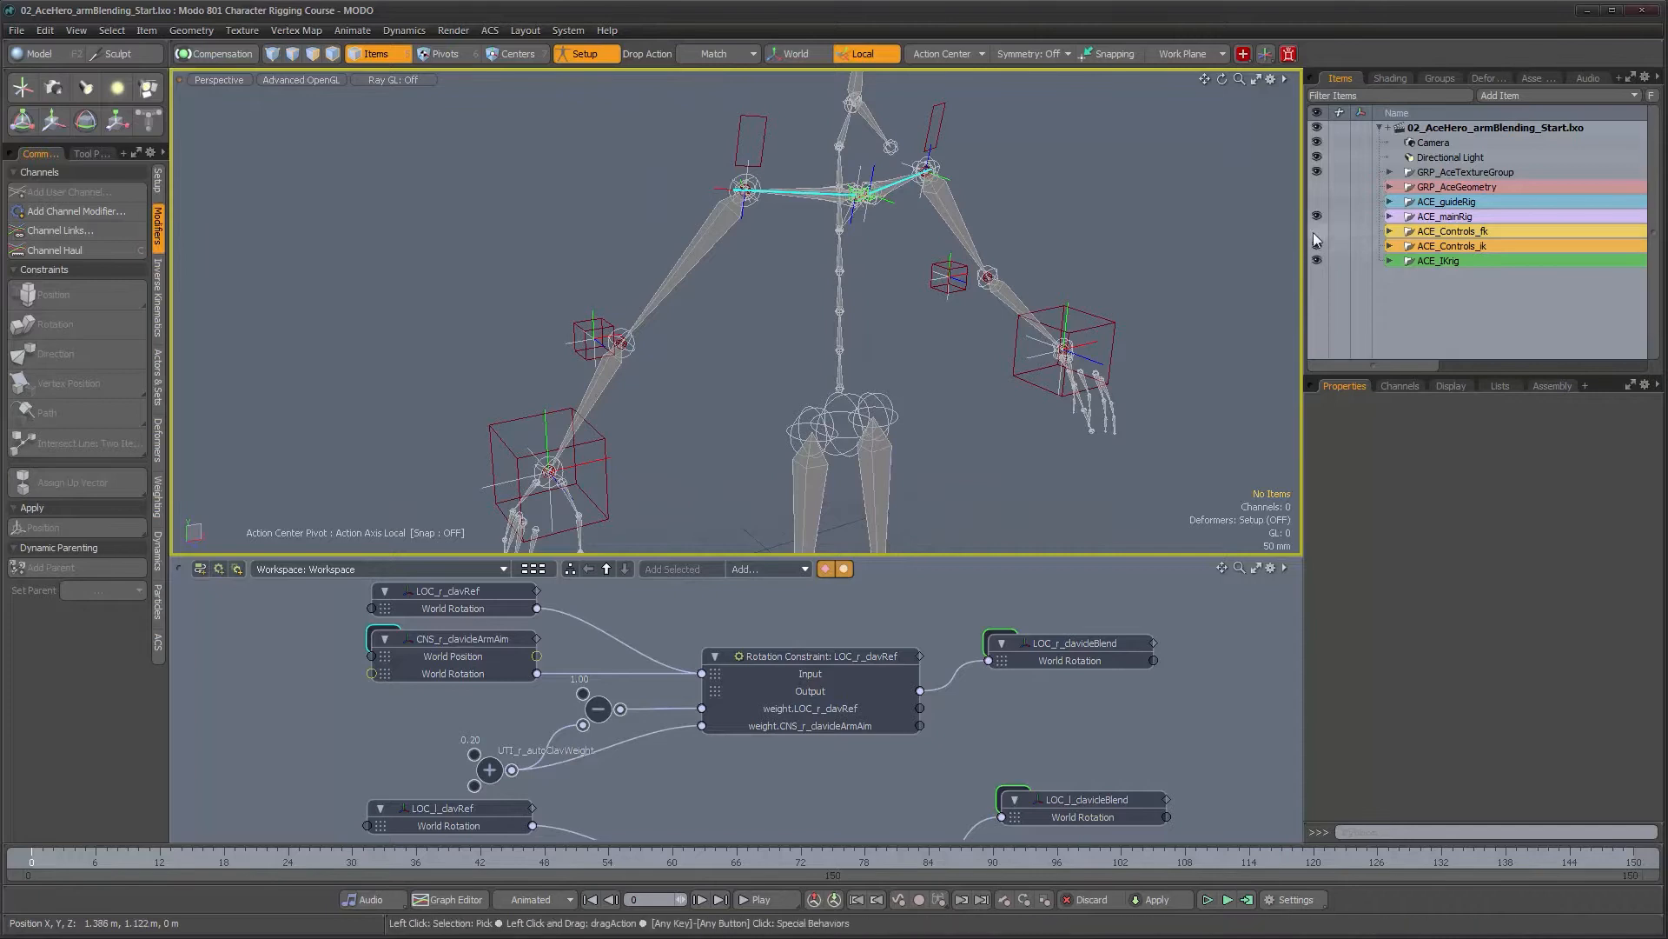
Raise the right clavicle FK control by rotating it to 30° on Y
left_click_drag(744, 368, 751, 326, "alt")
middle_click_drag(778, 256, 767, 363, "alt")
right_click_drag(757, 362, 779, 331, "alt")
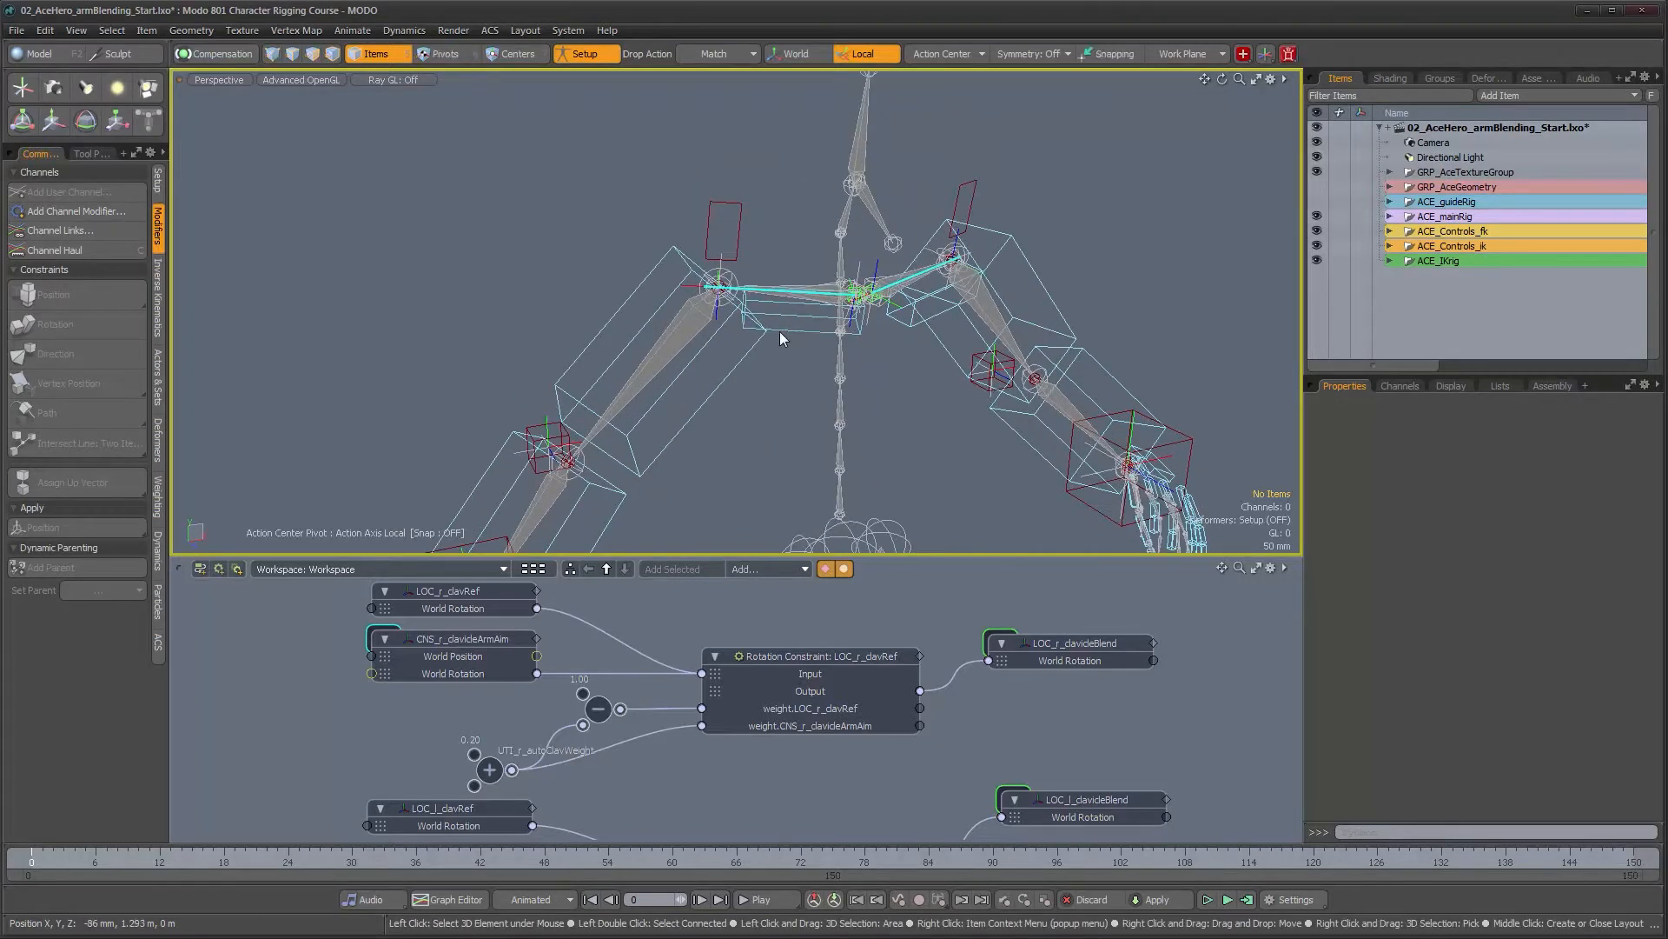
left_click(779, 331)
key("e")
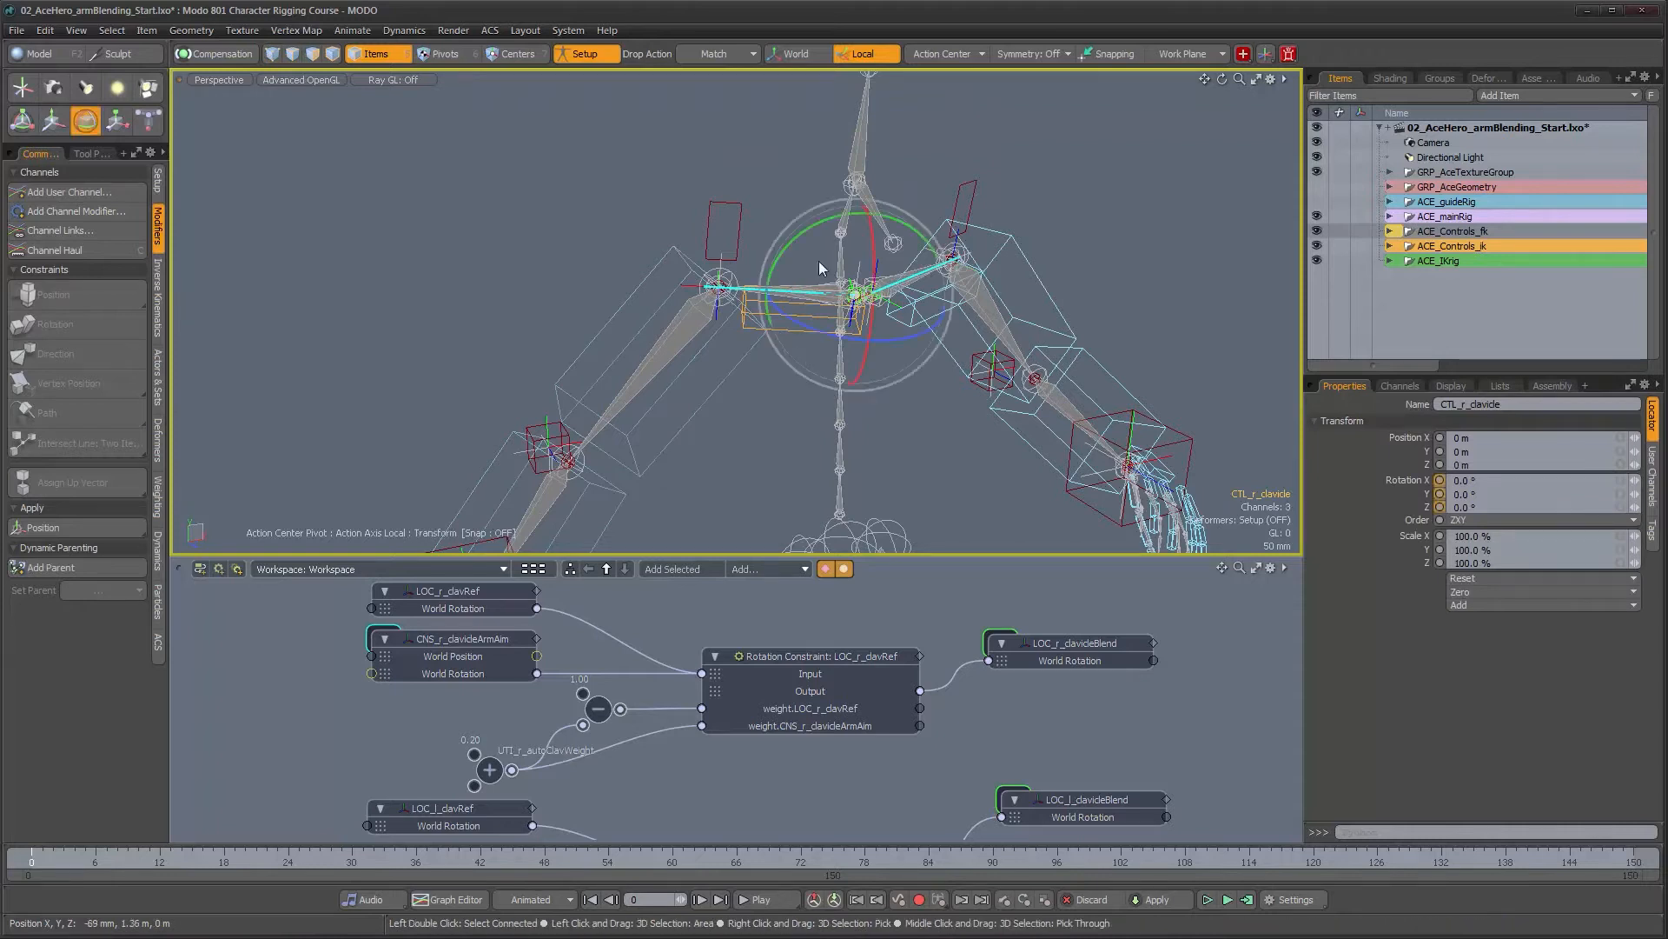
left_click_drag(786, 247, 822, 210)
Rotate the right upper arm FK control to 41.5° on Z and the right clavicle control to -20° on Z
left_click(752, 268)
left_click_drag(671, 228, 688, 157)
left_click(765, 257)
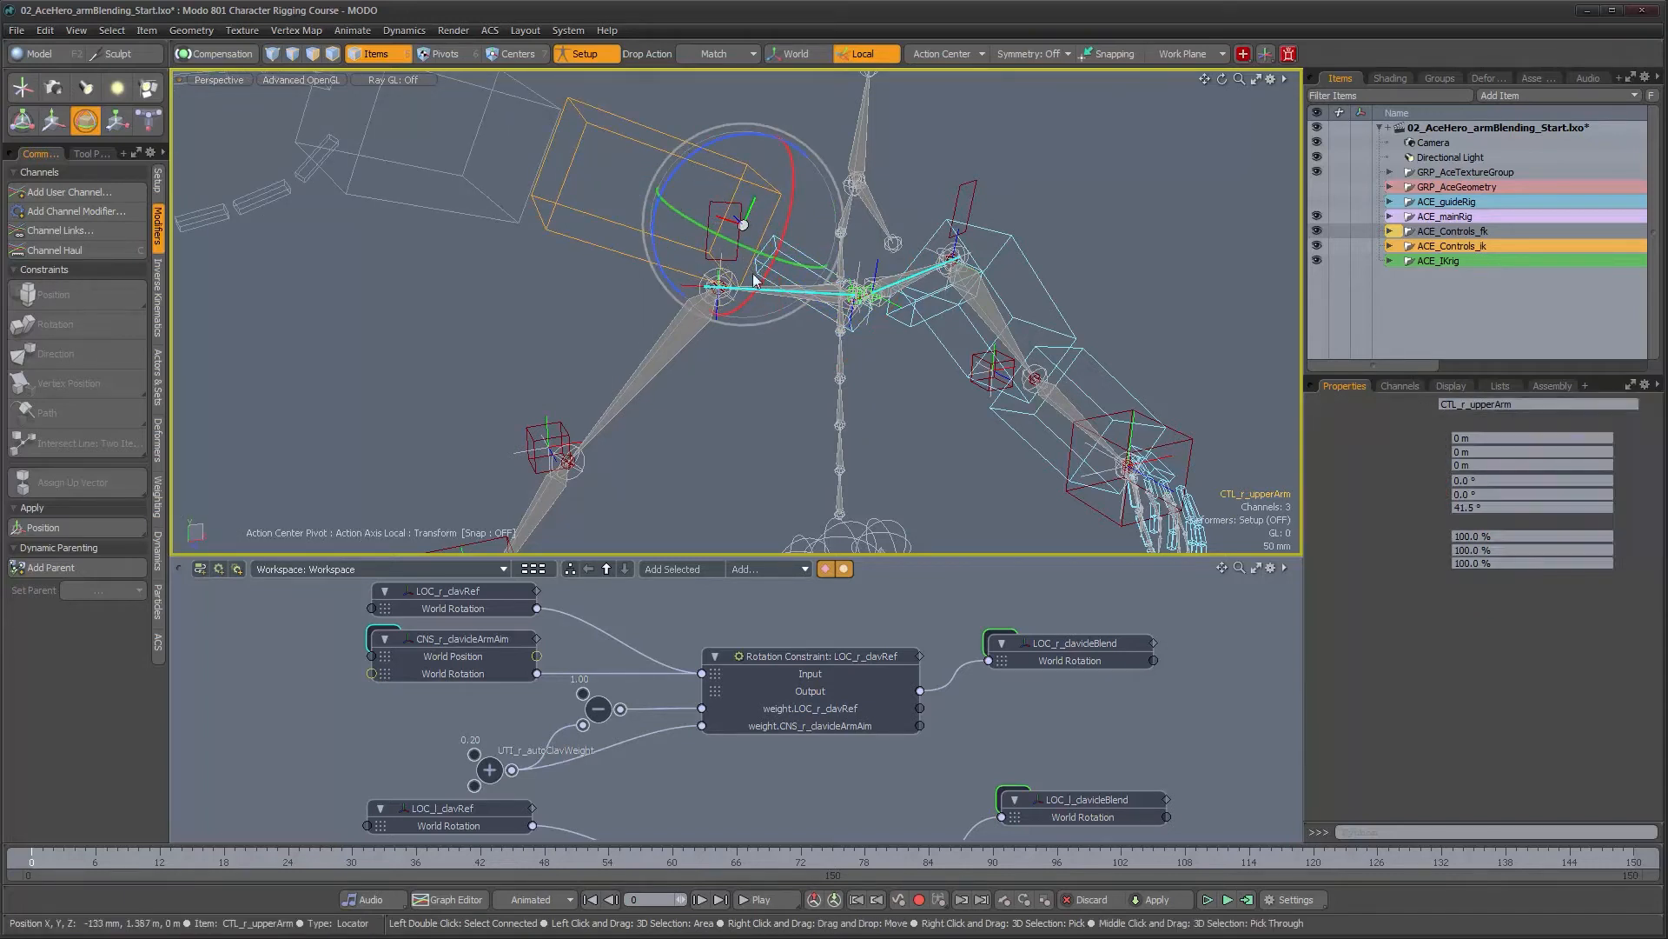
left_click_drag(820, 302, 846, 326)
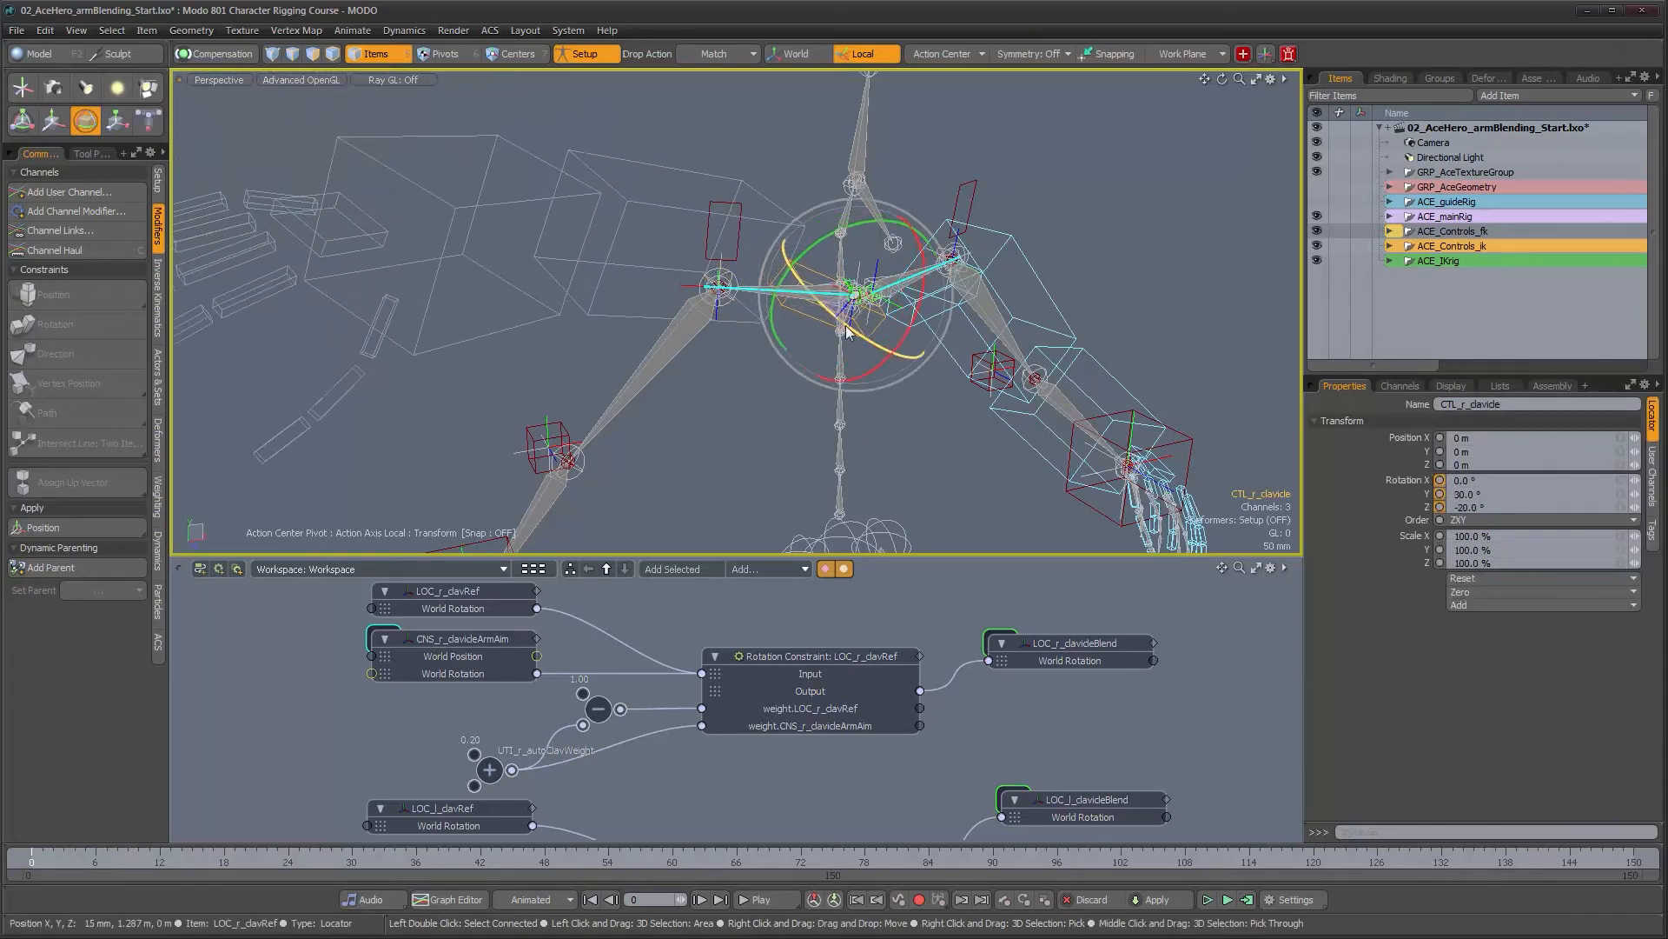
Swing the right upper arm FK control forward to about 24° on Y and bend the right lower arm control to 47° on Y
left_click(765, 314)
left_click_drag(752, 284, 842, 250)
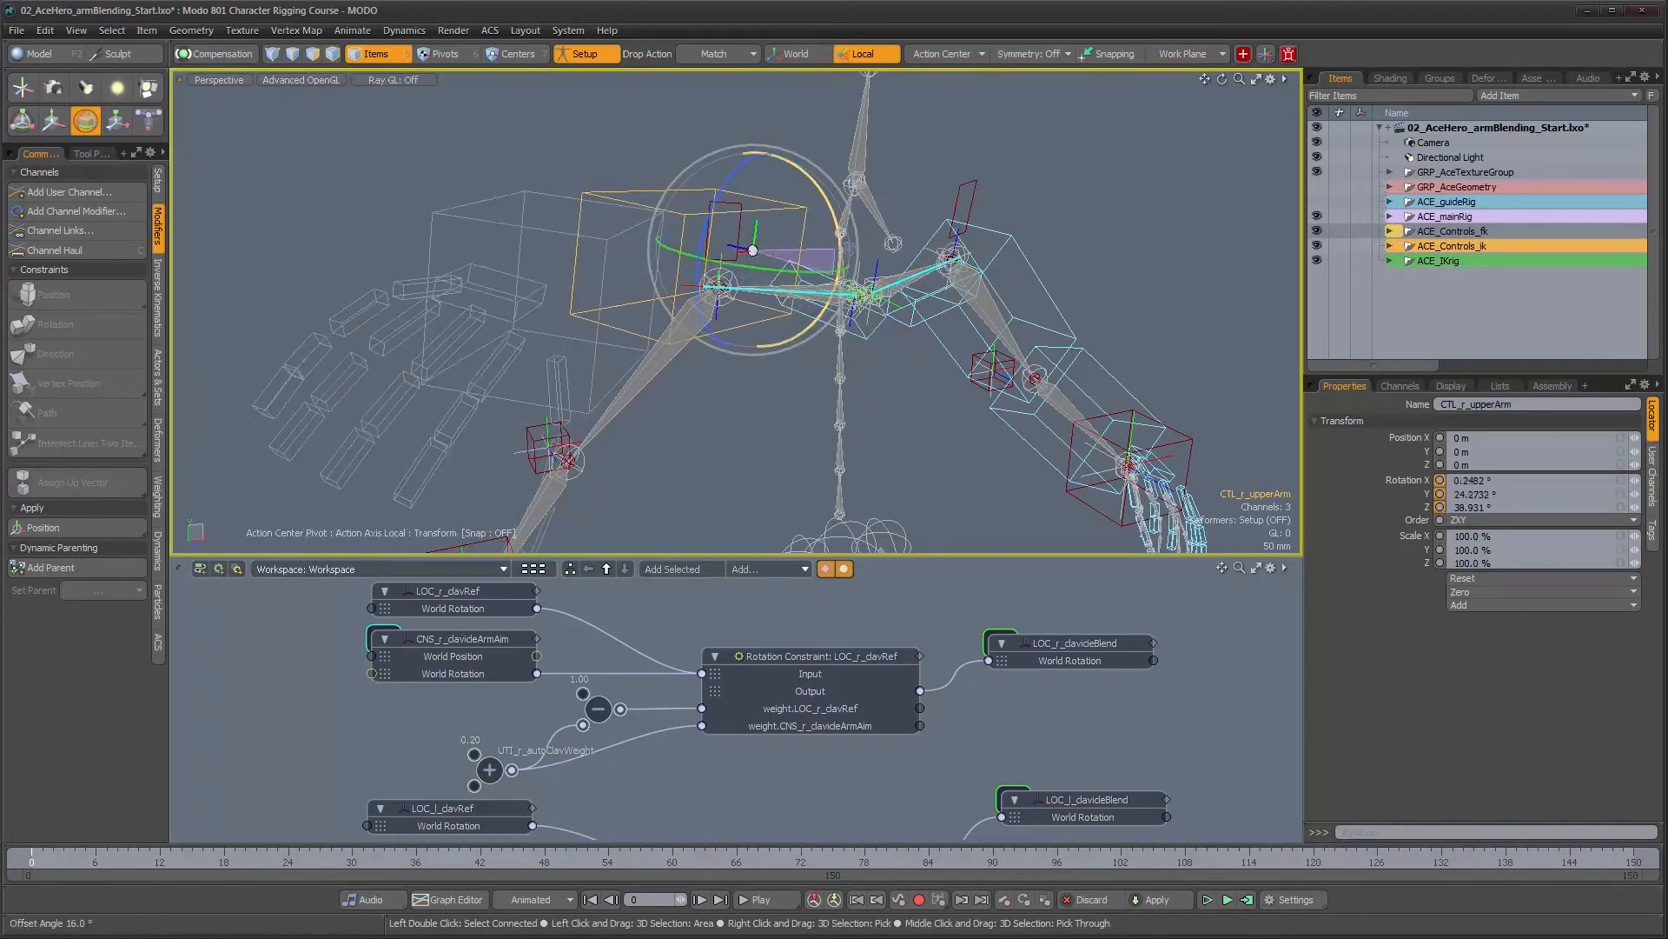
key("Down")
left_click_drag(670, 304, 794, 387)
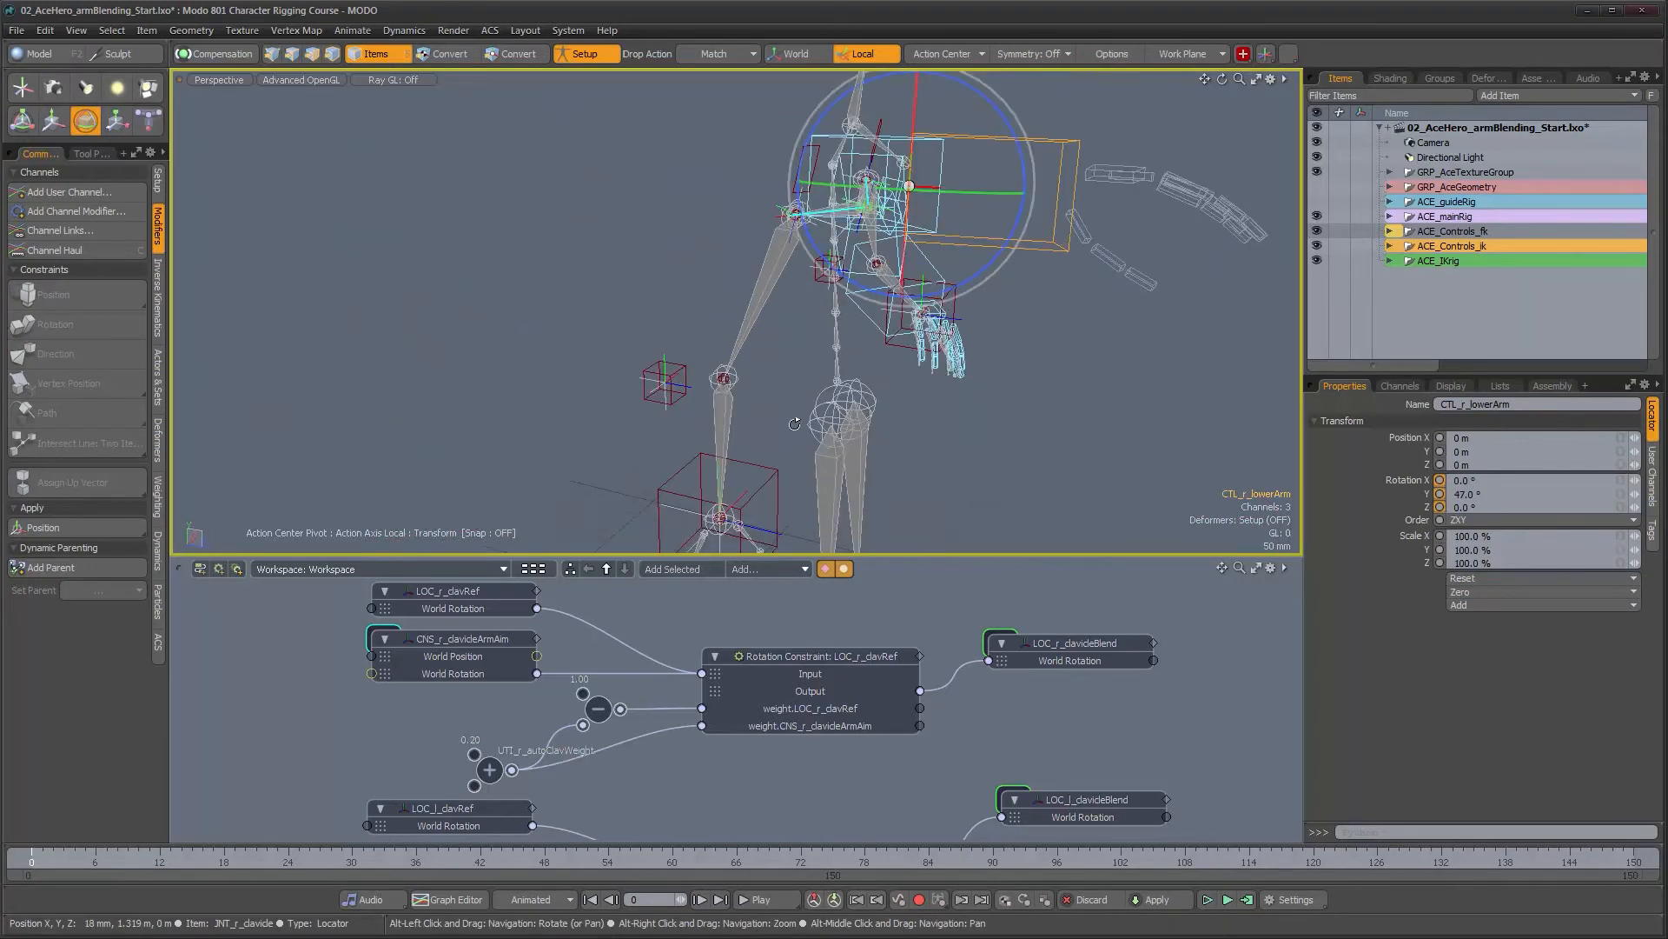
Move the right arm IK control to about 130 mm on X, 244 mm on Y and 104 mm on Z
key("q")
left_click(776, 471)
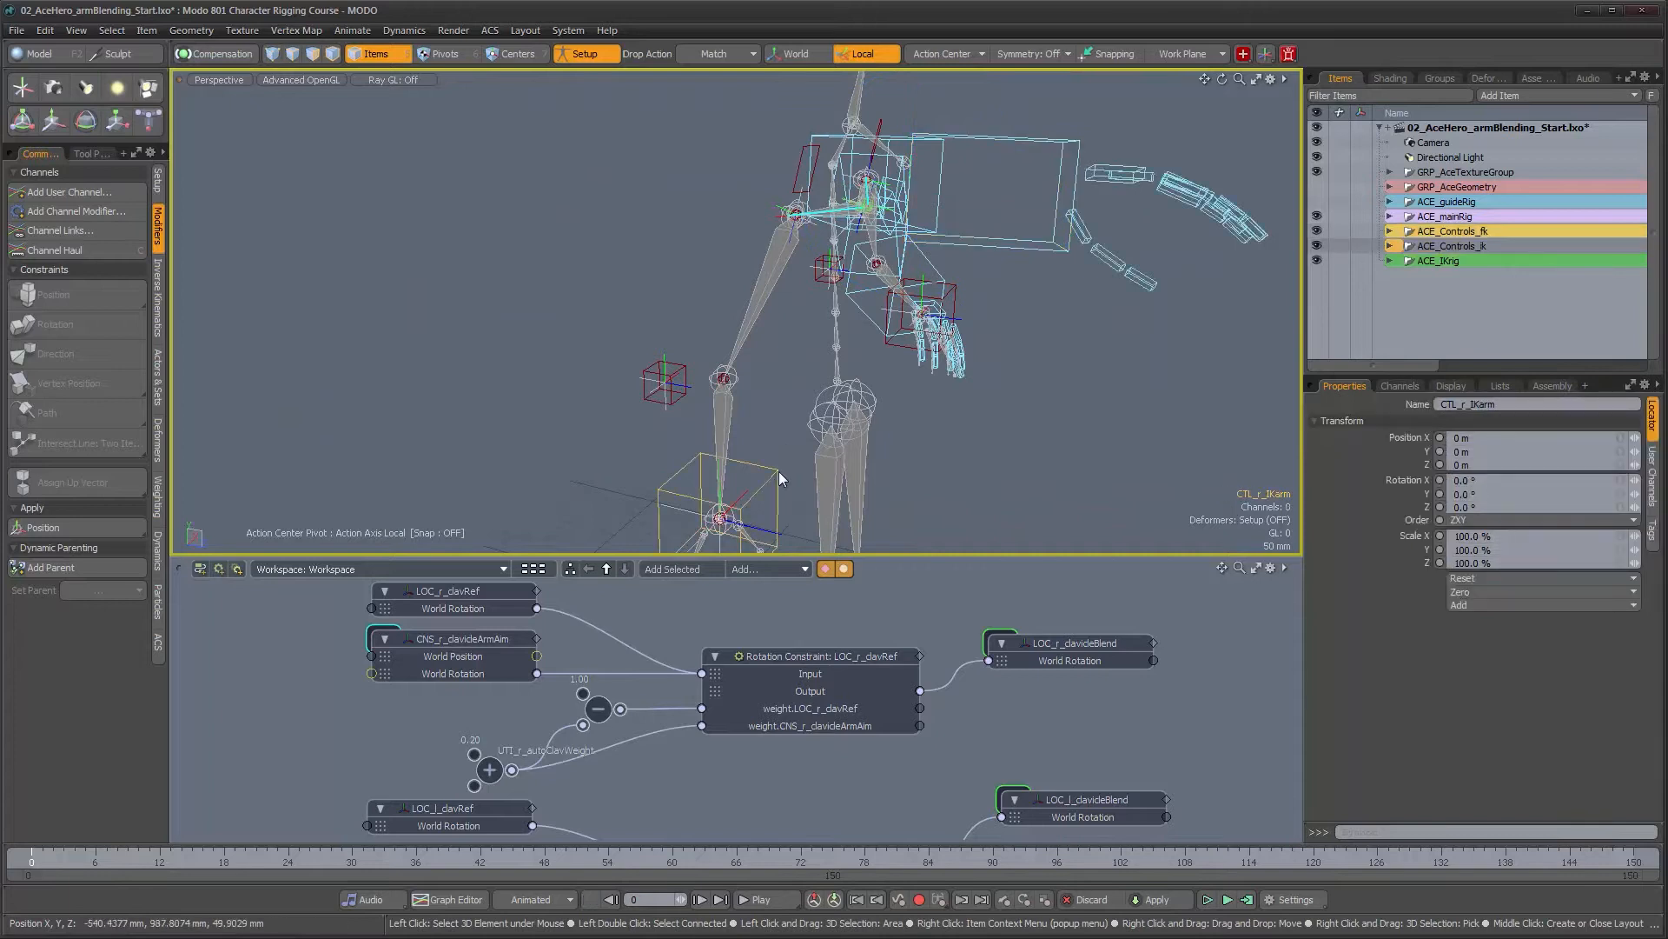
key("w")
left_click_drag(819, 466, 706, 360, "alt")
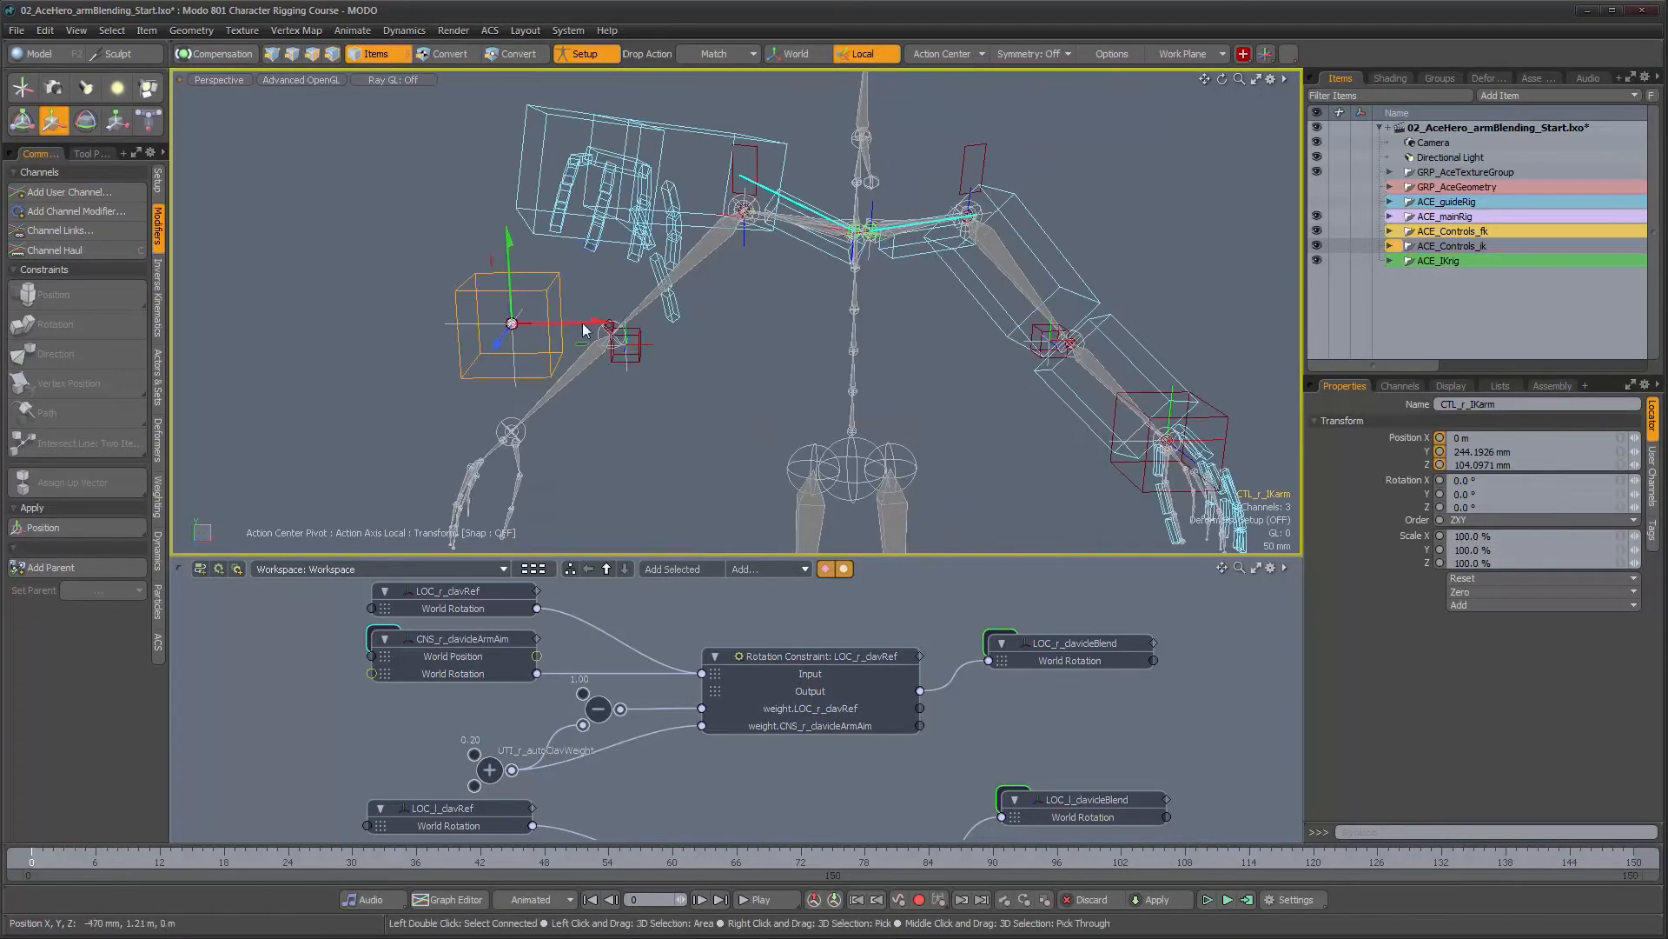
left_click_drag(598, 321, 677, 321)
left_click_drag(775, 346, 915, 422, "alt")
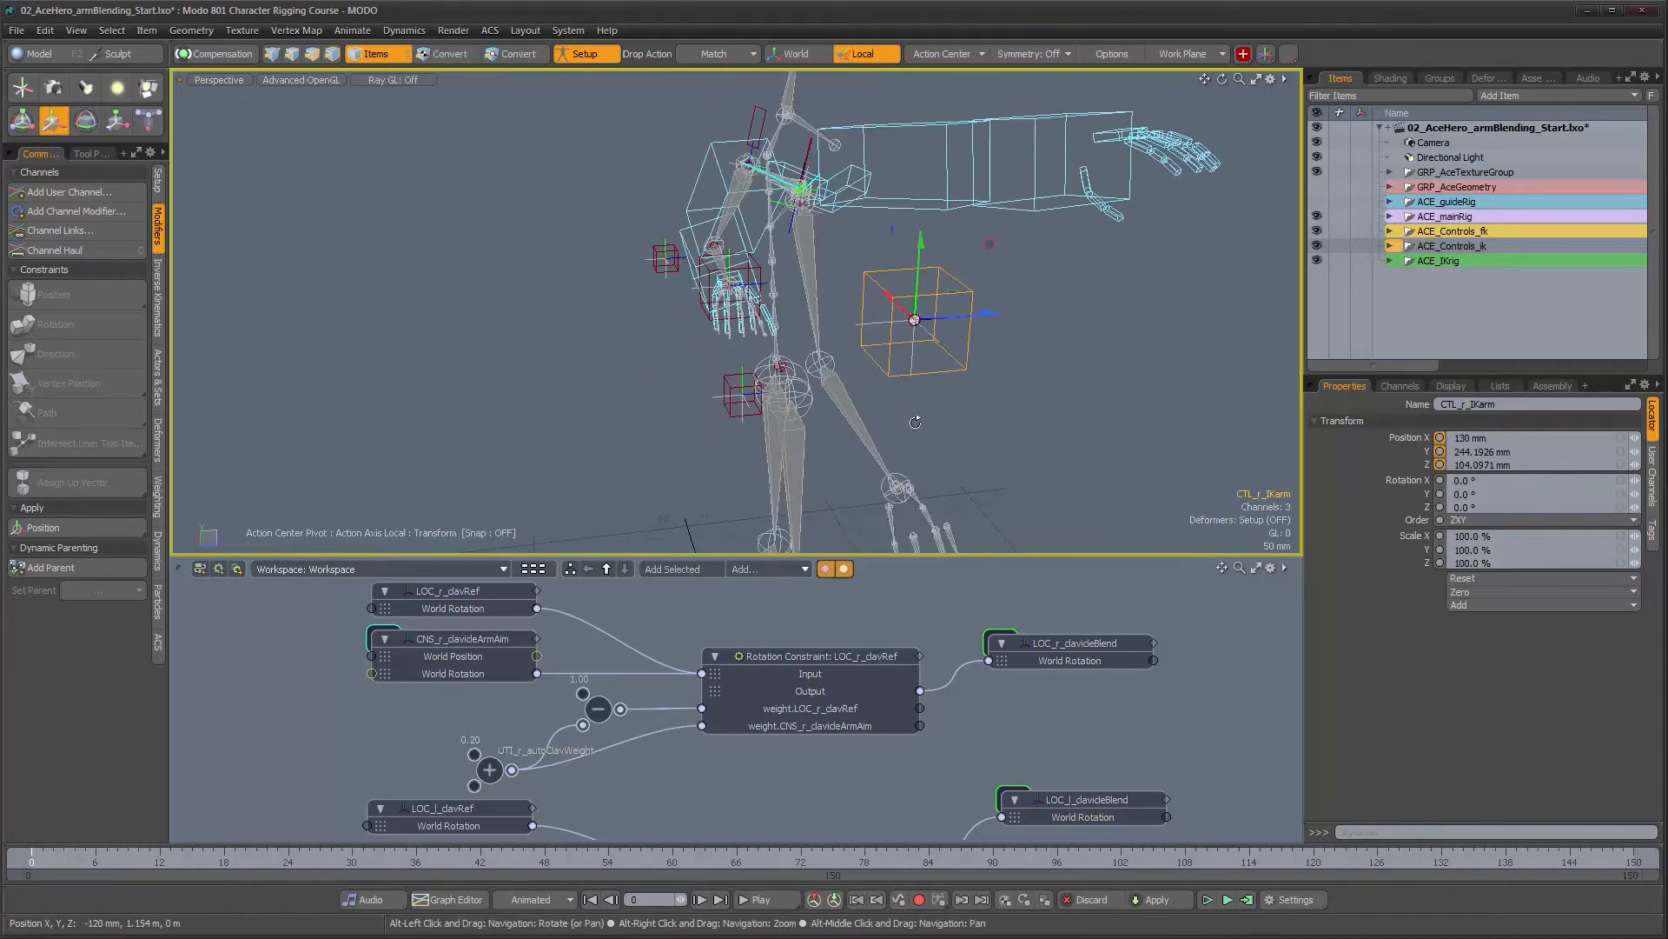
Move the right arm up vector control to about 247 mm on Y and -276 mm on Z
left_click(730, 391)
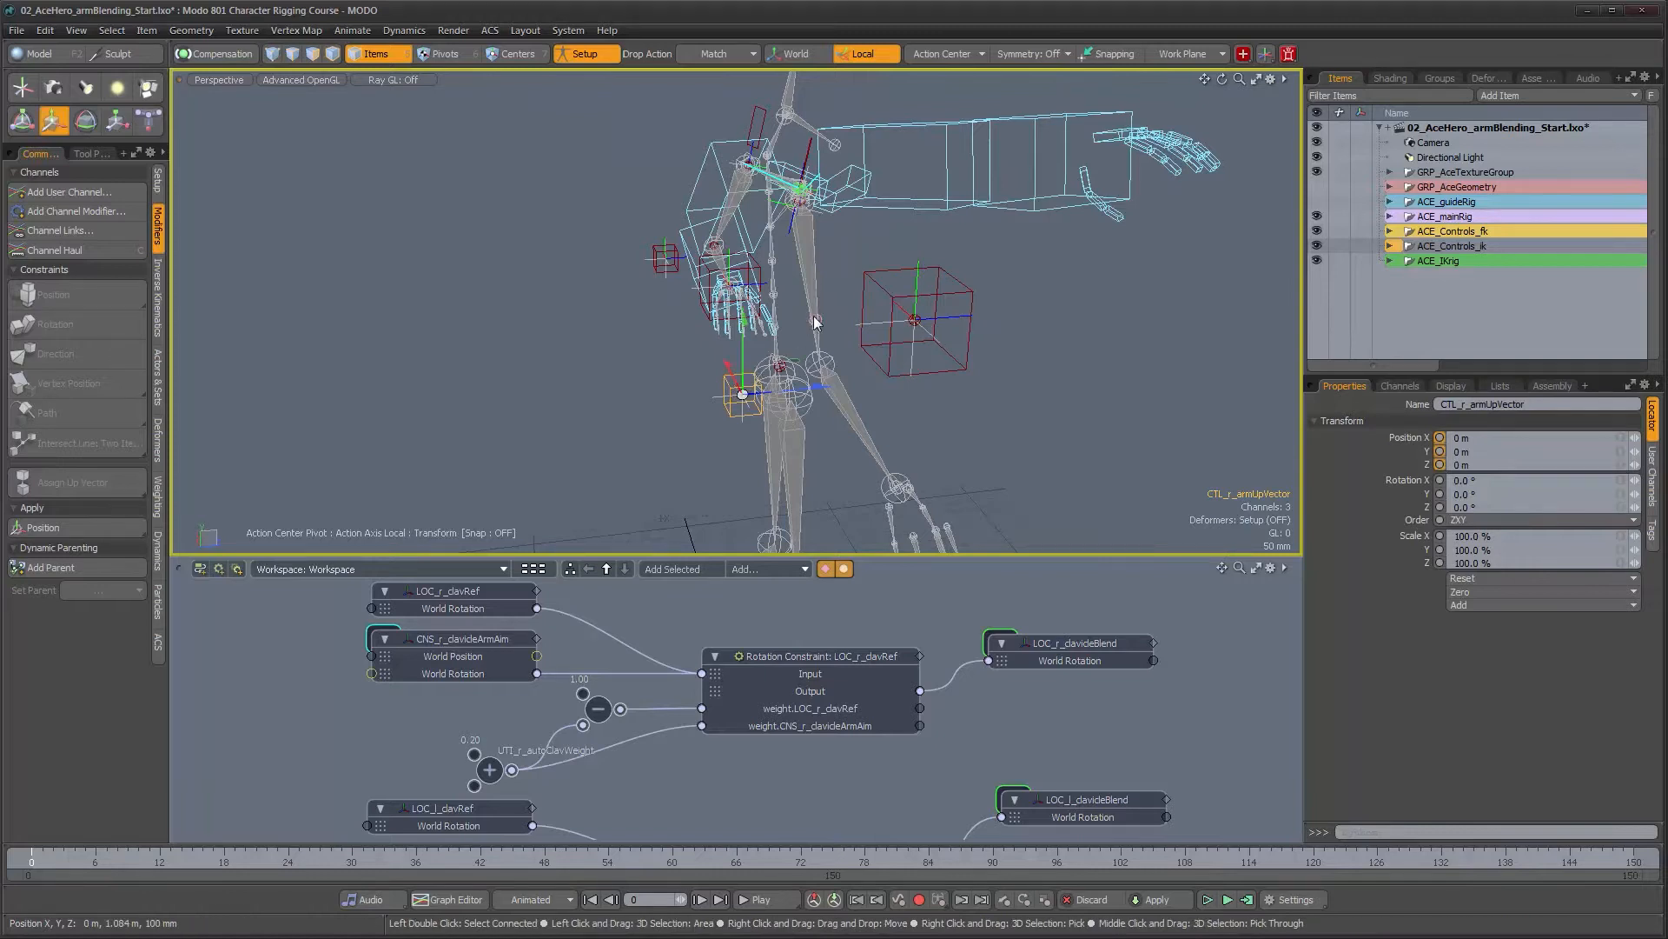
left_click_drag(713, 374, 559, 253)
left_click_drag(774, 298, 883, 377, "alt")
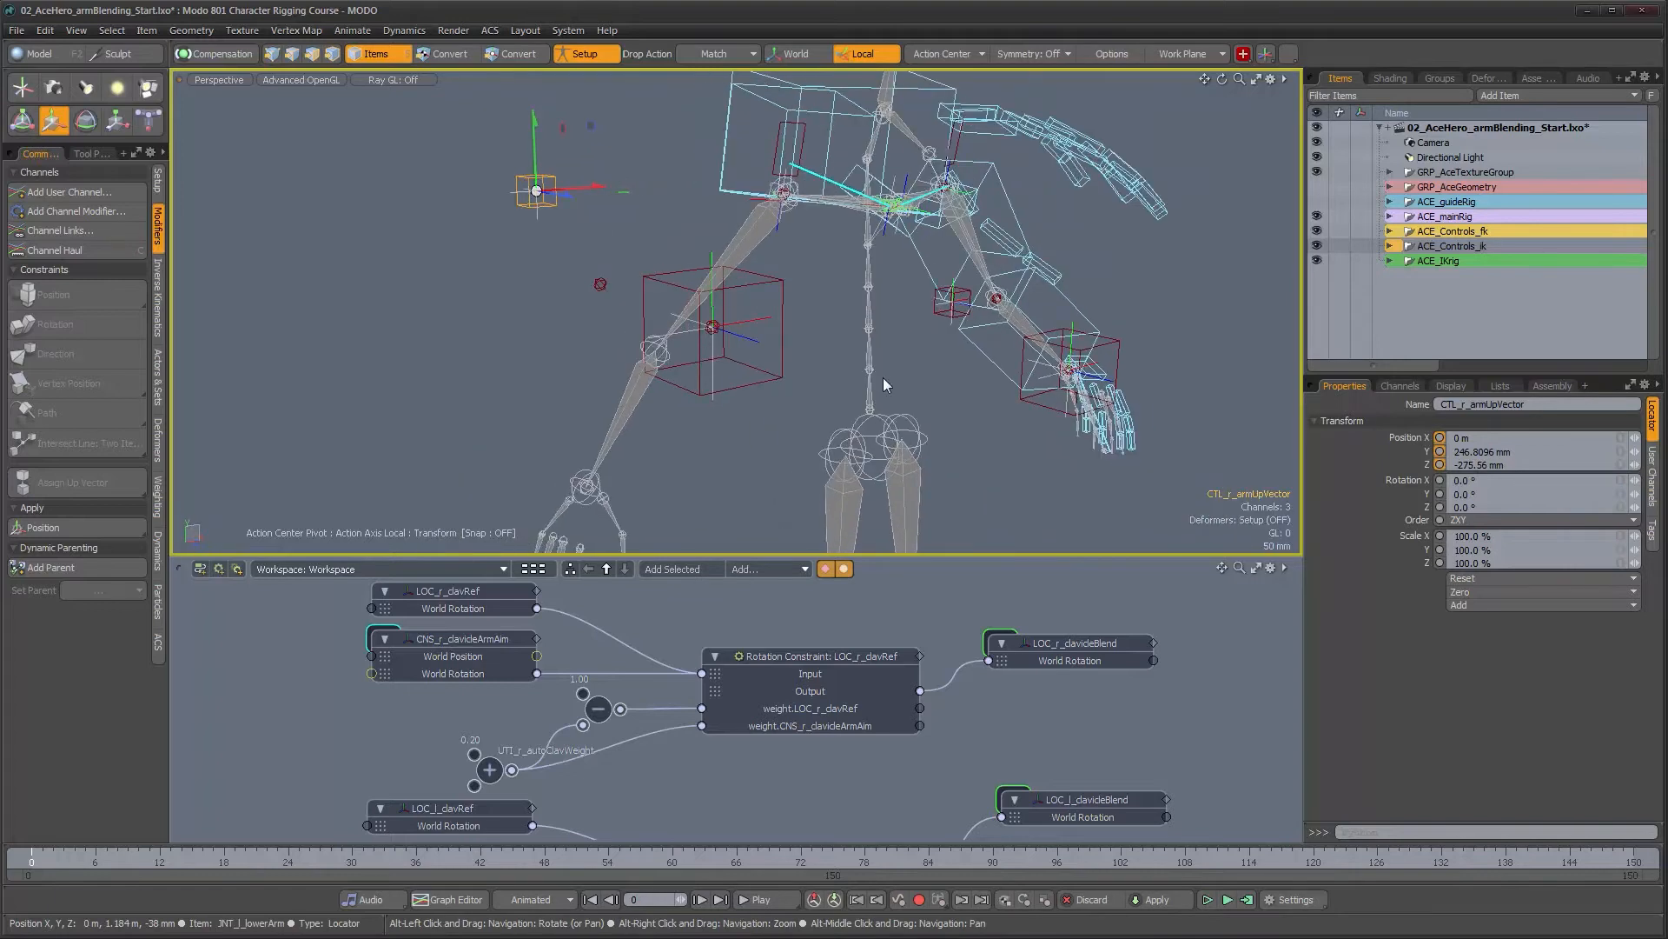
Examine the main rig's right arm joint chain in relation to the posed FK and IK controls
double_click(753, 242)
mouse_move(752, 242)
left_mouse_down("alt")
mouse_move(953, 327)
mouse_move(769, 223)
left_mouse_up("alt")
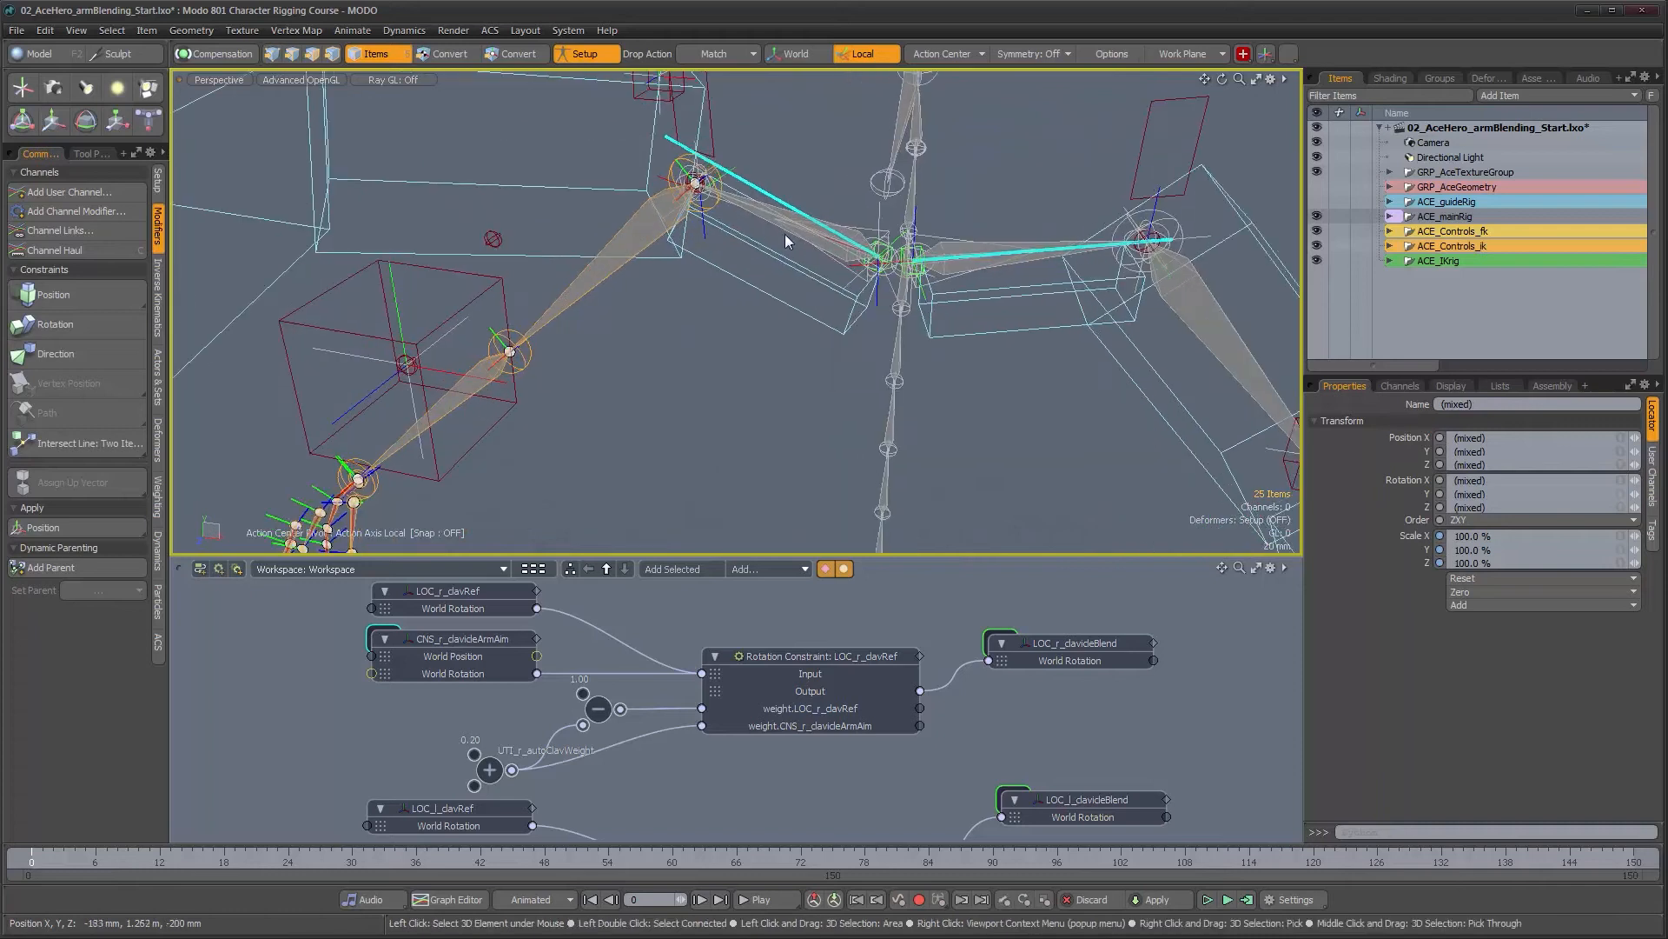
left_click_drag(652, 287, 733, 384, "alt")
left_click(734, 384)
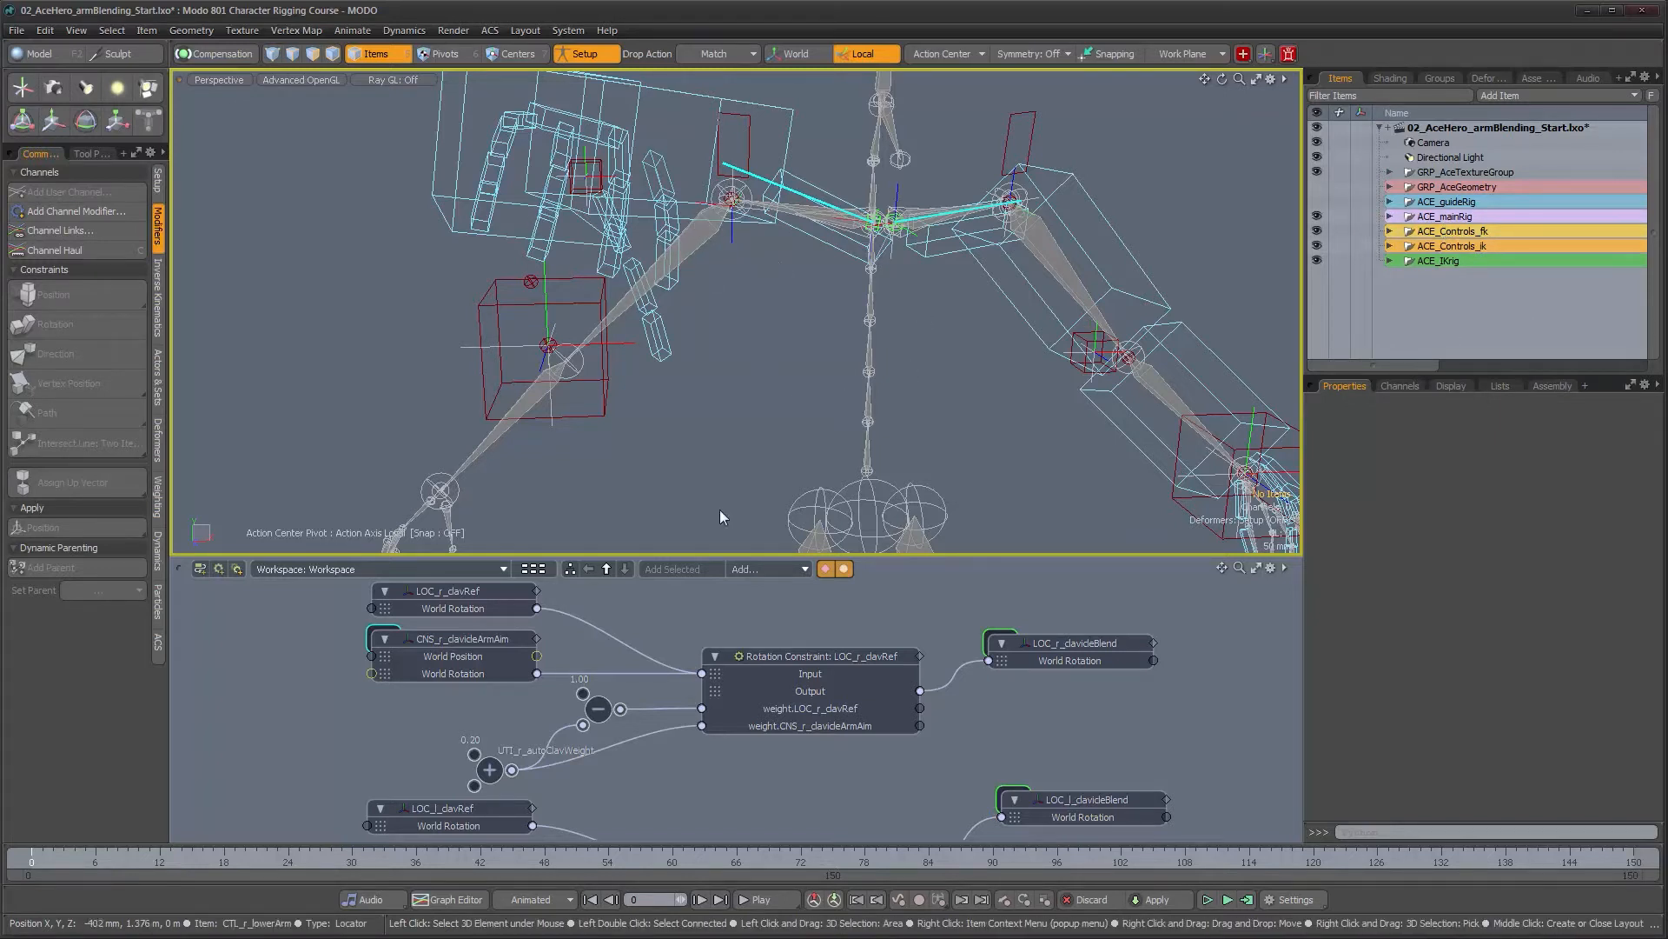
left_click_drag(706, 419, 785, 346, "alt")
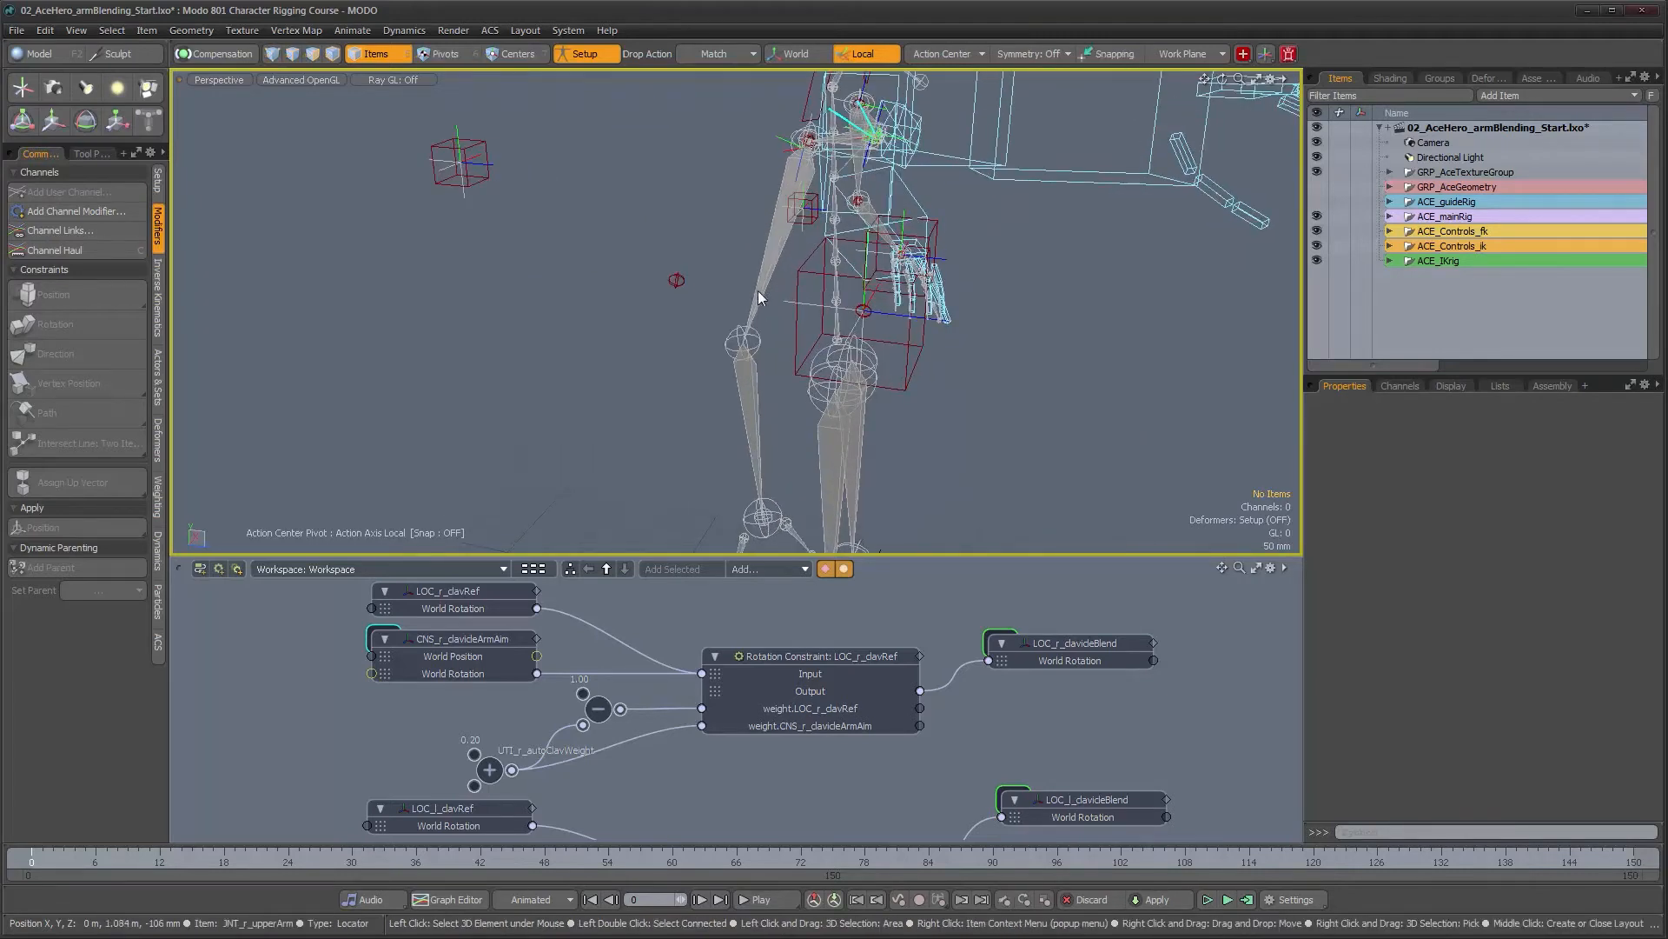
left_click_drag(817, 327, 636, 389, "alt")
left_click_drag(917, 345, 743, 339, "alt")
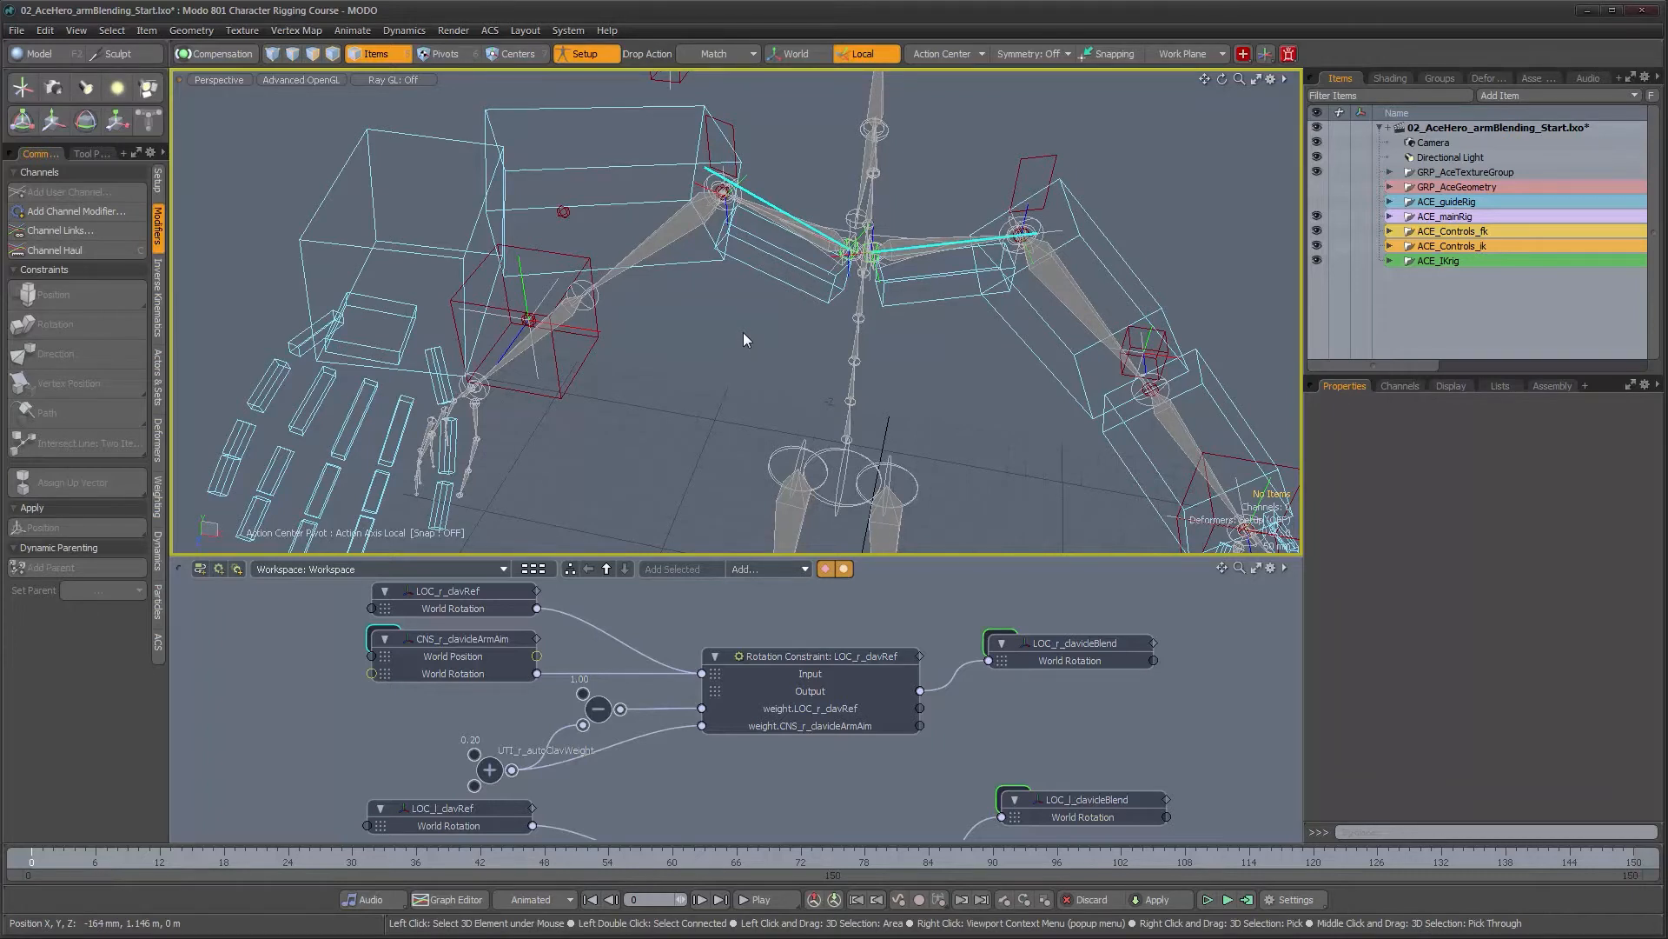
left_click_drag(743, 332, 771, 271, "alt")
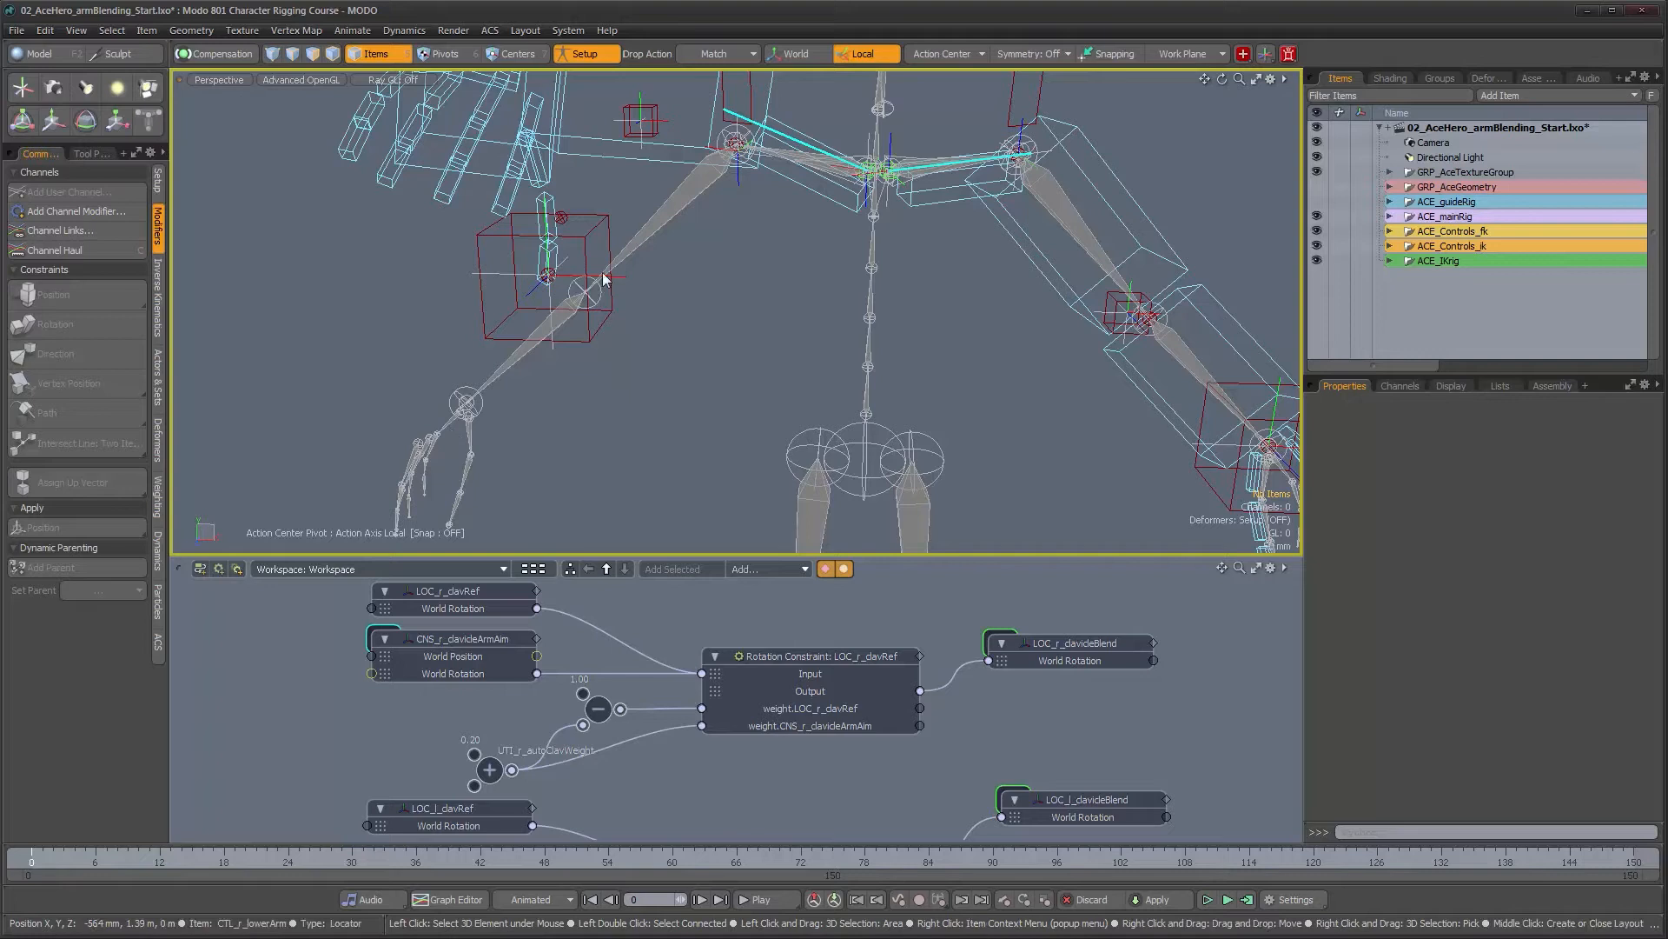
left_click_drag(661, 320, 908, 299, "alt")
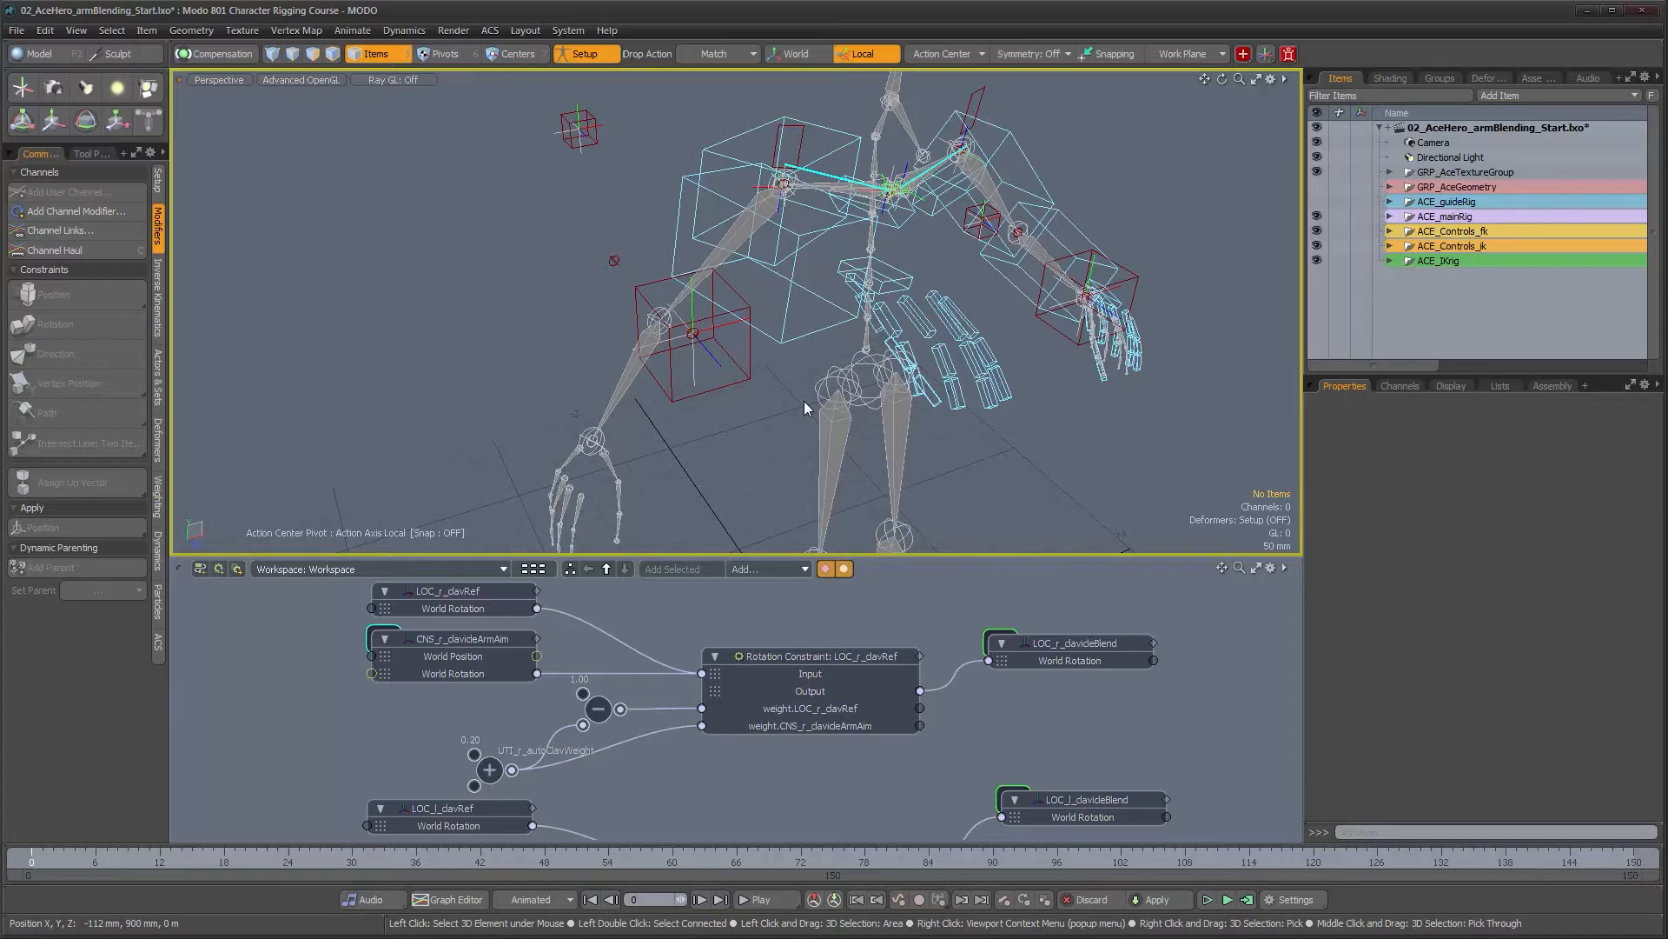
Examine the right arm's FK controls, stepping down the hierarchy from the upper arm and back up
left_click(895, 285)
left_click_drag(895, 285, 838, 334, "alt")
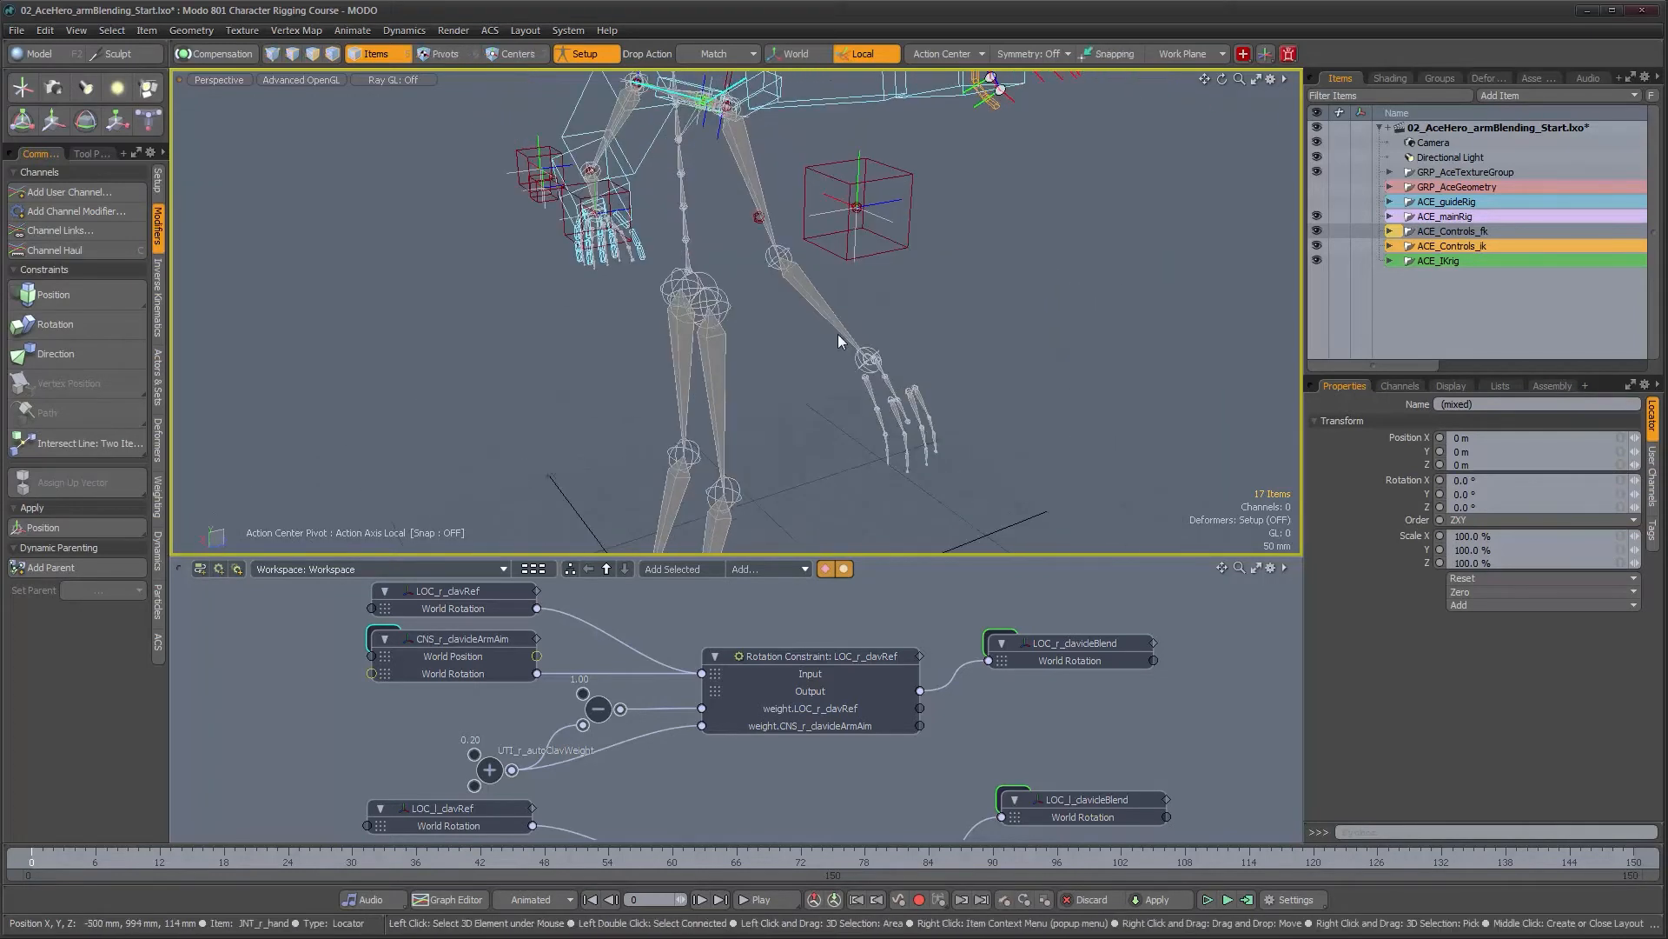
left_click_drag(774, 205, 547, 265, "alt")
left_click(622, 191)
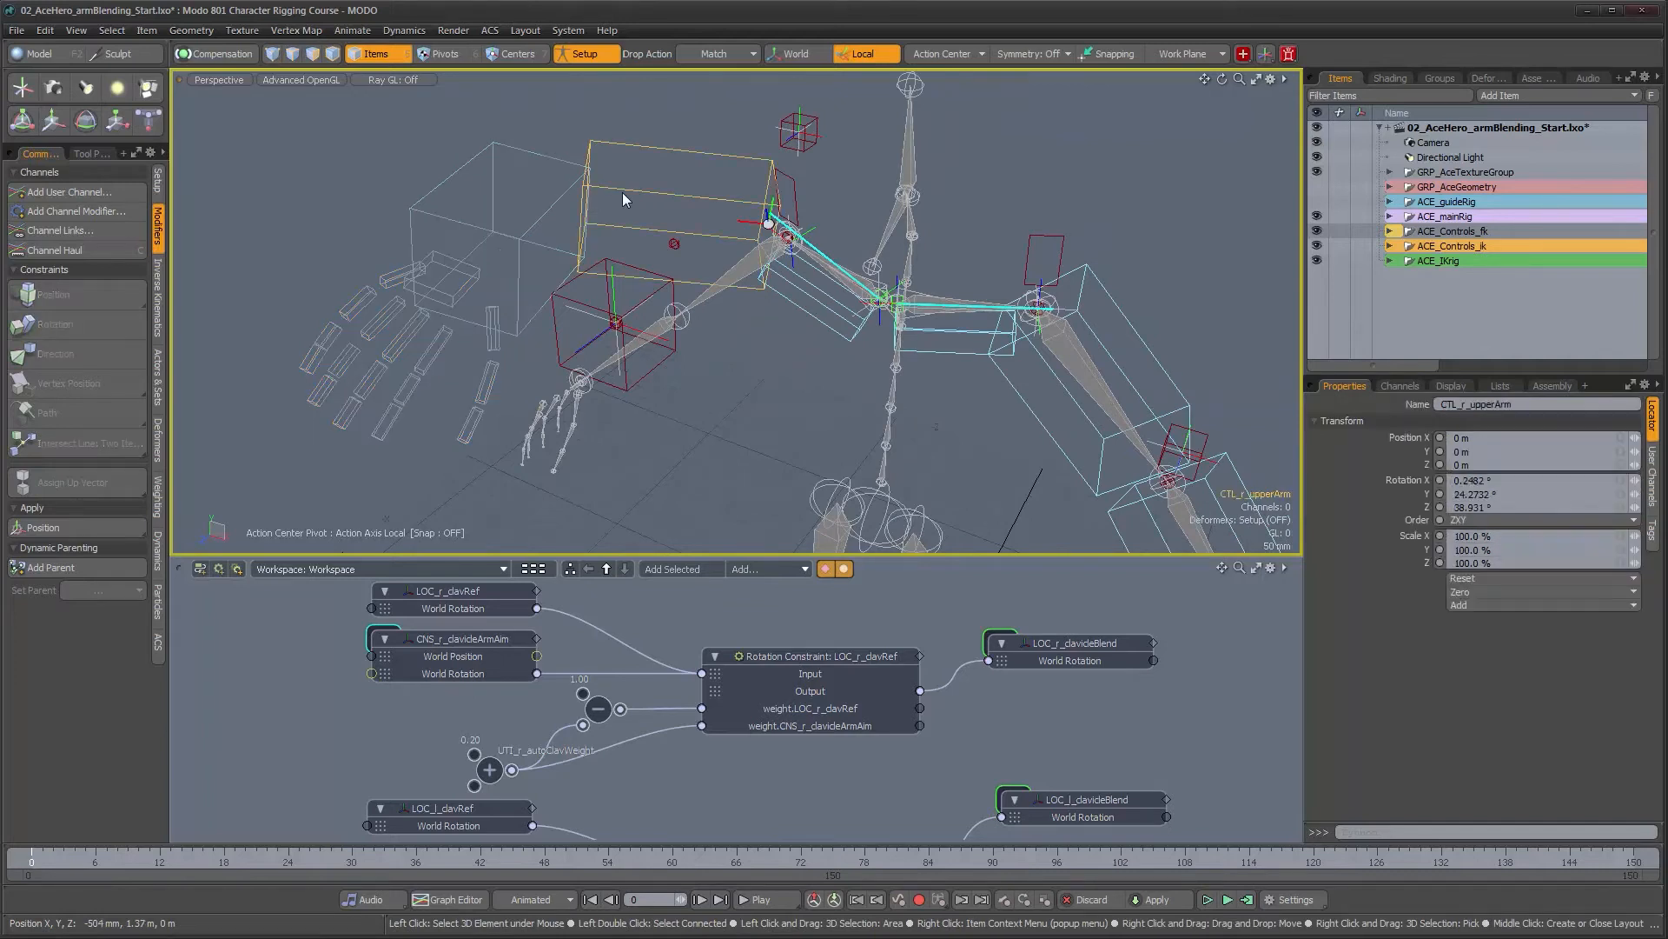
key("Down")
key("Down")
key("Down")
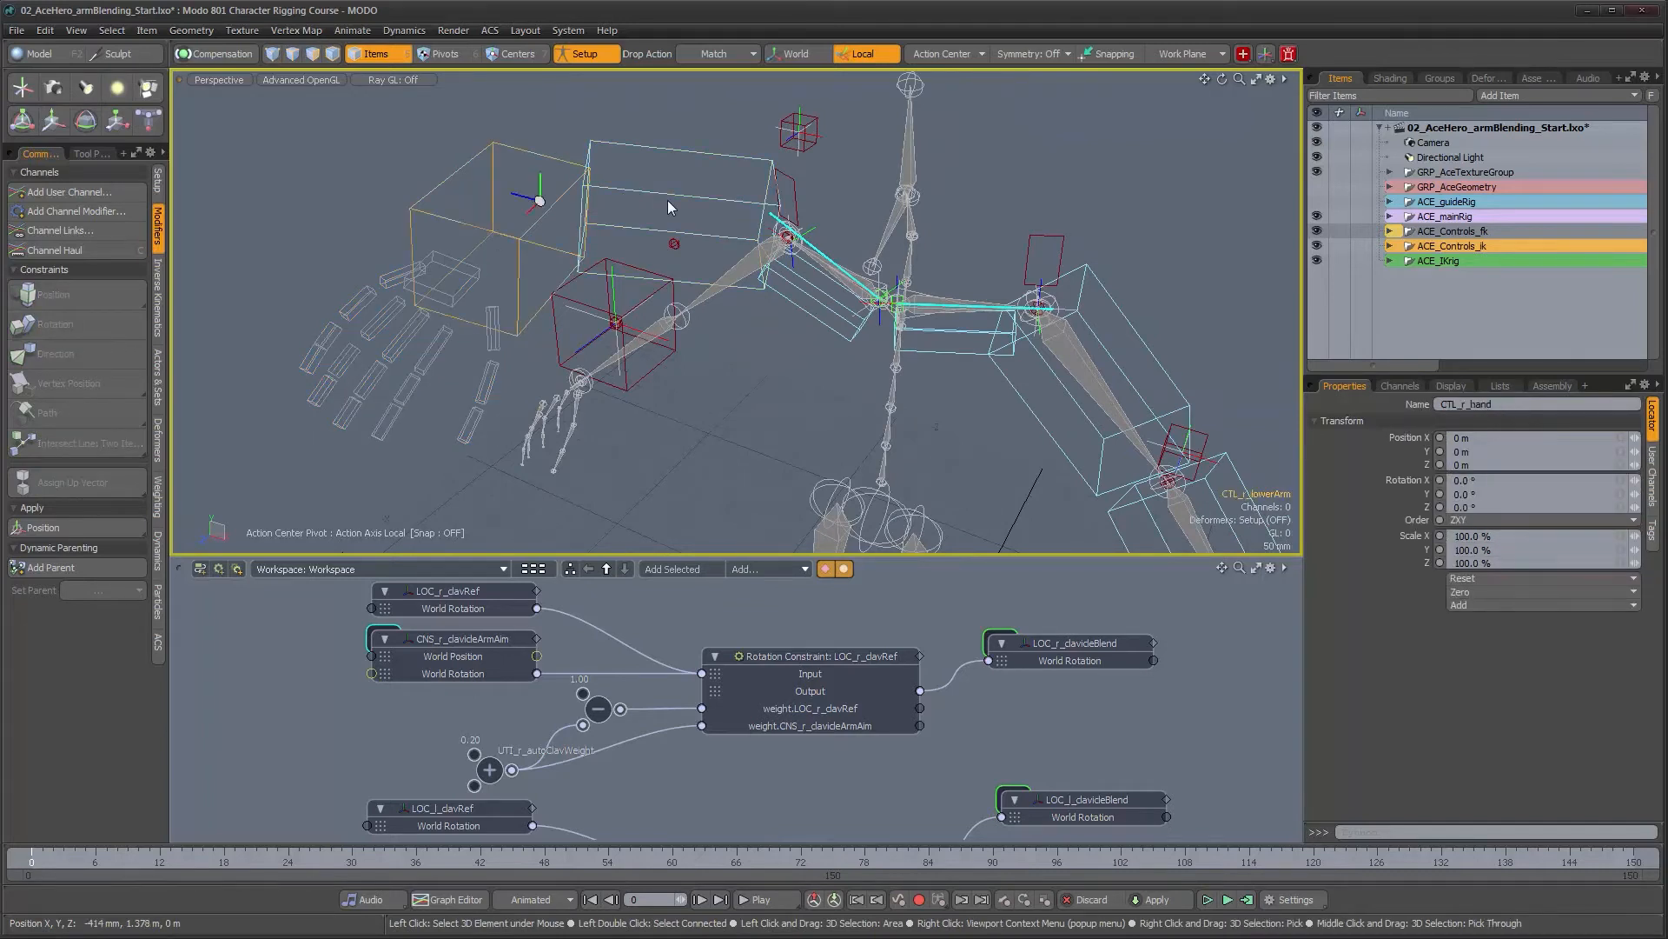
key("Up")
key("Up")
key("Up")
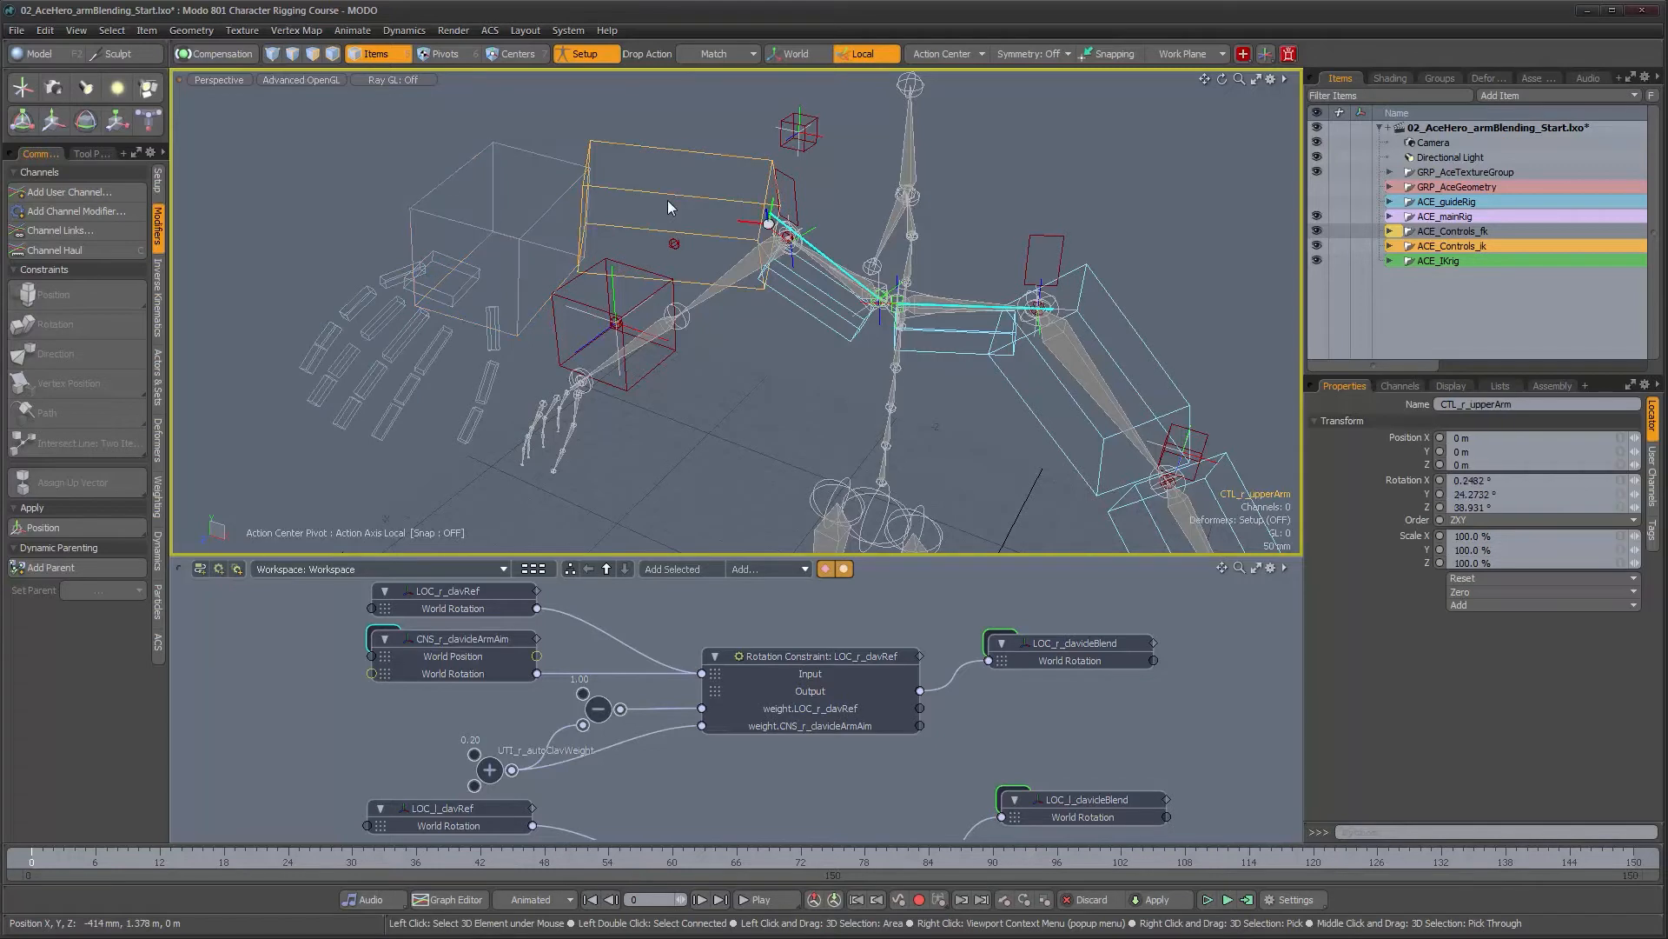
Add a rotation constraint from the matching IK rig joint to JNT_r_upperArm on the main rig
left_click_drag(667, 201, 805, 461, "alt")
left_click(737, 328)
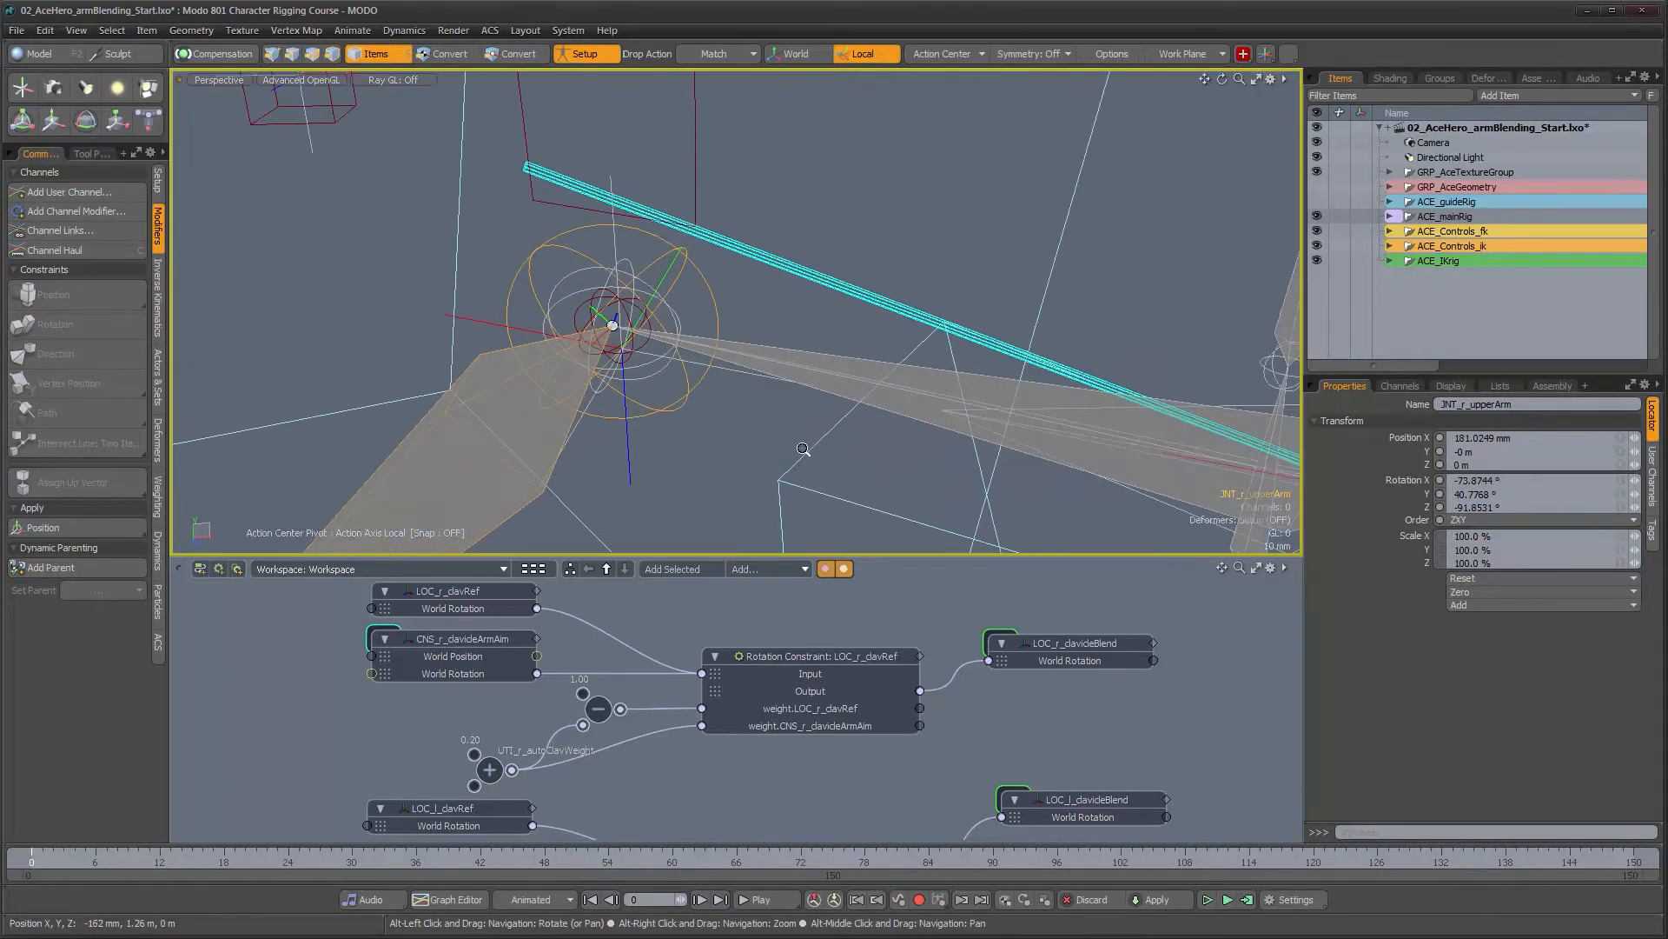
left_click_drag(611, 345, 644, 345, "ctrl+alt")
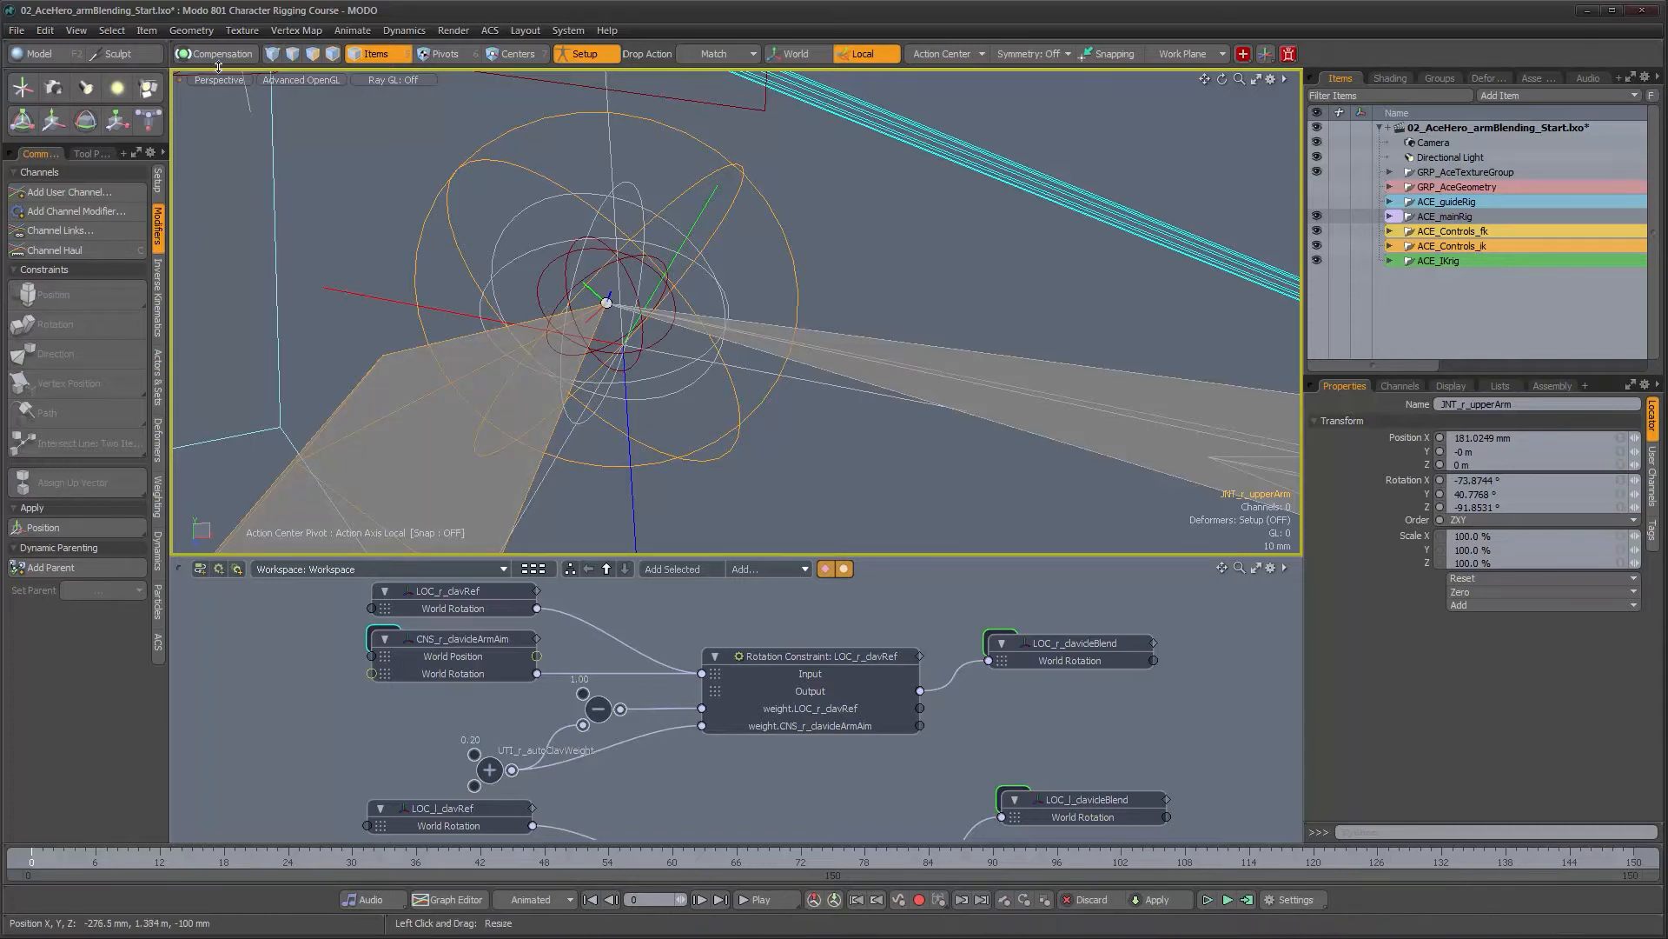
left_click(539, 273, "shift")
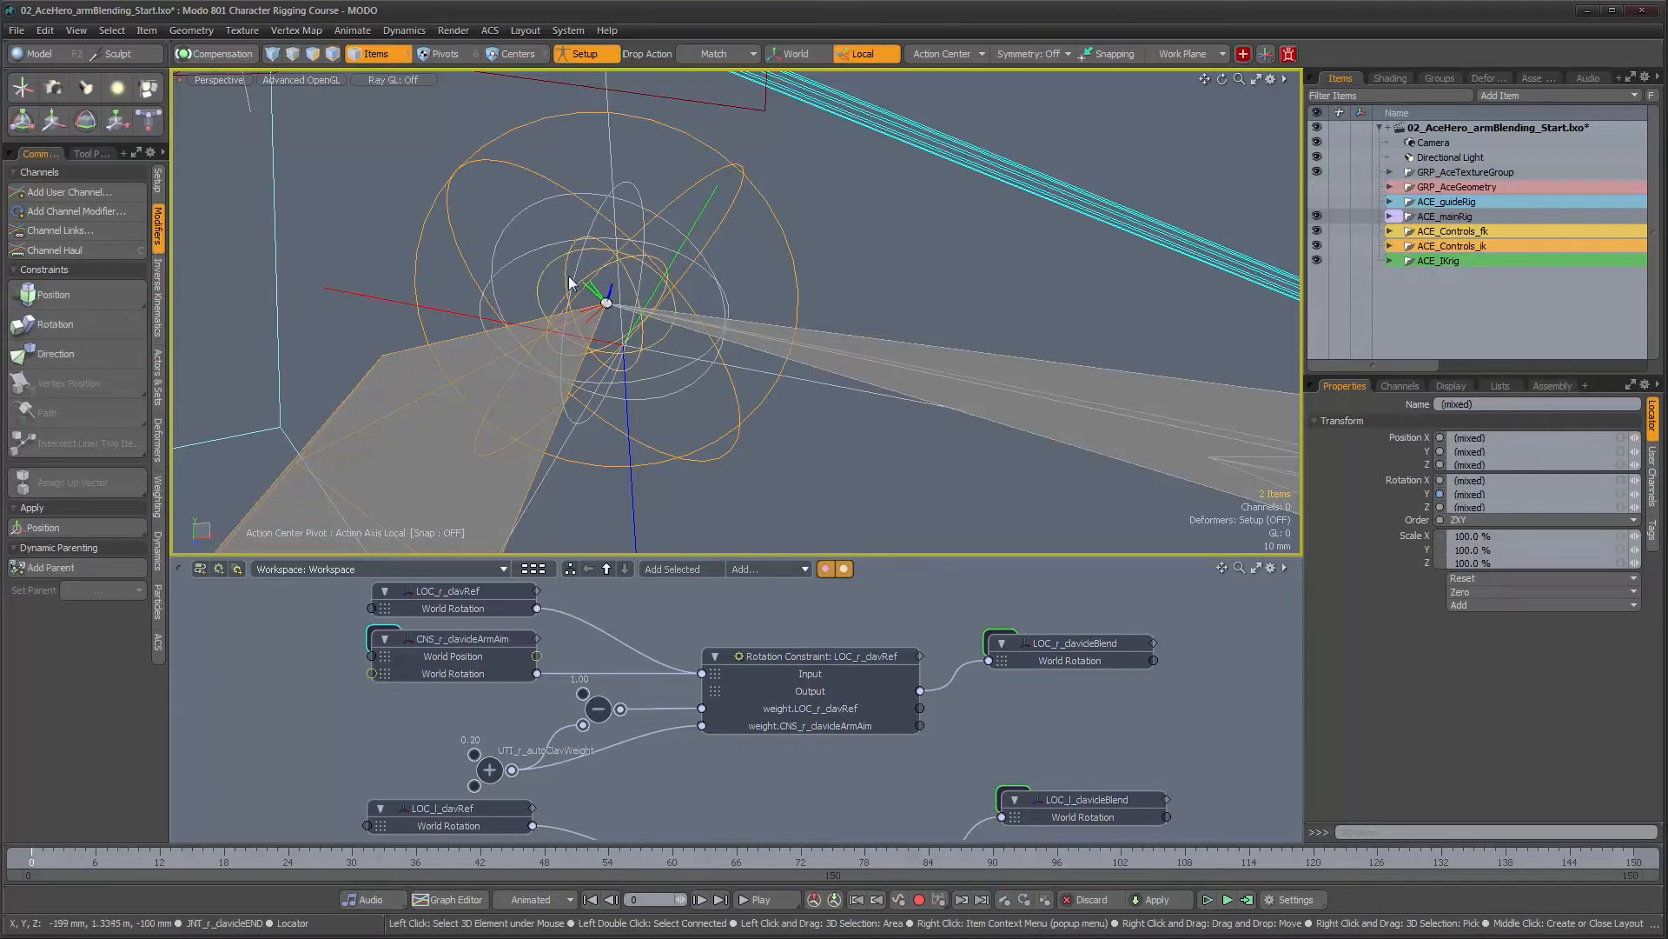
left_click(97, 321)
Add a second rotation constraint to JNT_r_upperArm, using the CTL_r_upperArm FK control as its source
right_click_drag(644, 345, 577, 344, "alt")
left_click_drag(577, 343, 833, 393, "alt")
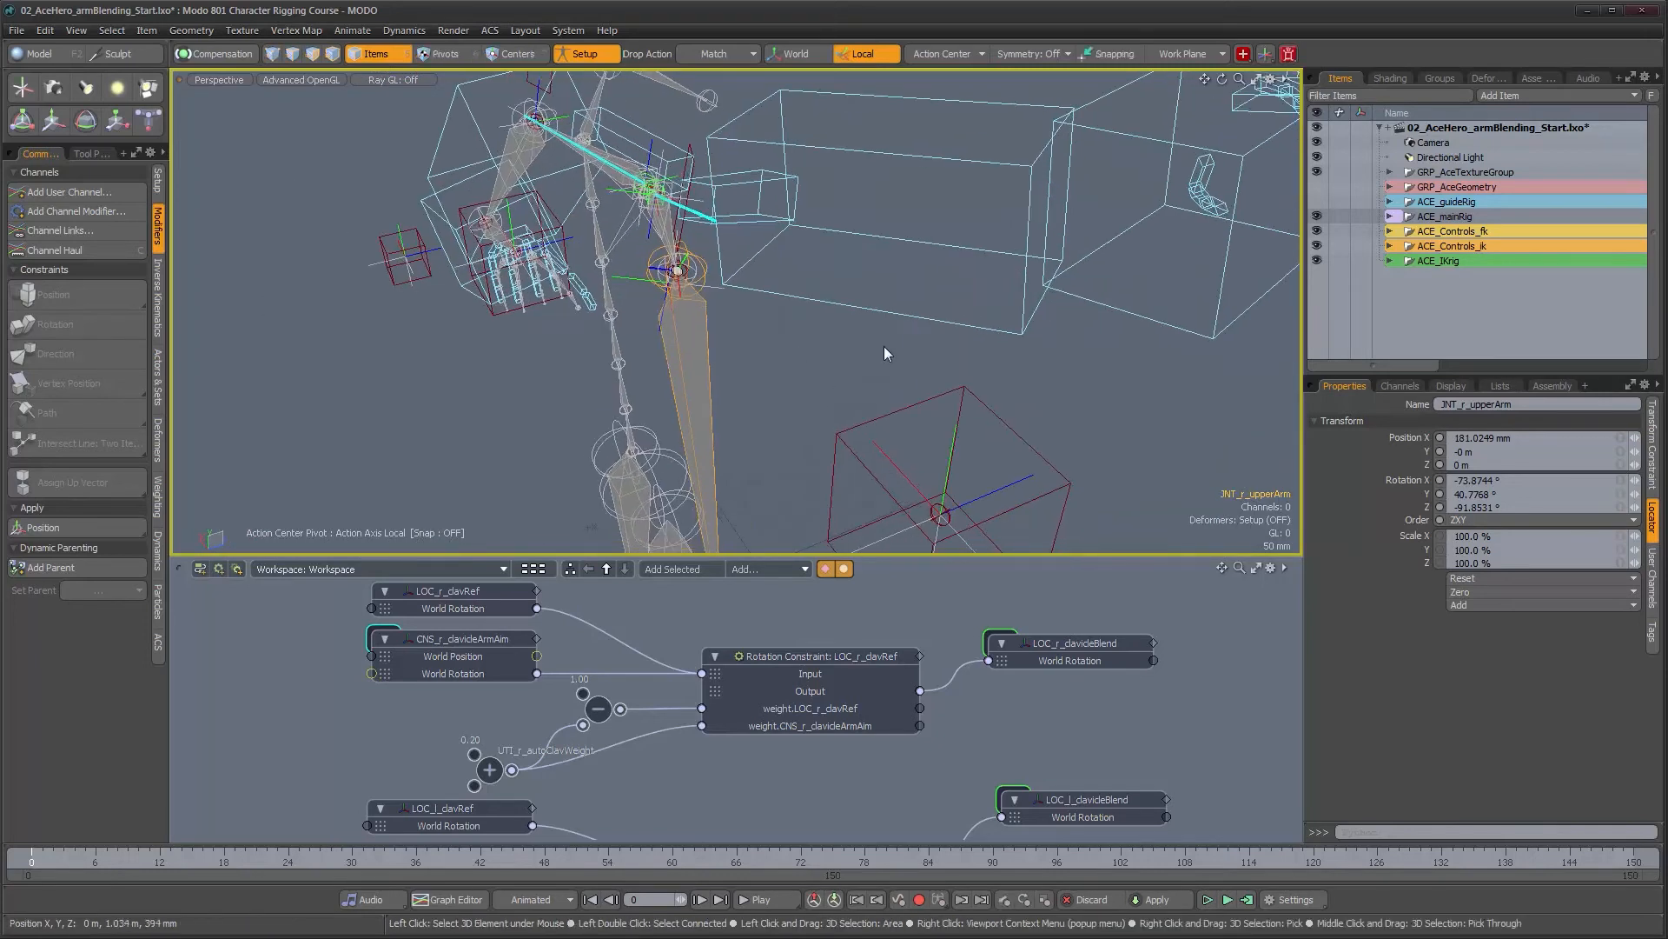
left_click(893, 315, "shift")
left_click_drag(963, 337, 978, 342, "alt")
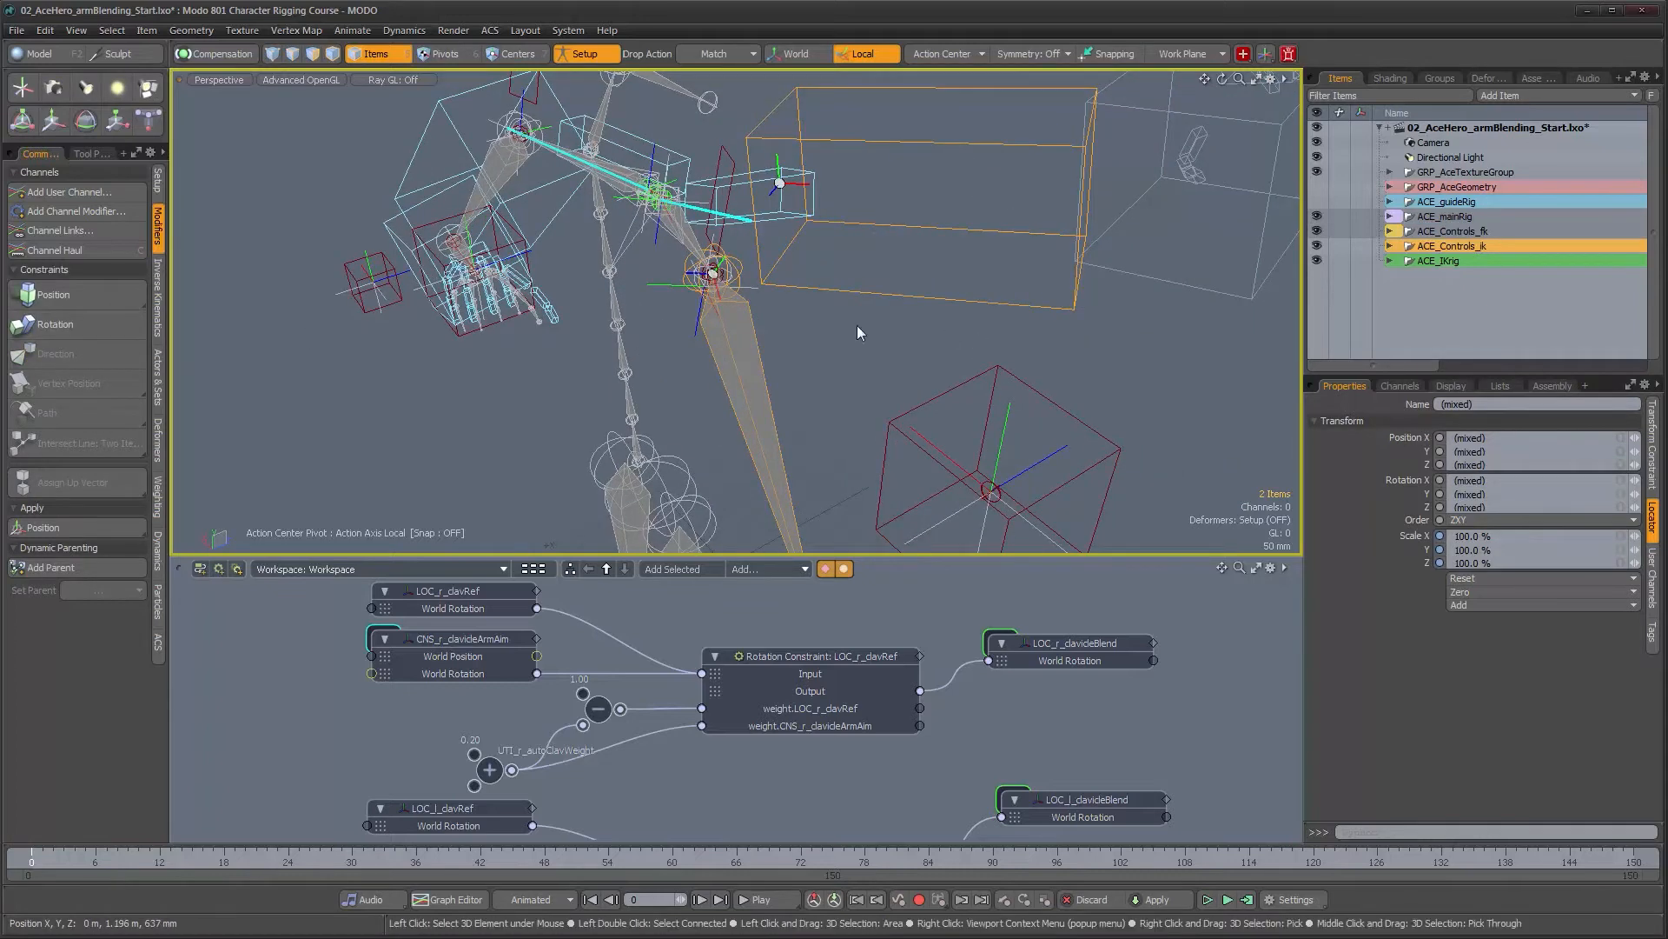
left_click(55, 325)
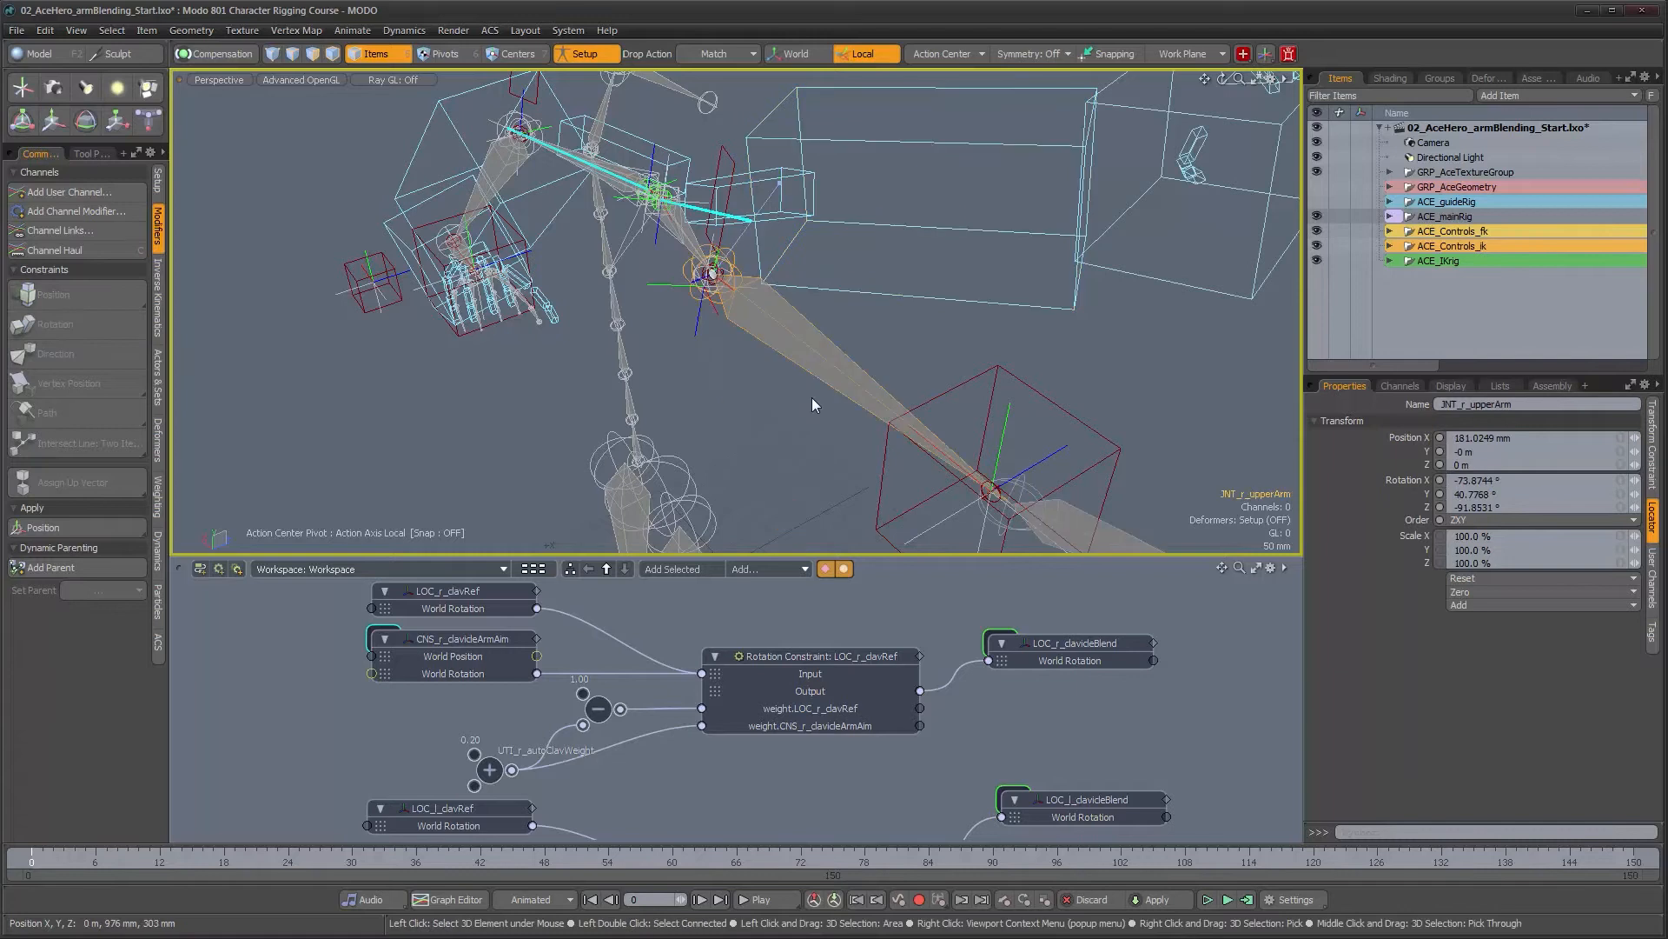
Add a rotation constraint from the IK rig's right lower arm joint to JNT_r_lowerArm on the main rig
left_click_drag(812, 404, 742, 337, "alt")
left_click_drag(659, 393, 728, 385, "alt")
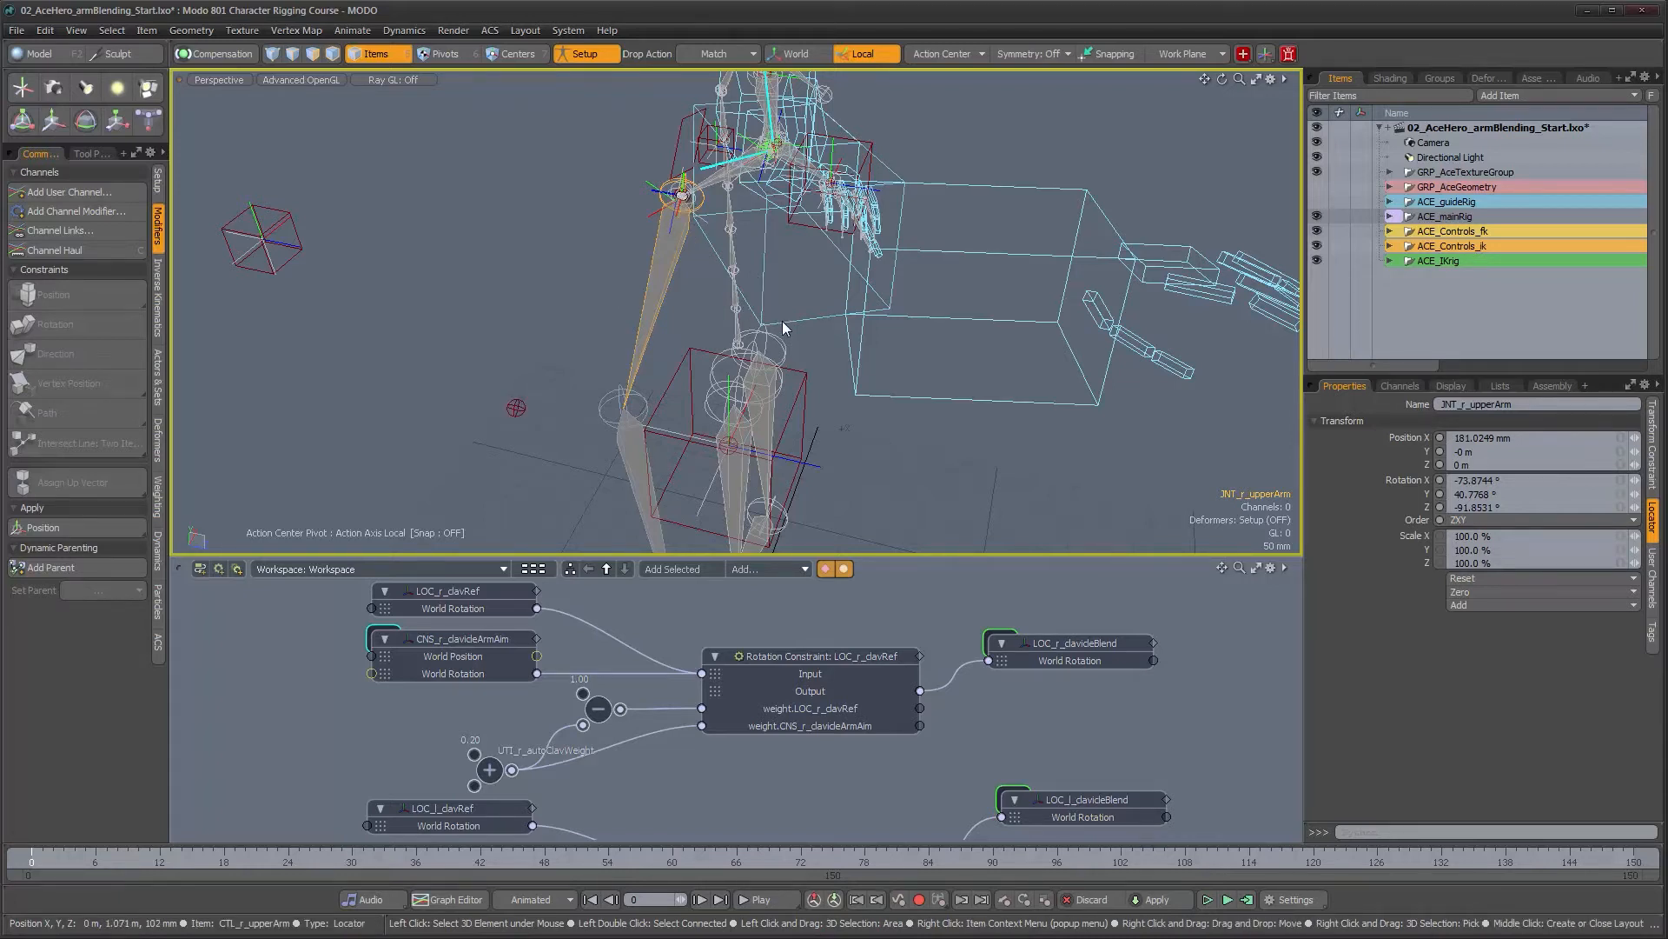
left_click_drag(782, 321, 661, 347, "alt")
left_click(580, 297)
left_click_drag(580, 297, 623, 306, "alt")
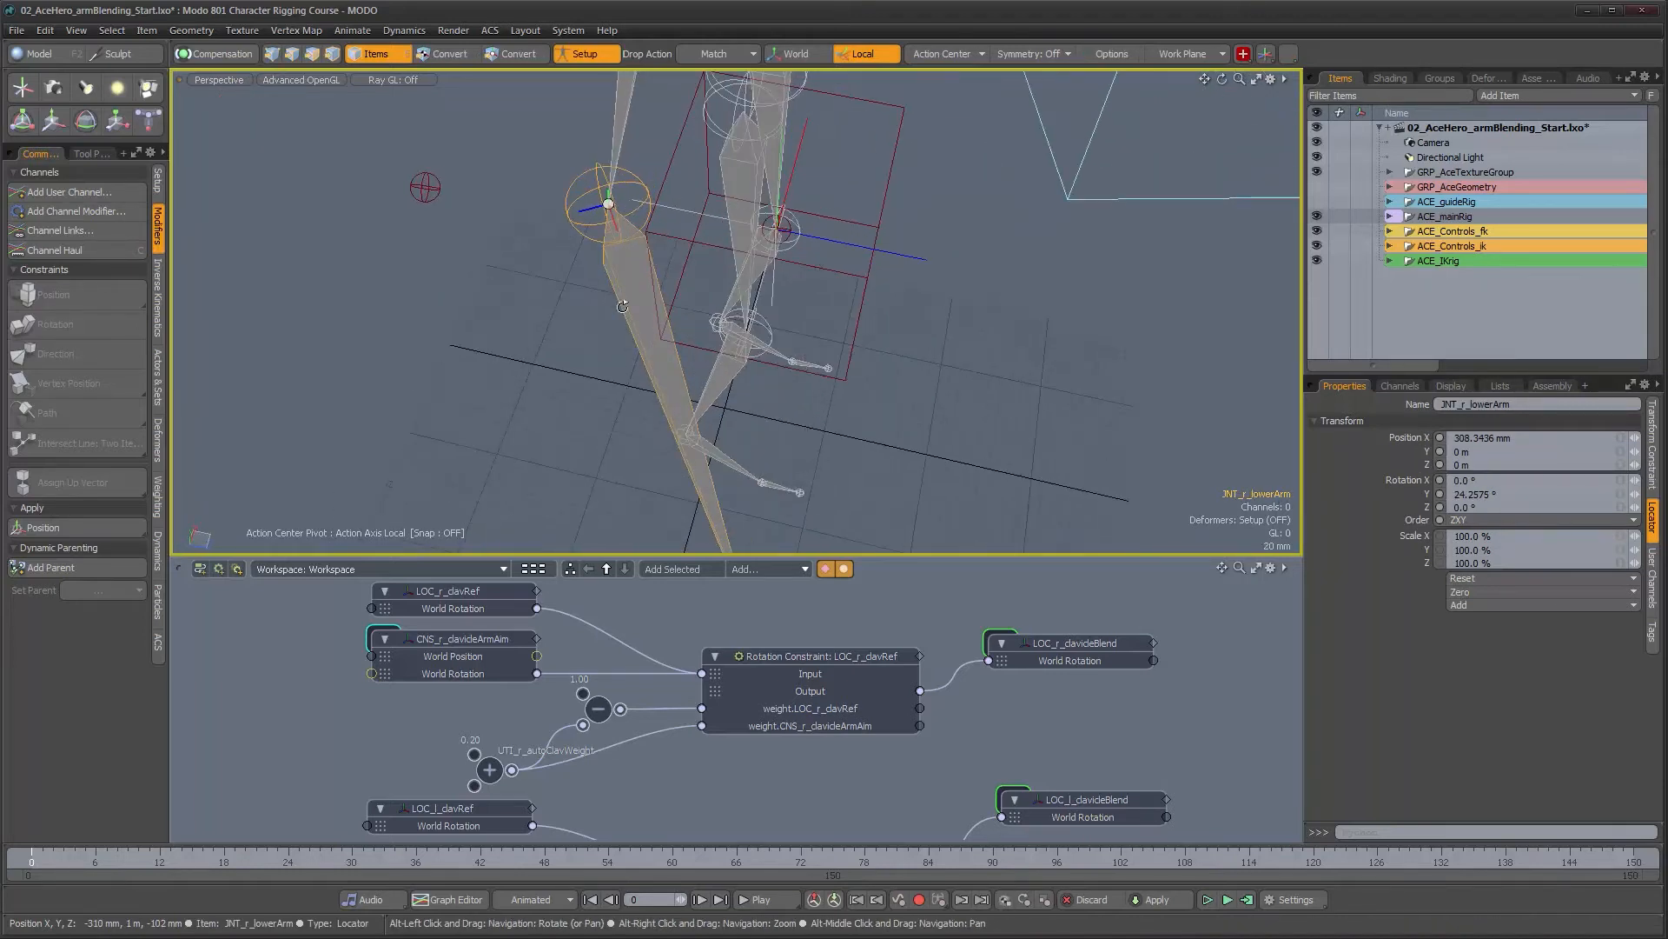
left_click(431, 202, "shift")
right_click_drag(457, 222, 487, 272, "alt")
left_click(87, 326)
Add a second rotation constraint to JNT_r_lowerArm, using the right lower arm FK control as its source
left_click_drag(536, 373, 601, 320, "alt")
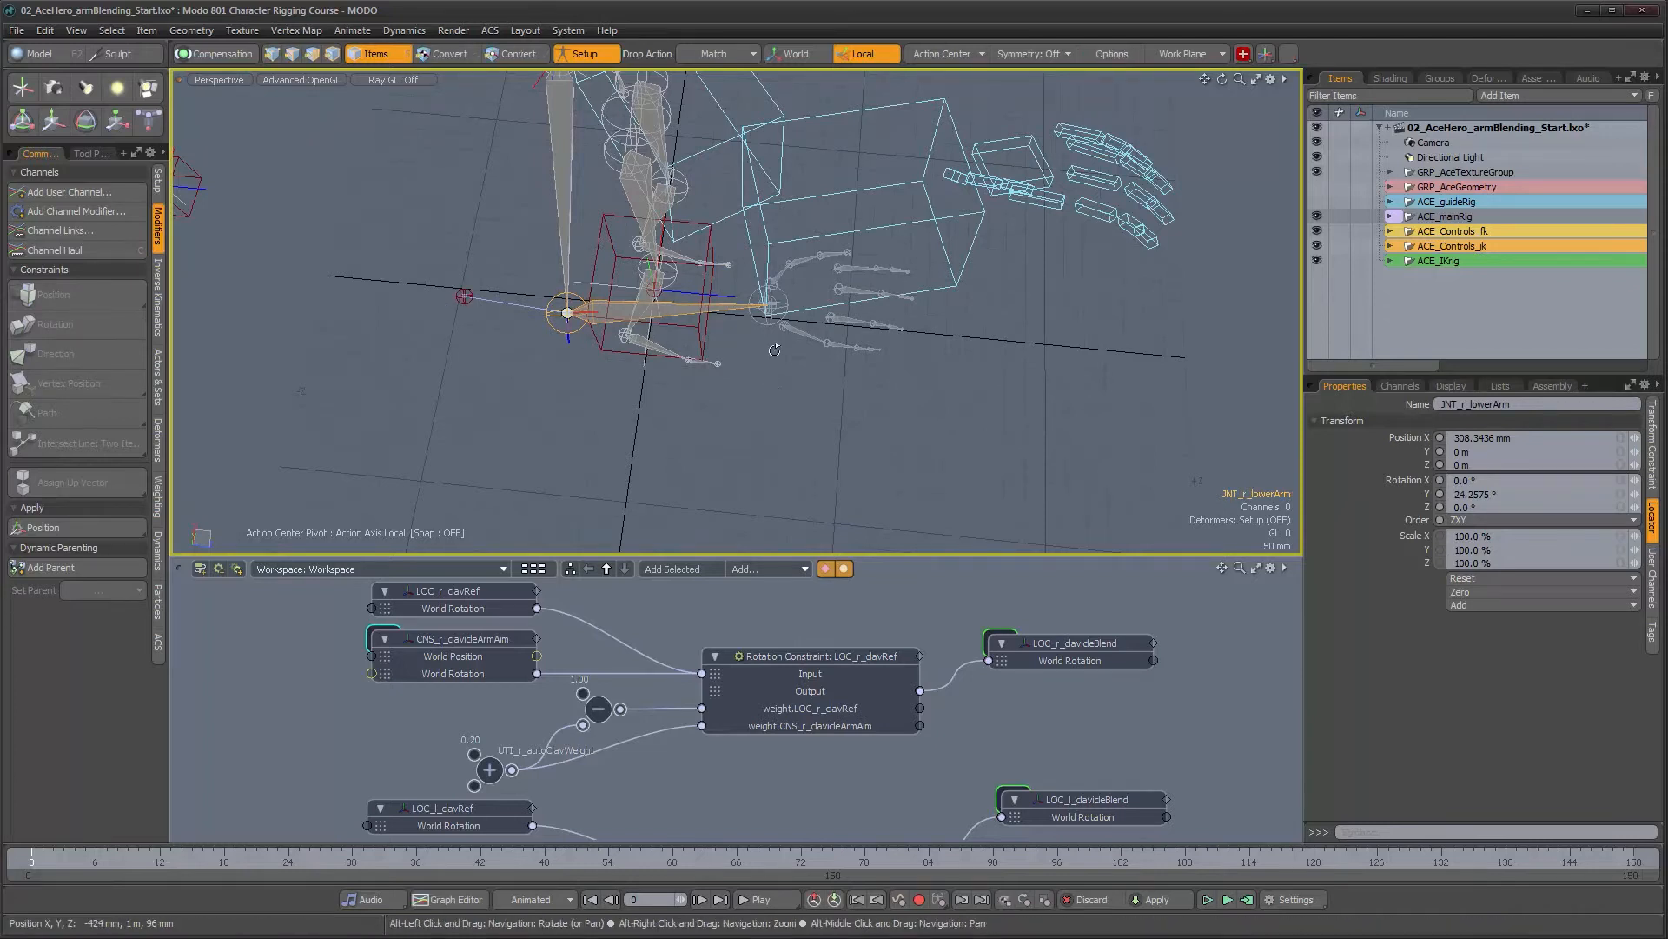
left_click_drag(438, 298, 789, 241, "alt")
middle_click_drag(789, 242, 773, 354, "alt")
left_click_drag(765, 373, 781, 297, "alt")
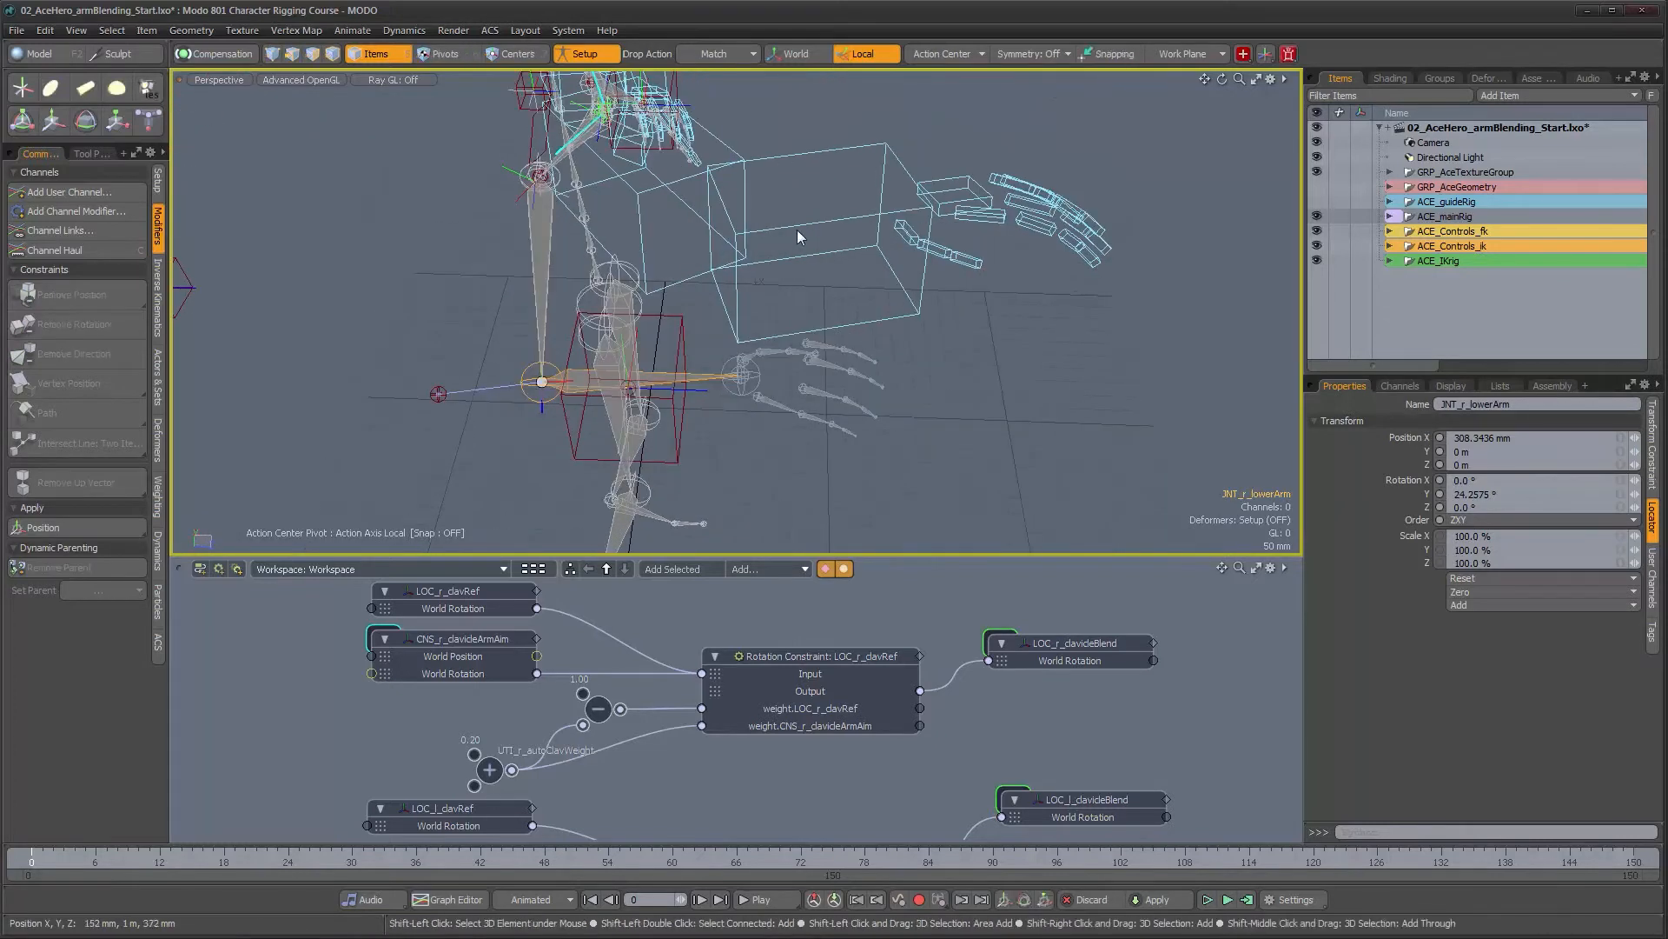
left_click(796, 227, "shift")
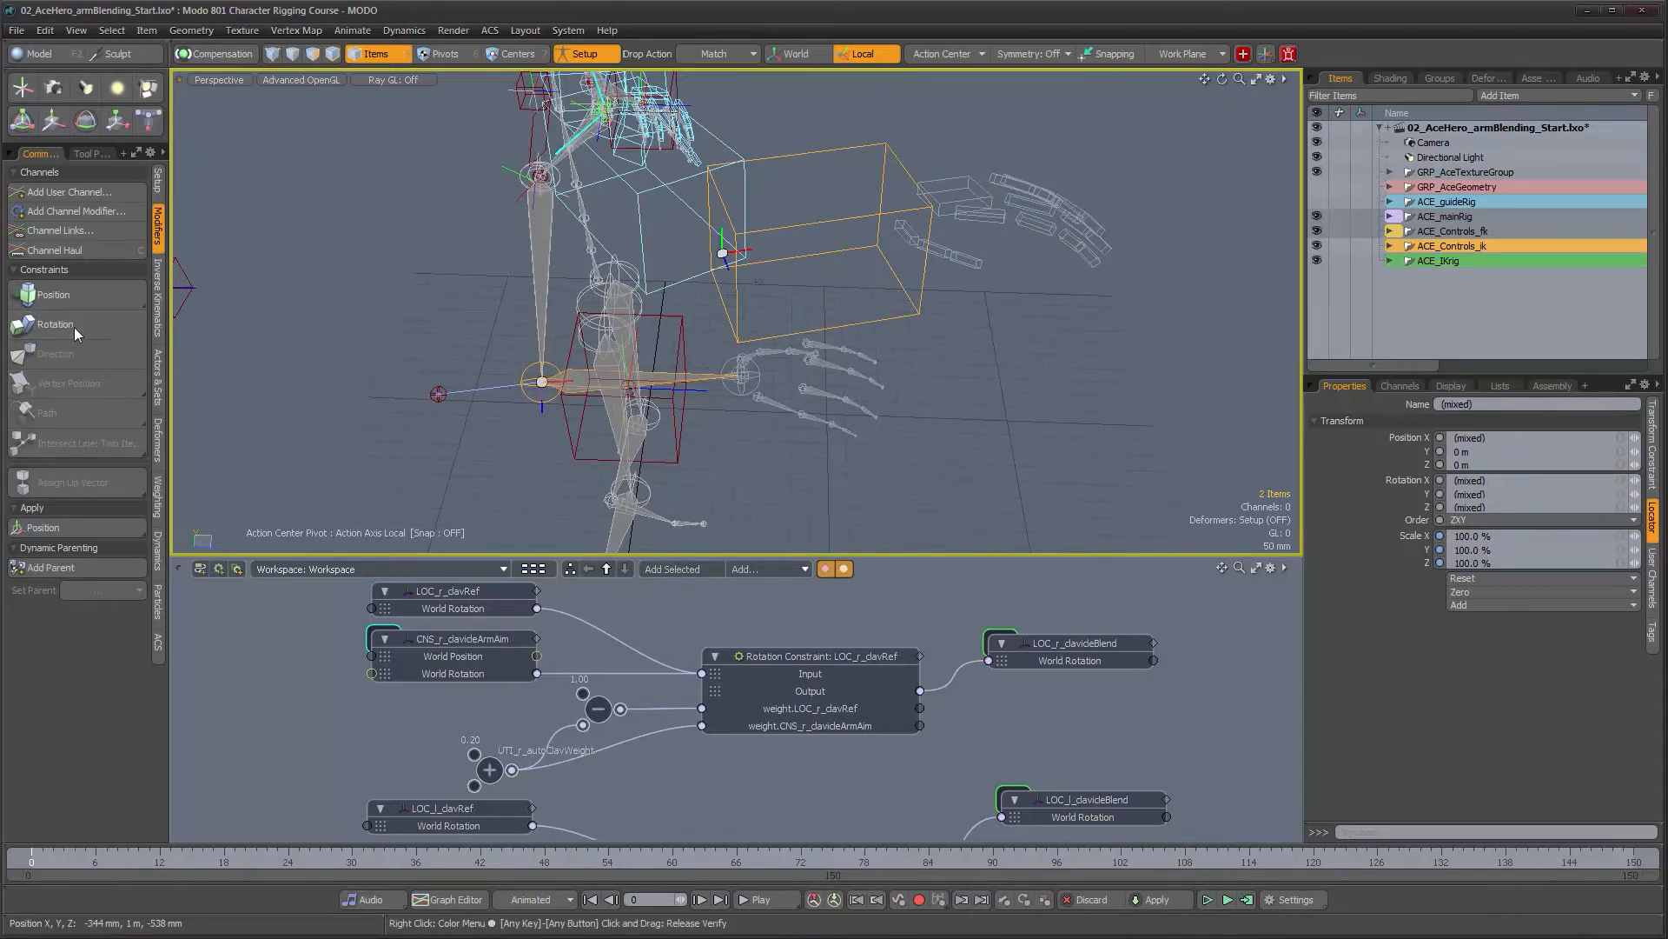
left_click(630, 391)
left_click_drag(630, 392, 843, 302, "alt")
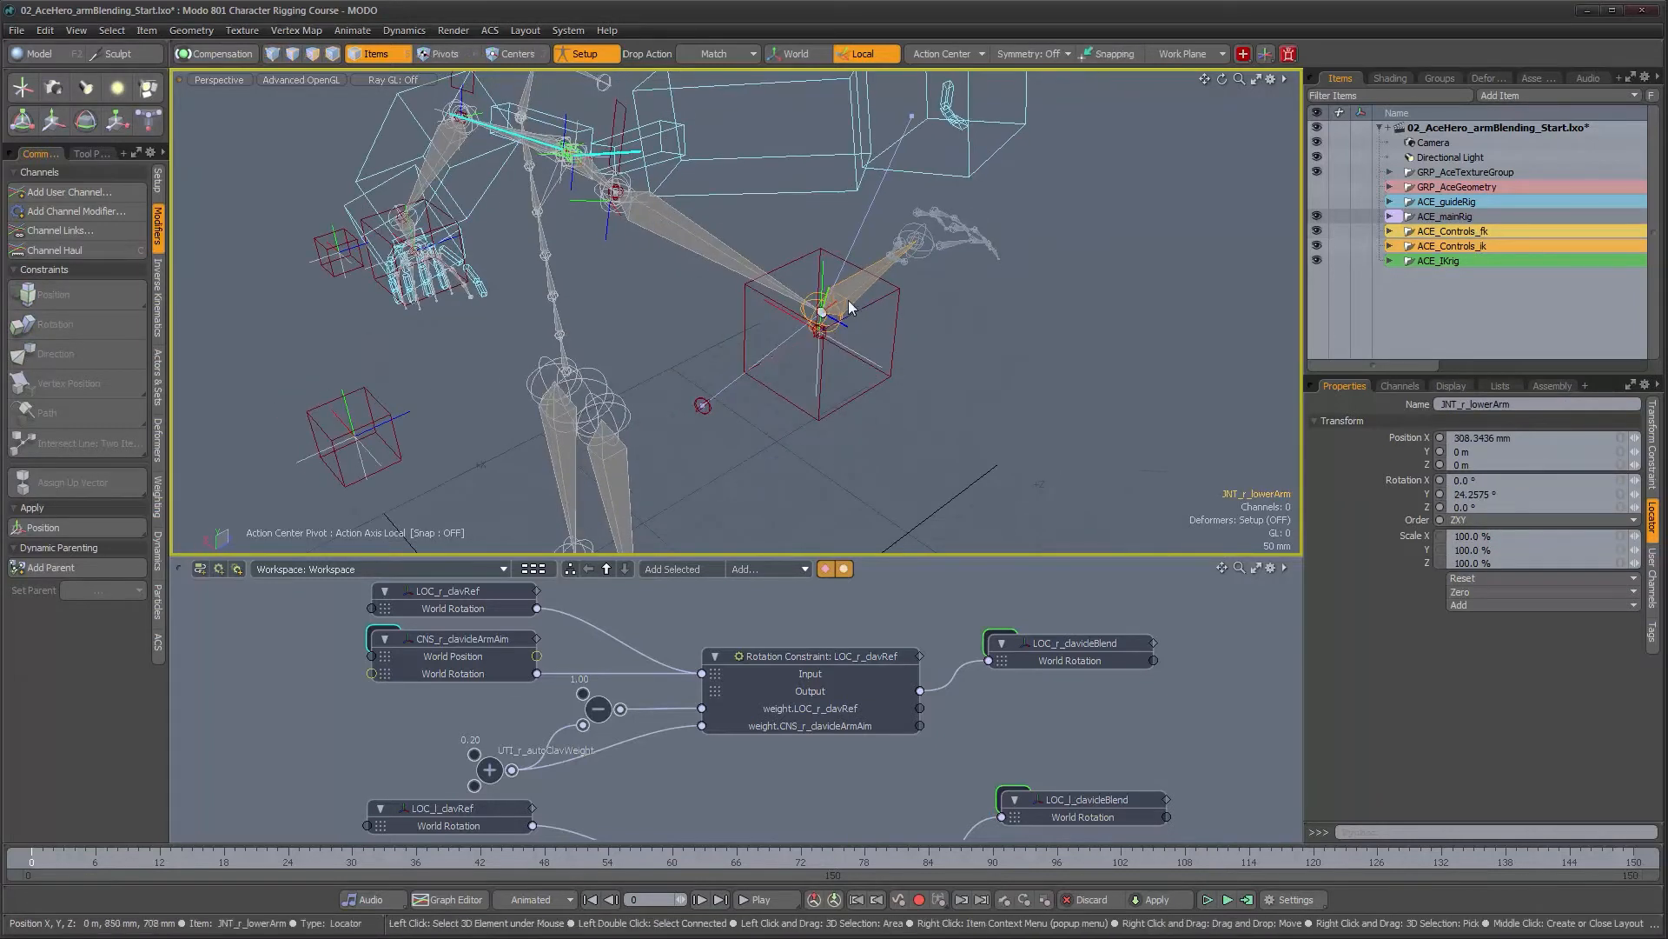
left_click_drag(949, 326, 617, 252, "alt")
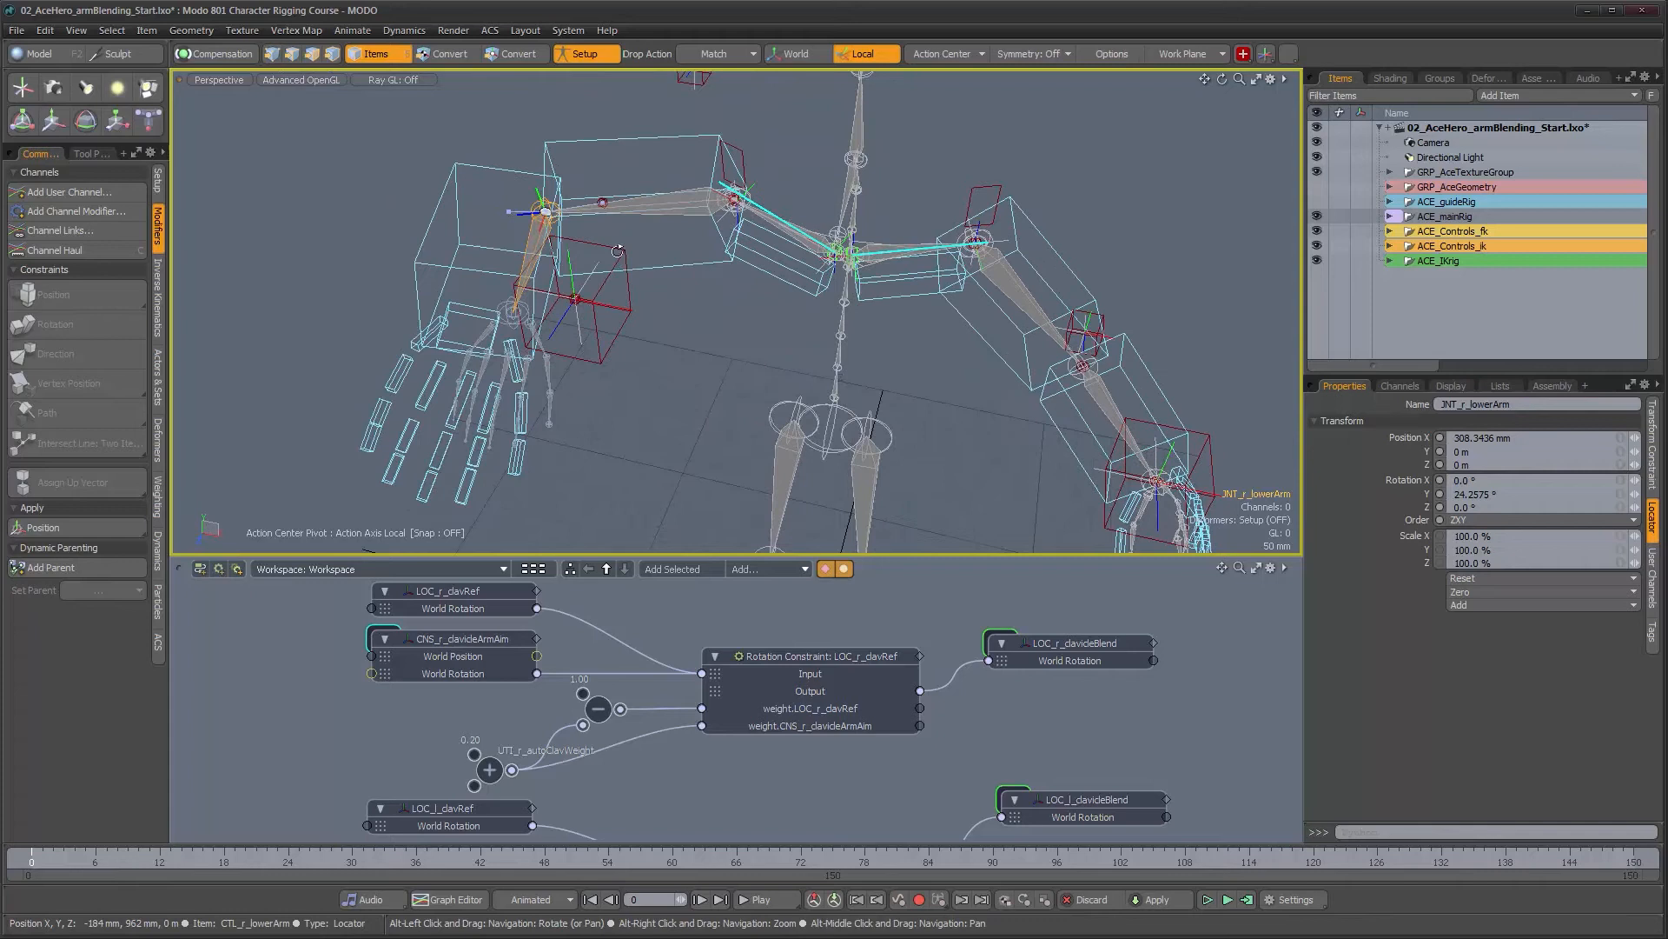
scroll(692, 207, "up", 4)
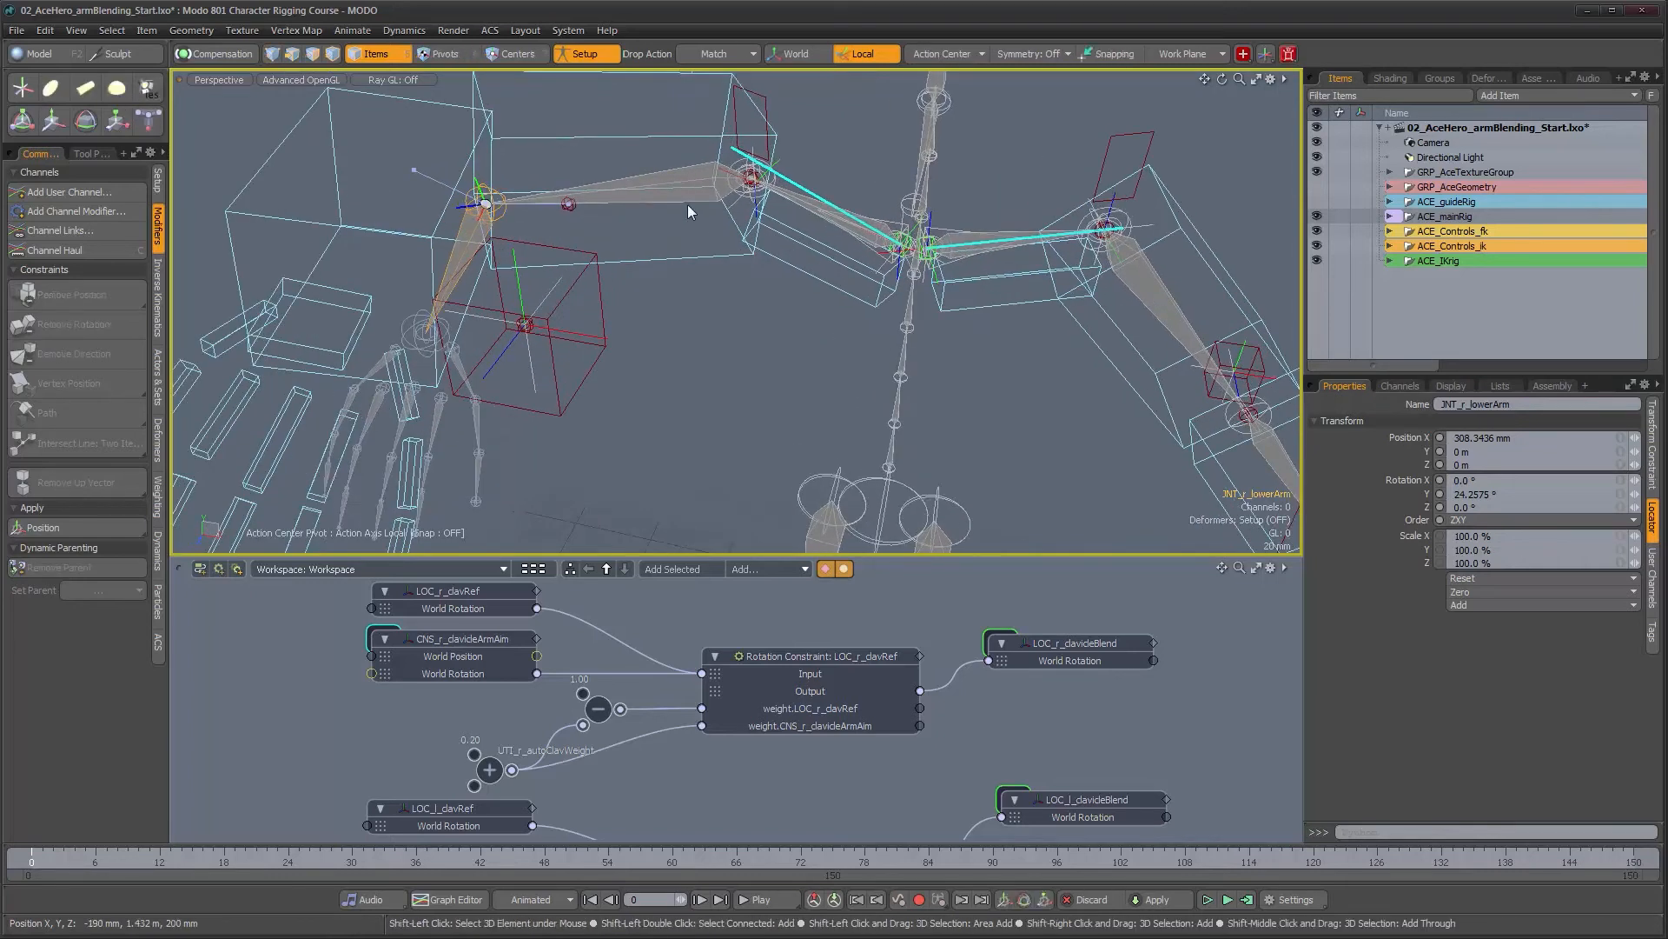
Add the selected JNT_r_lowerArm and JNT_r_upperArm with their rotation constraints to the schematic, placed in empty space beside the clavicle network
left_click(684, 206, "shift")
scroll(685, 206, "down", 5)
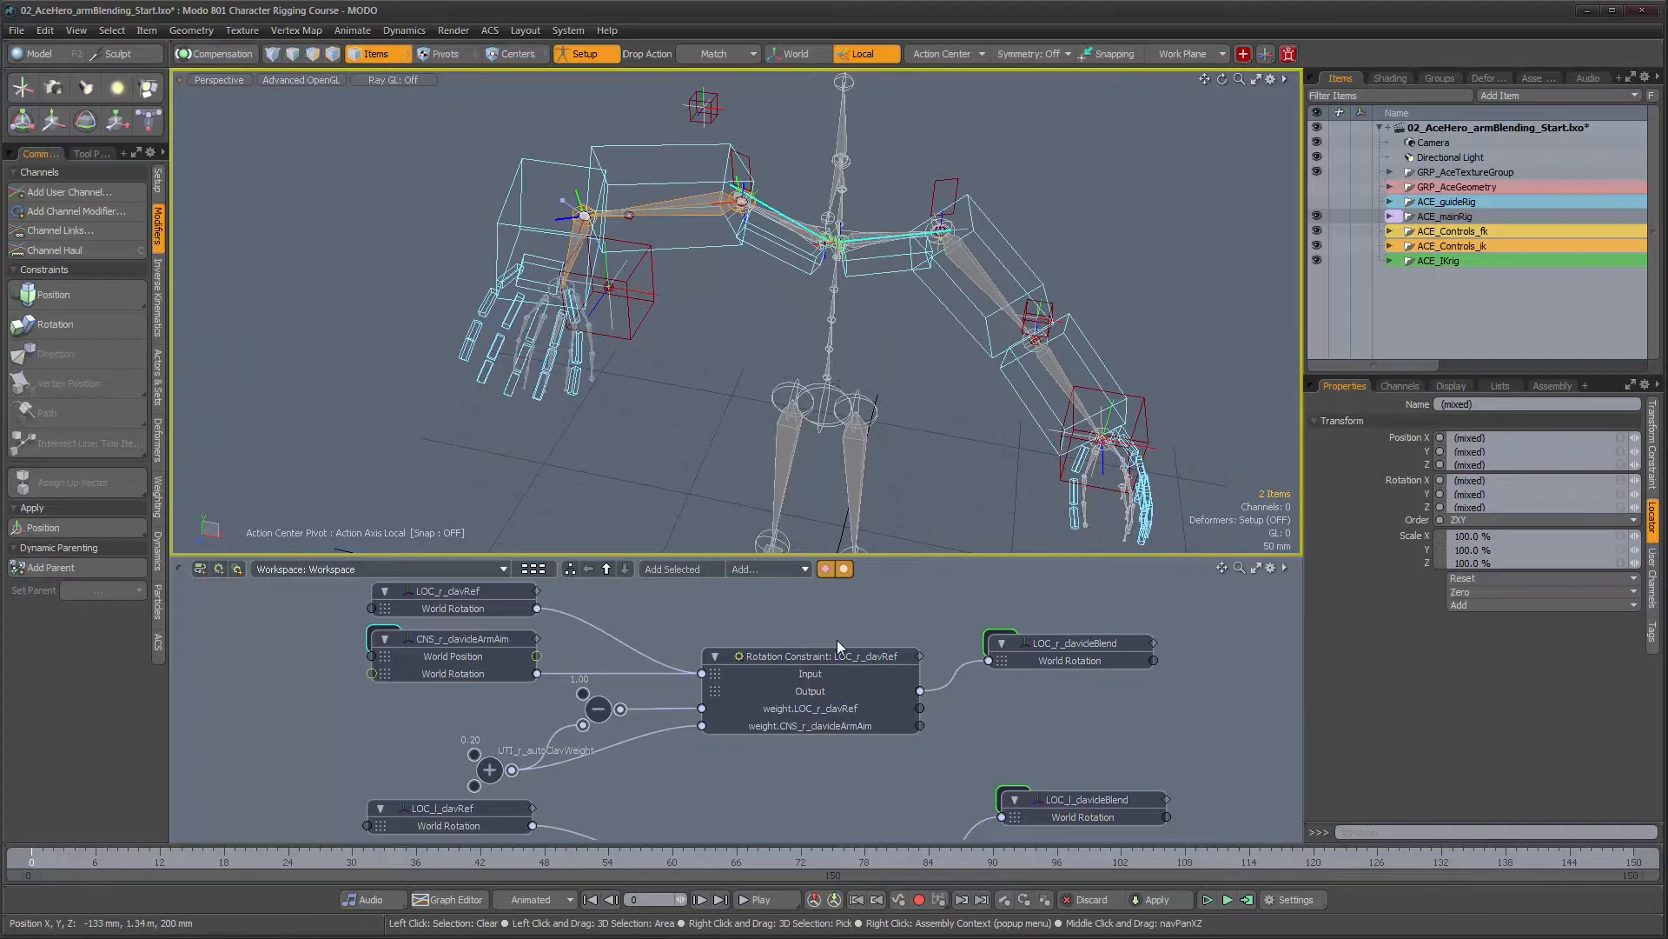
left_click_drag(914, 553, 884, 379)
scroll(886, 644, "down", 3)
left_click_drag(887, 644, 1112, 593, "alt")
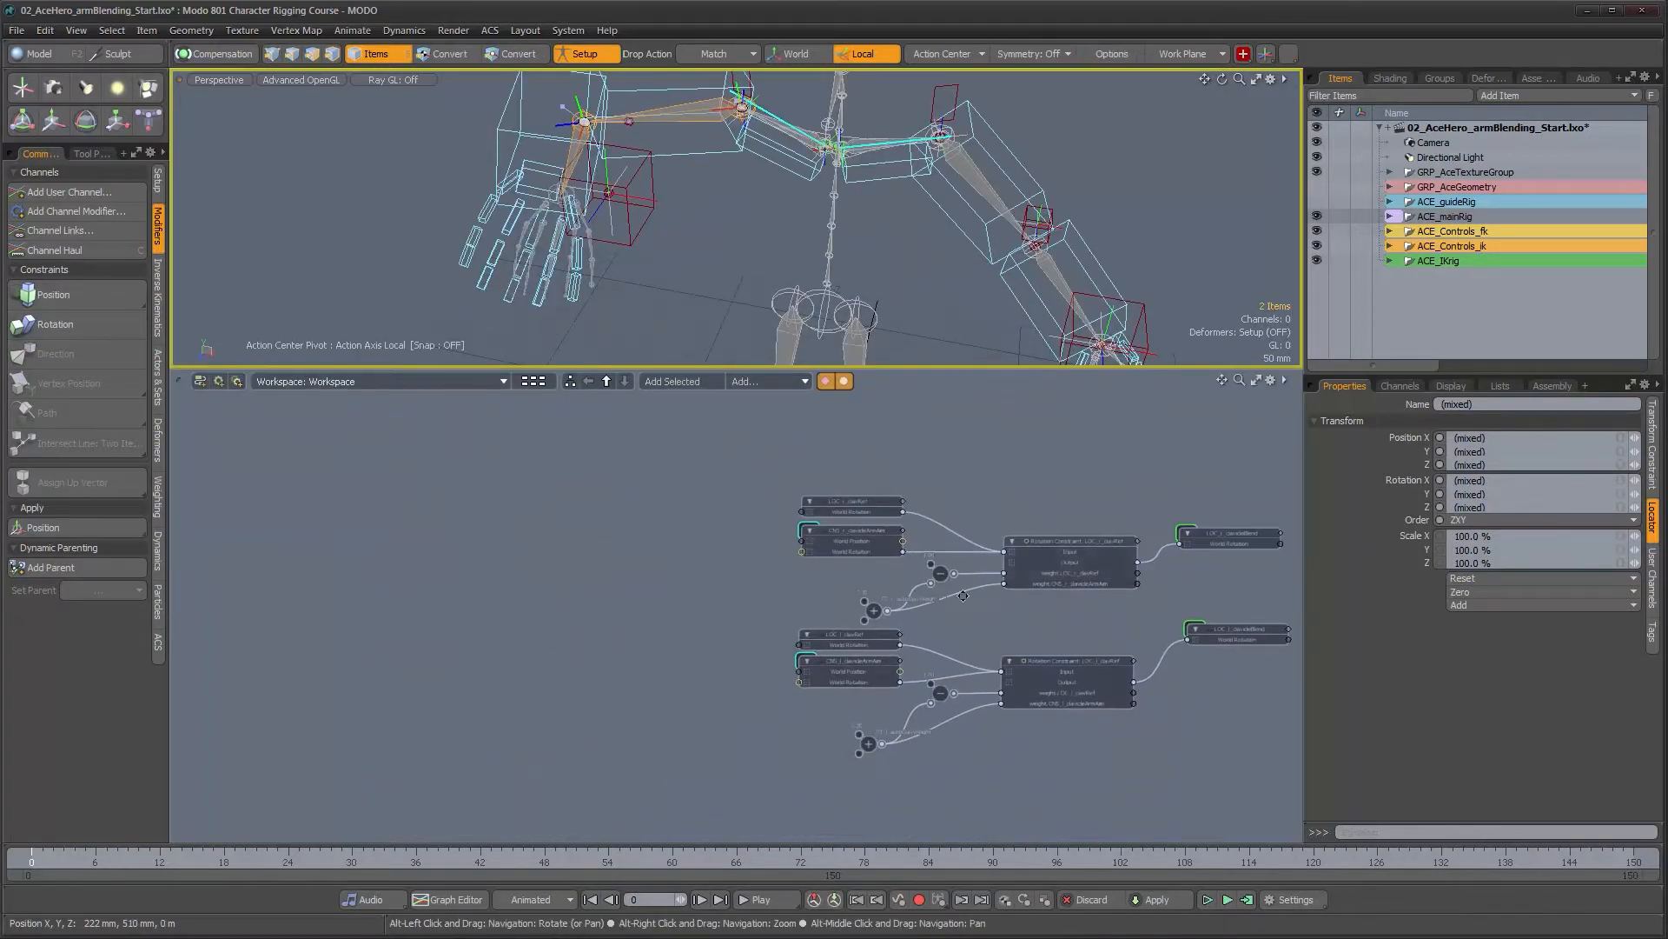
left_click(665, 383)
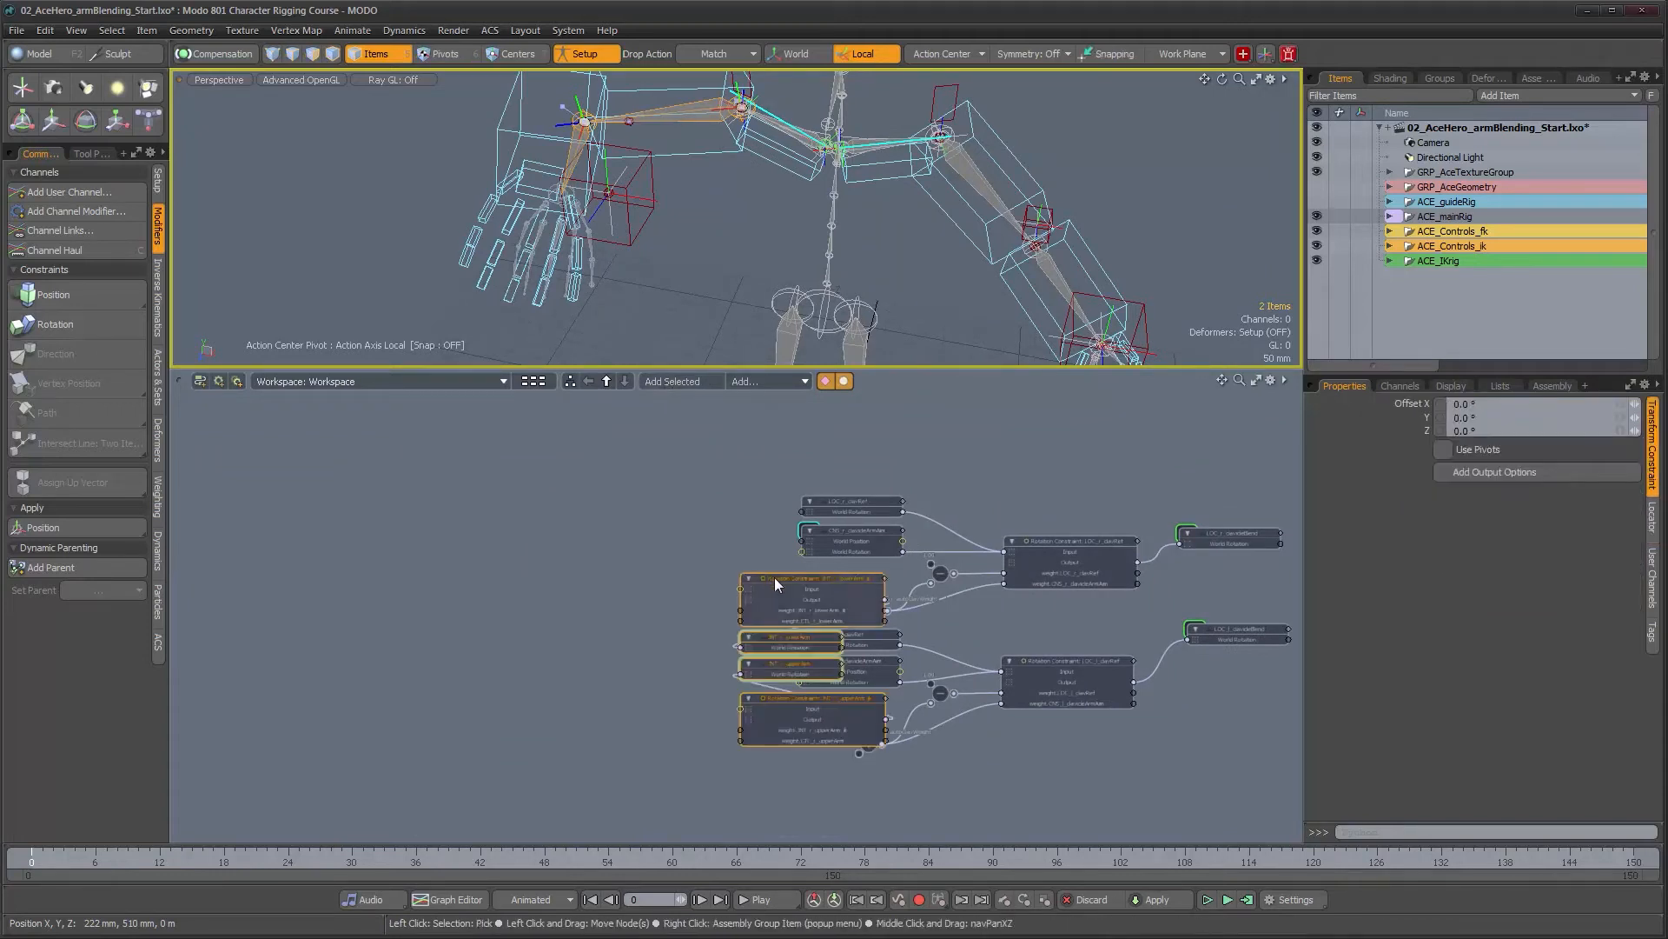
left_click_drag(774, 577, 602, 543)
scroll(600, 609, "up", 3)
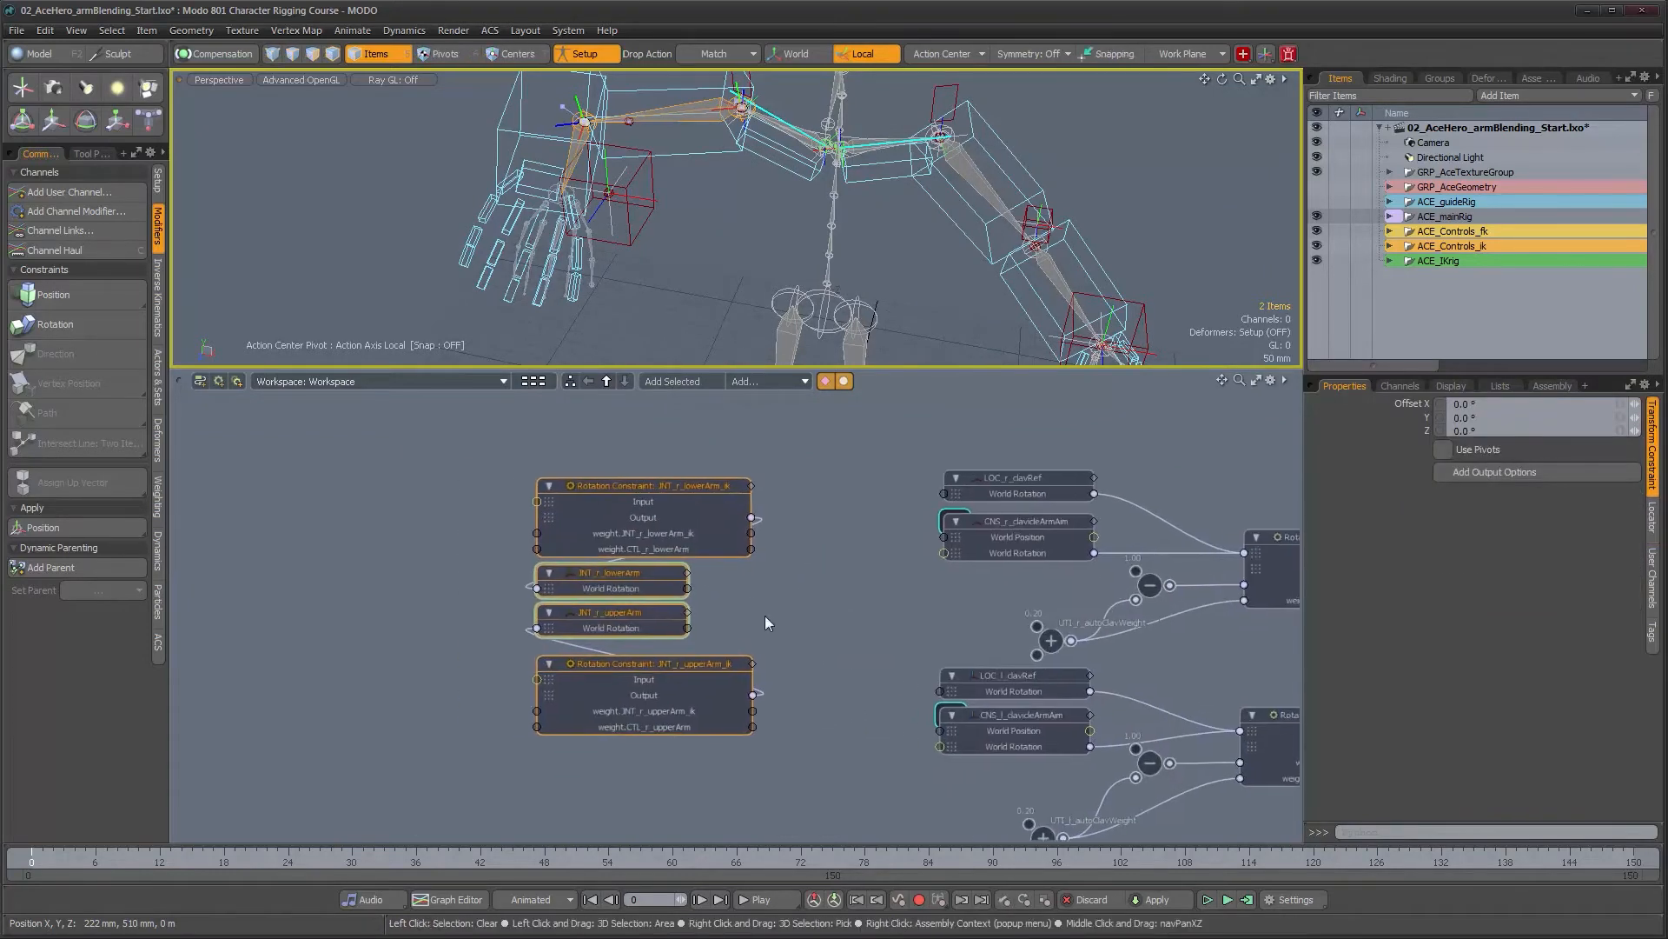
Arrange the schematic so each right arm rotation constraint node sits directly before the joint node it drives
left_click(765, 616)
left_click_drag(657, 661, 402, 627)
left_click_drag(601, 502, 339, 504)
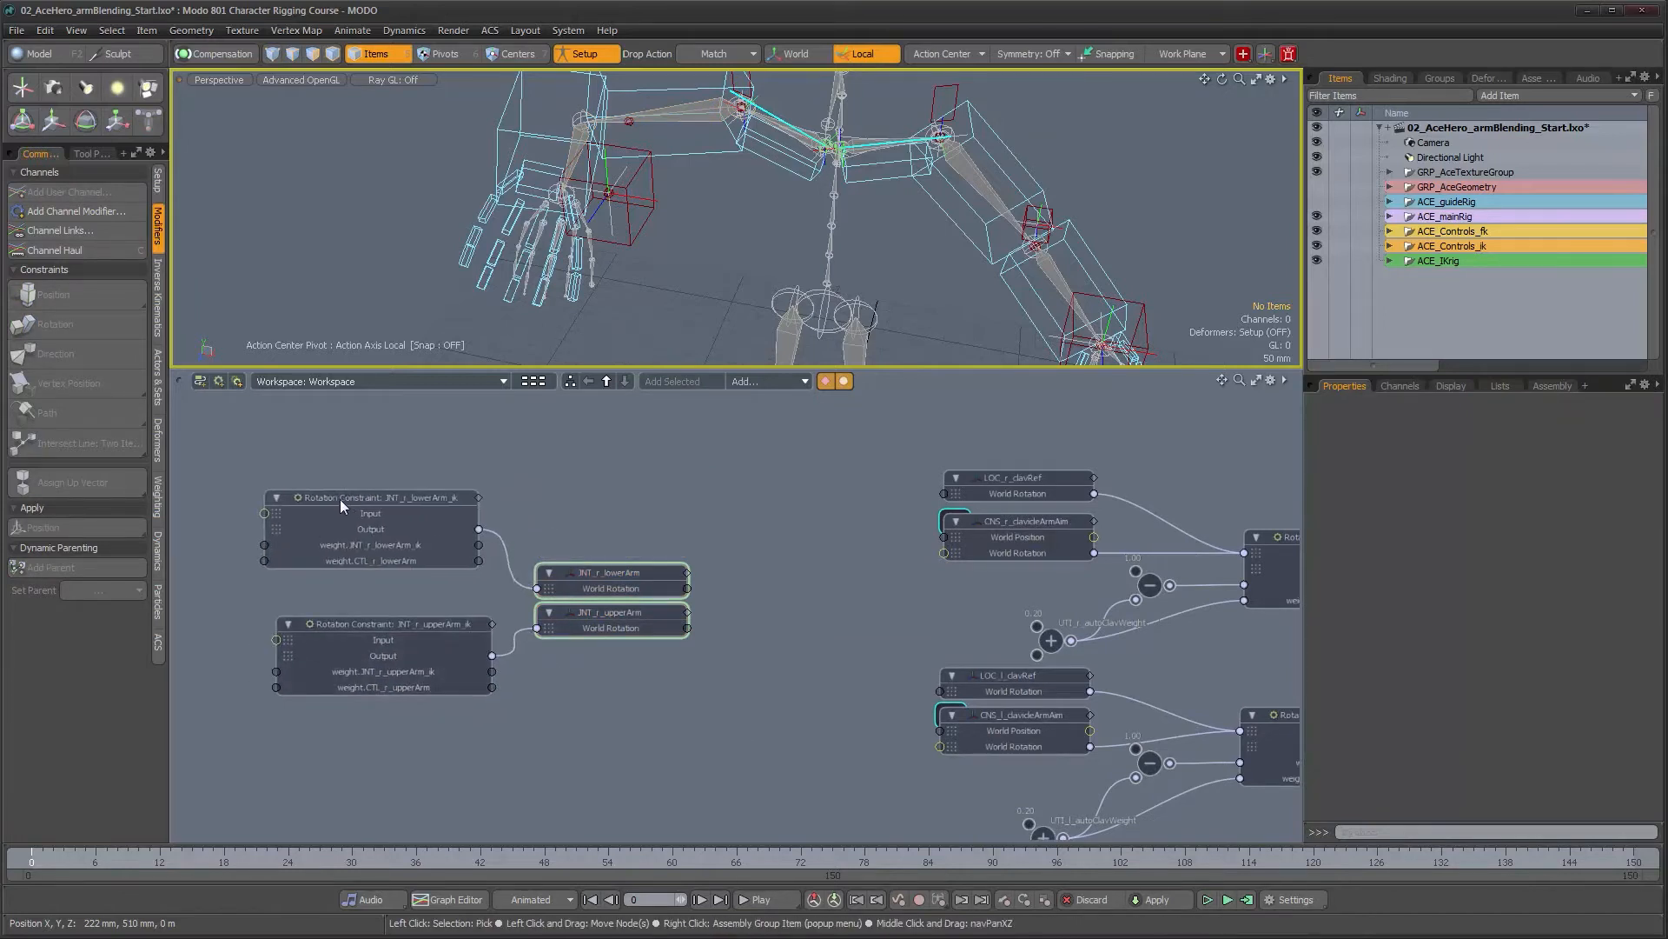
left_click_drag(394, 630, 378, 609)
left_click_drag(608, 575, 640, 513)
left_click_drag(629, 613, 663, 621)
middle_click_drag(568, 599, 771, 596)
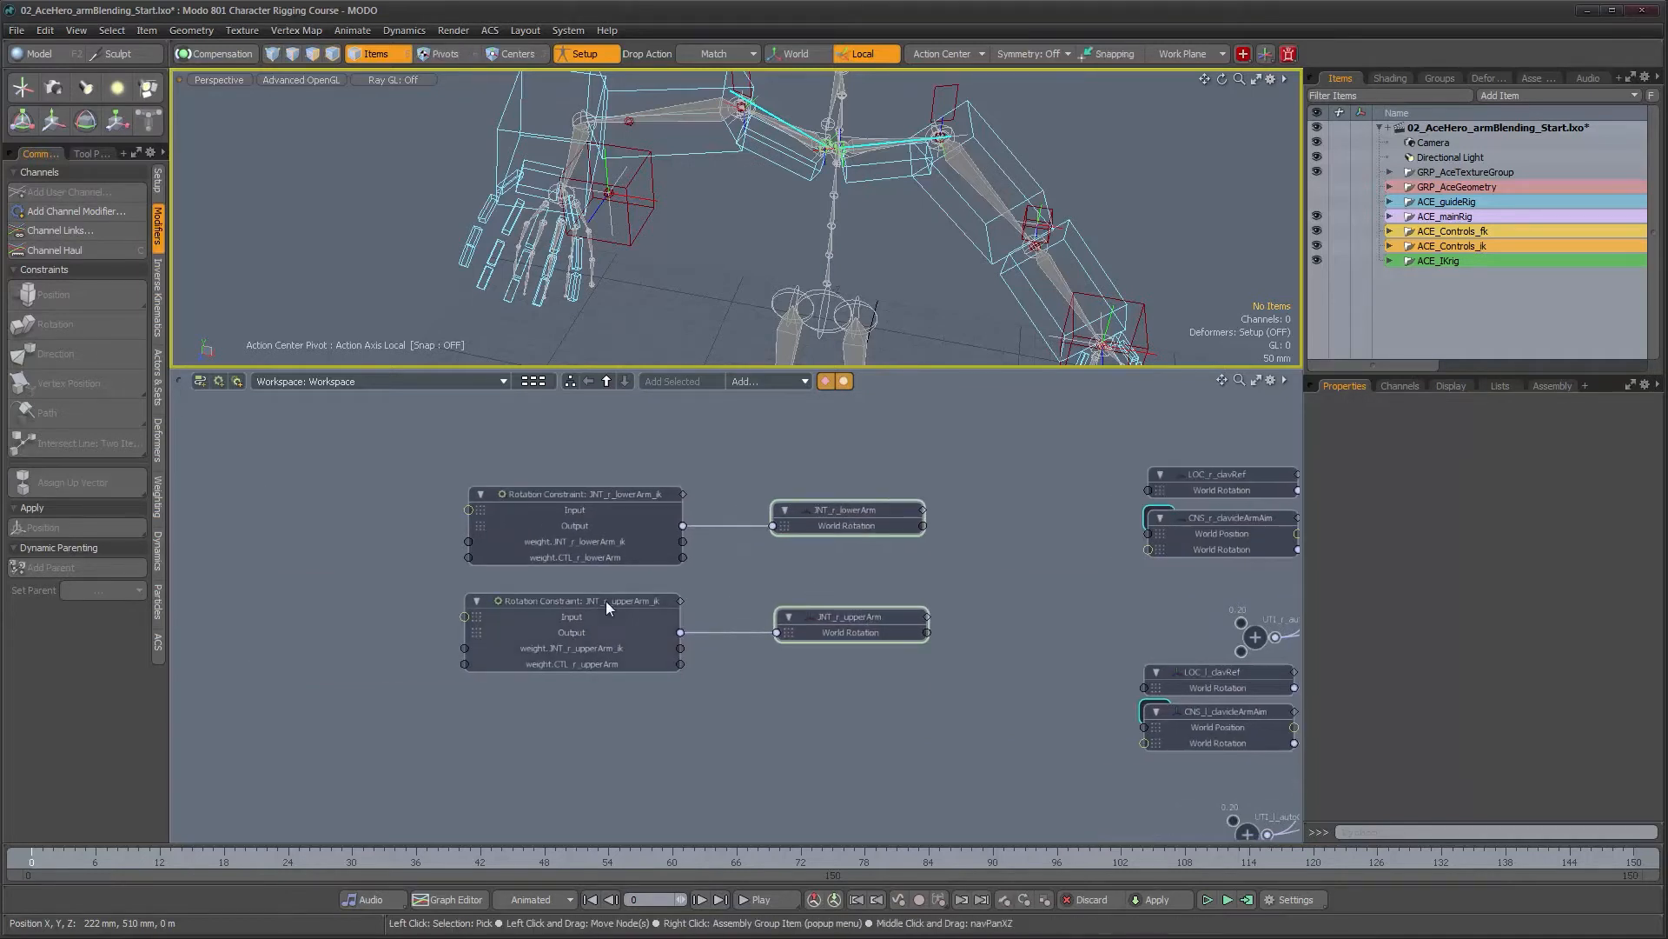
middle_click_drag(609, 602, 739, 631)
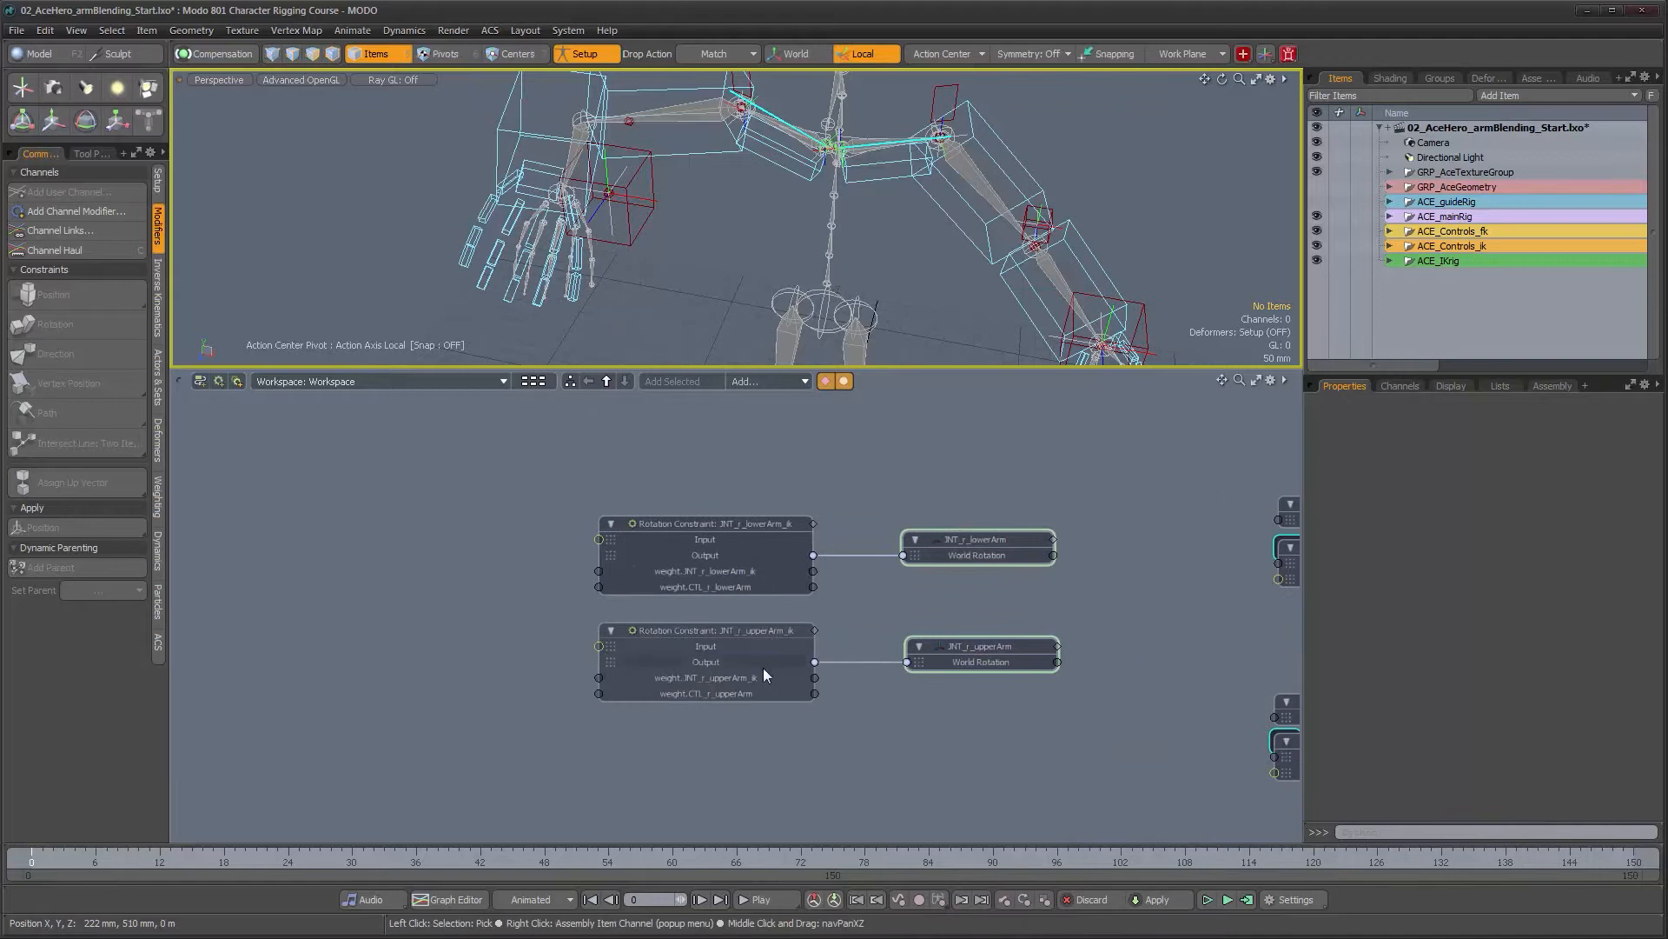
Add a Basic Math Add node before the arm constraints, name it UTI_r_armIKweight and set its Value A to 1.0
scroll(668, 618, "up", 2)
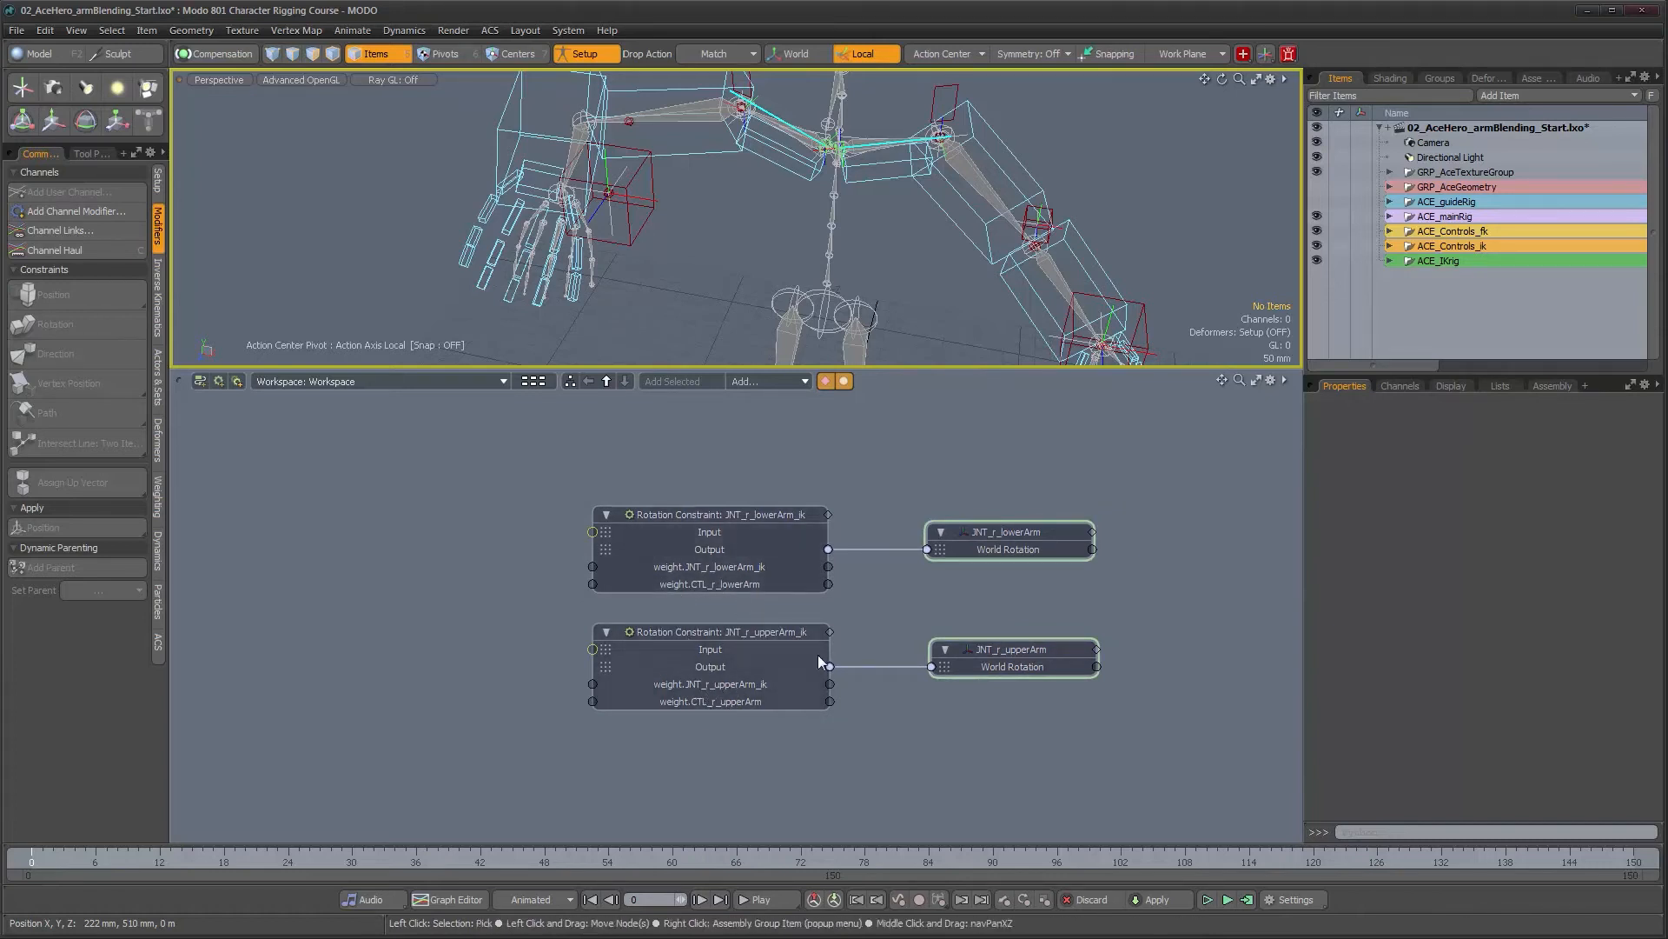
left_click_drag(1010, 665, 565, 659, "alt")
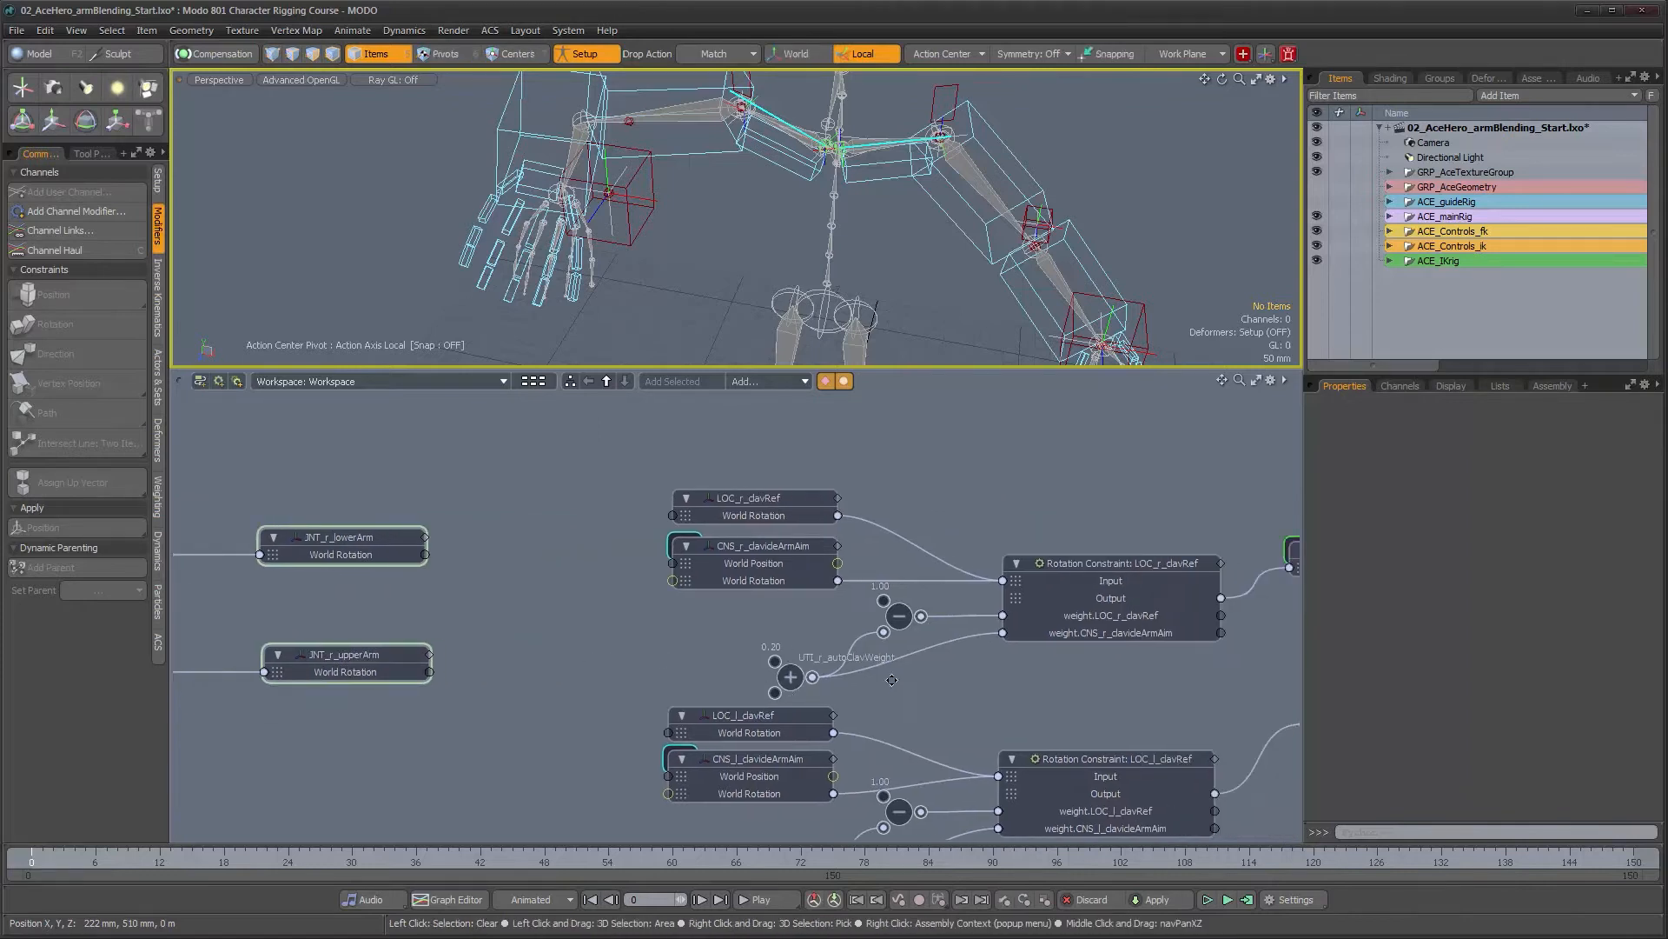
left_click_drag(800, 679, 711, 680, "alt")
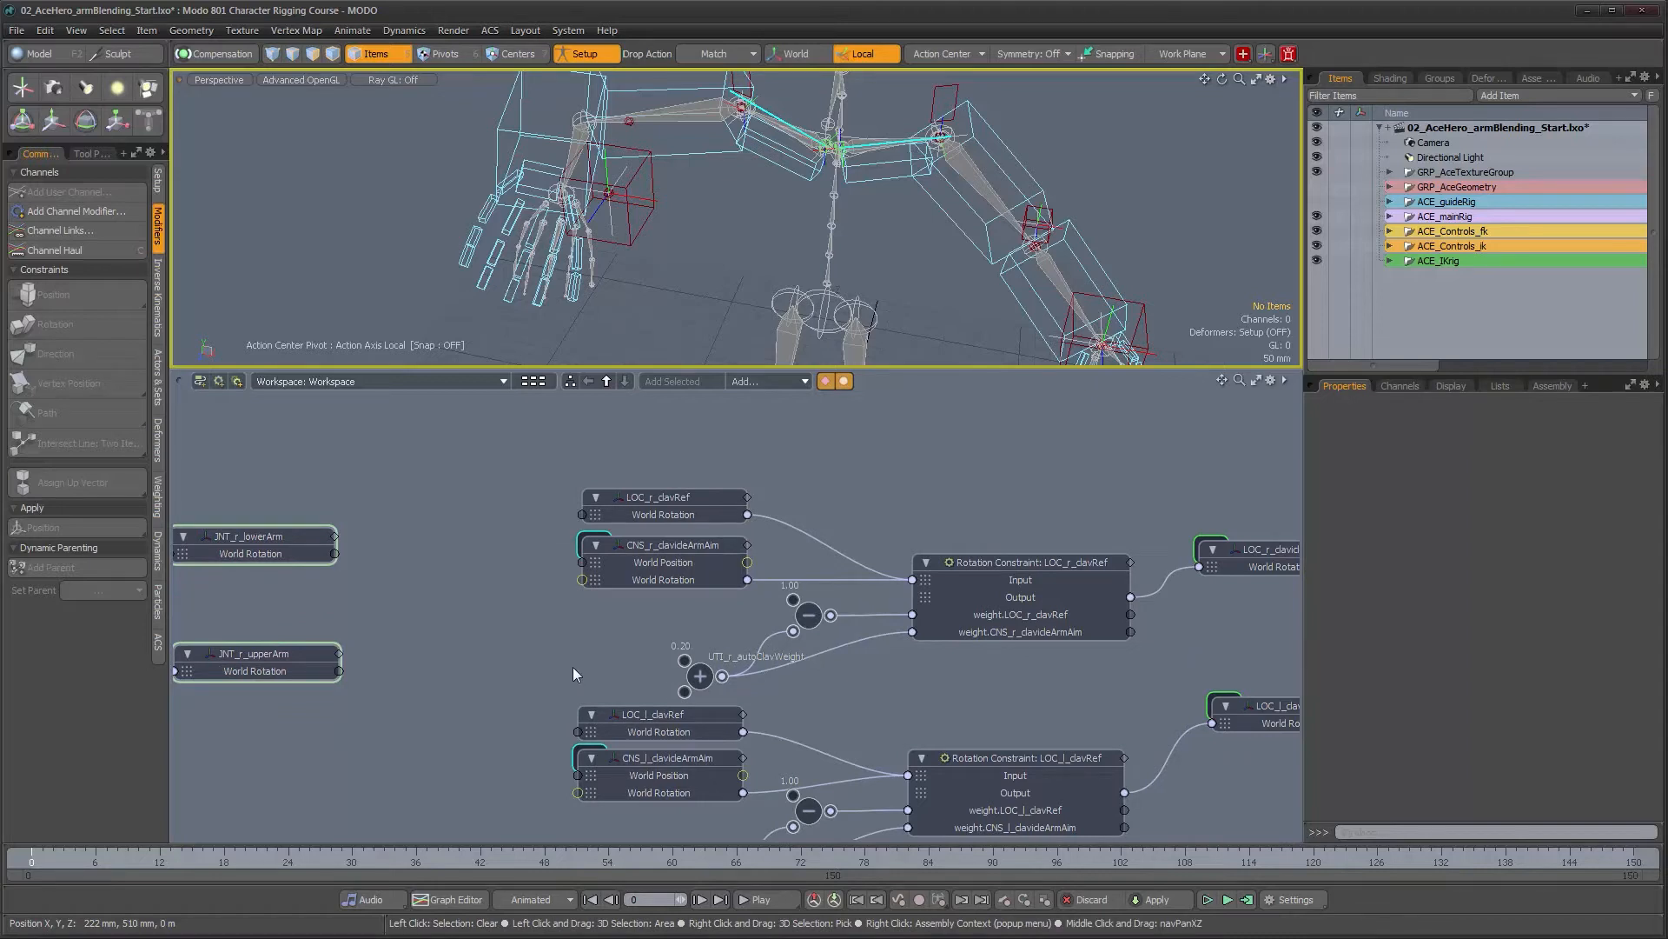
left_click_drag(339, 617, 1227, 597, "alt")
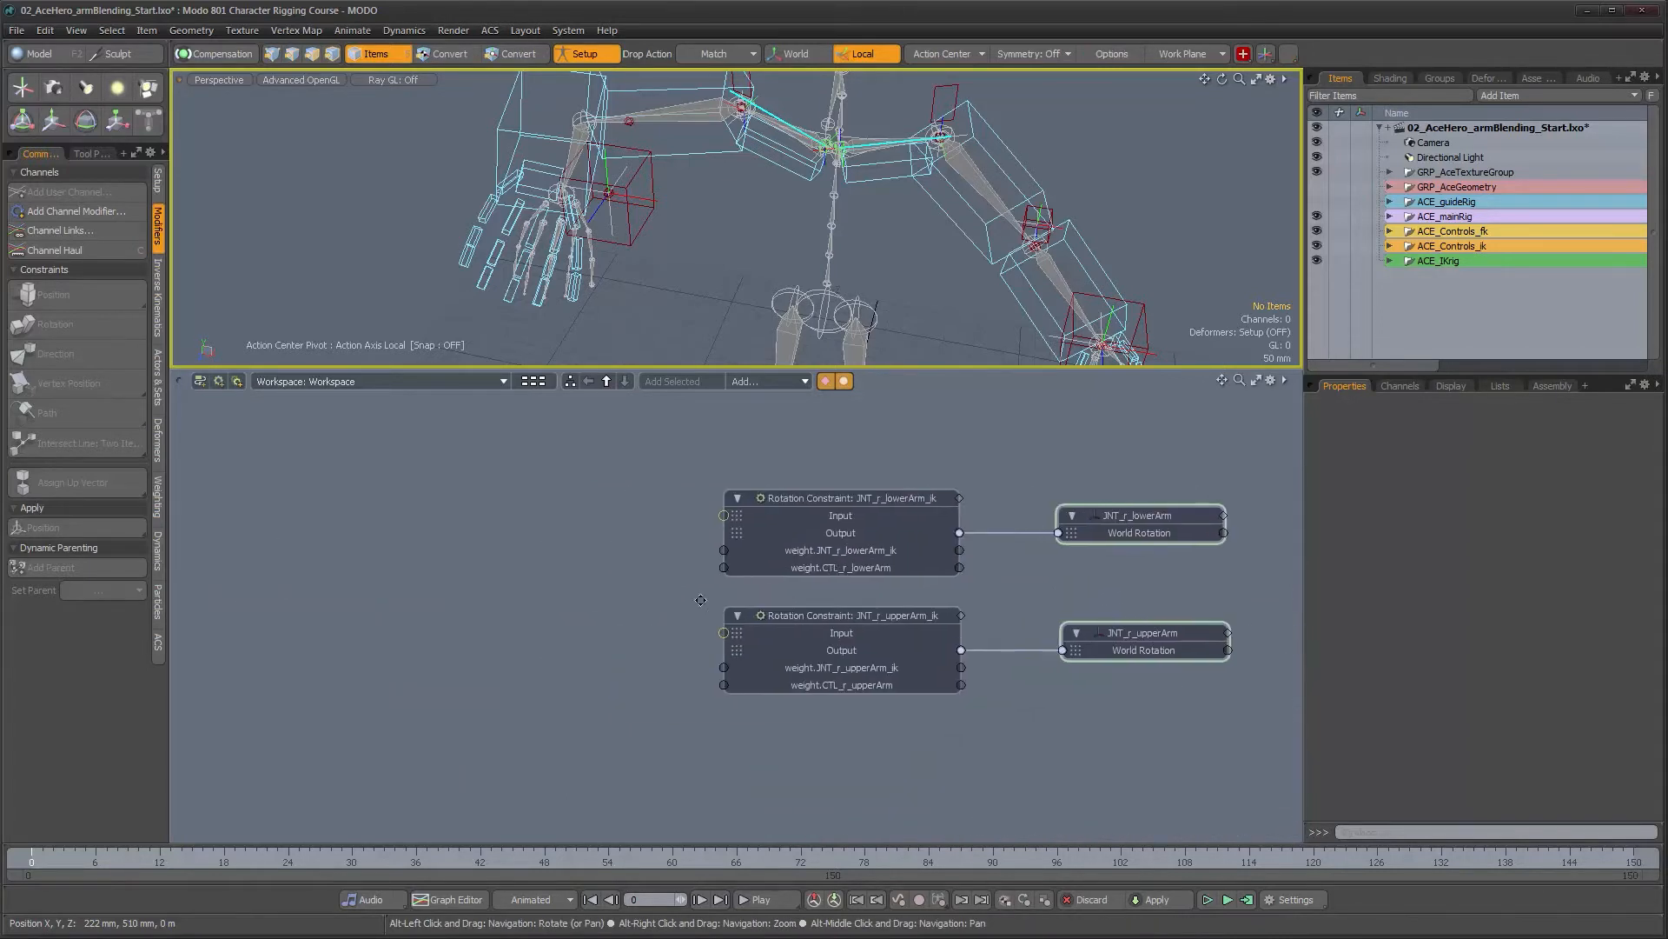
left_click(800, 383)
mouse_move(903, 385)
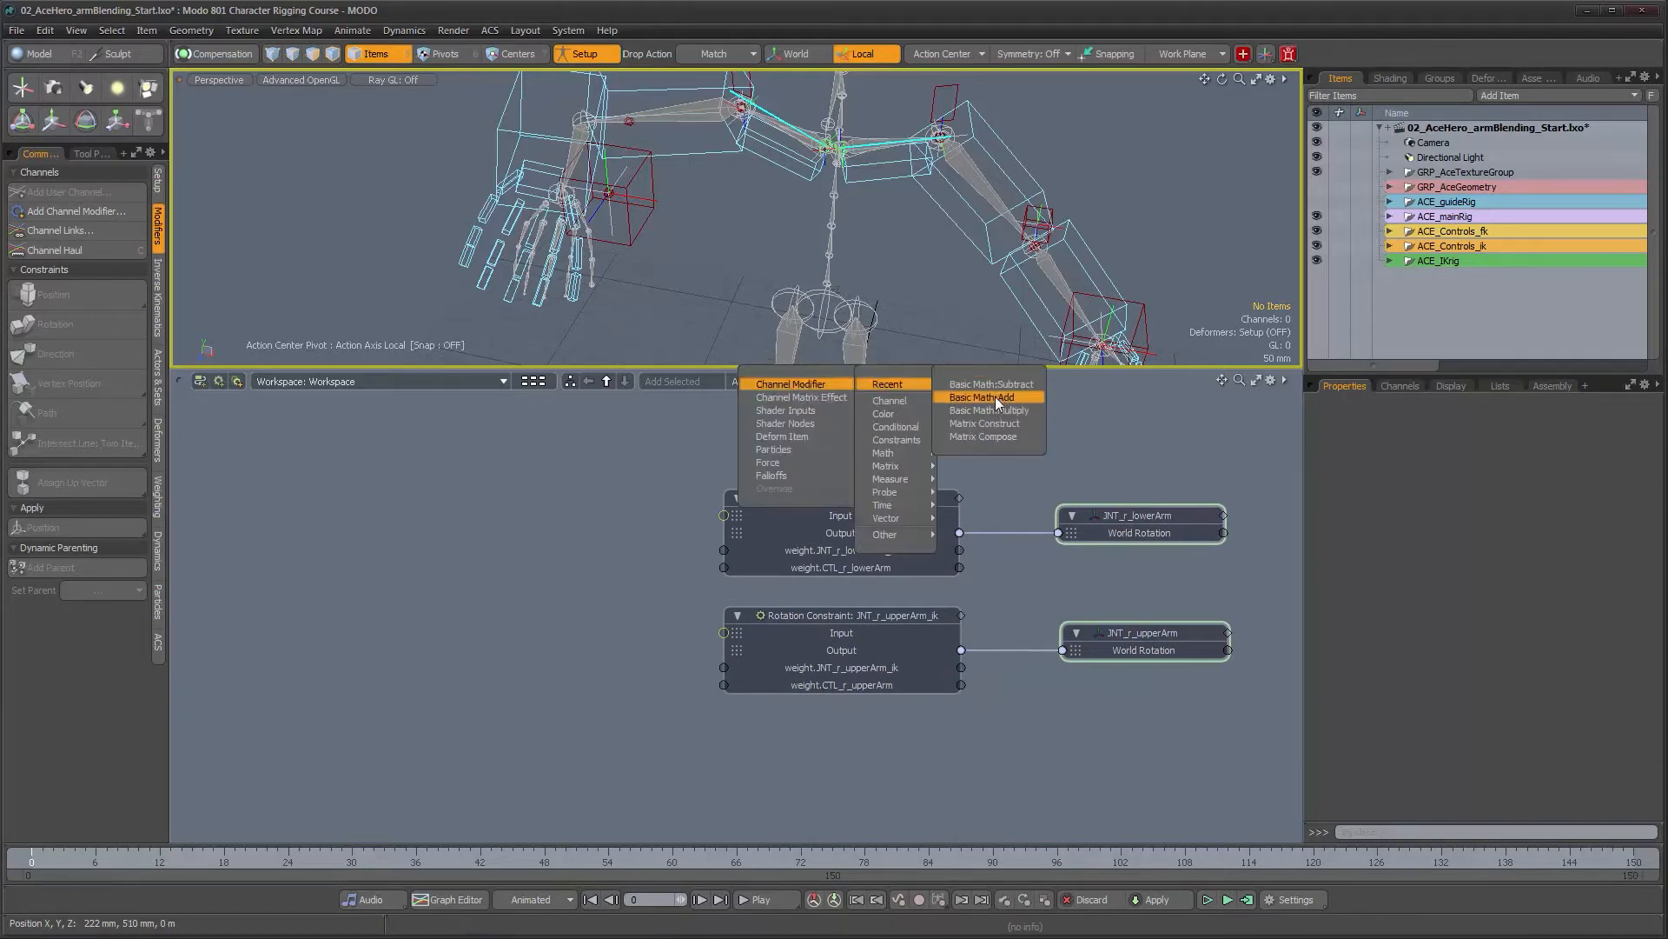
left_click(992, 397)
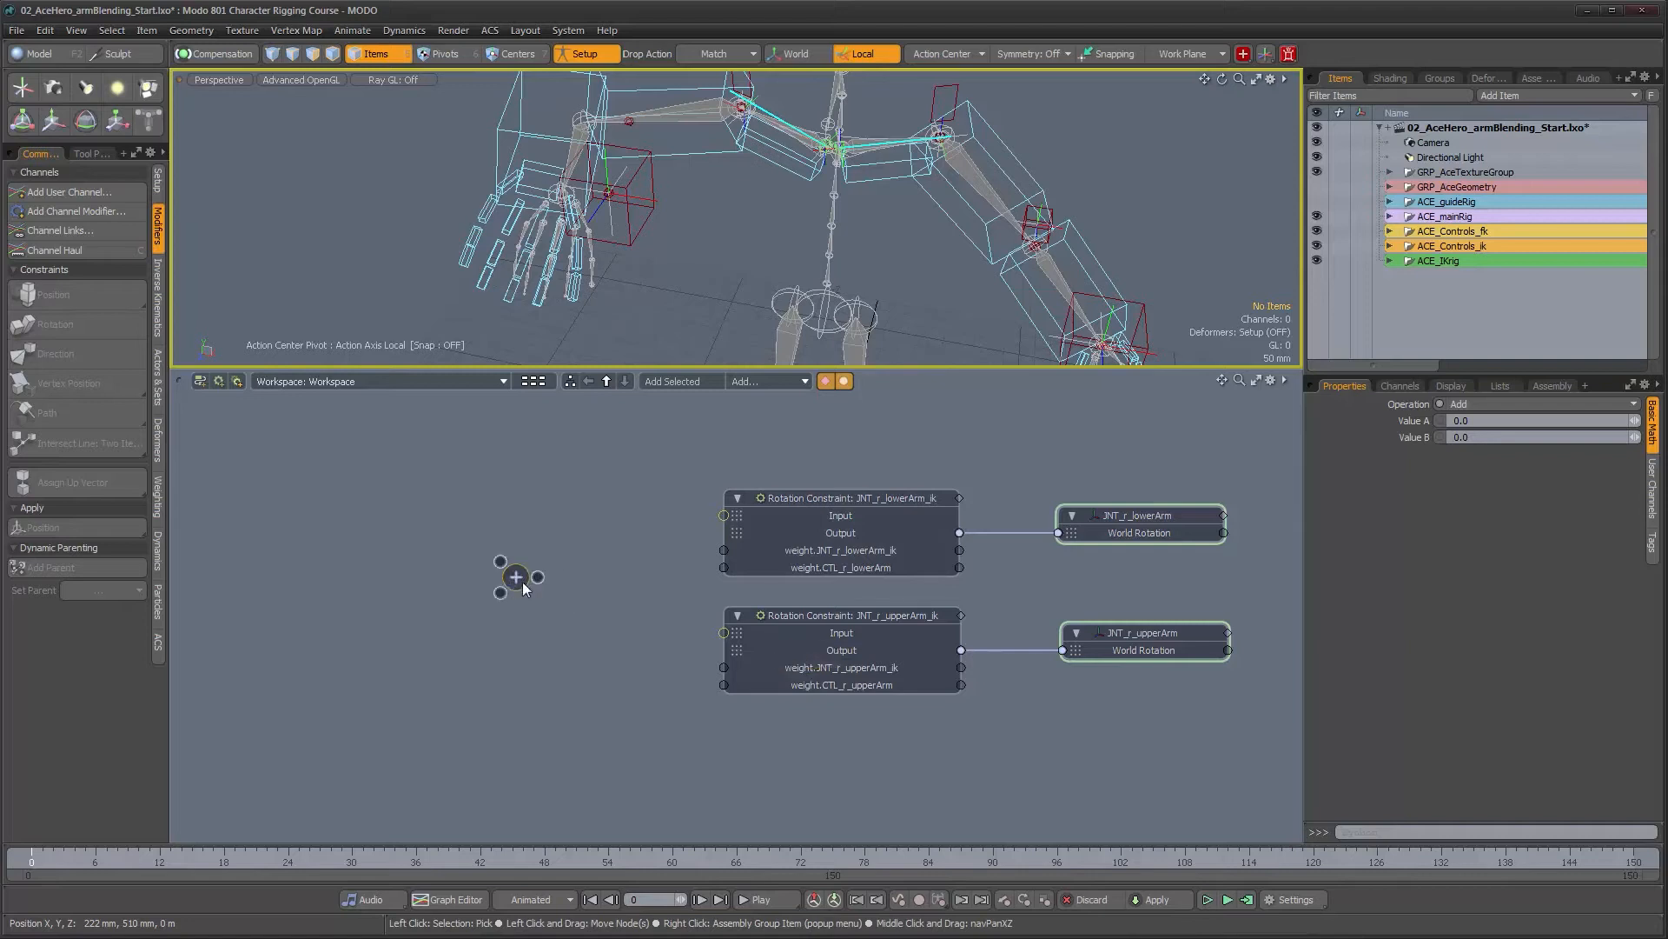
left_click_drag(439, 567, 405, 563)
right_click(409, 565)
left_click(409, 567)
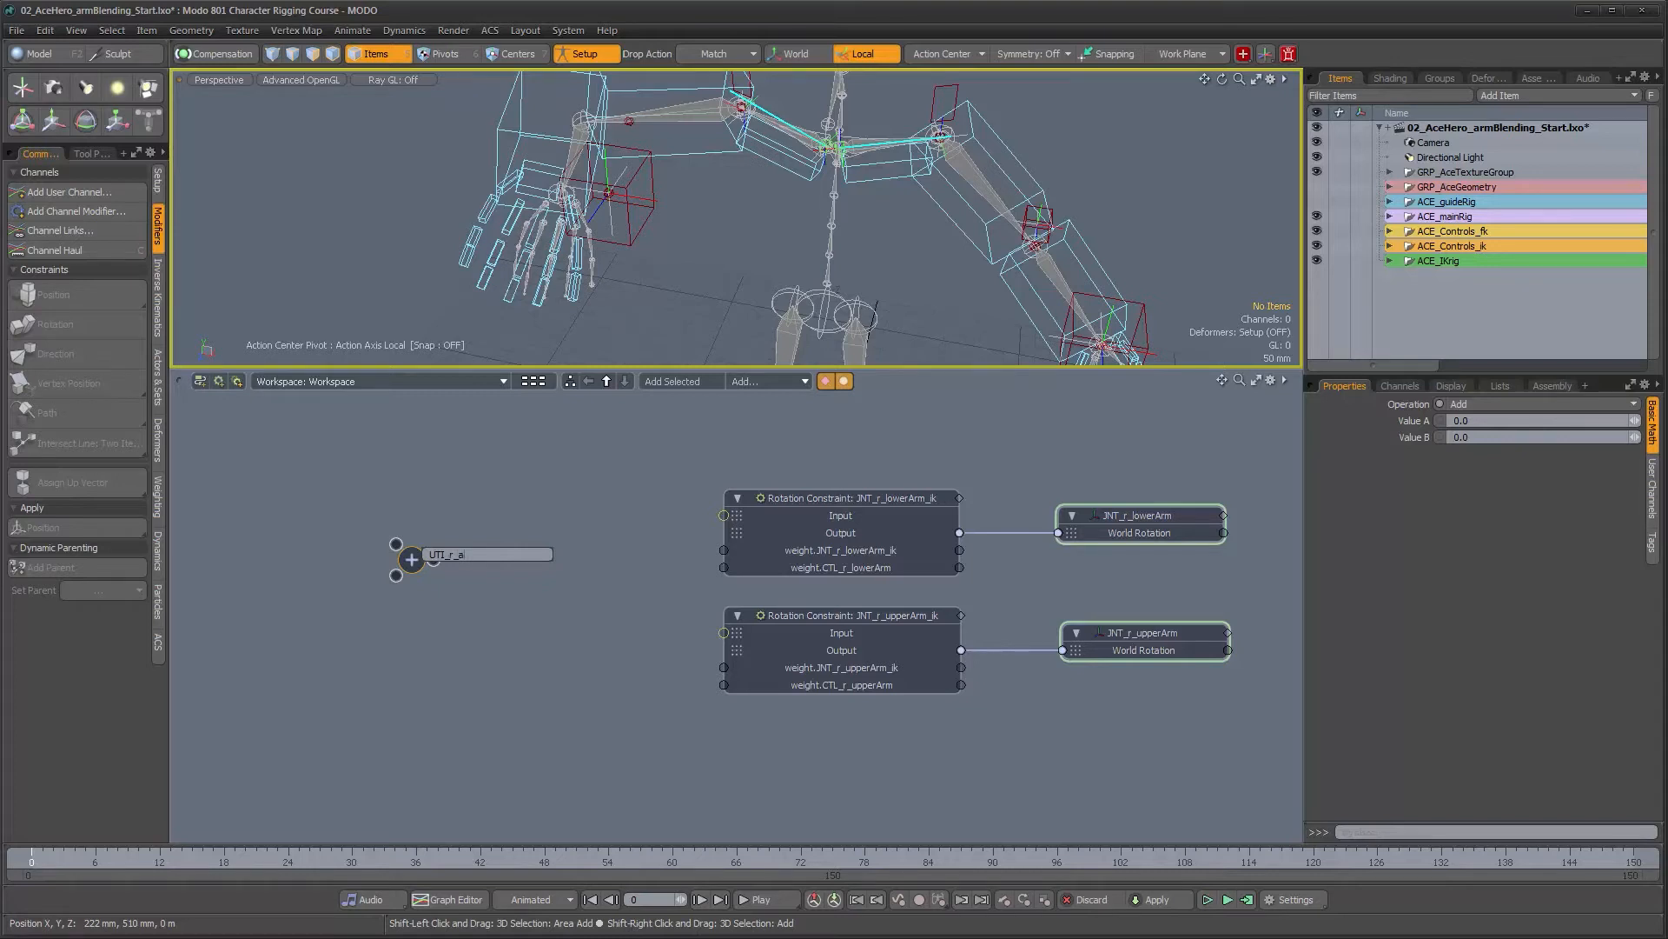
type("t")
key("Return")
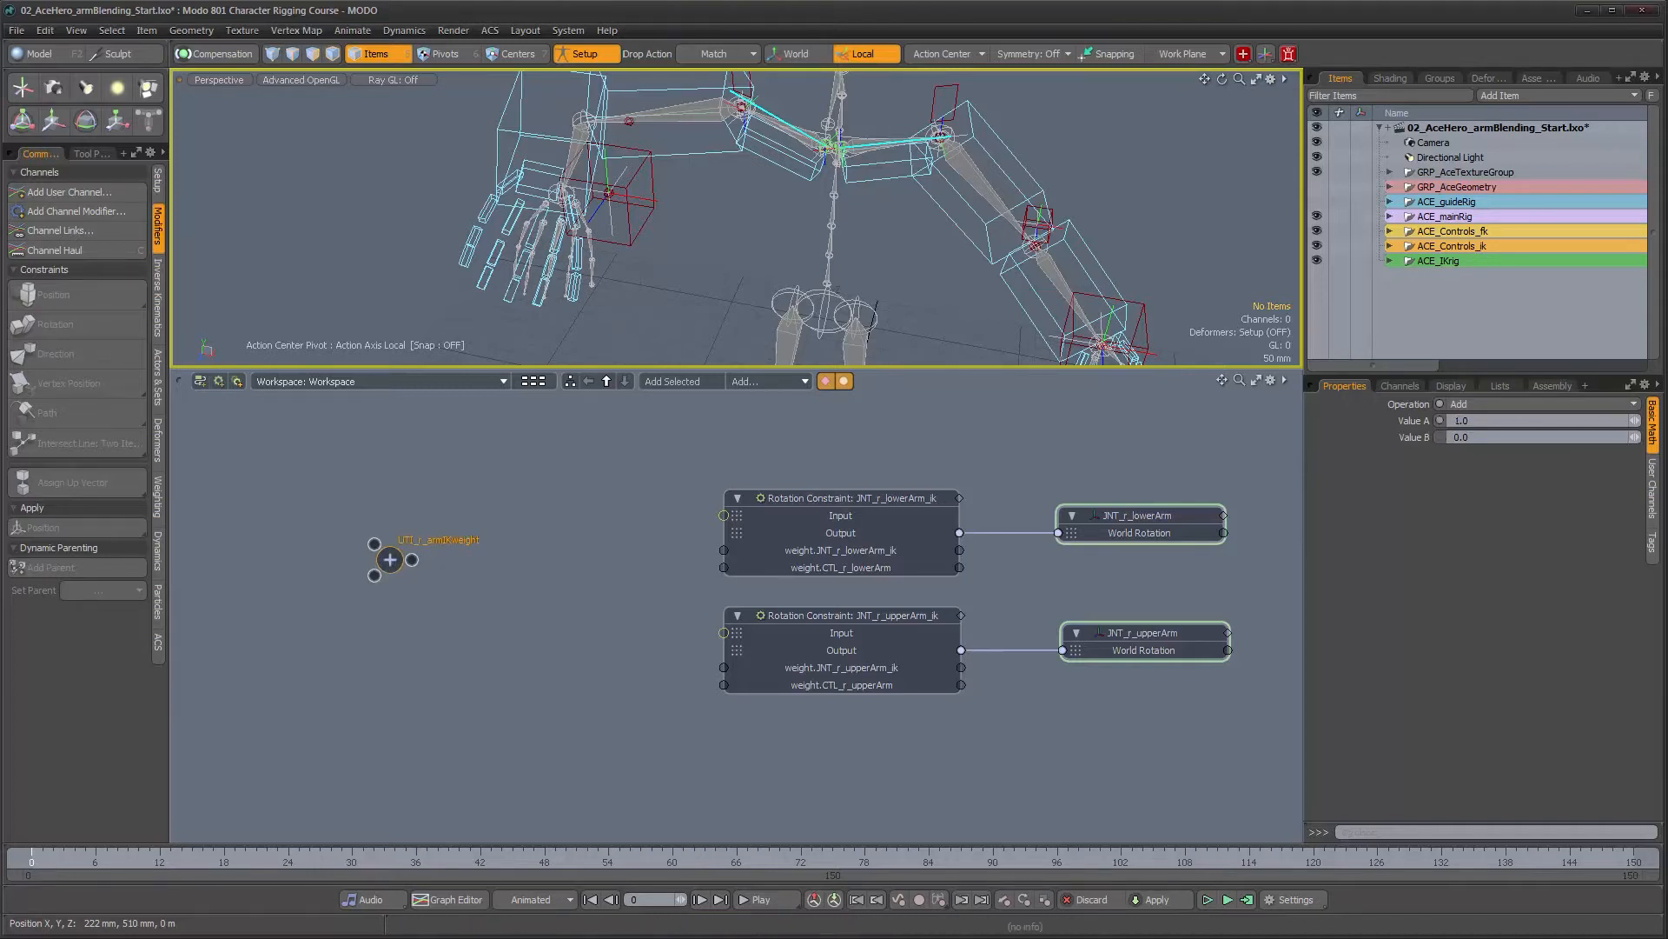
Add a Basic Math Subtract node between the IK weight node and the constraints, named UTI_r_armFKweight
left_click(782, 388)
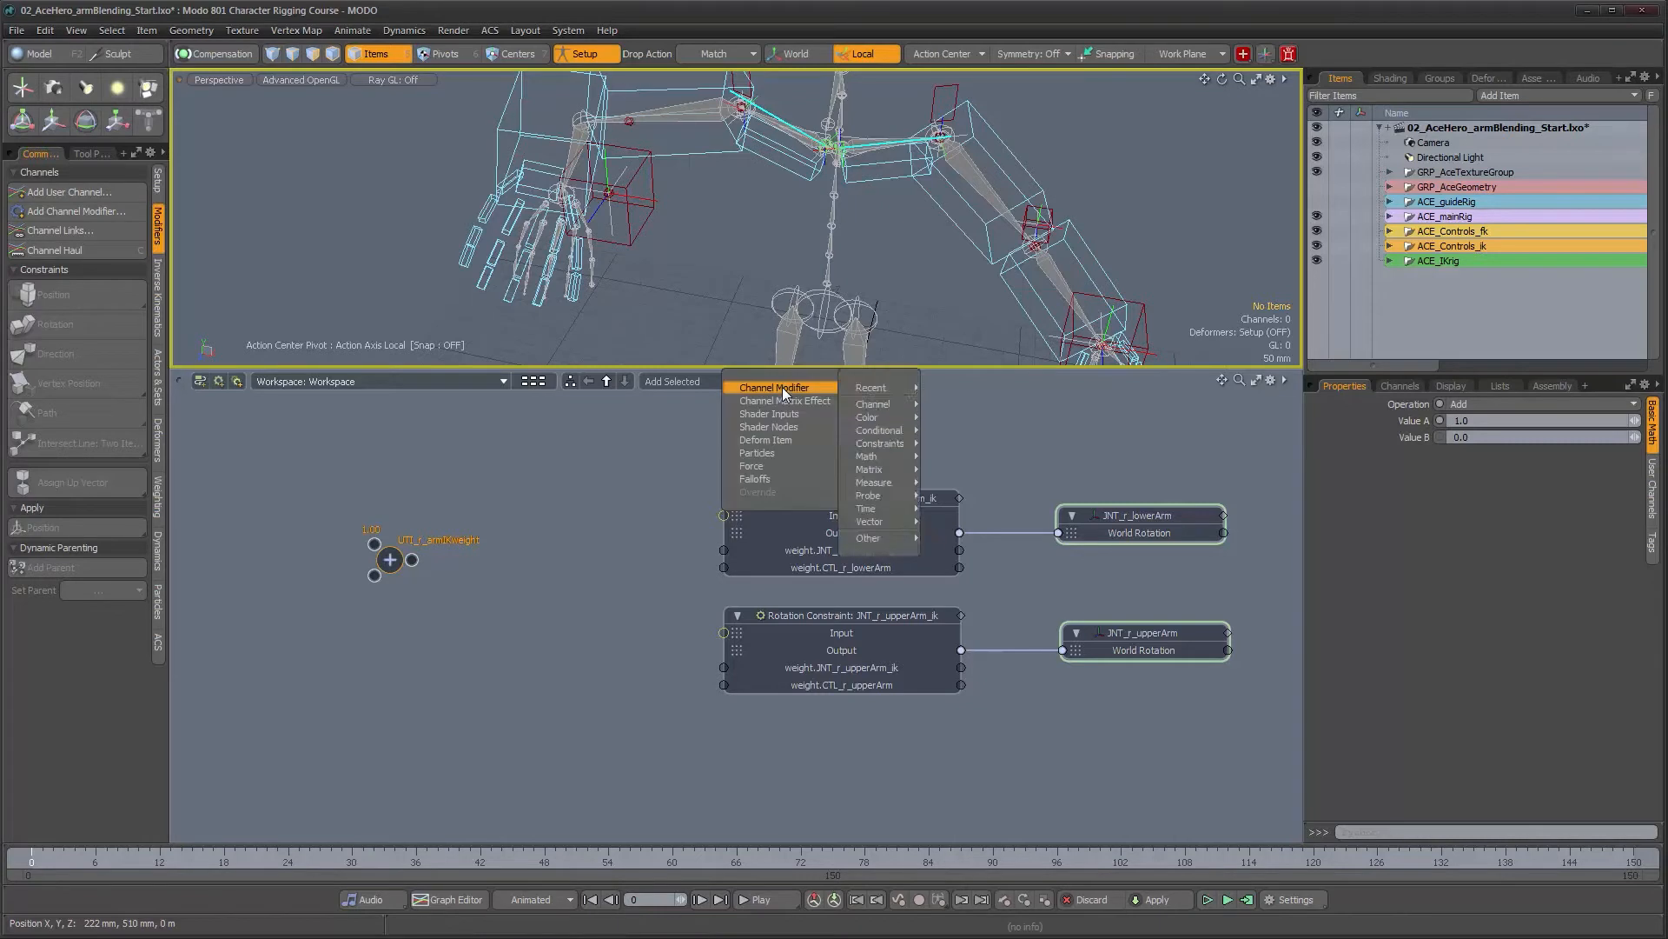
mouse_move(870, 387)
left_click(992, 399)
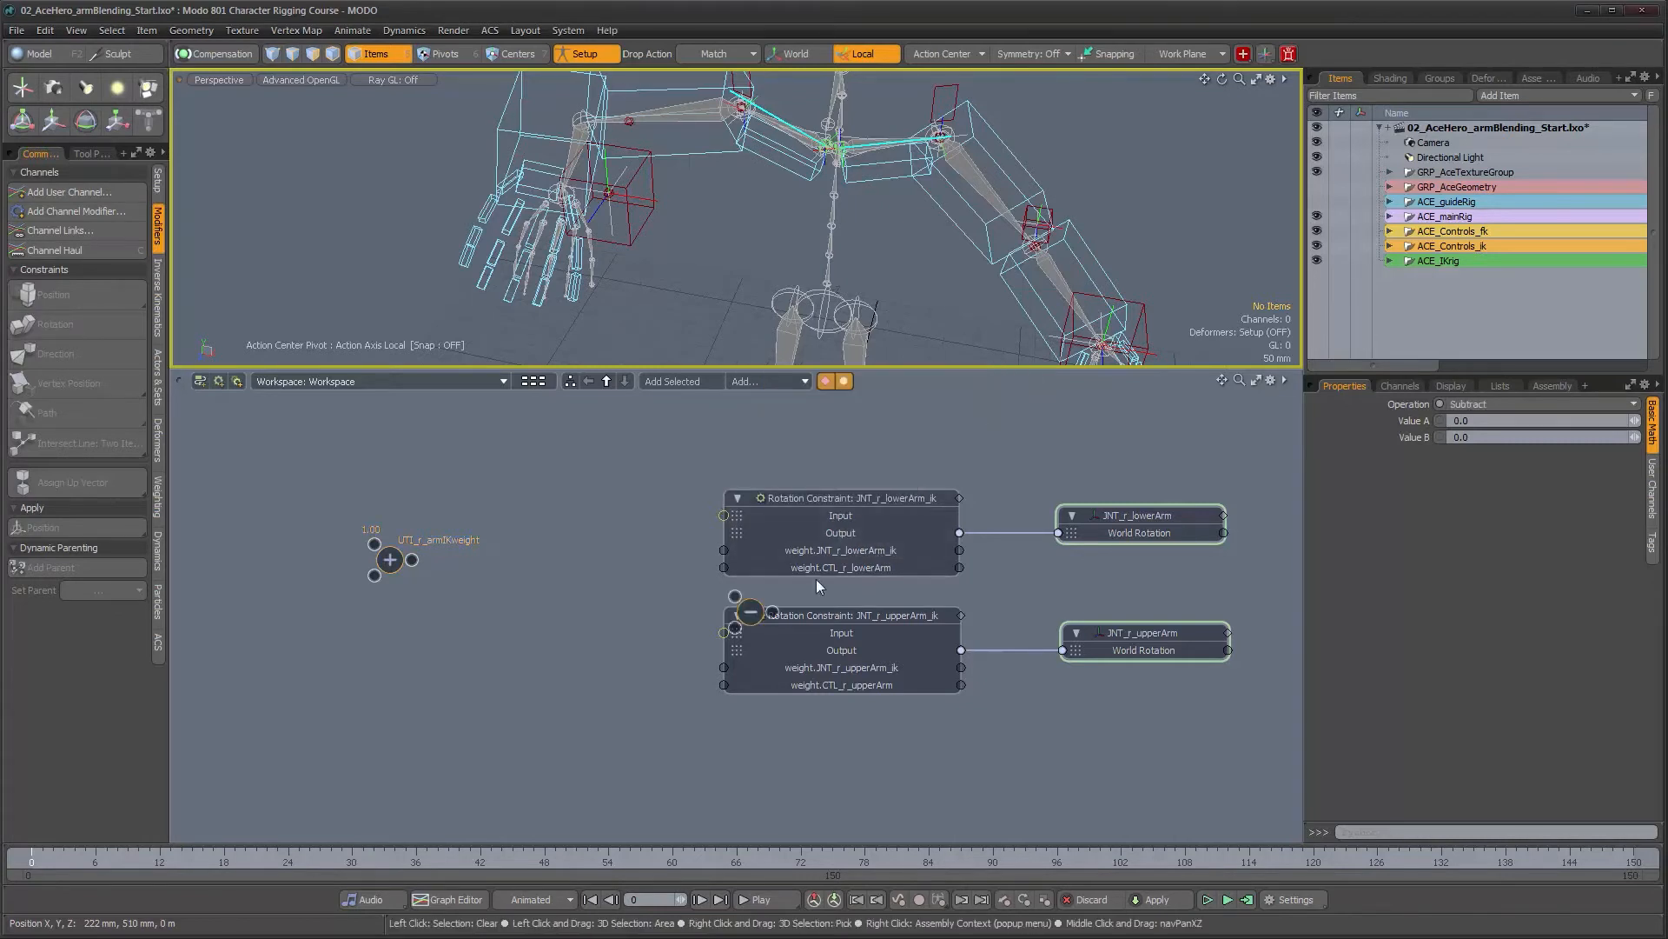
left_click_drag(754, 607, 530, 598)
right_click(530, 603)
left_click(525, 600)
type("UTI_r_armFKweight")
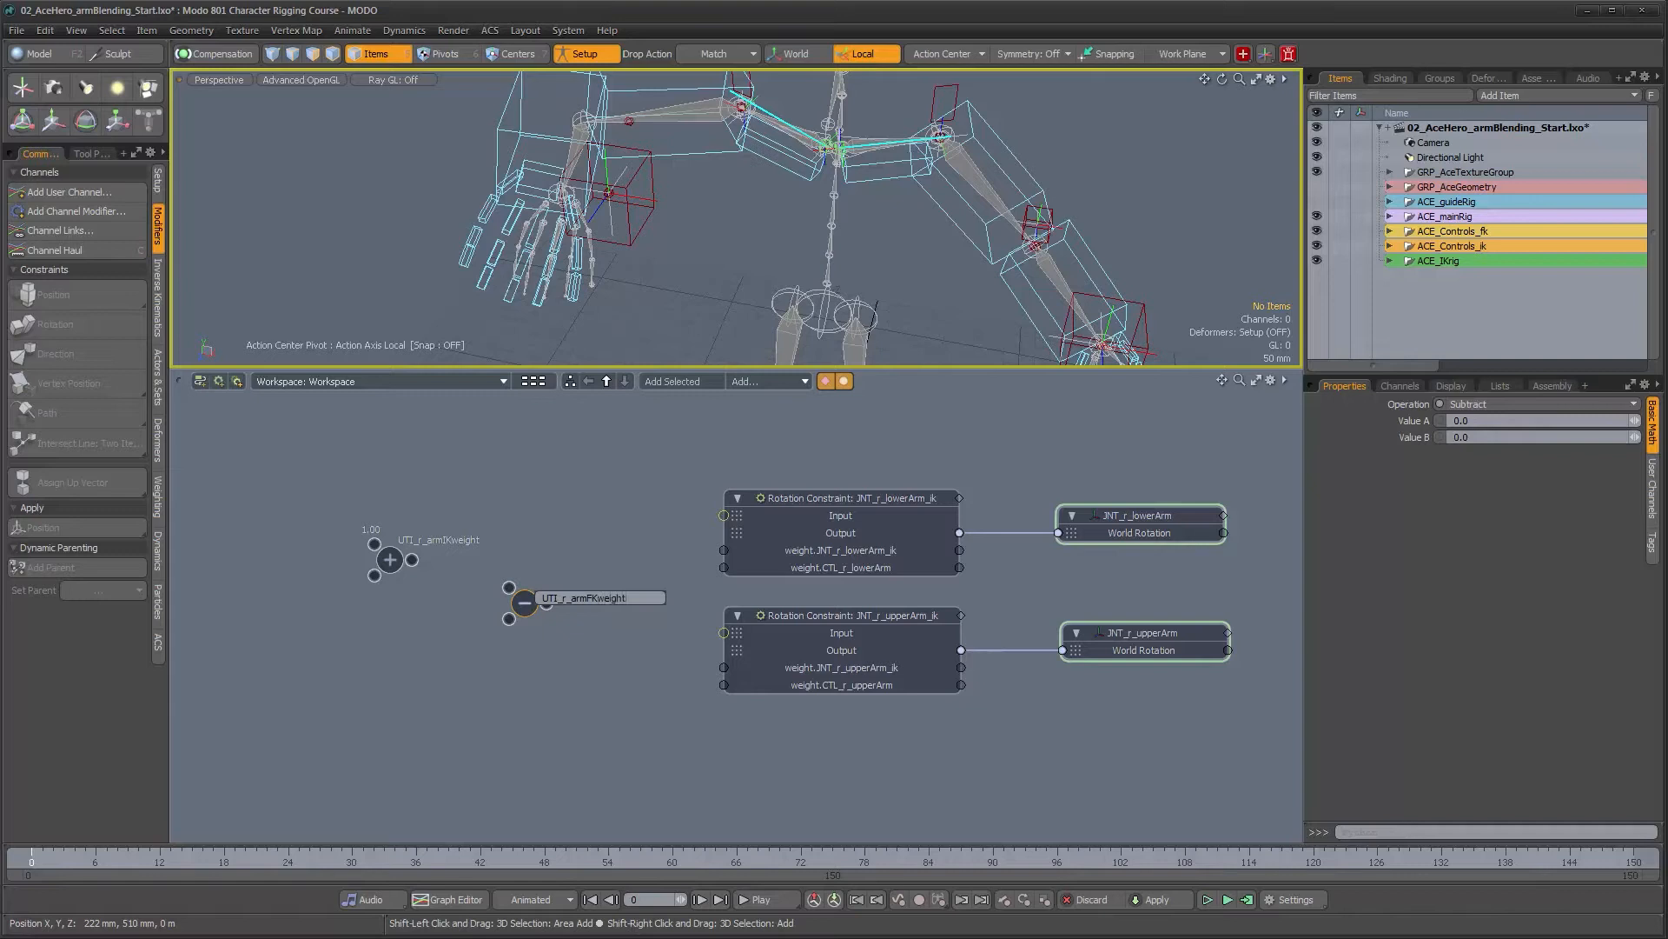
key("Return")
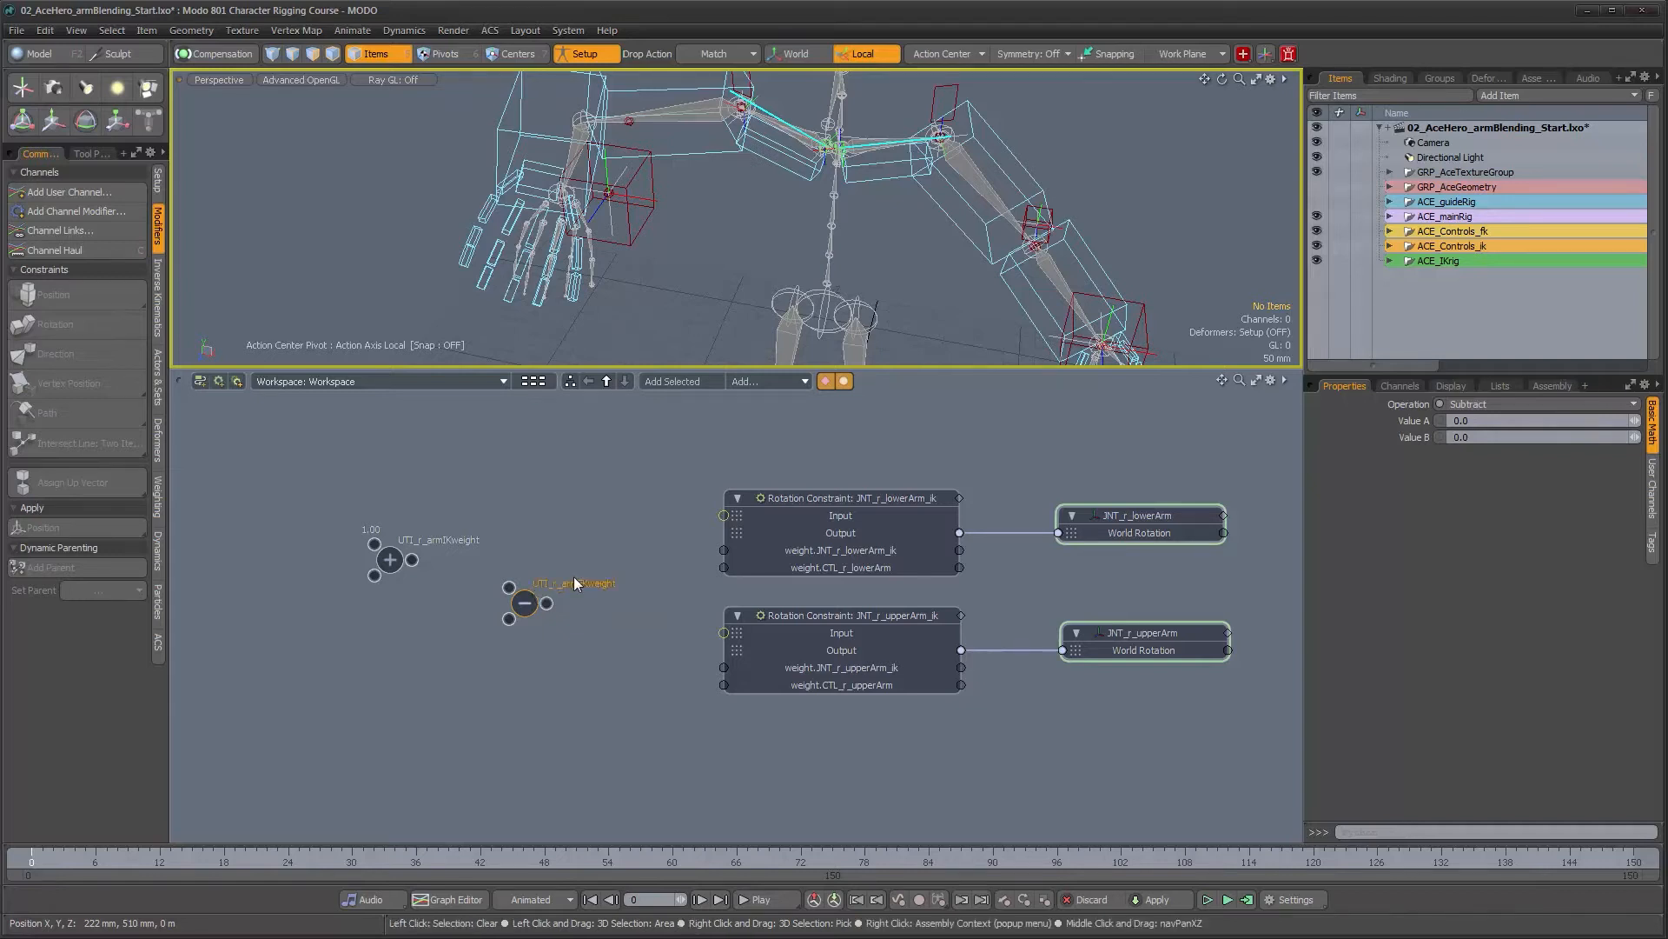
Set UTI_r_armFKweight's Value A to 1.0, link UTI_r_armIKweight's output to its second input, and place it above the IK weight node
left_click_drag(1491, 421, 1388, 423)
type("1")
key("Return")
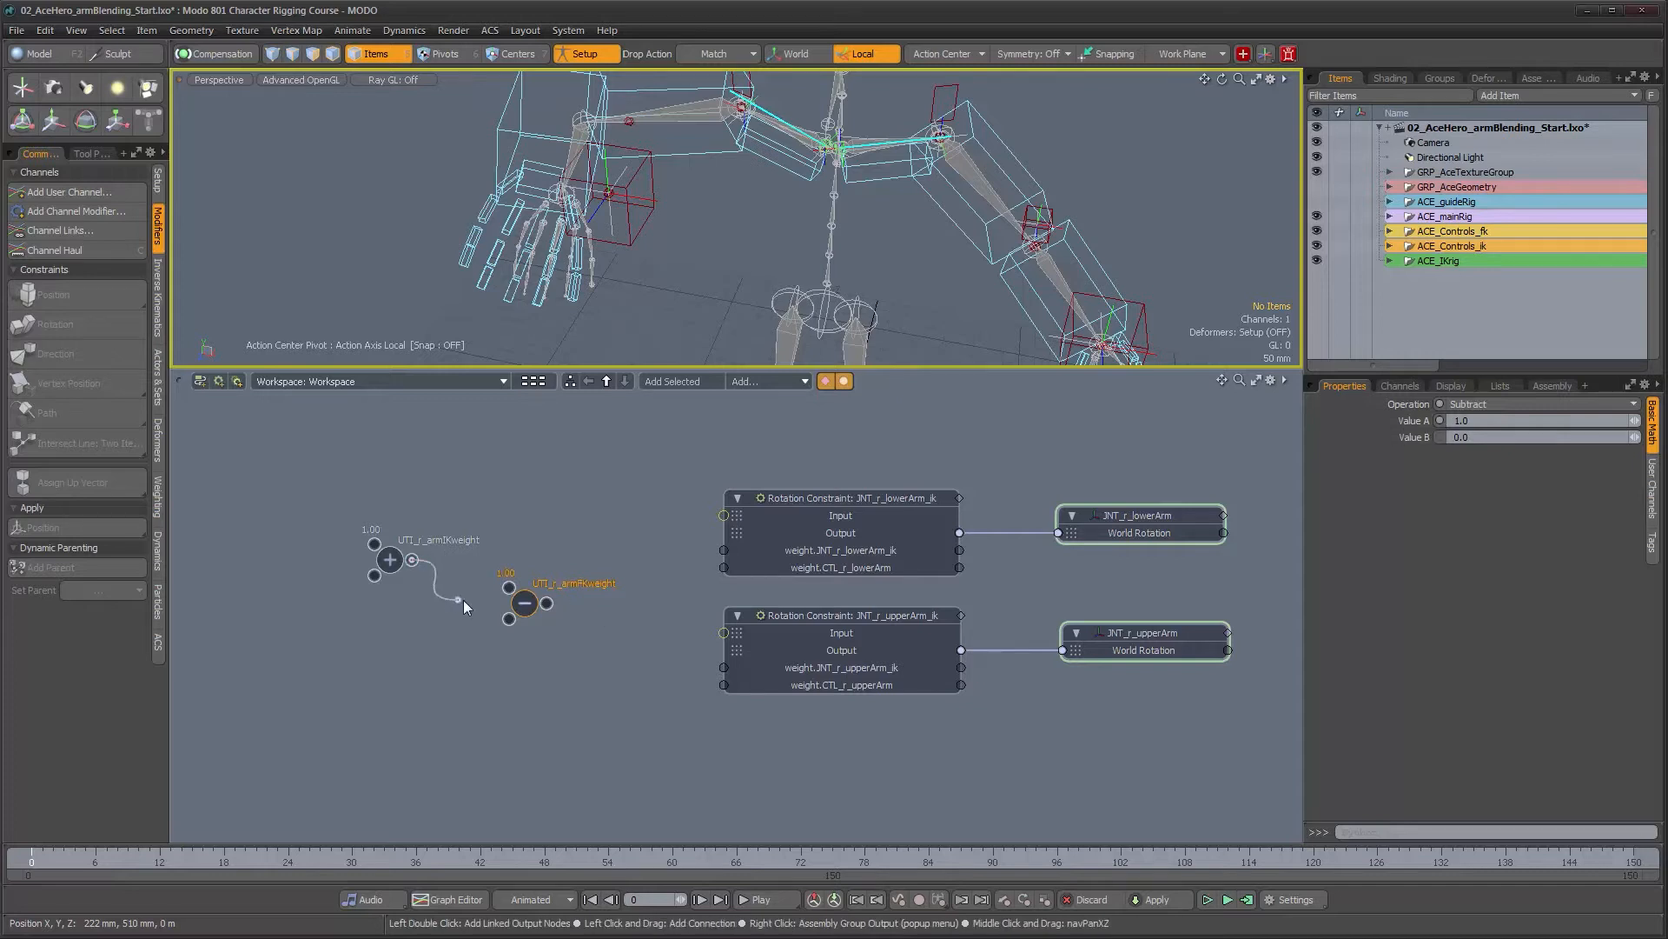
left_click_drag(506, 624, 534, 550)
left_click_drag(395, 559, 382, 604)
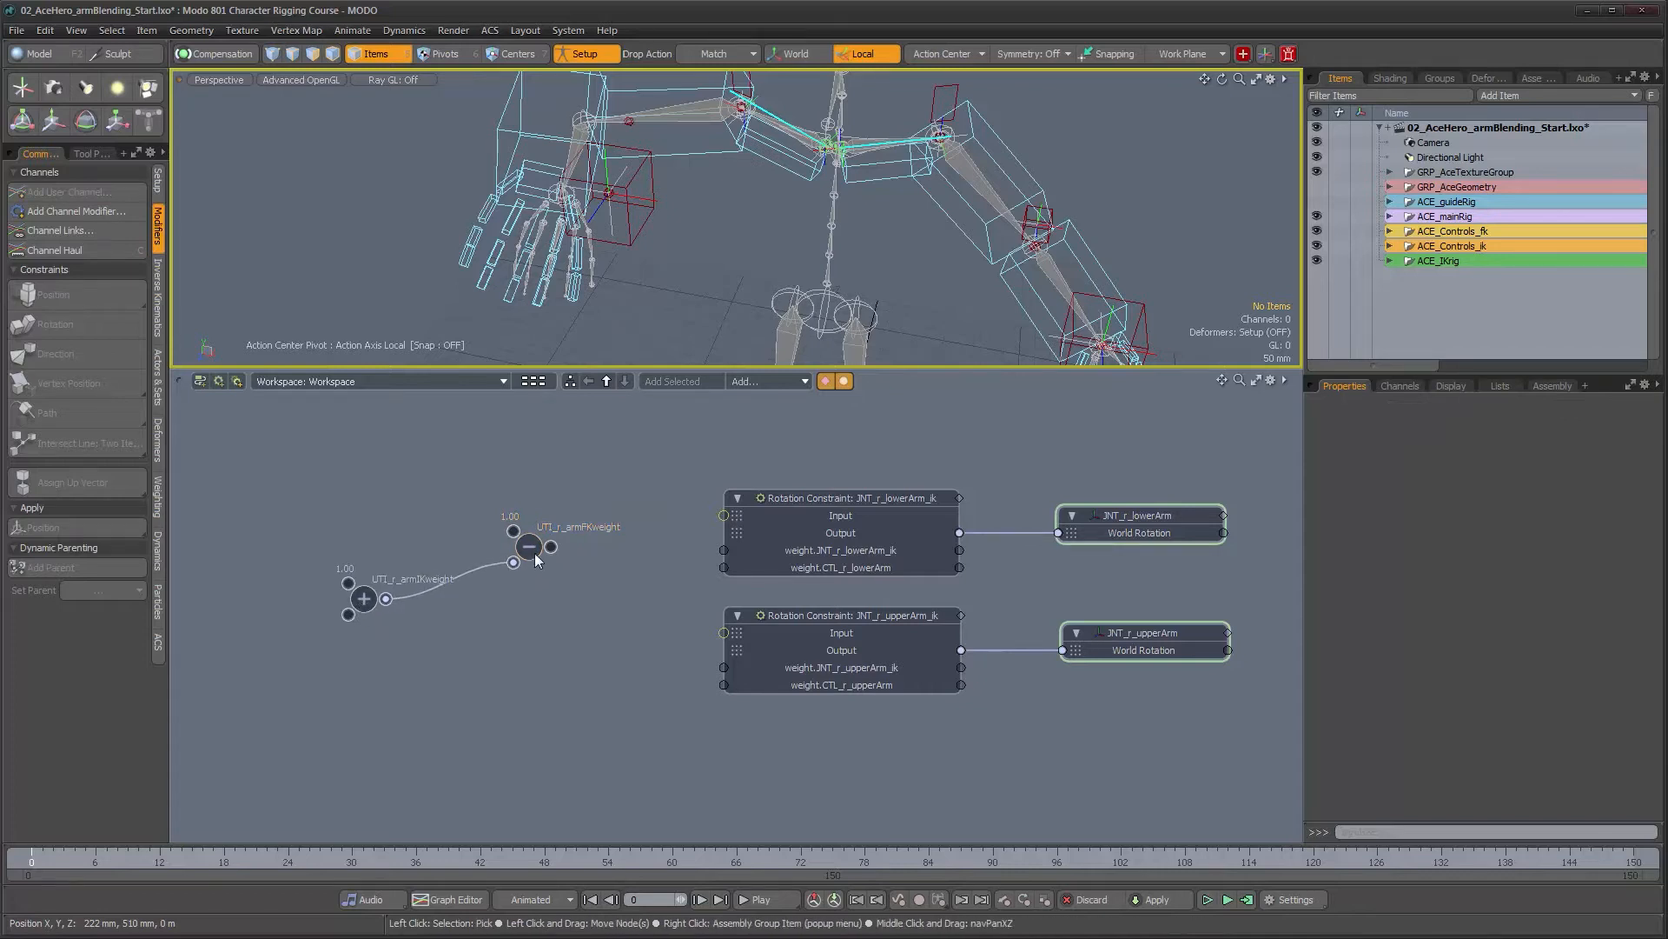
left_click_drag(535, 552, 517, 544)
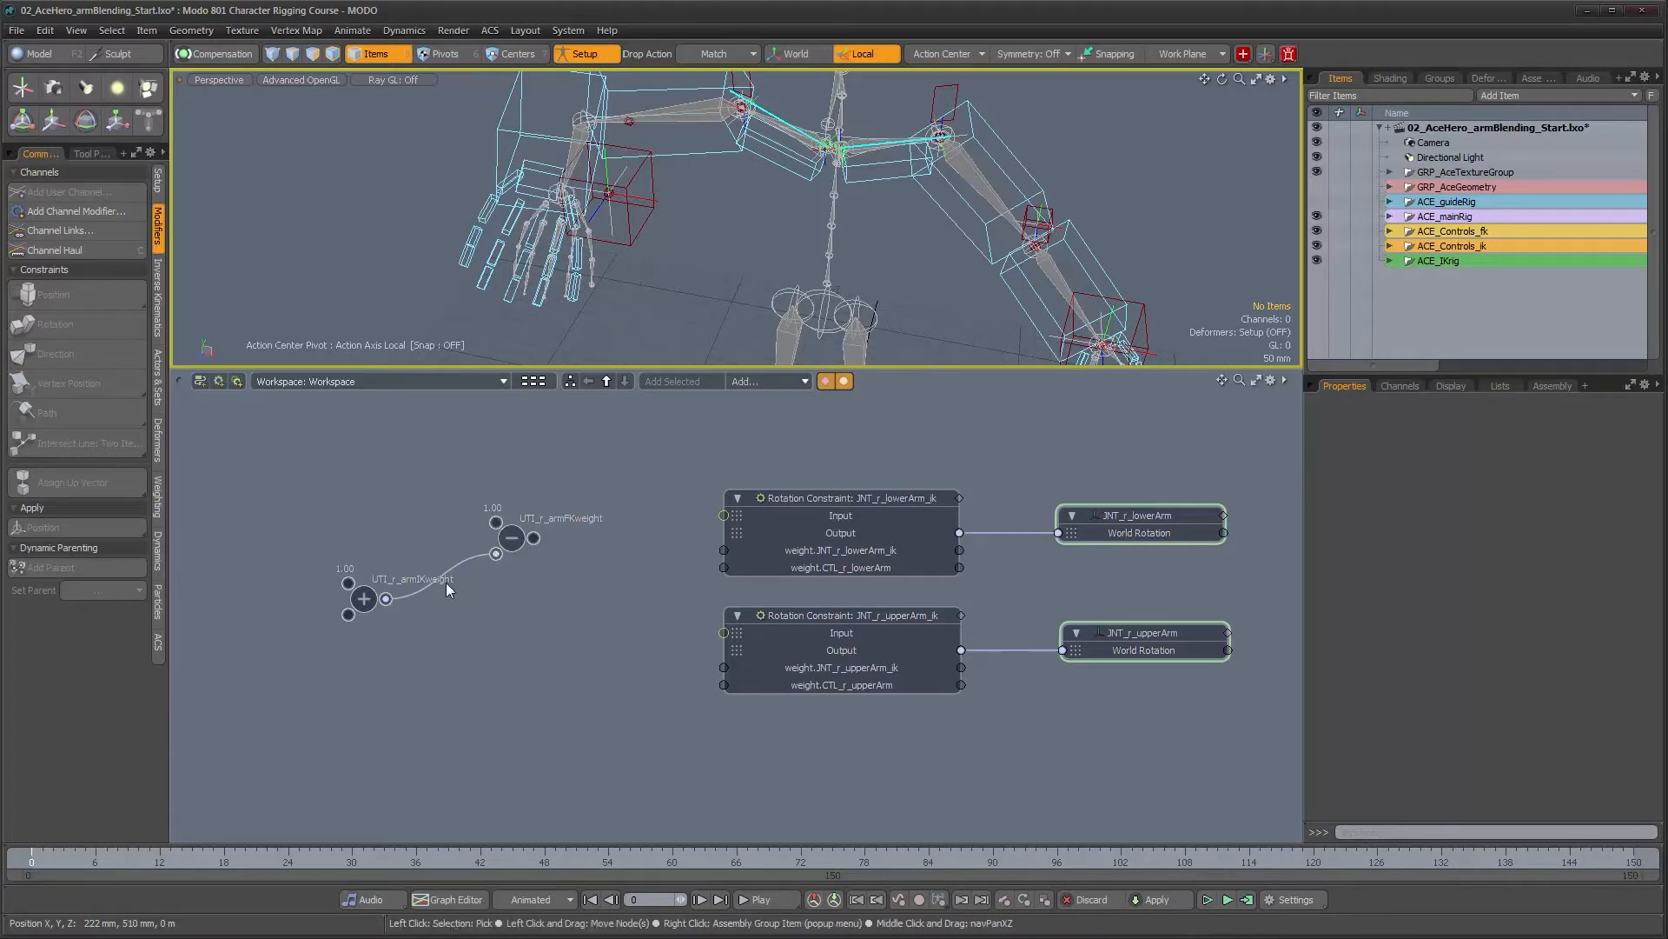
left_click(363, 603)
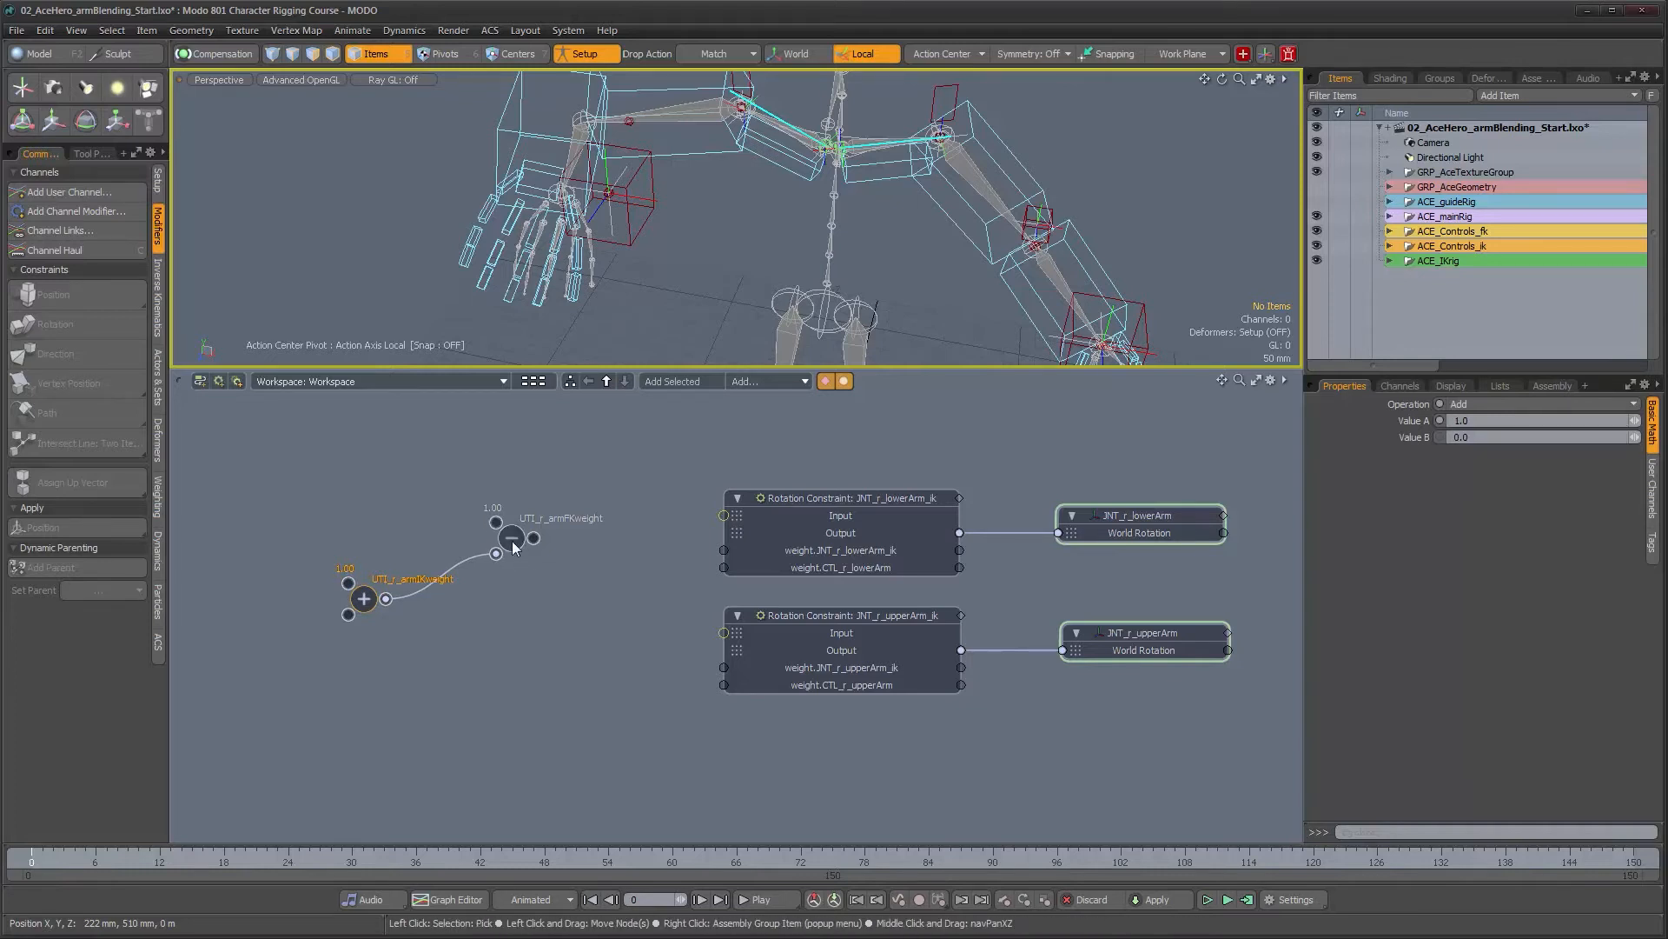
left_click_drag(513, 545, 512, 541)
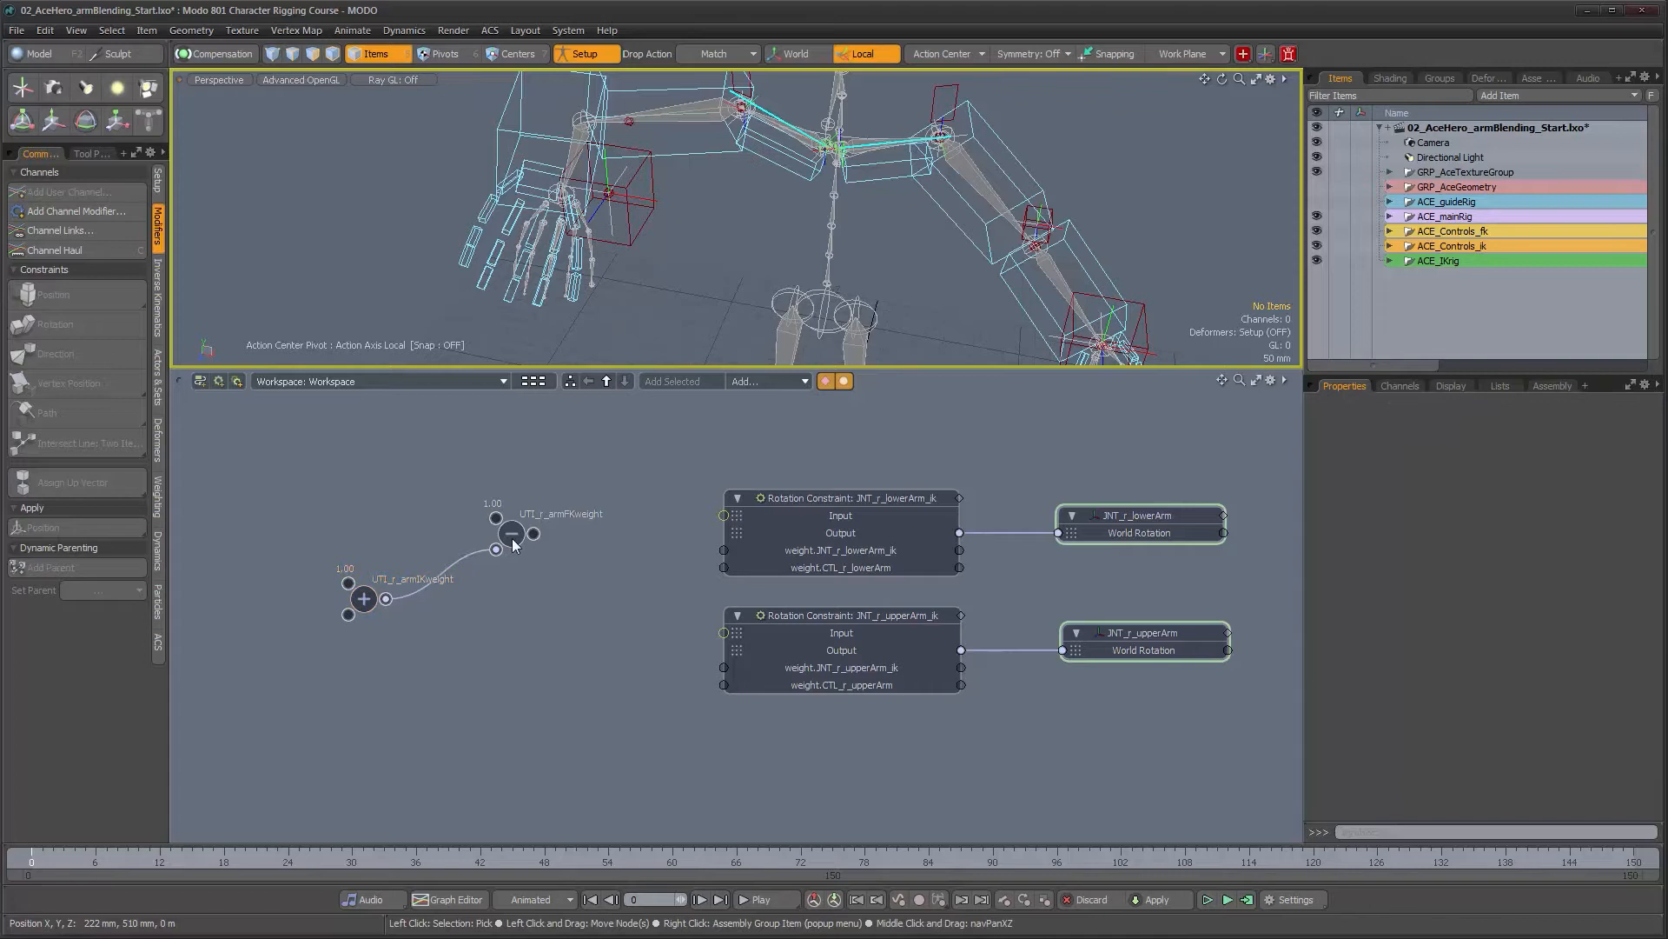
Connect UTI_r_armIKweight to both constraints' IK joint weights and UTI_r_armFKweight to both constraints' CTL weights
left_click(363, 601)
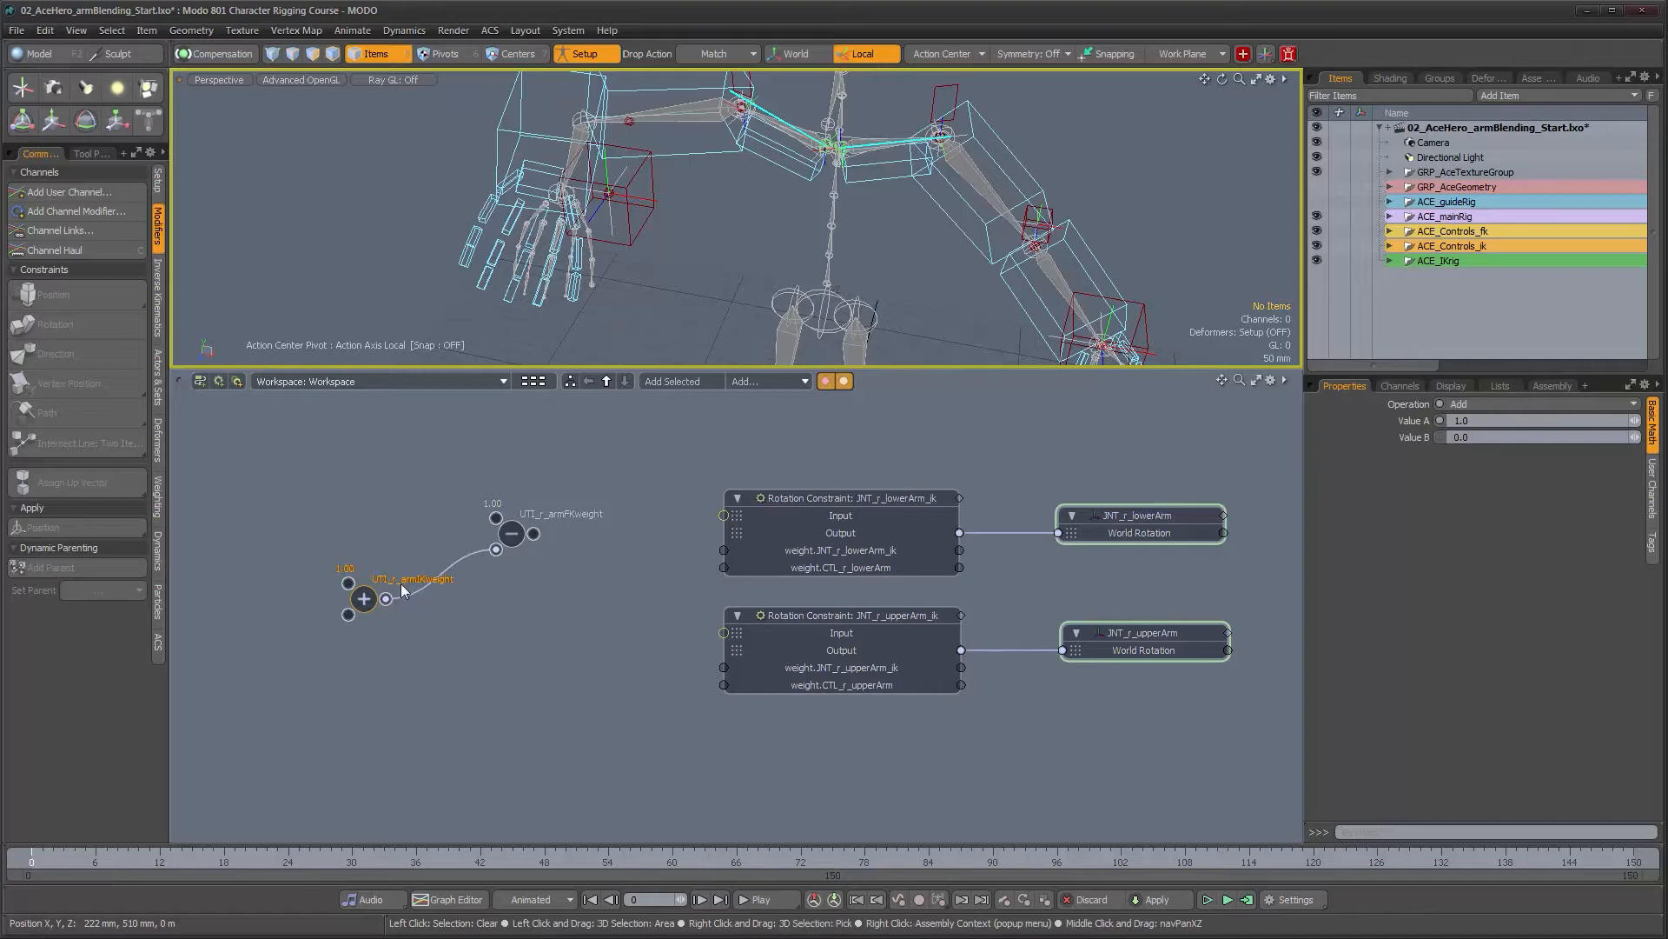
left_click_drag(737, 609, 736, 555)
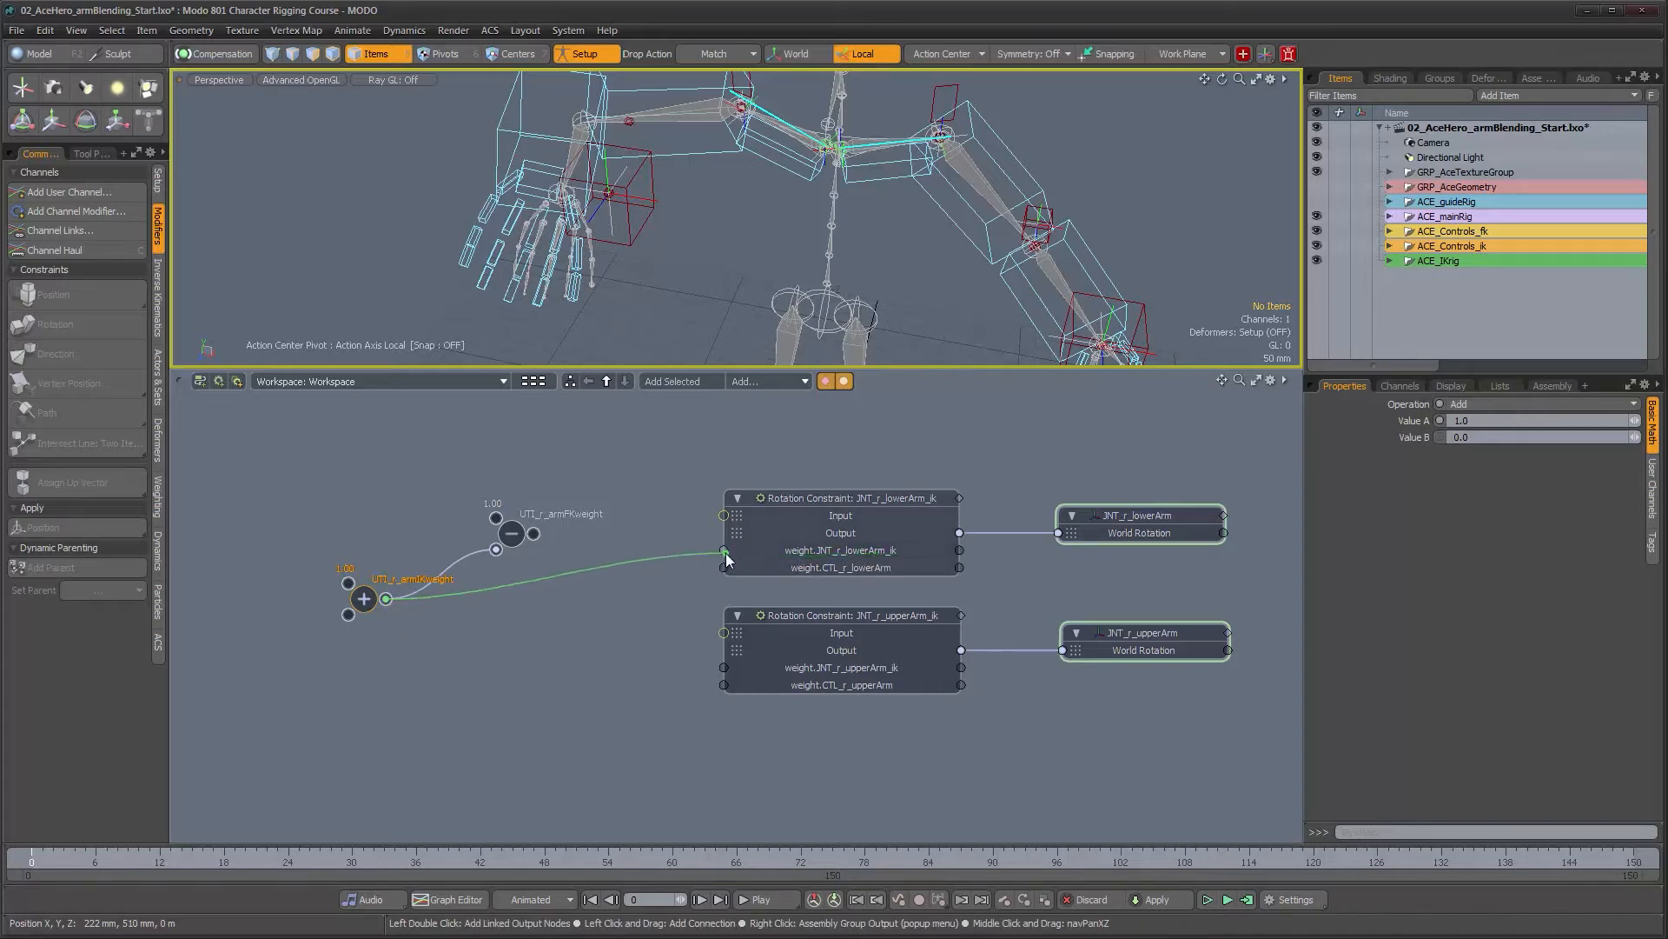
left_click_drag(692, 650, 723, 667)
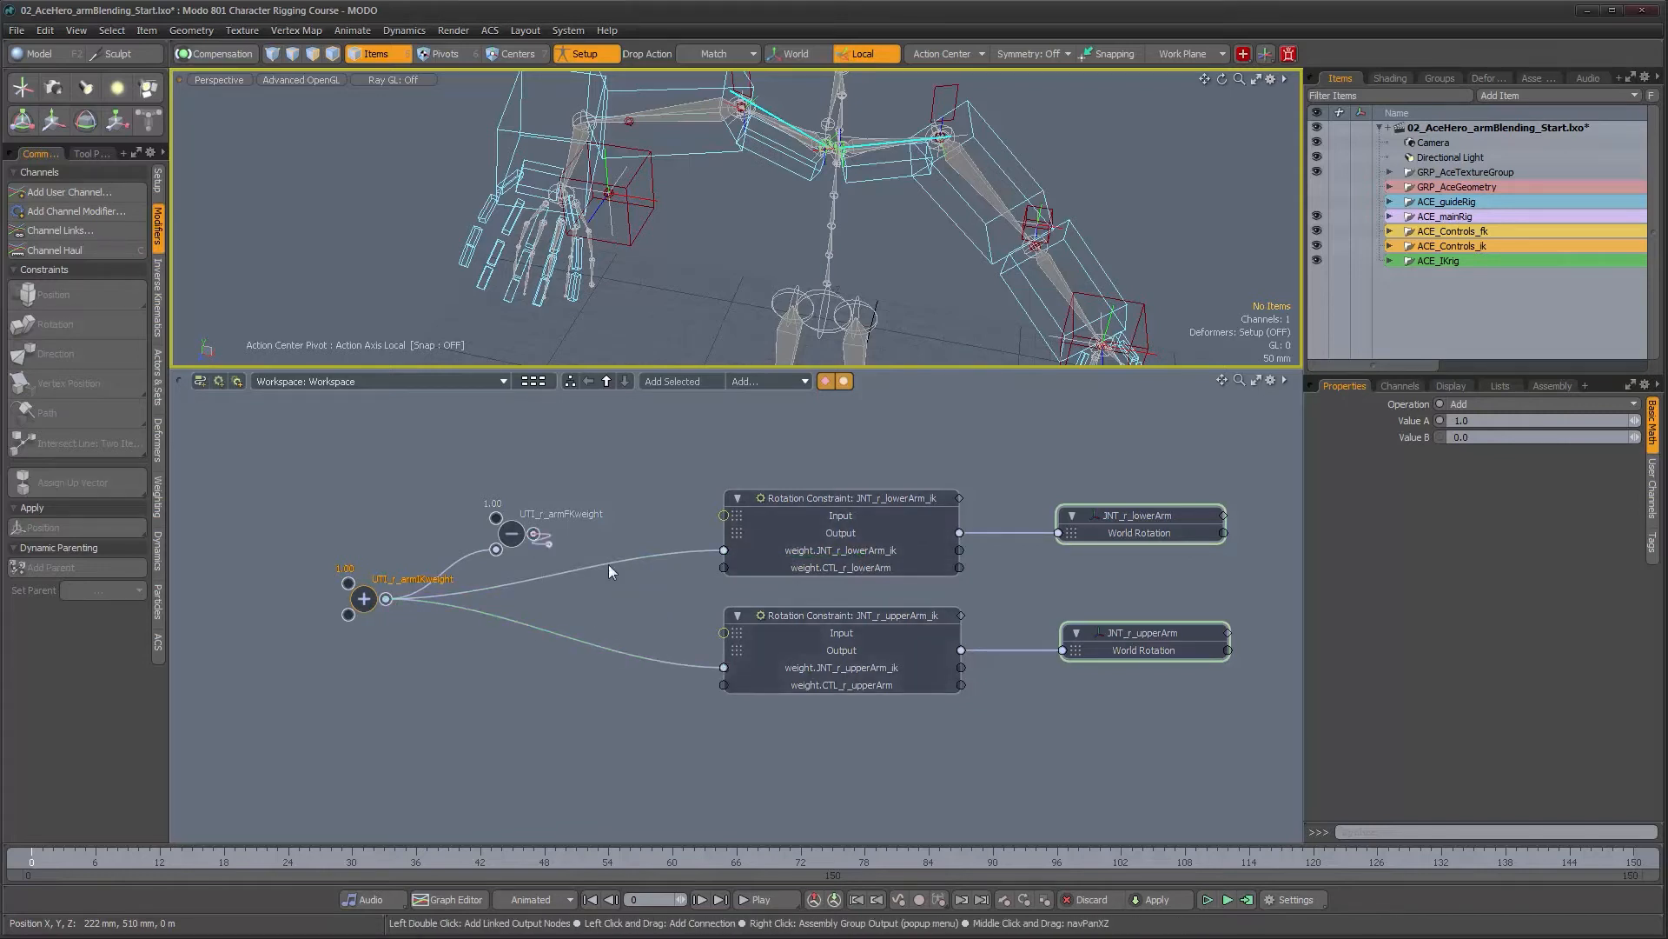
left_click_drag(721, 570, 728, 570)
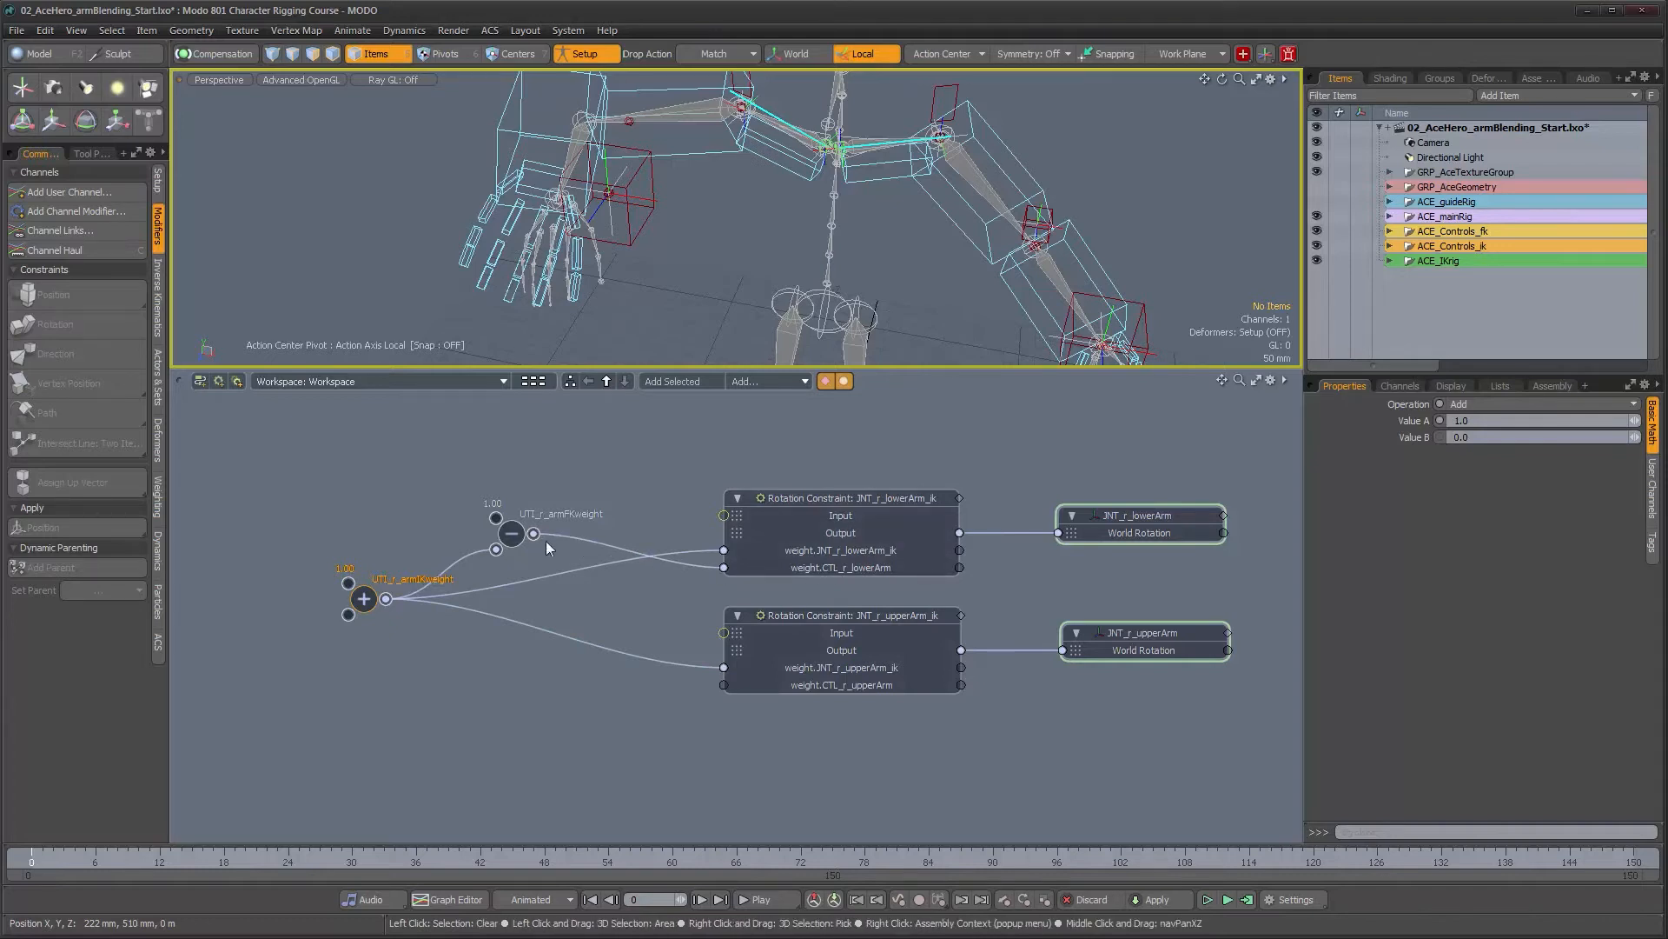
left_click_drag(554, 571, 736, 687)
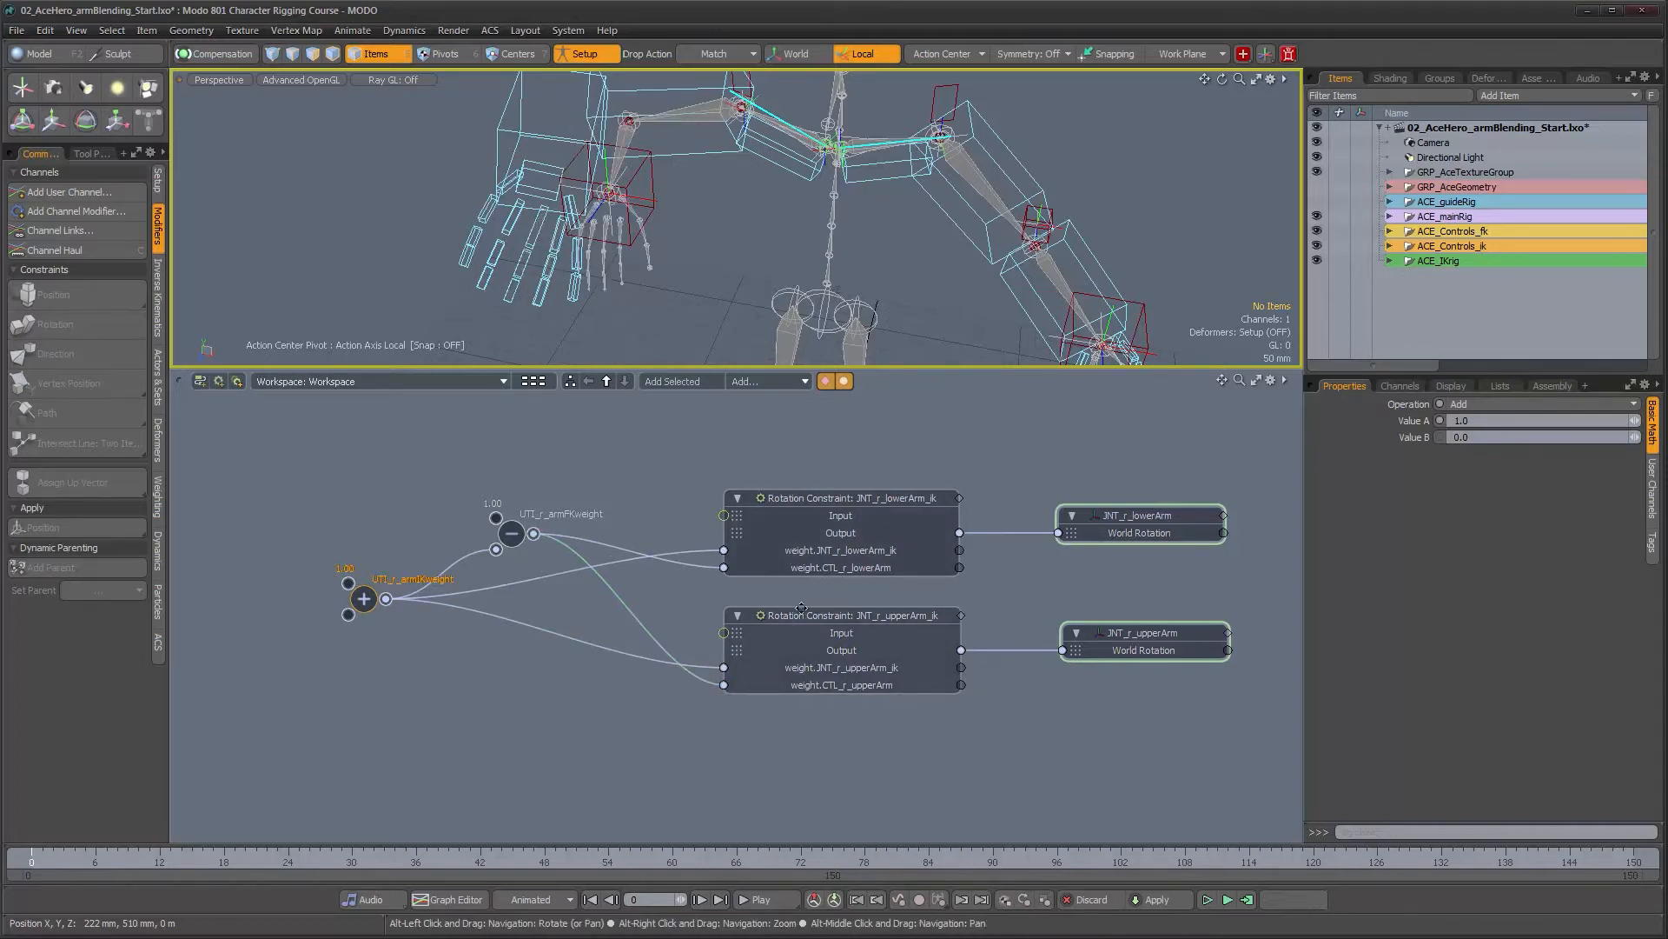
Enlarge the 3D viewport and move the CTL_r_IKarm hand control to about 130, 168, 222 mm to test the IK arm
middle_click_drag(805, 616, 788, 689)
scroll(800, 656, "up", 1)
left_click_drag(792, 367, 788, 521)
left_click_drag(757, 633, 820, 603, "alt")
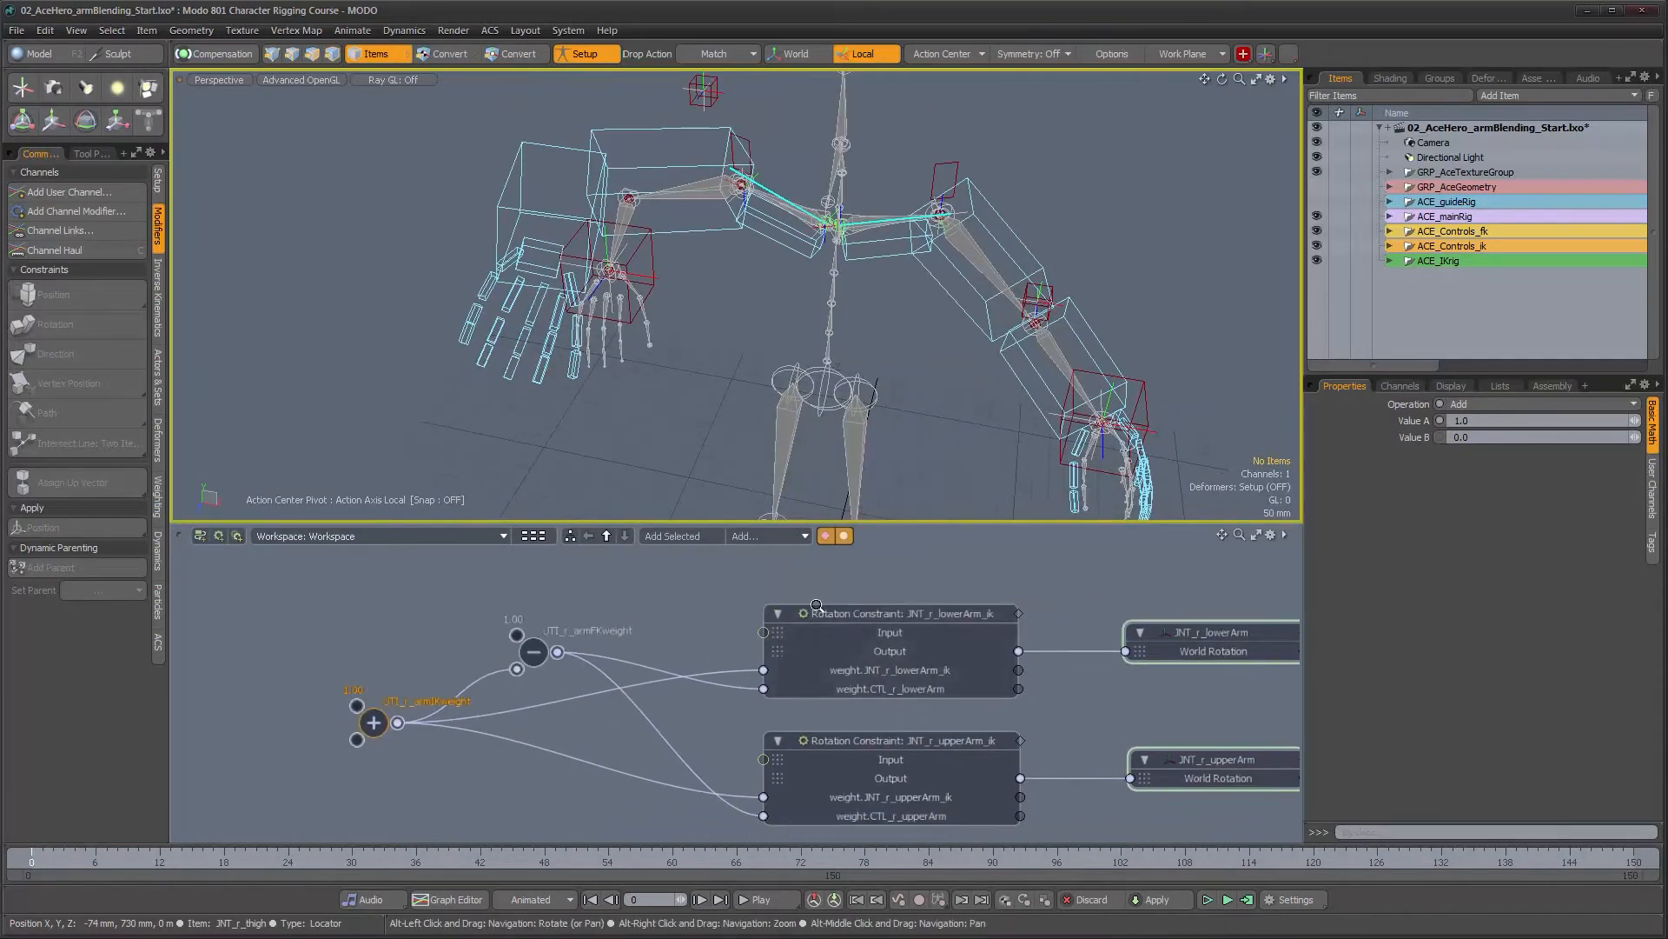
scroll(820, 605, "down", 1)
left_click_drag(644, 334, 838, 417, "alt")
left_click(841, 408)
key("w")
left_click_drag(878, 268, 934, 293)
Lower the CTL_r_armUpVector control behind the character to about 141 mm in Y to test the elbow direction
left_click_drag(793, 333, 480, 357, "alt")
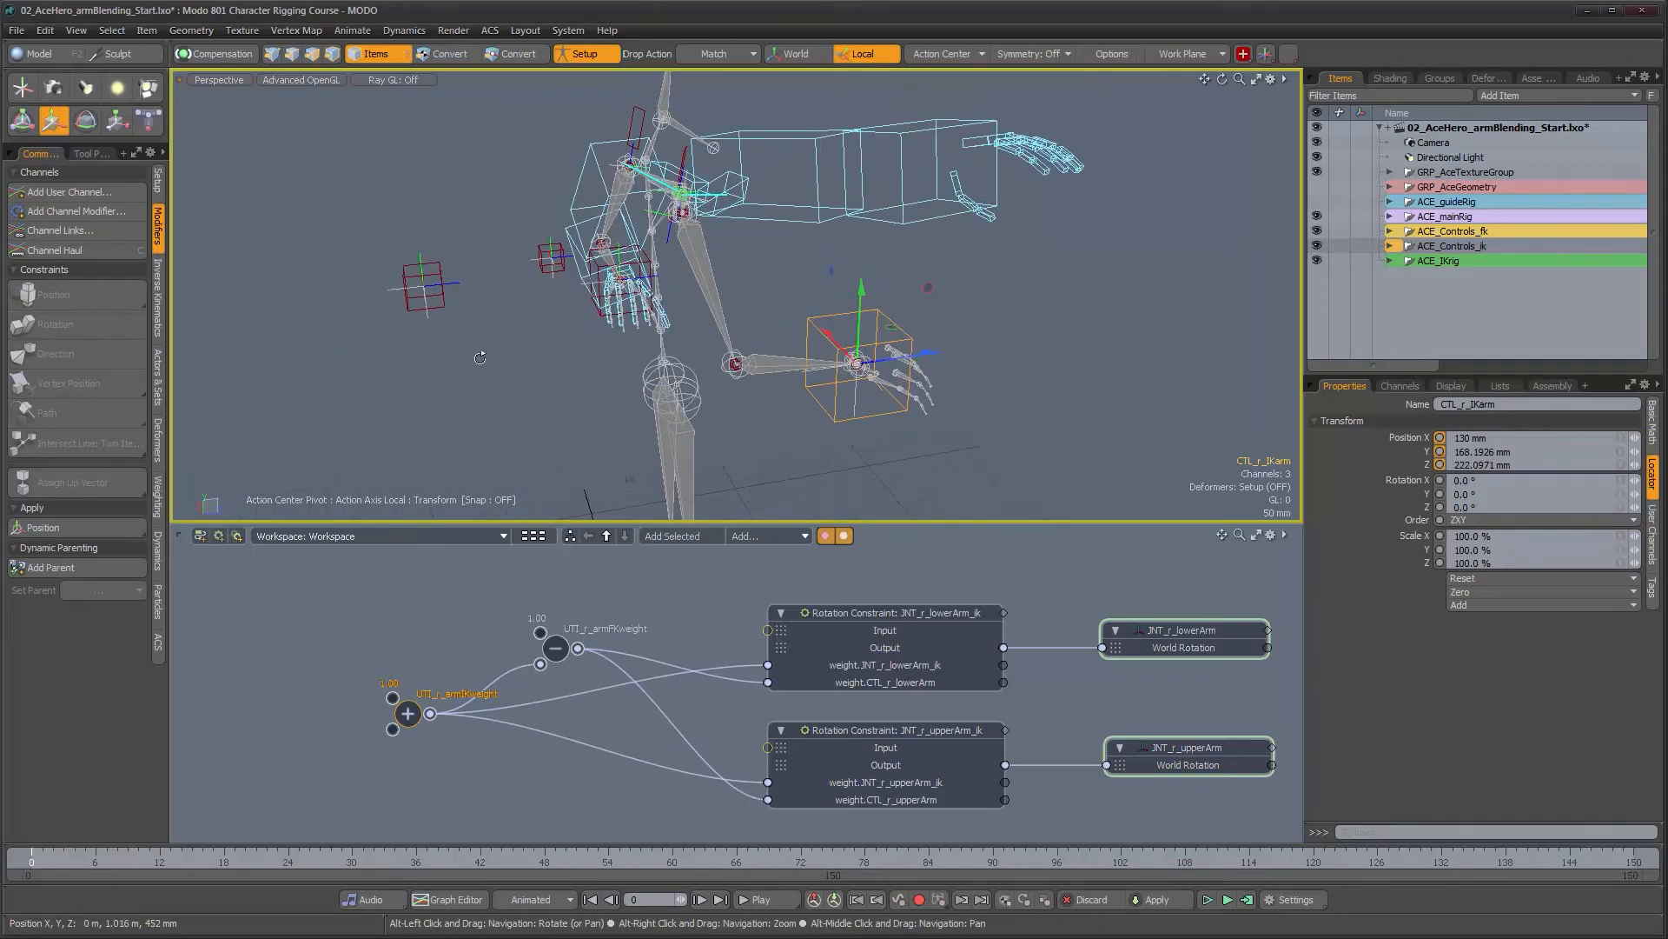
left_click(443, 304)
left_click_drag(414, 205, 430, 323)
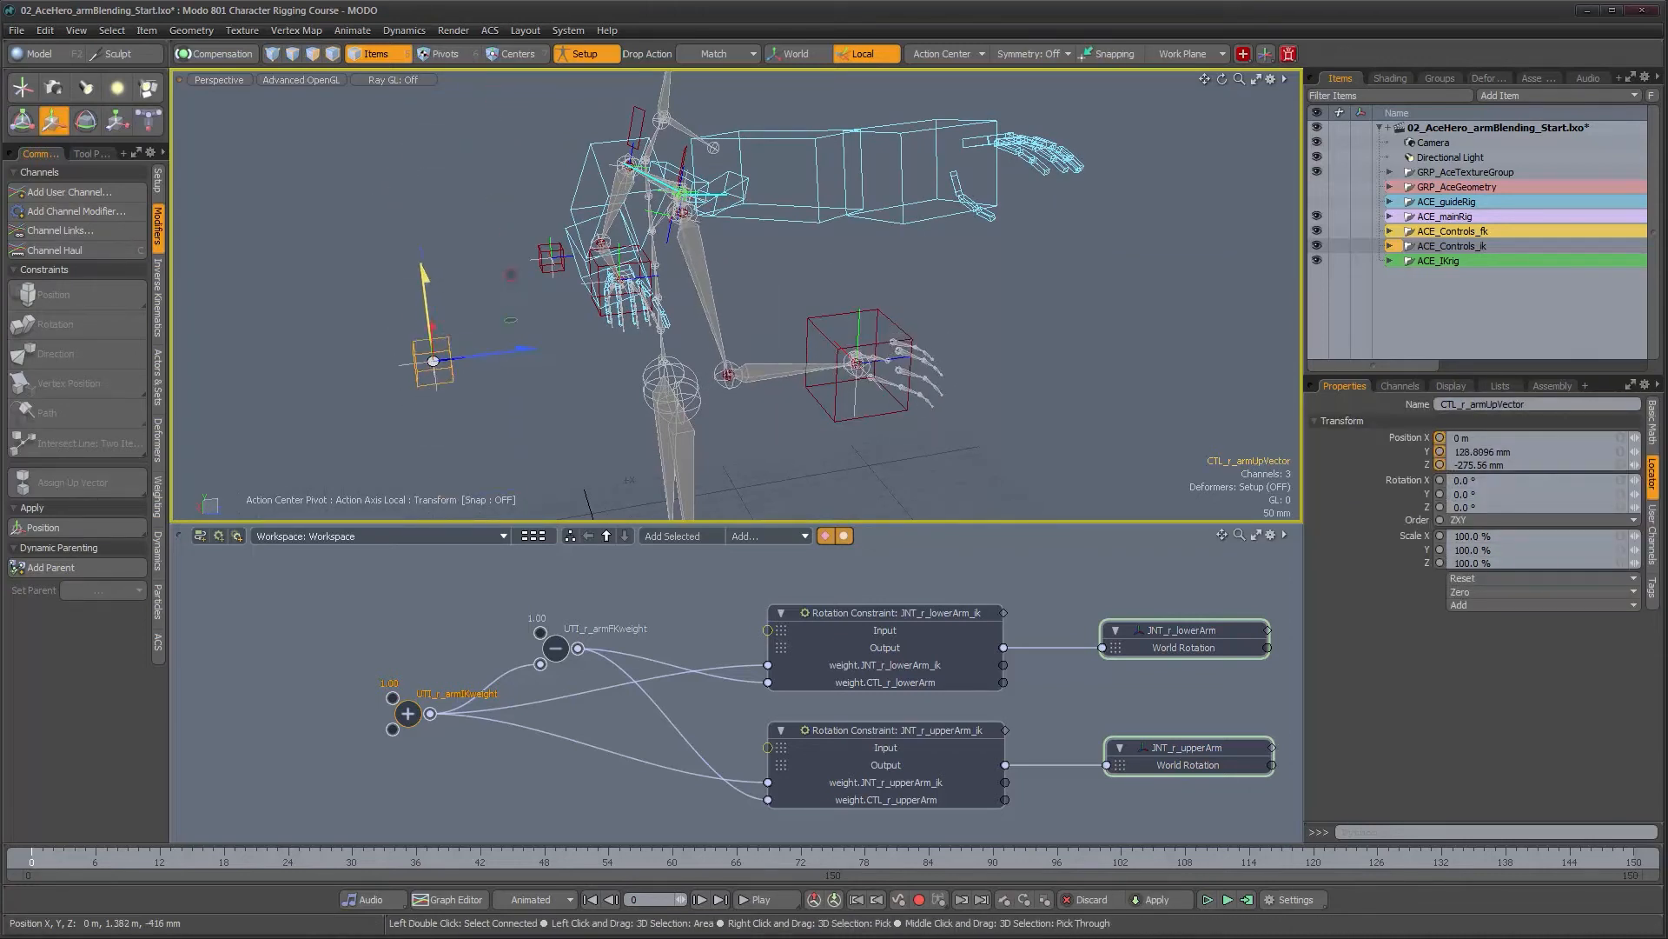
key("space")
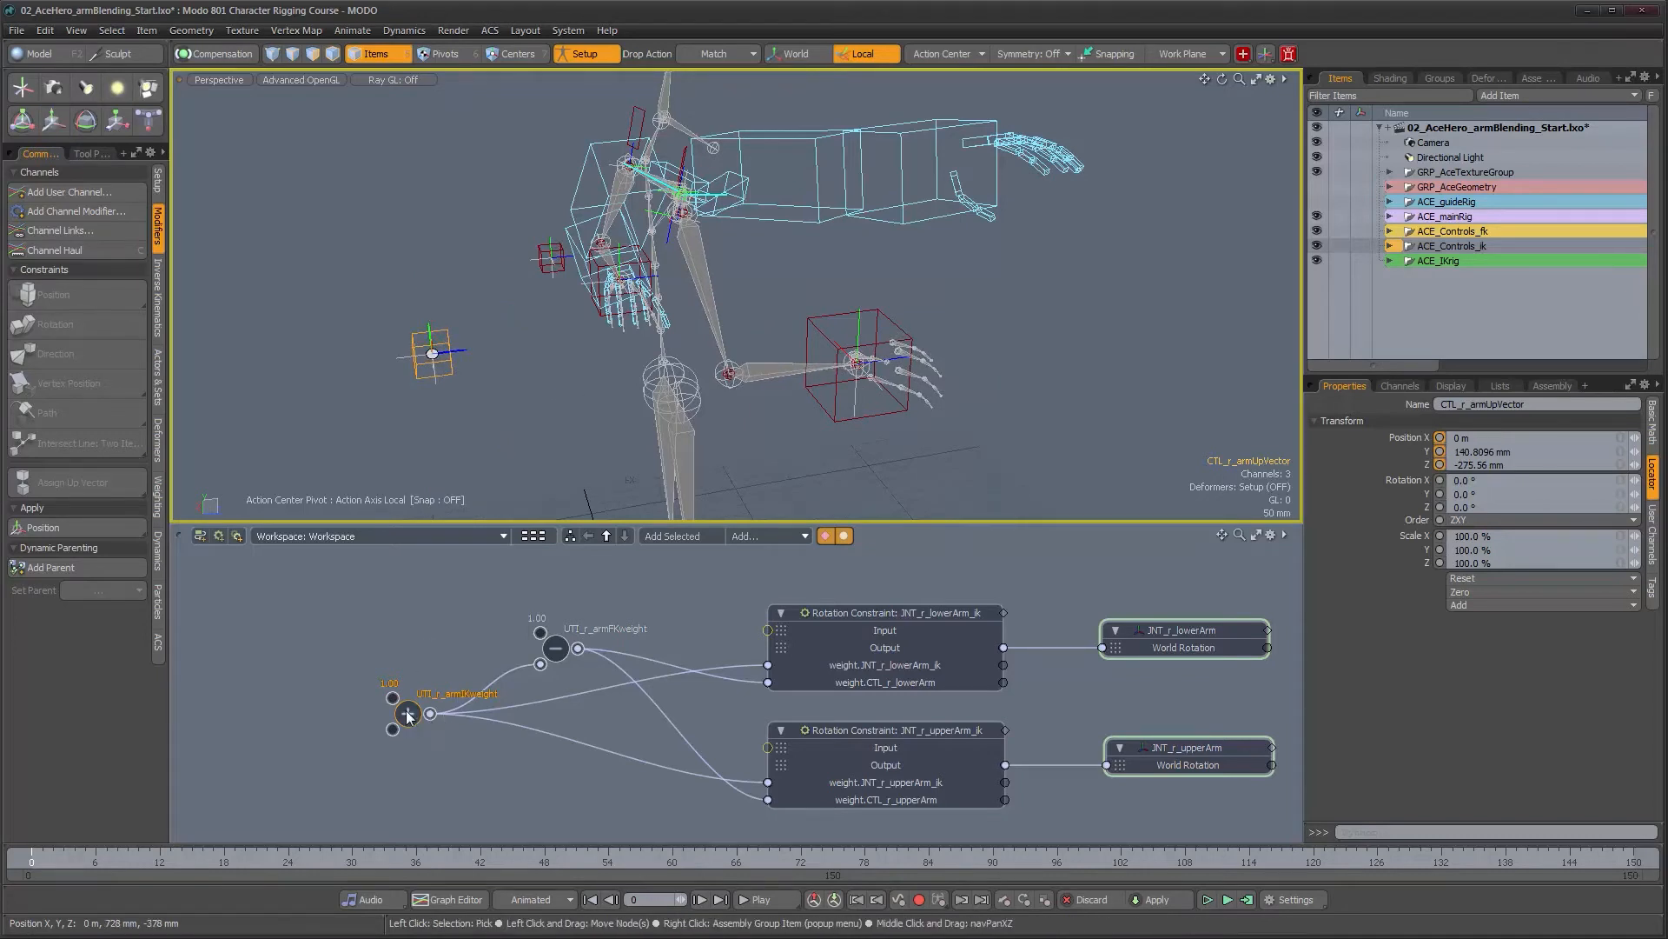
Lower UTI_r_armIKweight's Value A to about -0.212 to test blending the right arm from IK to FK
left_click(1652, 420)
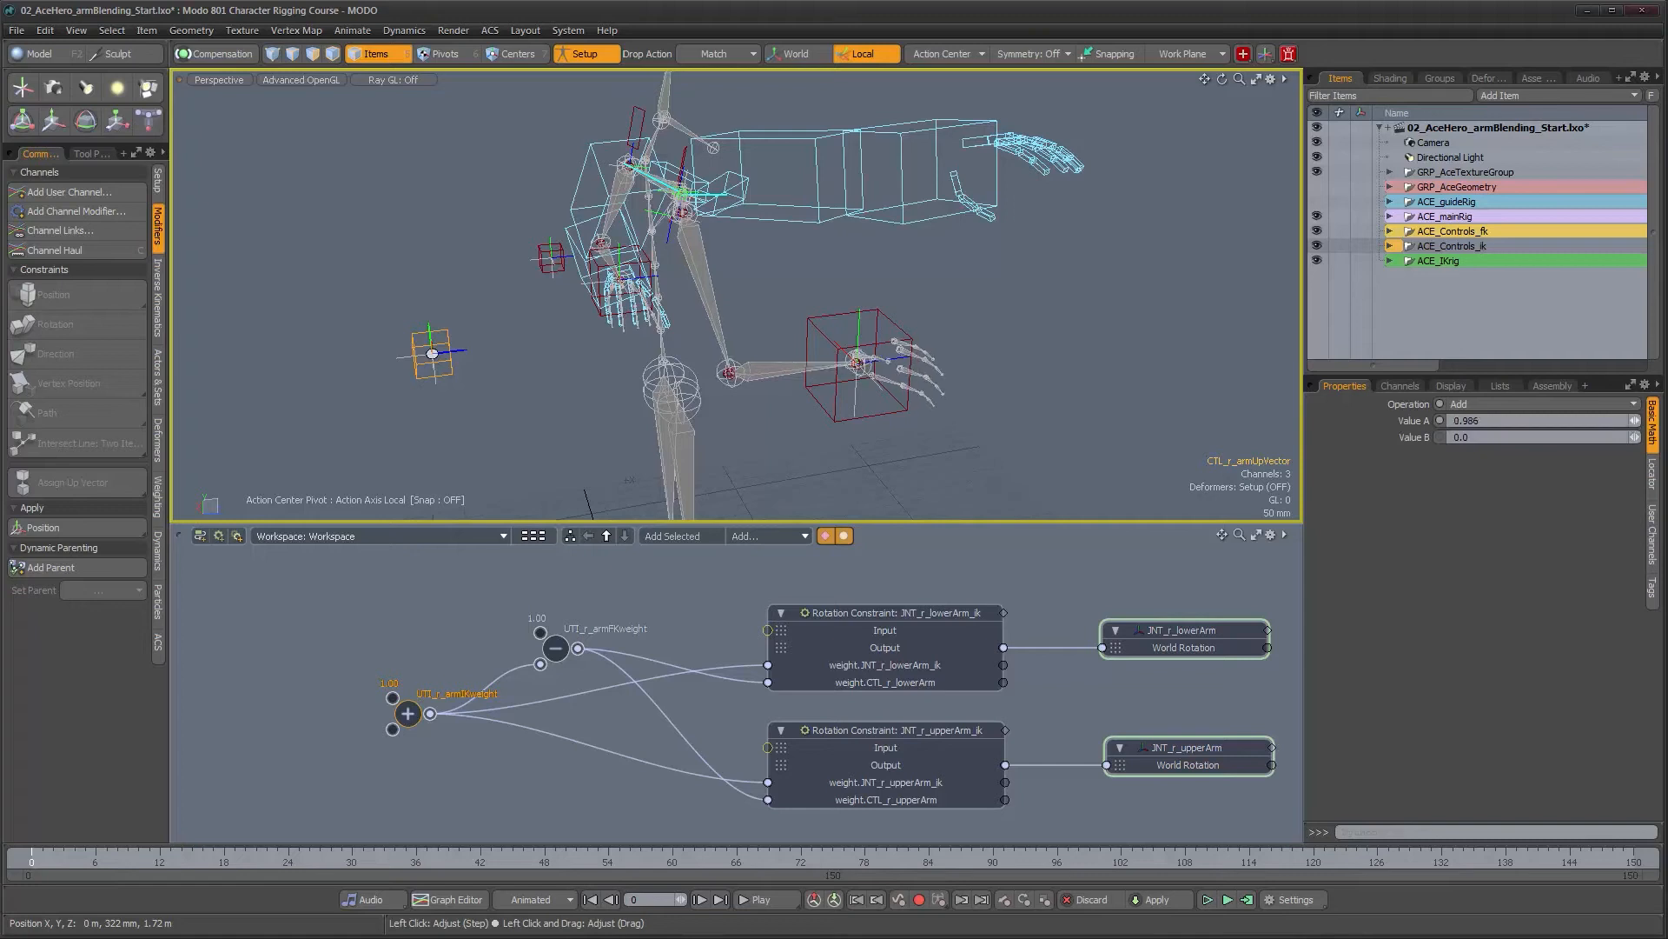
left_click_drag(1635, 421, 1580, 420)
left_click_drag(834, 252, 679, 289, "alt")
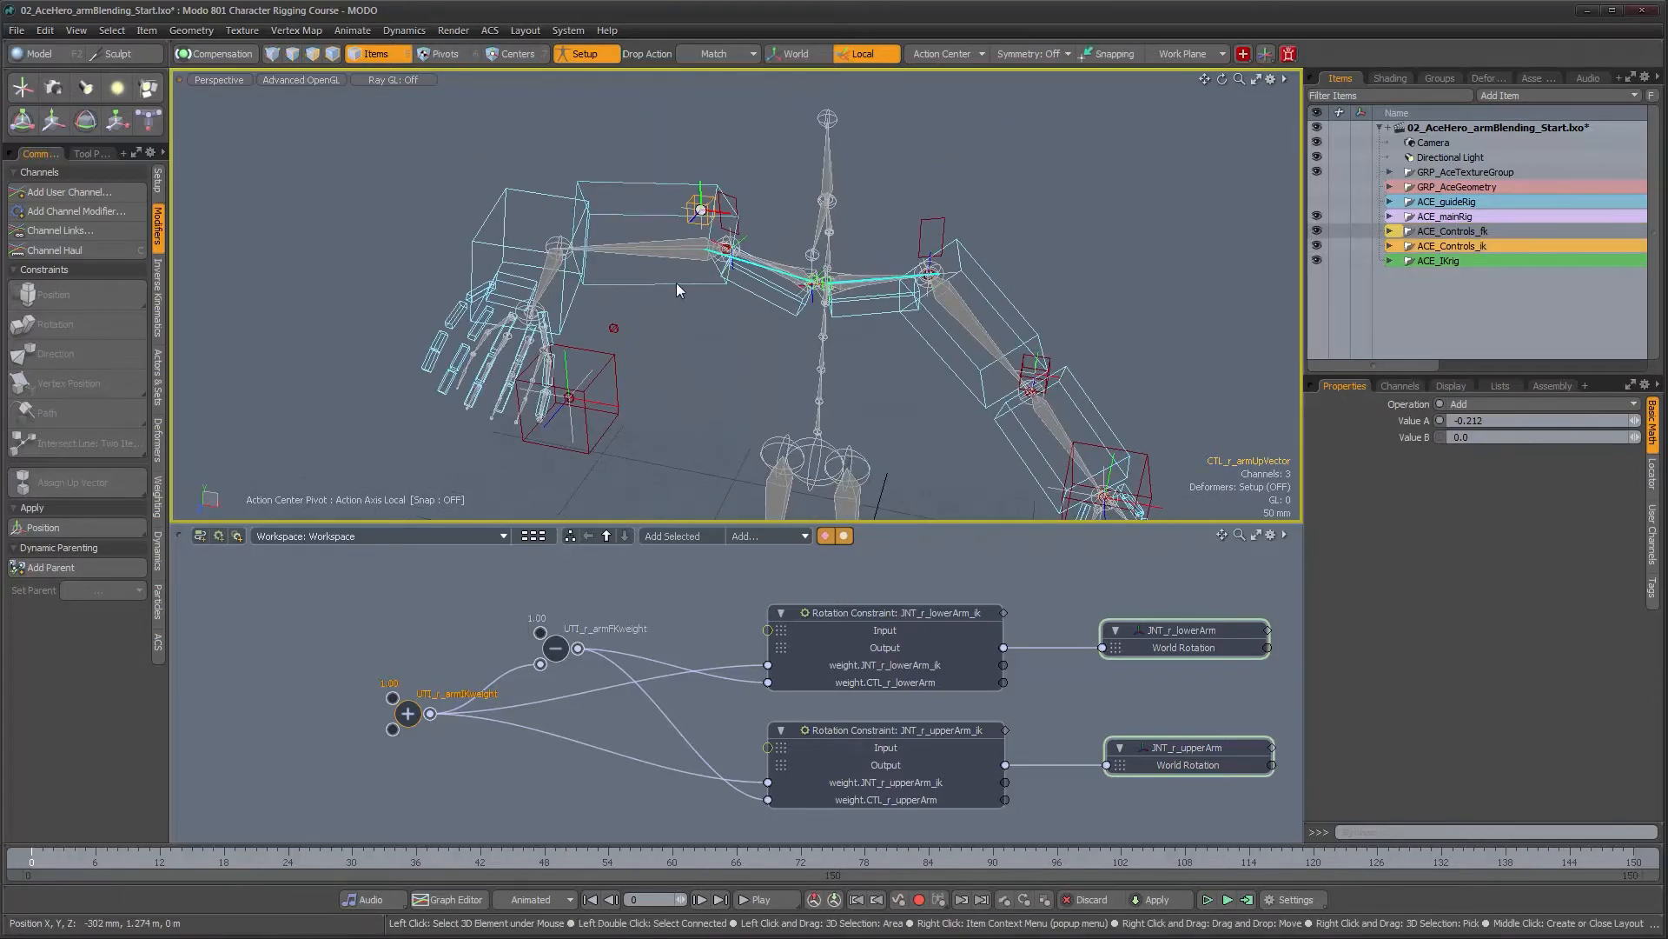
Rotate the CTL_r_upperArm control to test the FK pose of the right upper arm
left_click(677, 283)
key("e")
left_click_drag(683, 265, 704, 168)
mouse_move(773, 214)
left_mouse_down()
mouse_move(769, 193)
mouse_move(769, 211)
left_mouse_up()
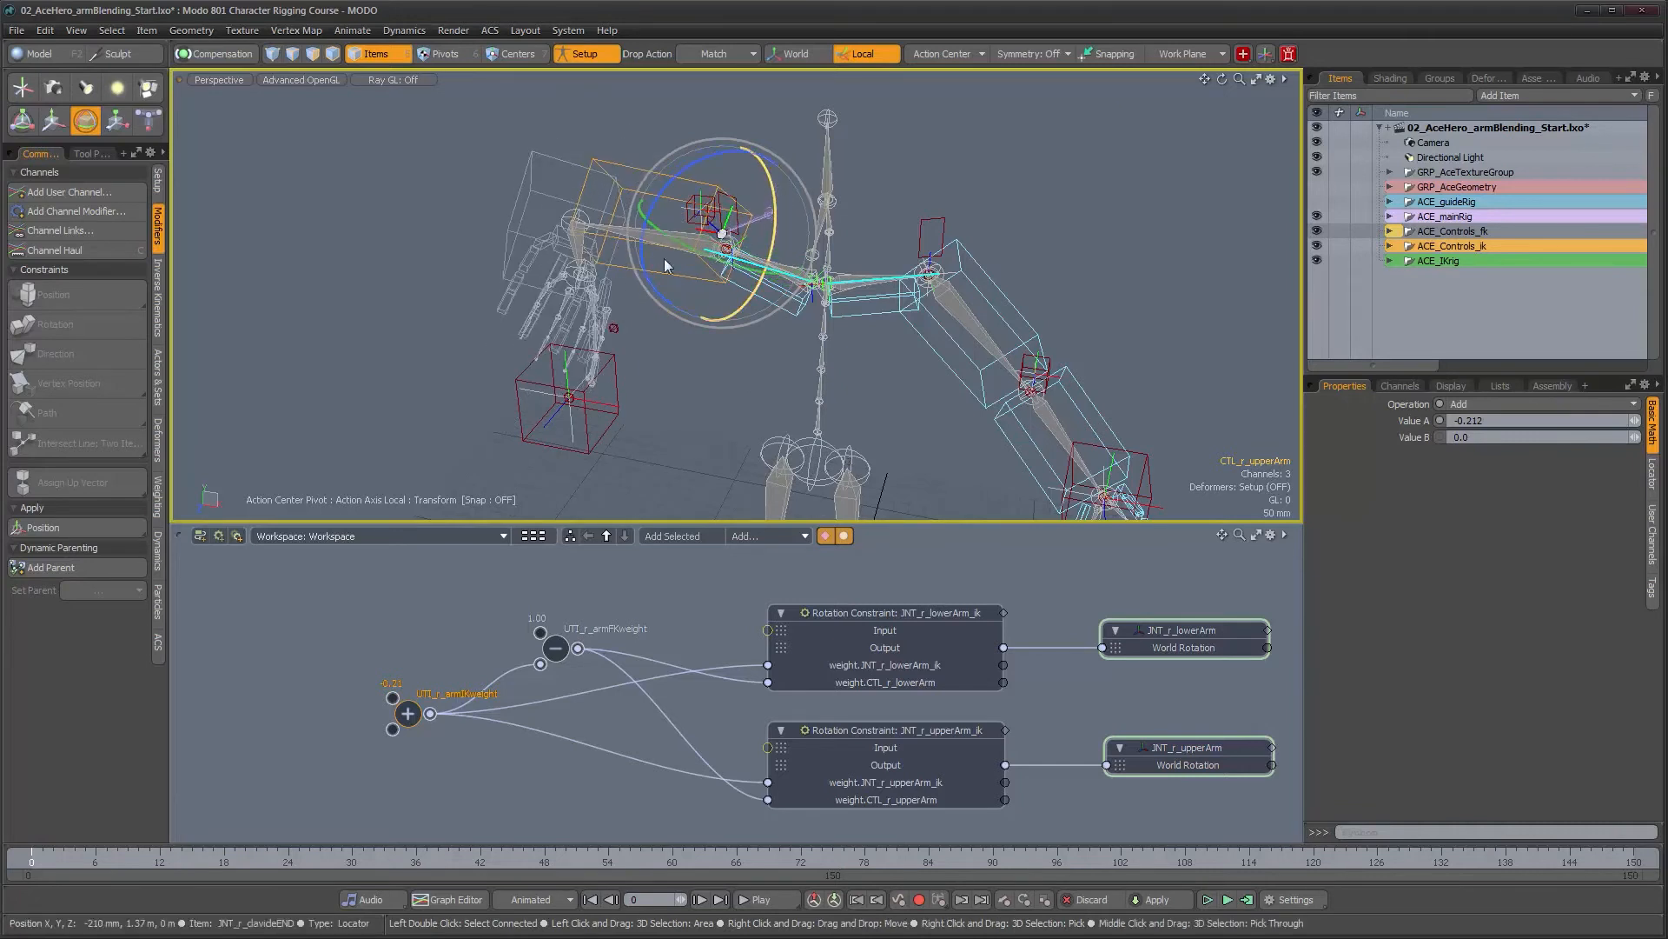
Rotate the CTL_r_lowerArm control to about 34.6° in Y to test bending the elbow in FK
key("Up")
key("Down")
key("Down")
left_click_drag(553, 240, 697, 235)
scroll(491, 225, "up", 3)
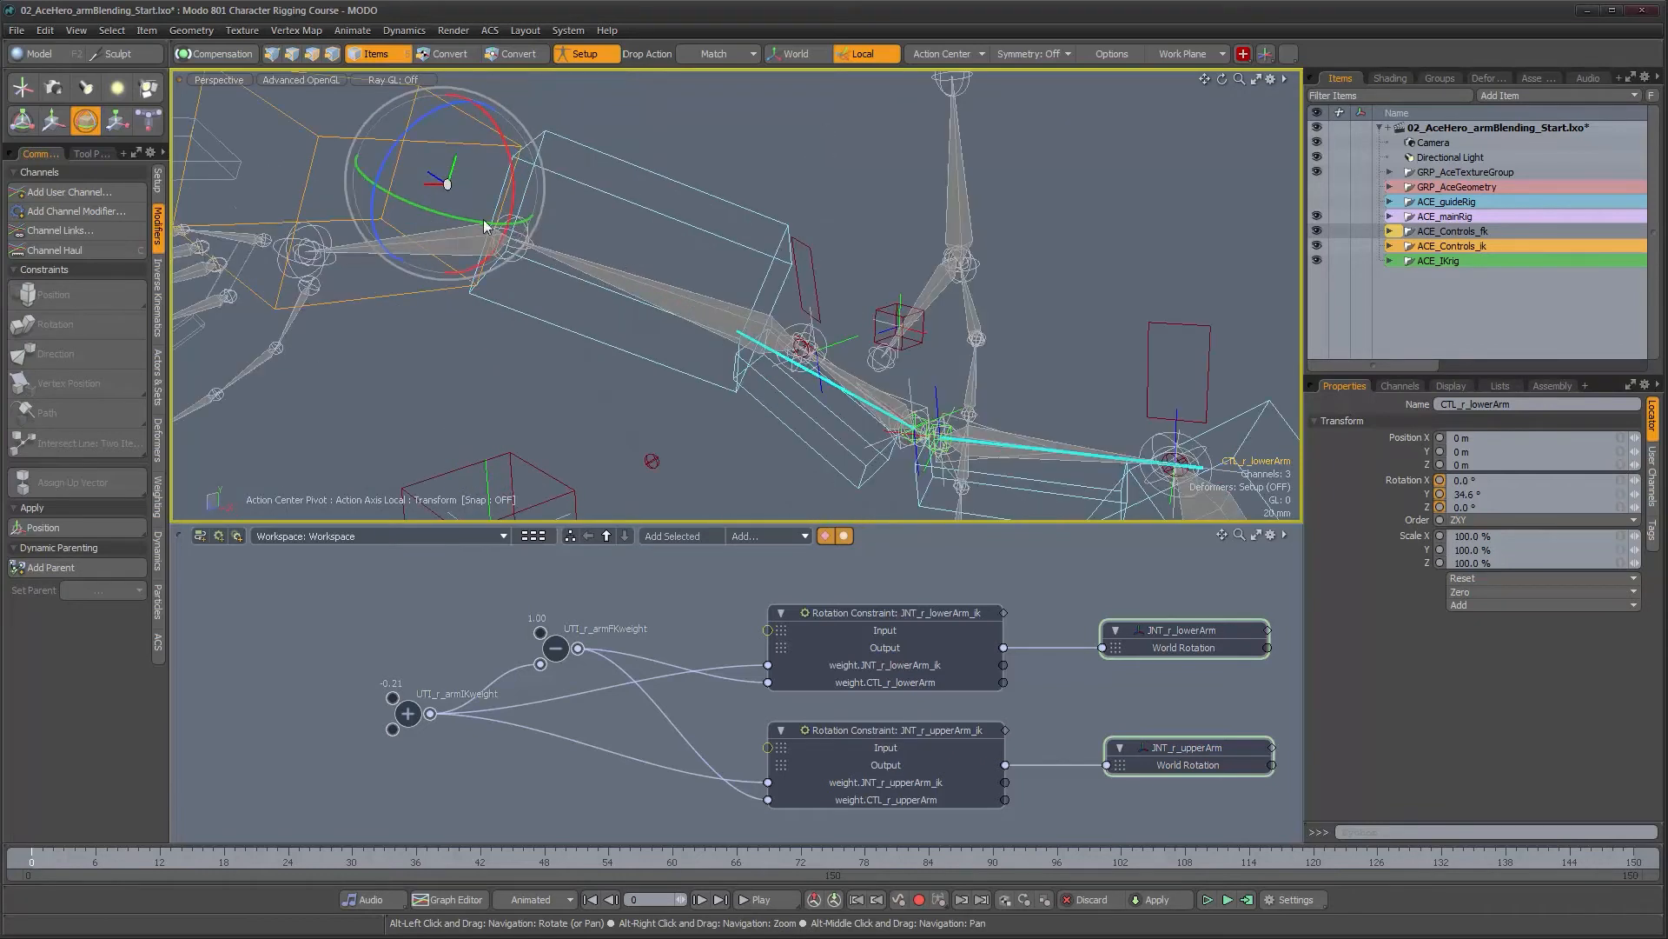
left_click_drag(489, 259, 478, 270, "alt")
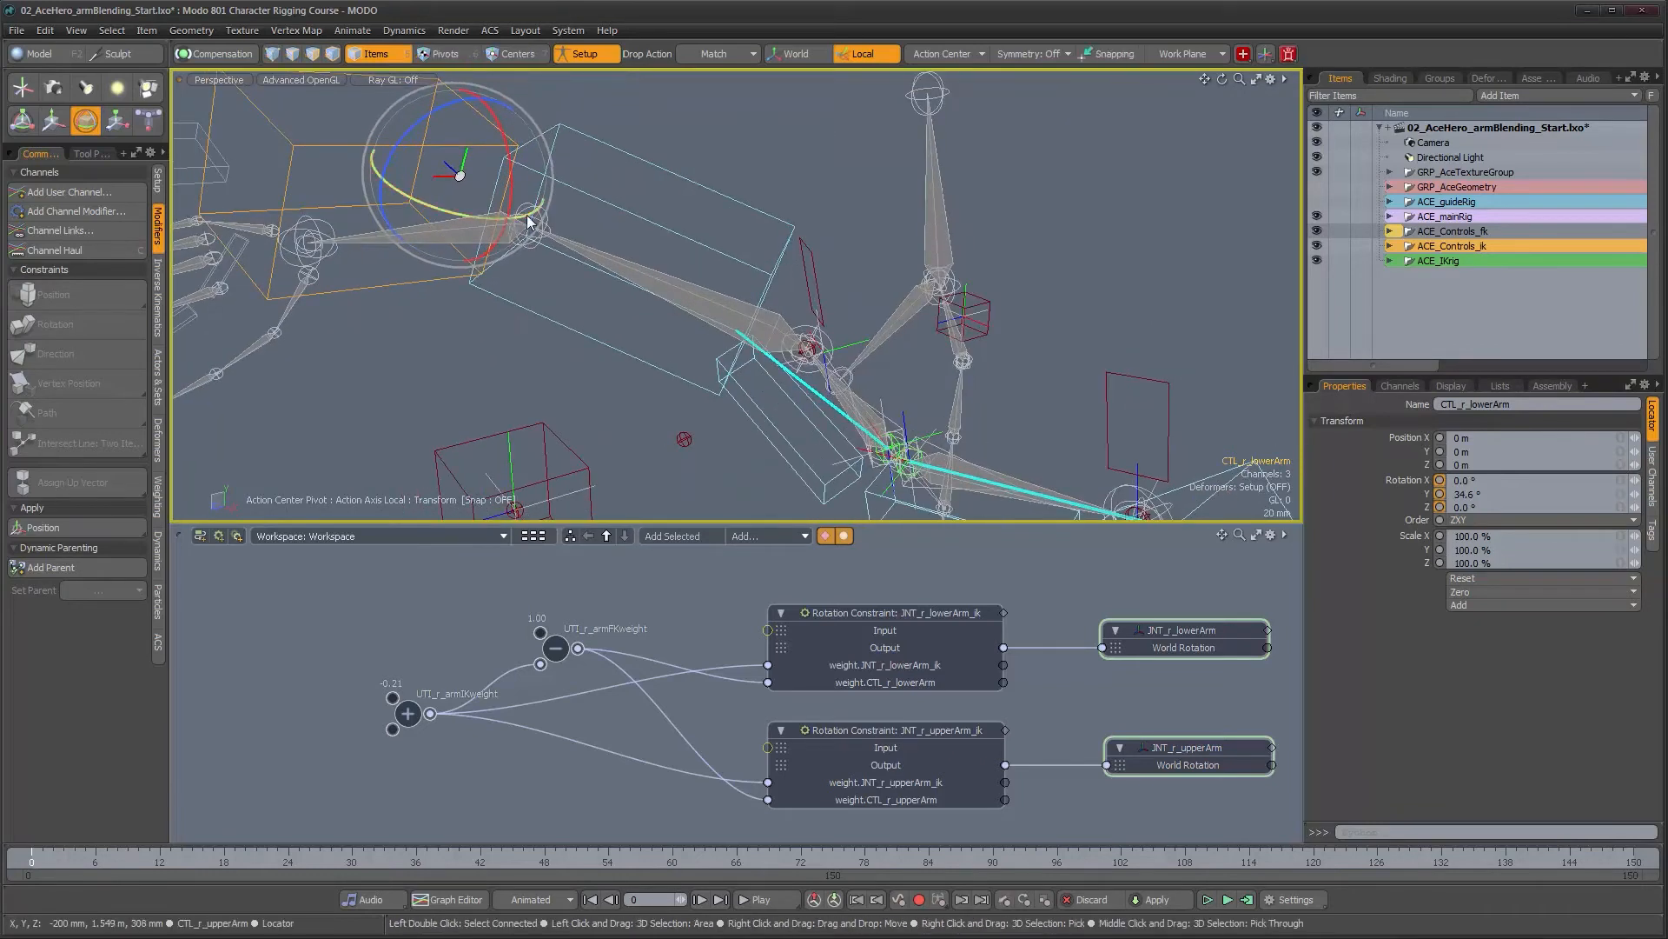
left_click_drag(459, 180, 456, 247, "alt")
left_click_drag(826, 254, 803, 287, "alt")
mouse_move(689, 292)
left_mouse_down("alt")
mouse_move(669, 302)
mouse_move(702, 307)
left_mouse_up("alt")
left_click_drag(522, 324, 725, 339, "alt")
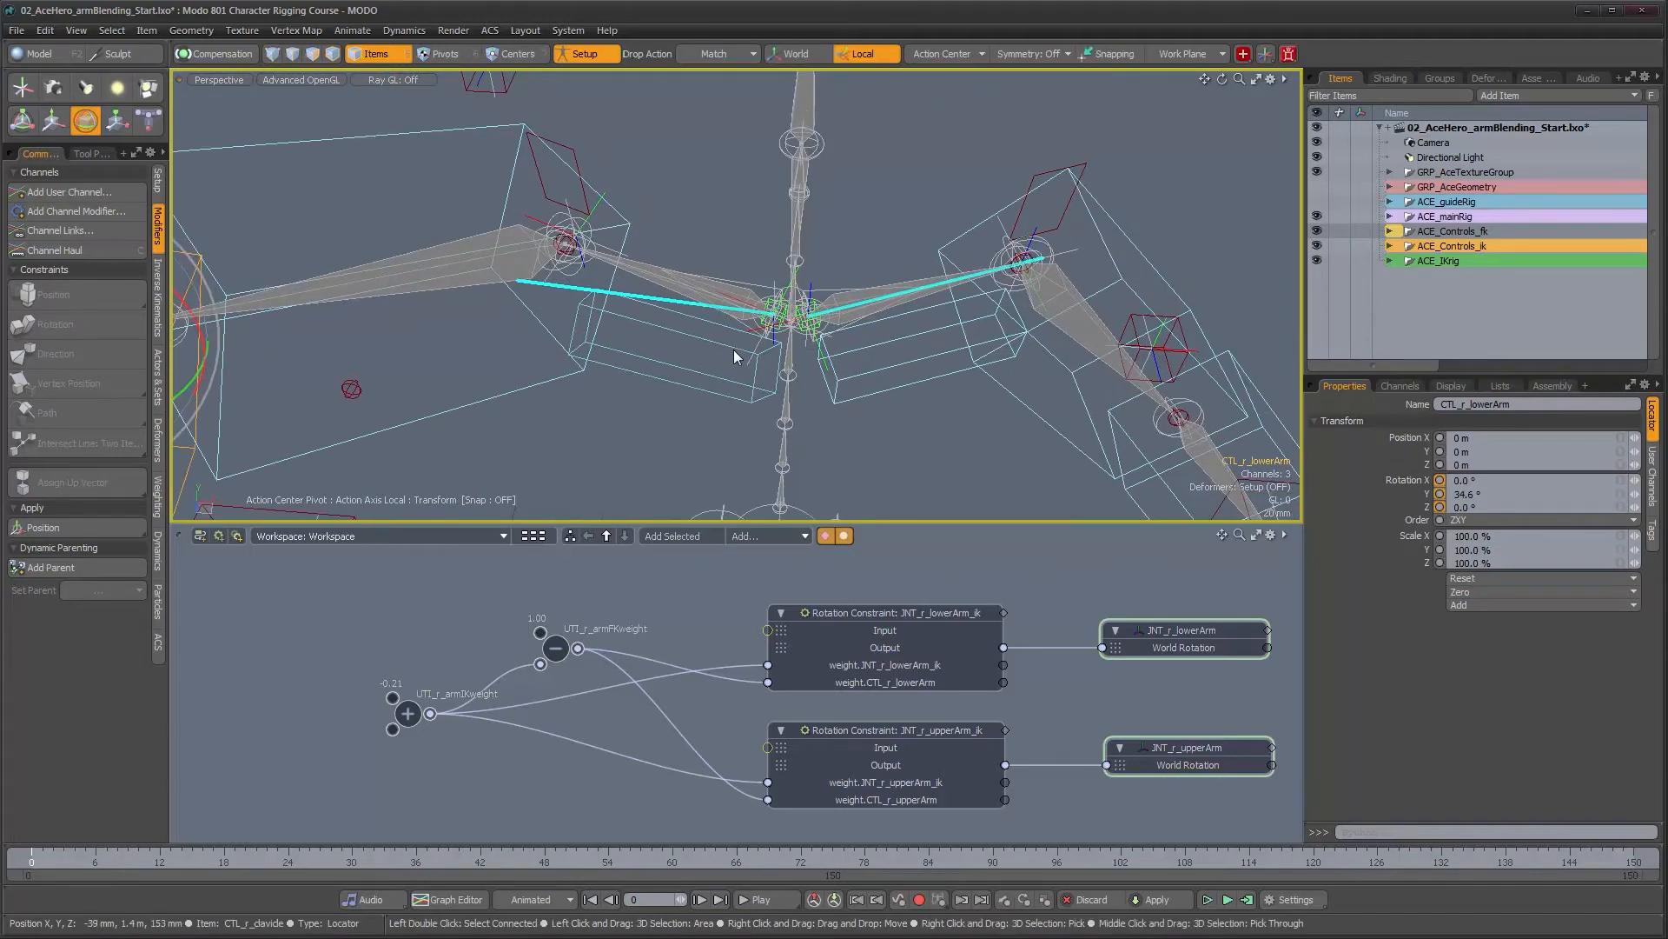
Rotate the CTL_r_clavicle control to test how the right clavicle responds in FK
left_click(733, 350)
key("e")
left_click_drag(737, 372, 589, 294)
scroll(590, 294, "down", 1)
left_click_drag(965, 665, 856, 660, "alt")
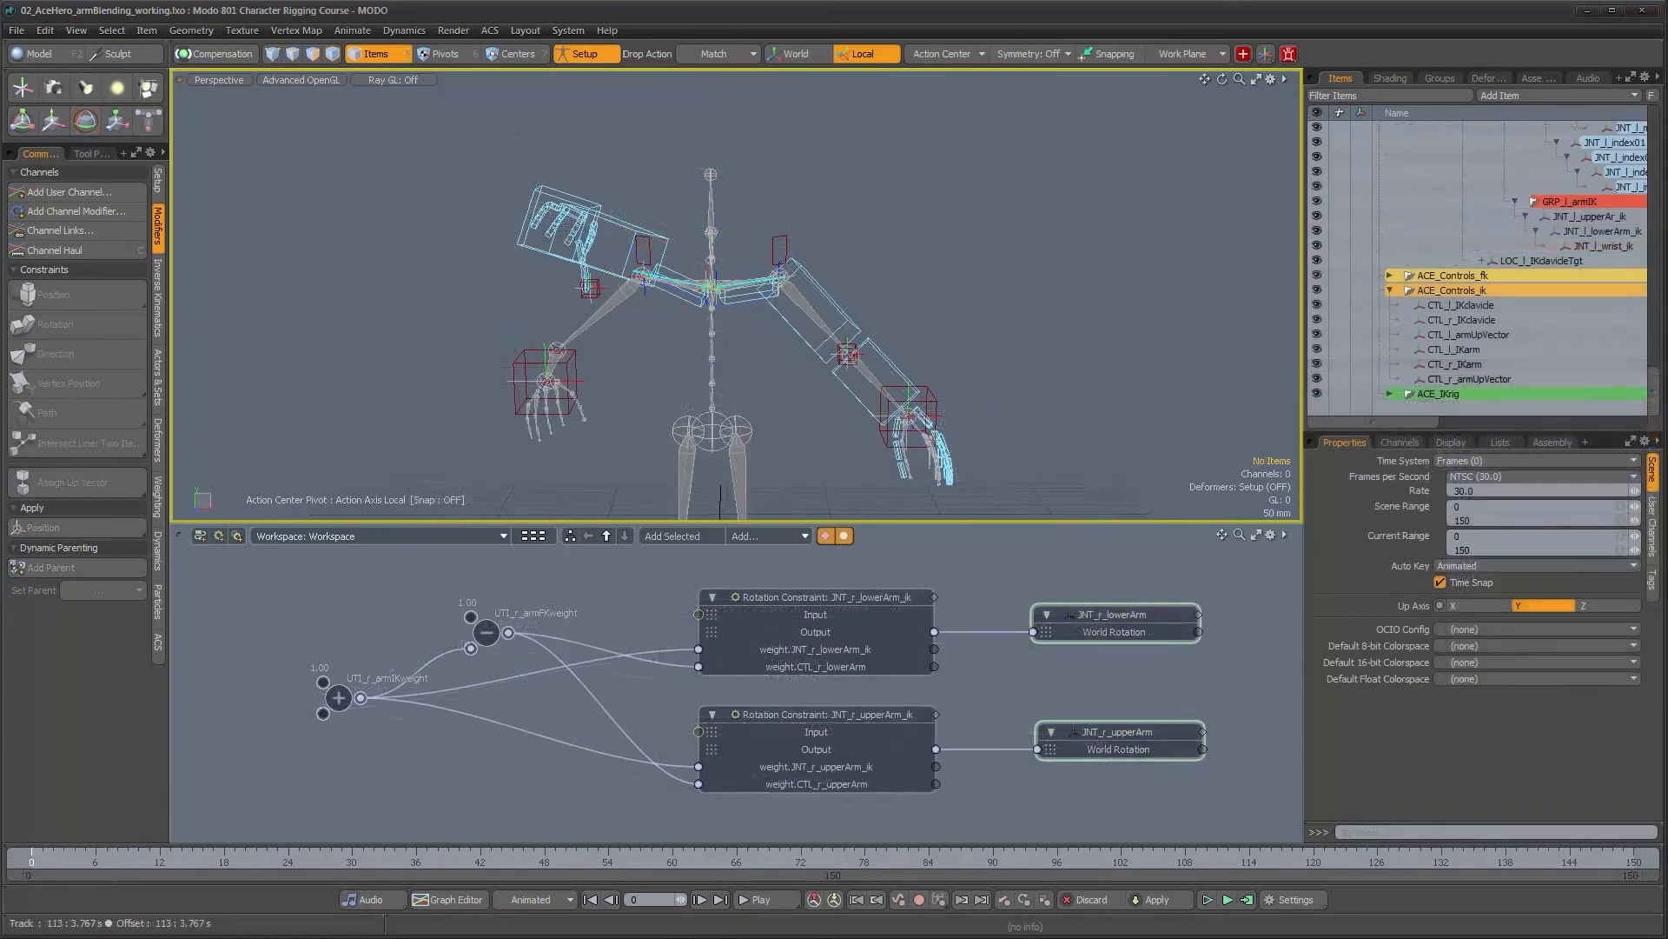
Set UTI_r_armIKweight's Value A to 0 to switch the right arm fully to FK
left_click_drag(631, 344, 782, 387, "alt")
right_click_drag(686, 318, 738, 315, "alt")
left_click_drag(738, 316, 850, 309, "alt")
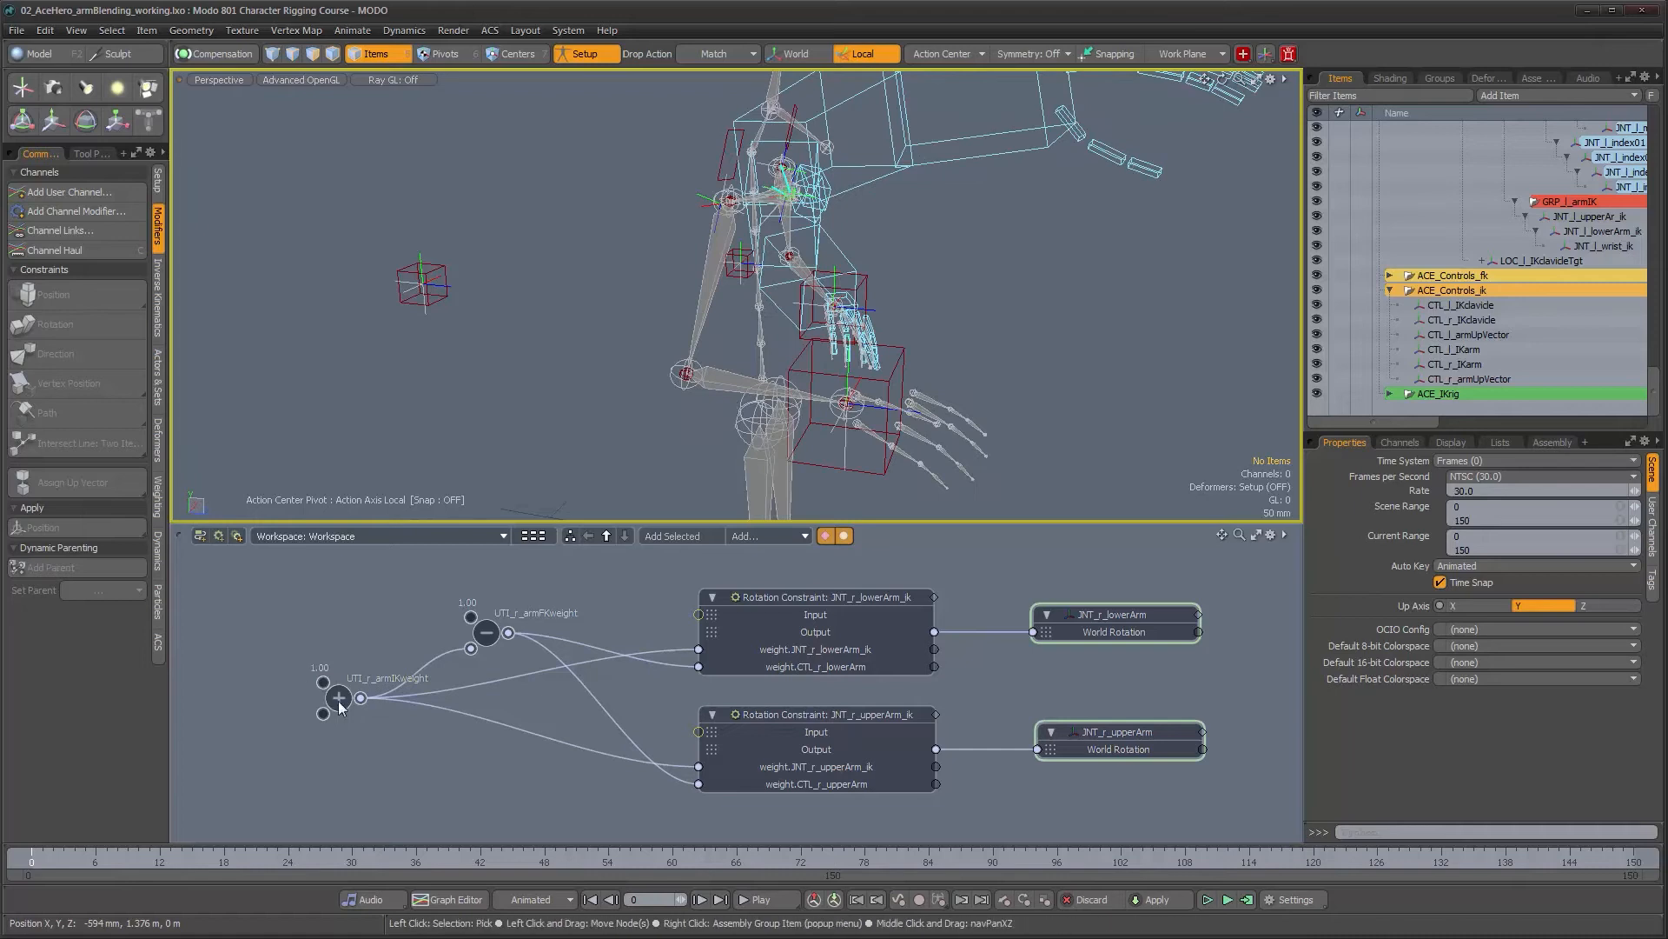
left_click(339, 700)
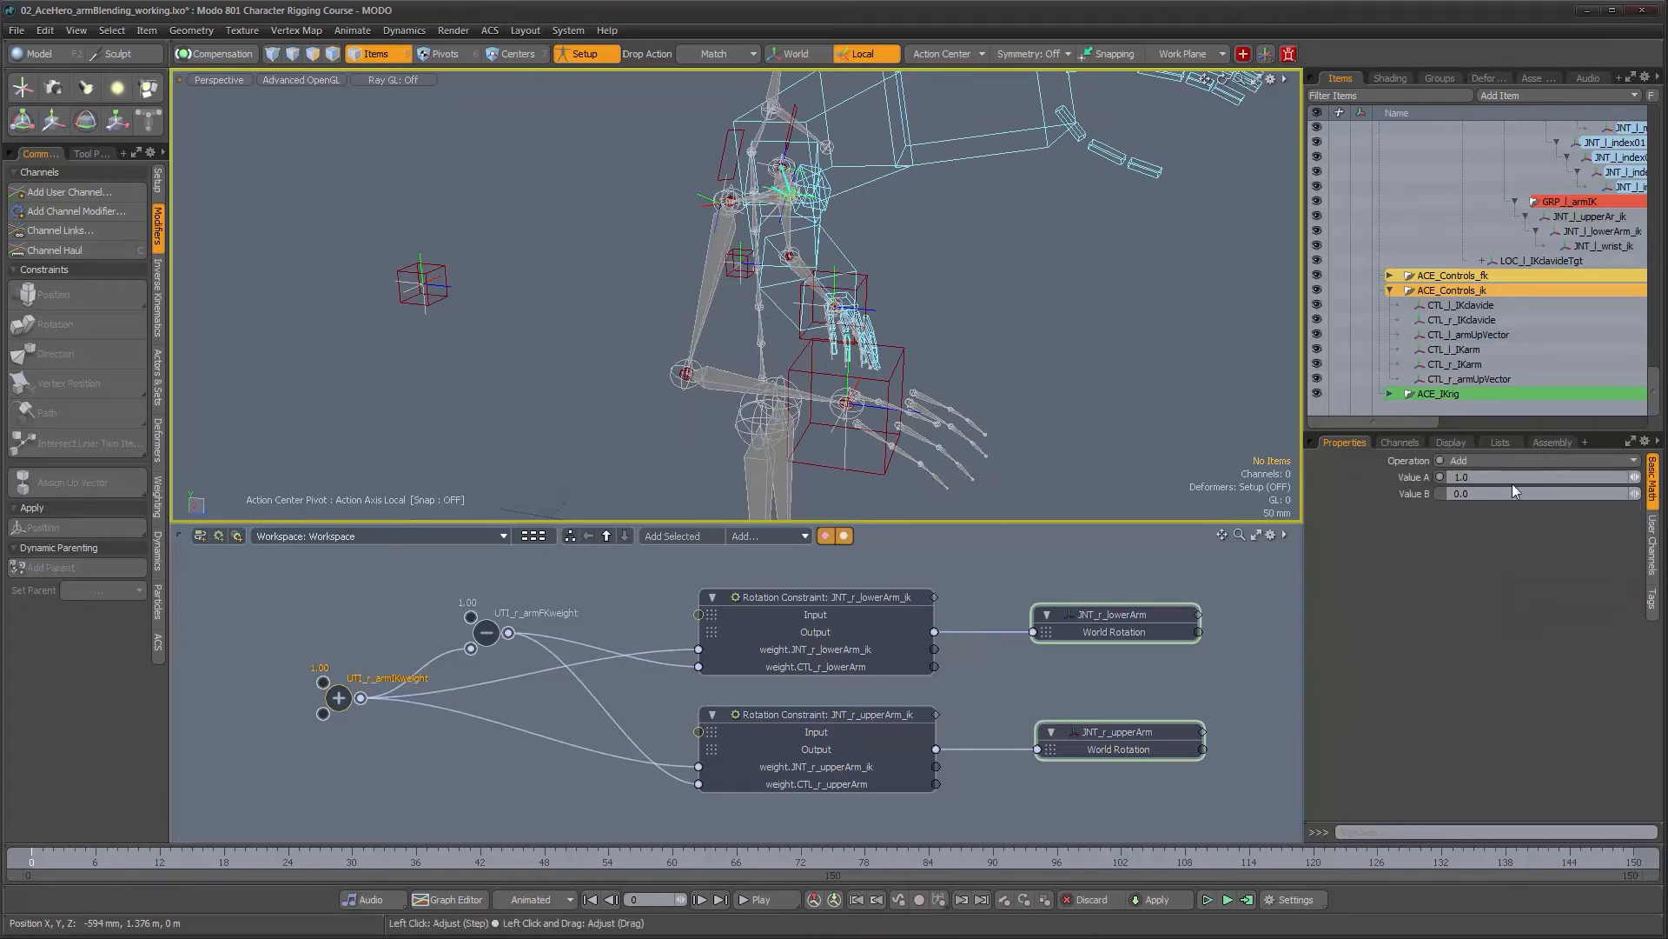
type("0")
key("Return")
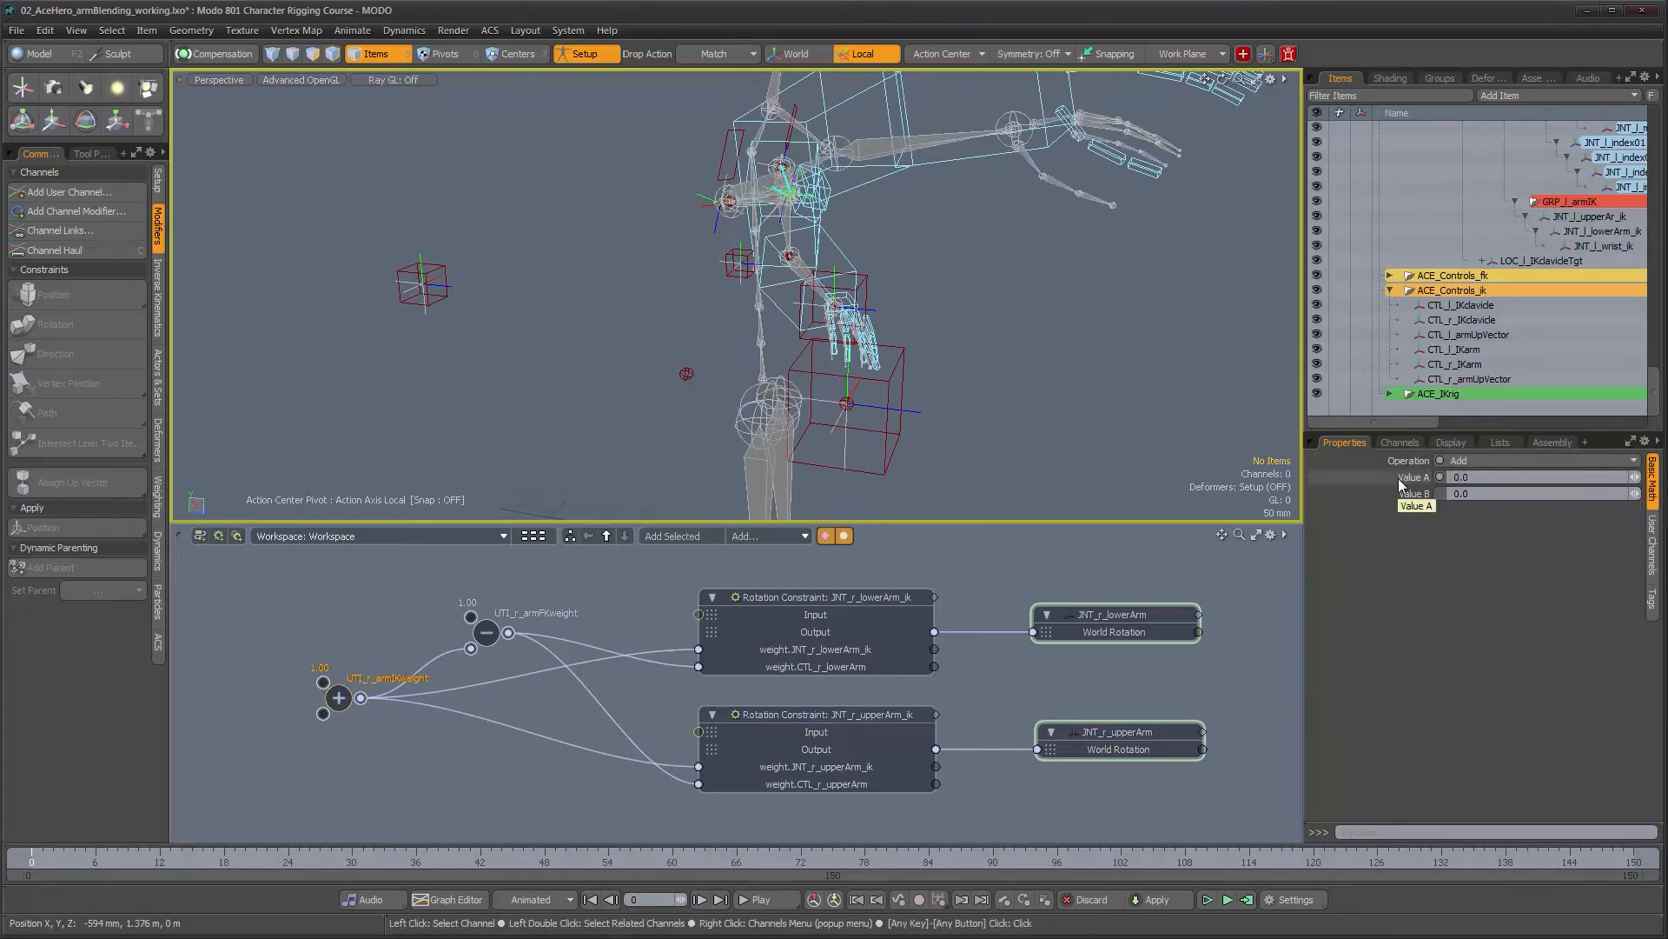
Examine the right arm's FK alignment from several angles and select the CTL_r_IKarm hand control
left_click_drag(817, 380, 528, 299, "alt")
left_click_drag(493, 242, 633, 222, "alt")
middle_click_drag(633, 223, 487, 261, "alt")
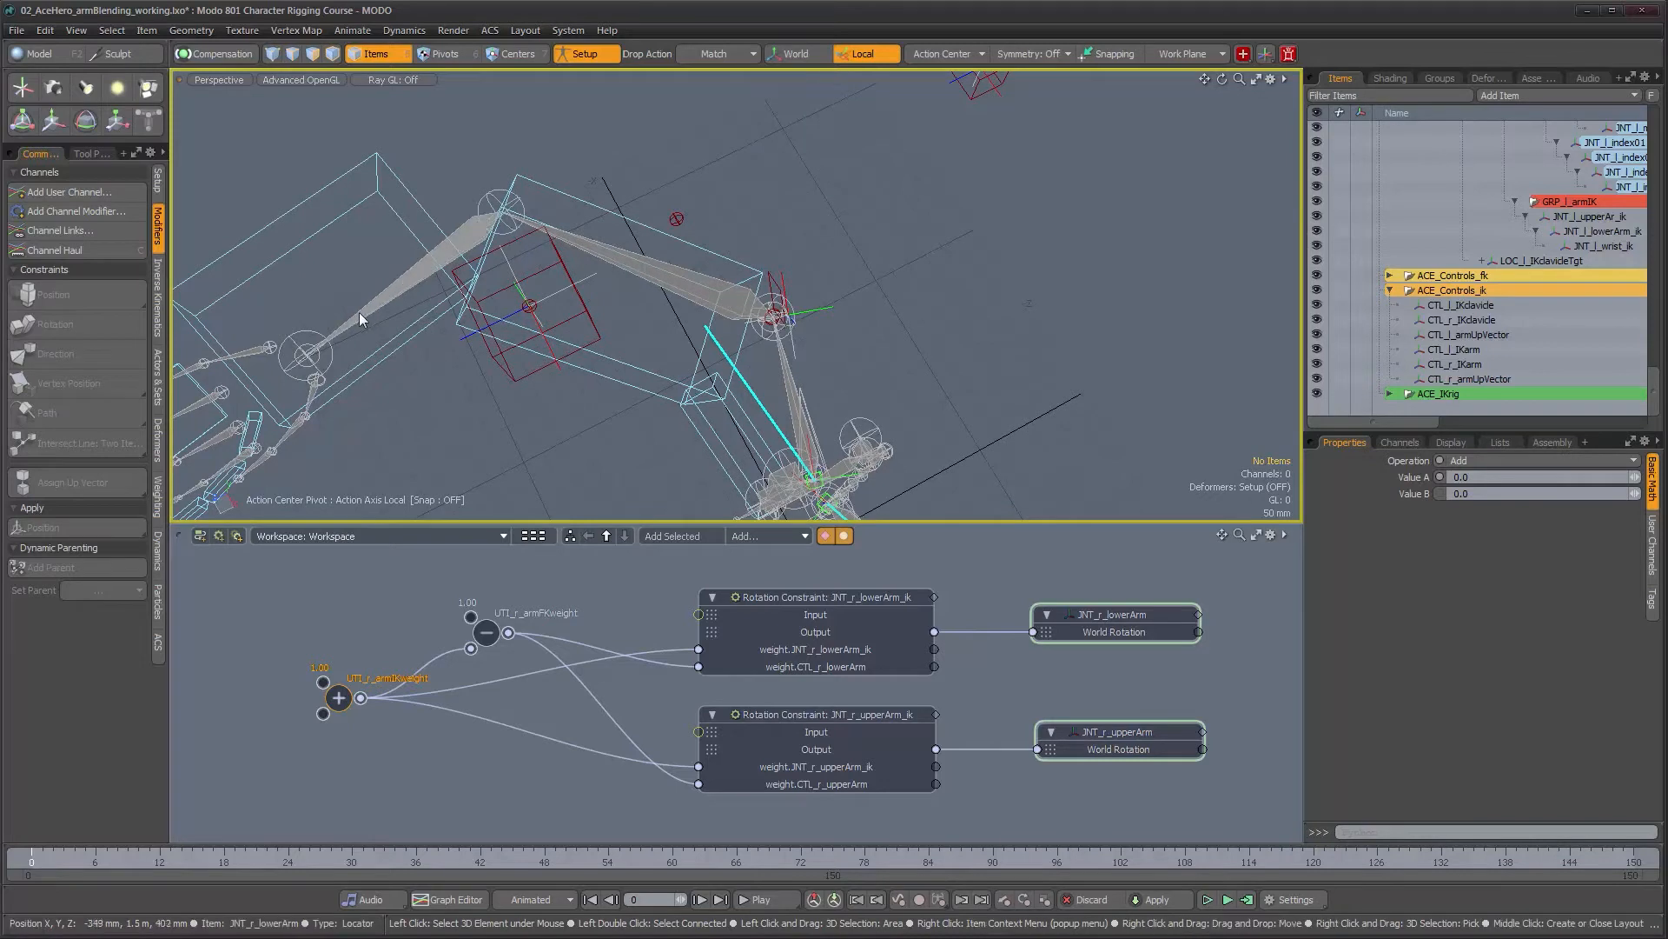
left_click_drag(678, 306, 769, 295, "alt")
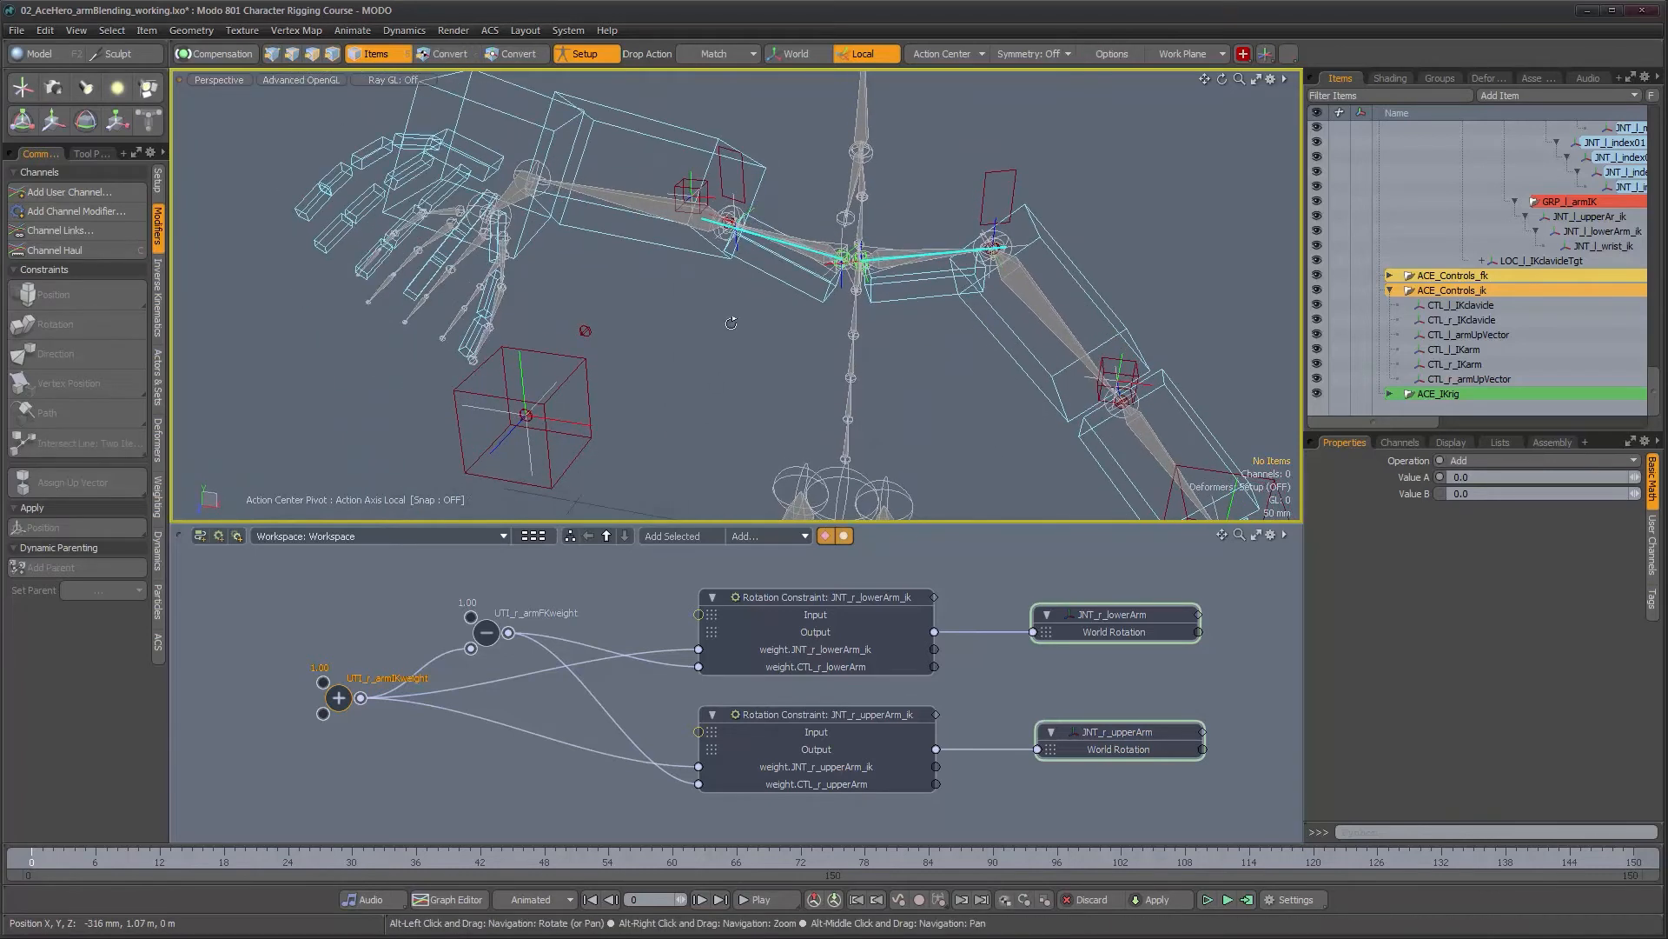
left_click(554, 486)
key("w")
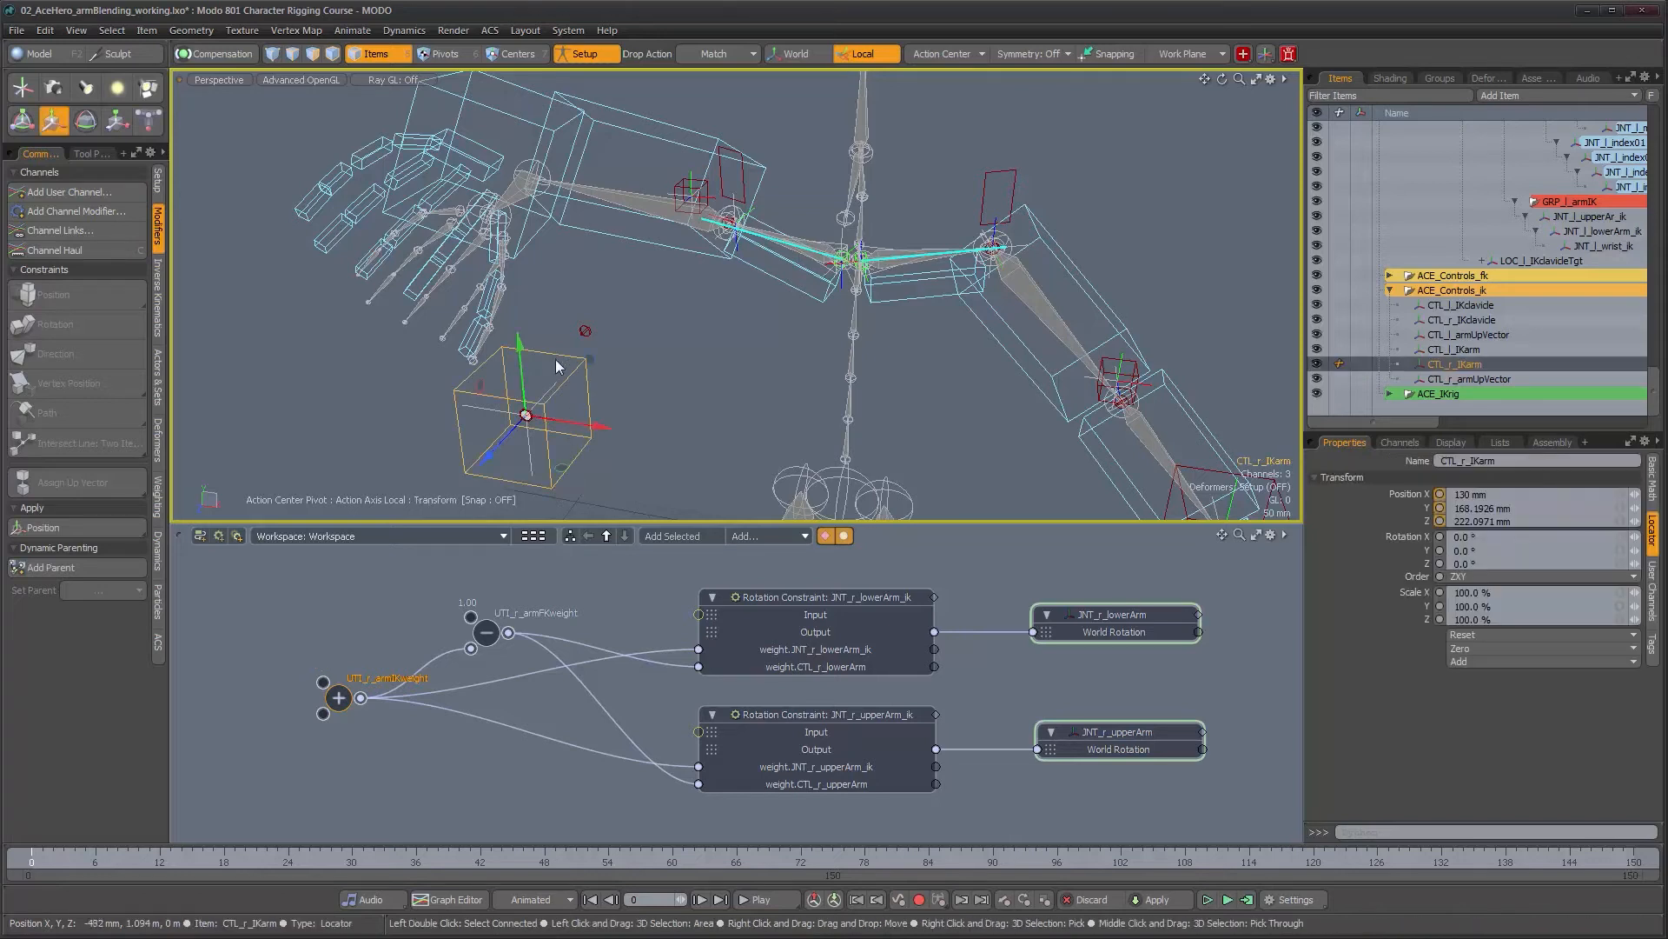
left_click_drag(591, 361, 743, 337)
Inspect the UTI_r_autoClavWeight node's value and examine the right clavicle and shoulder area of the rig
left_click_drag(951, 609, 591, 630, "alt")
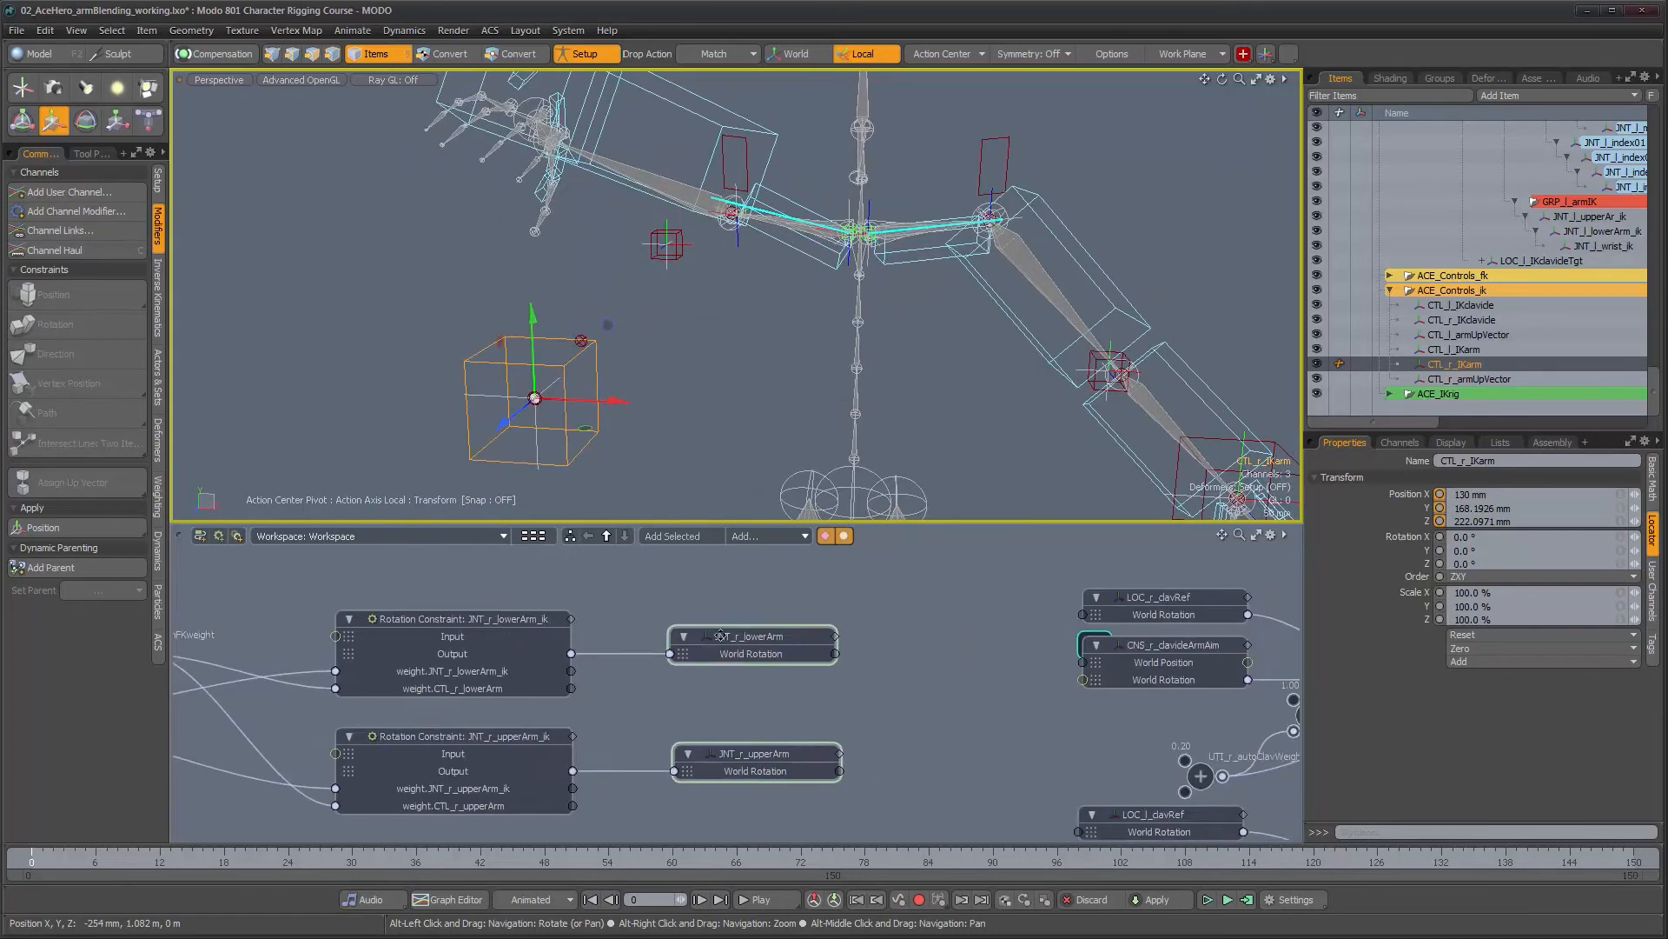
left_click_drag(1088, 763, 761, 731, "alt")
left_click(884, 748)
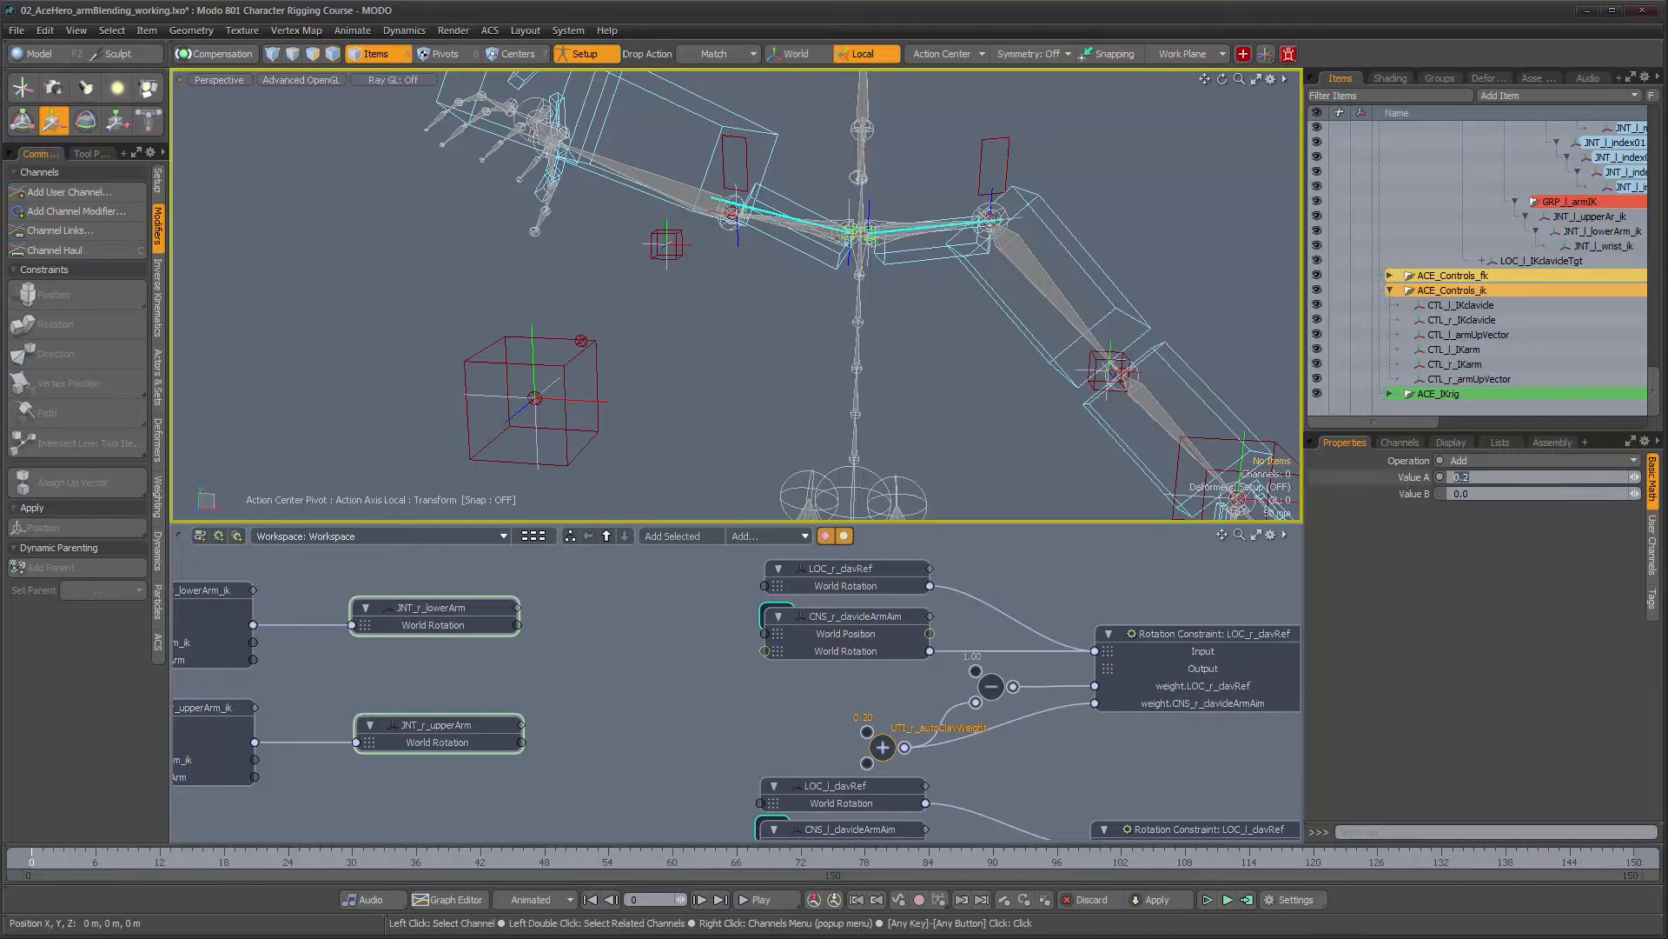
left_click_drag(817, 287, 693, 302, "alt")
scroll(693, 302, "down", 3)
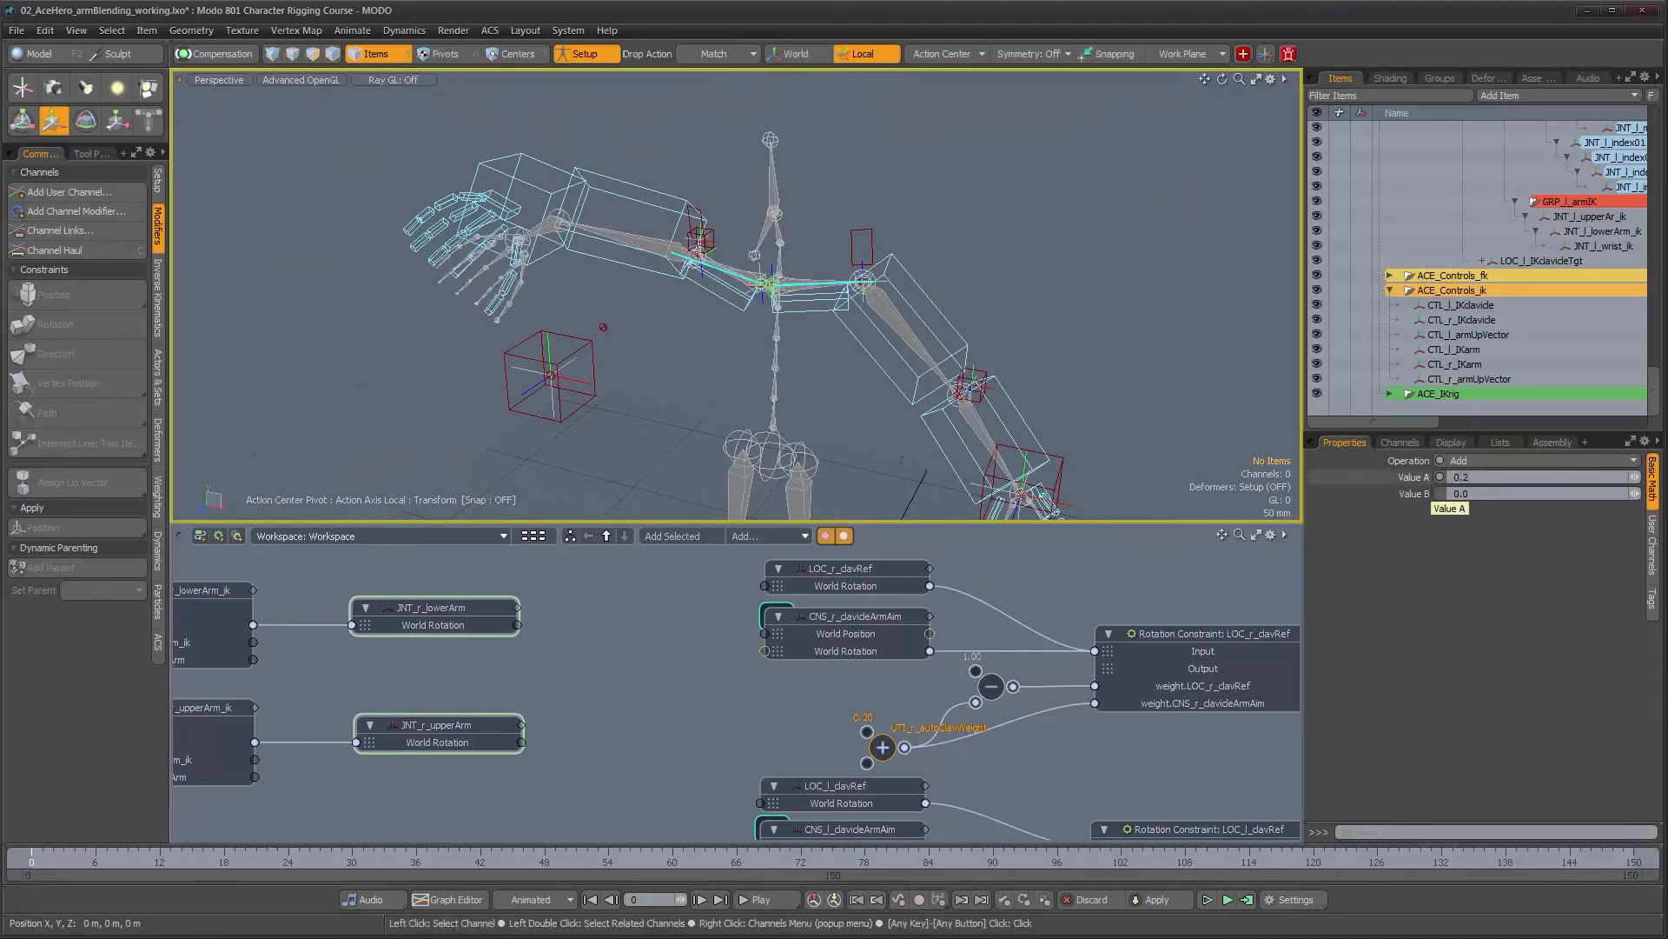
left_click_drag(648, 330, 682, 337, "alt")
scroll(683, 339, "up", 4)
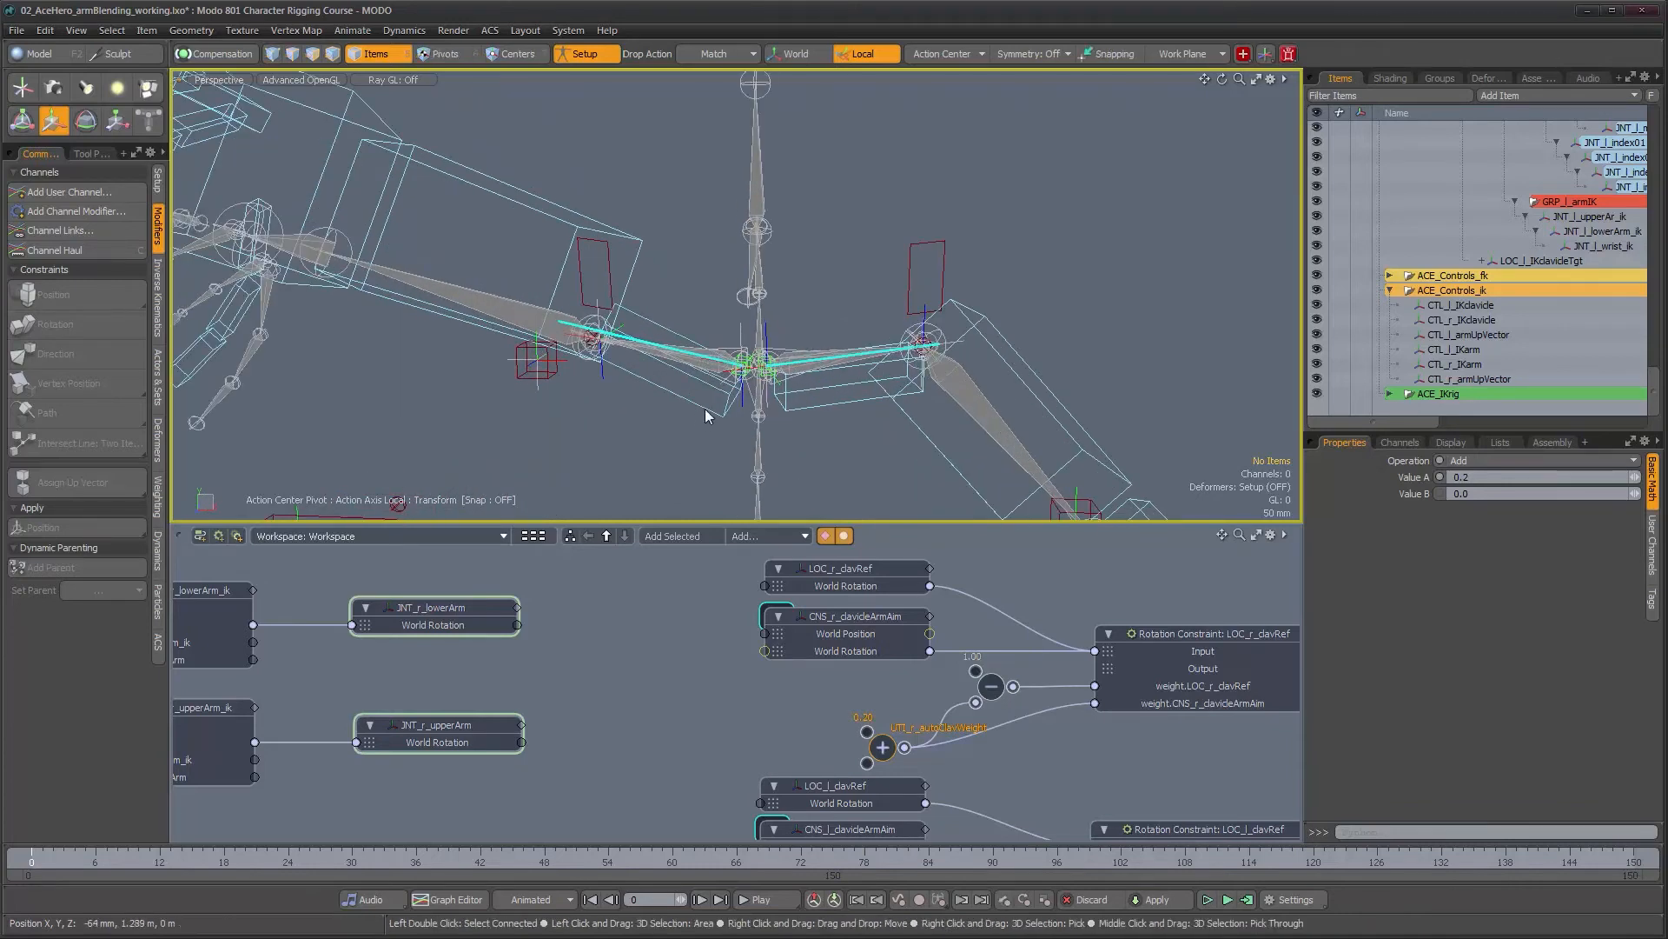
Try rotating the CTL_r_clavicle control to test the FK clavicle, and undo the rotation
key("q")
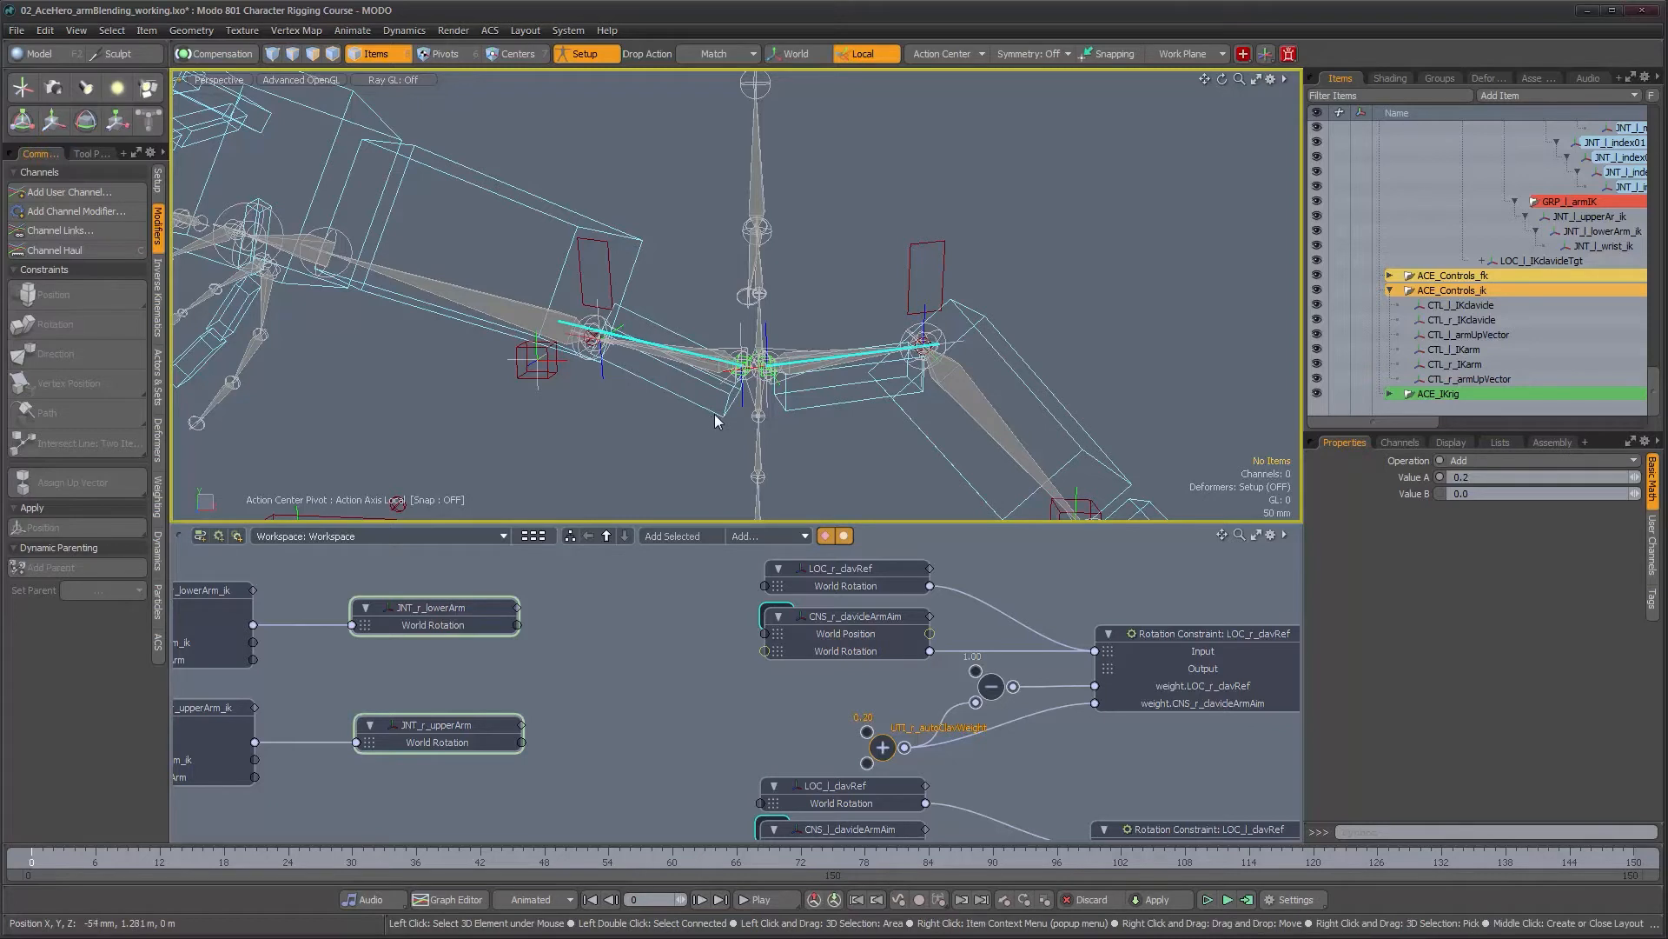
left_click(716, 417)
key("e")
left_click_drag(701, 410, 702, 374)
key("ctrl+z")
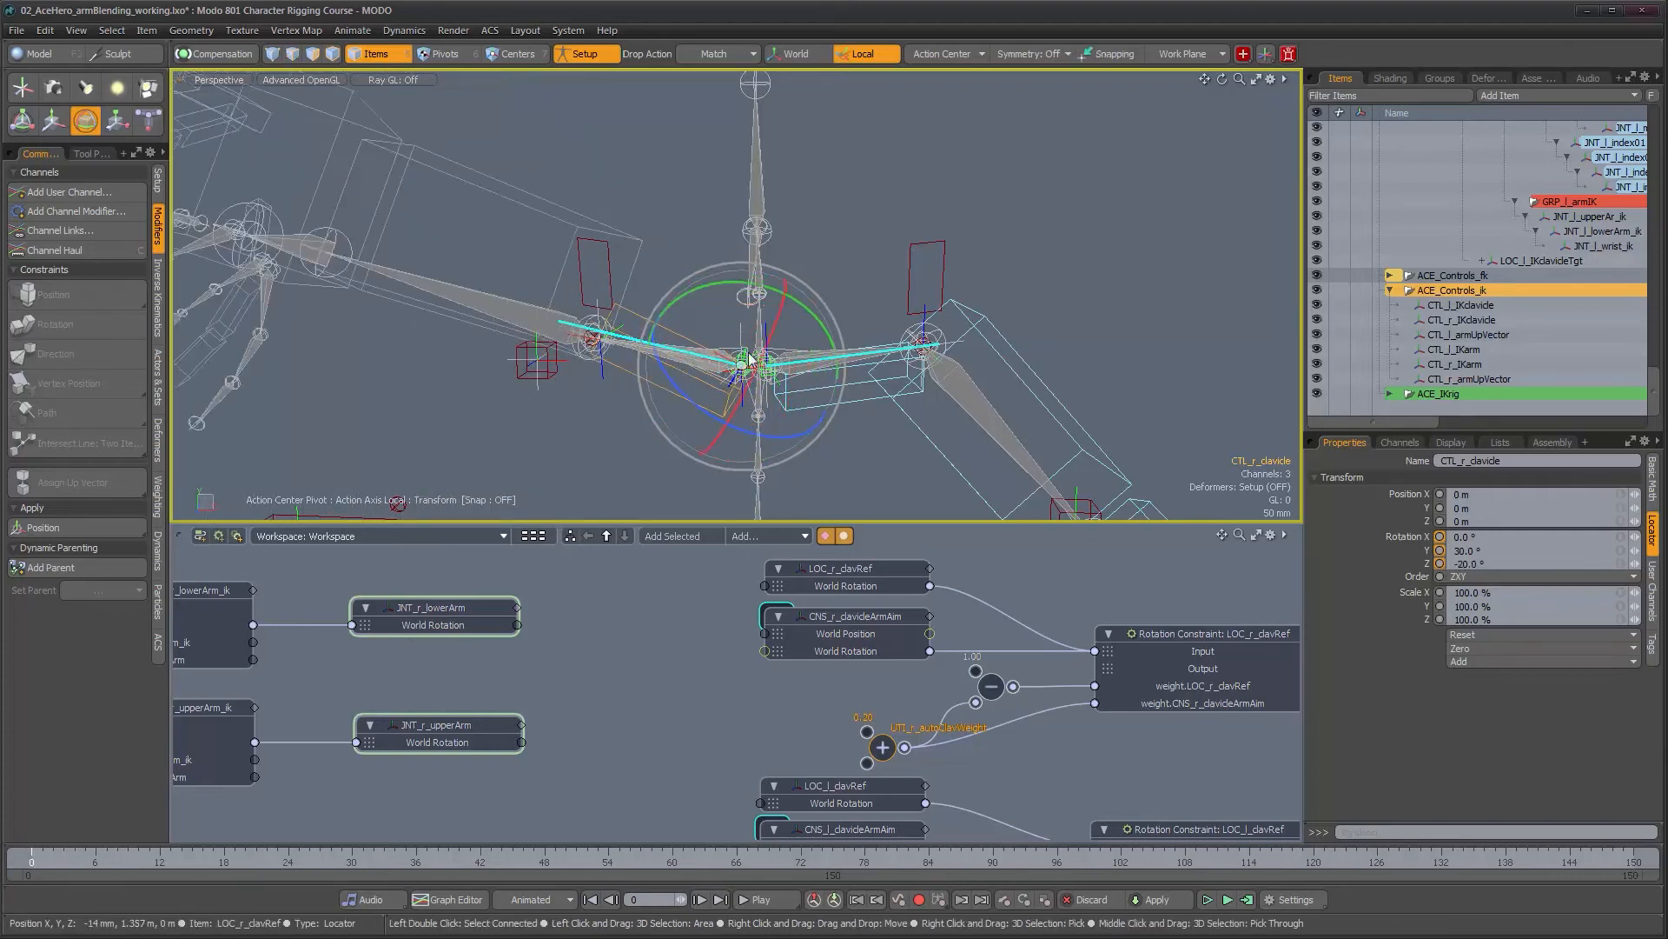
key("q")
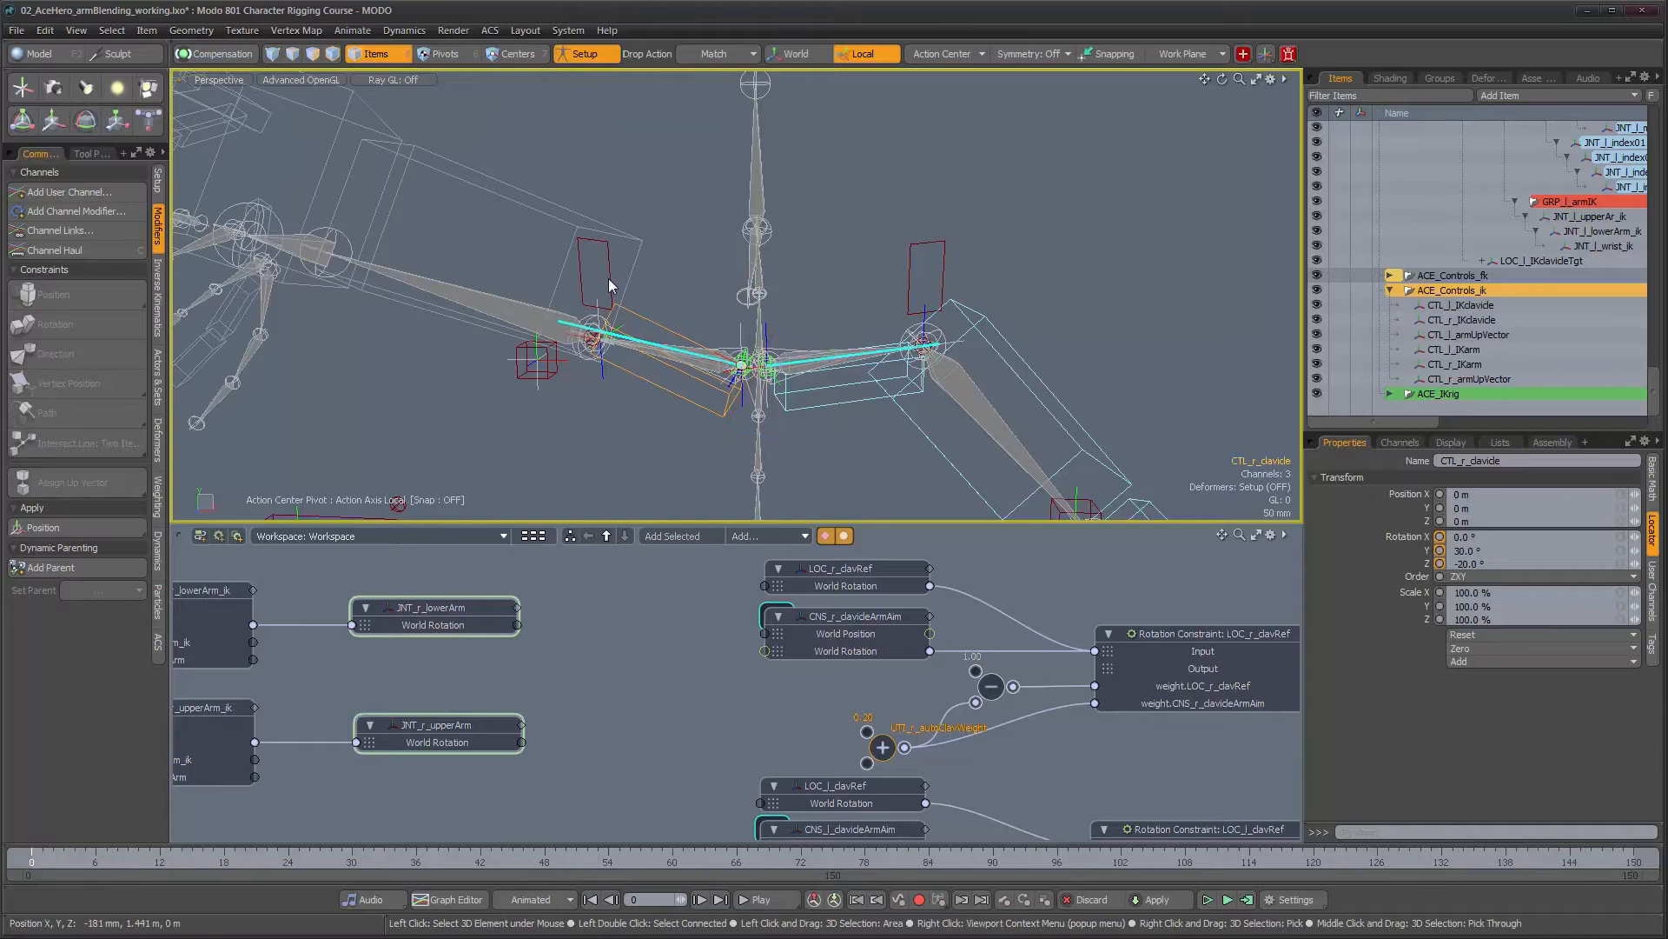
Try raising the CTL_r_IKclavicle control about 81 mm in Y and 18 mm in Z, and undo the move
left_click(609, 278)
key("w")
left_click_drag(597, 338, 596, 270)
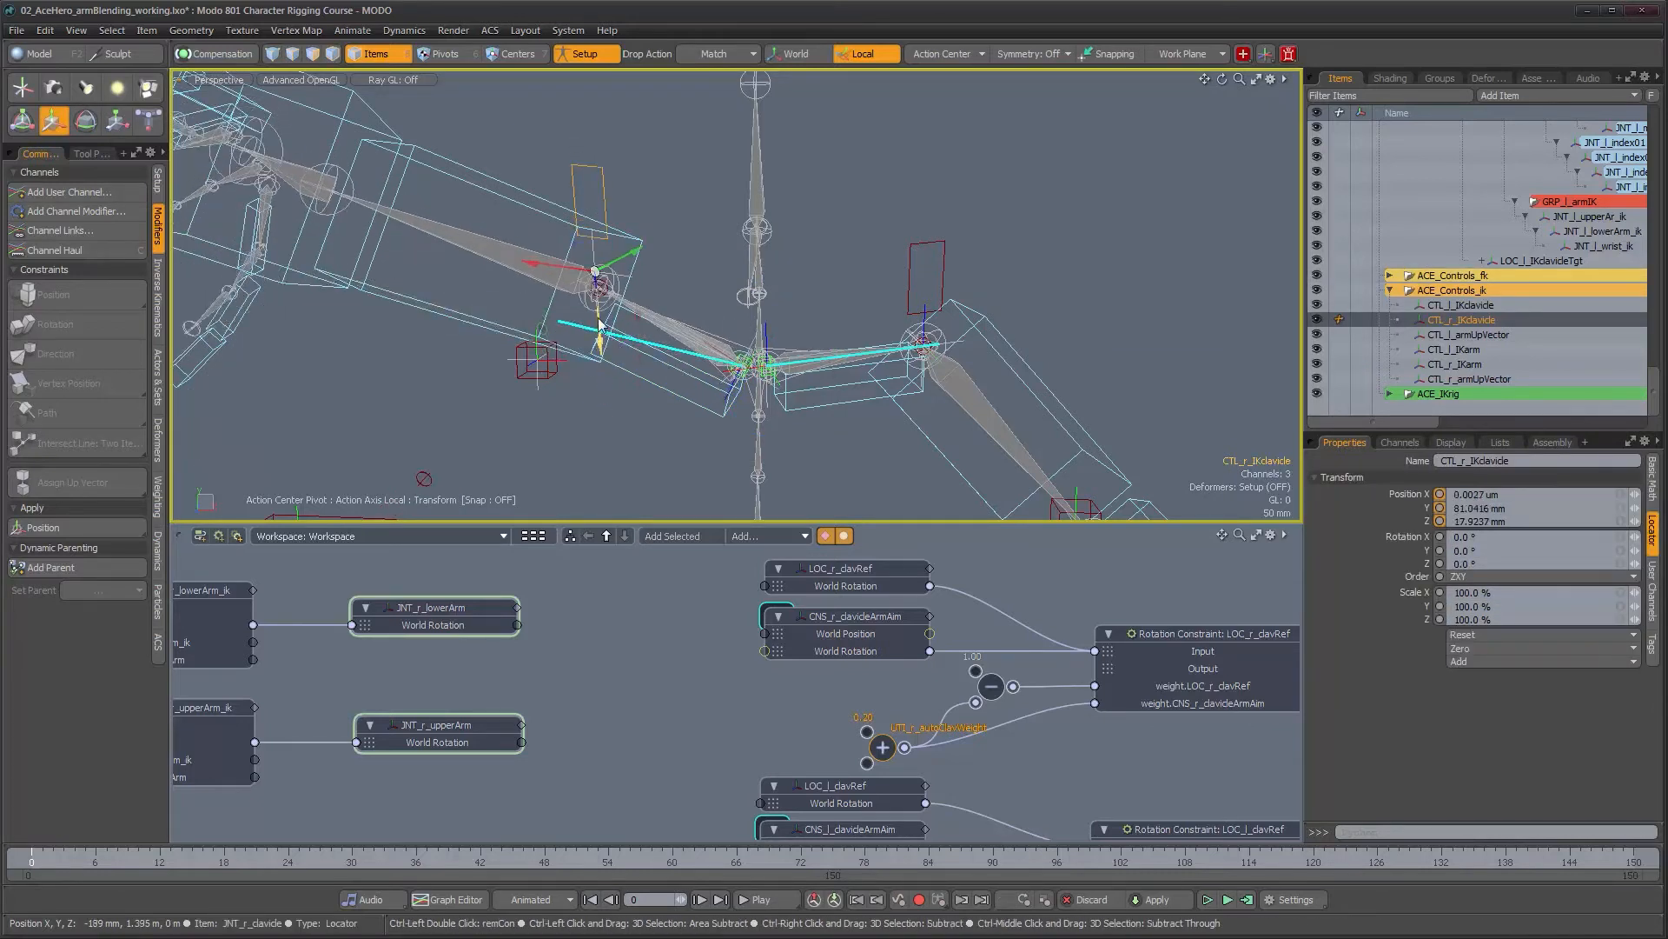
key("ctrl+z")
right_click_drag(712, 320, 658, 306, "alt")
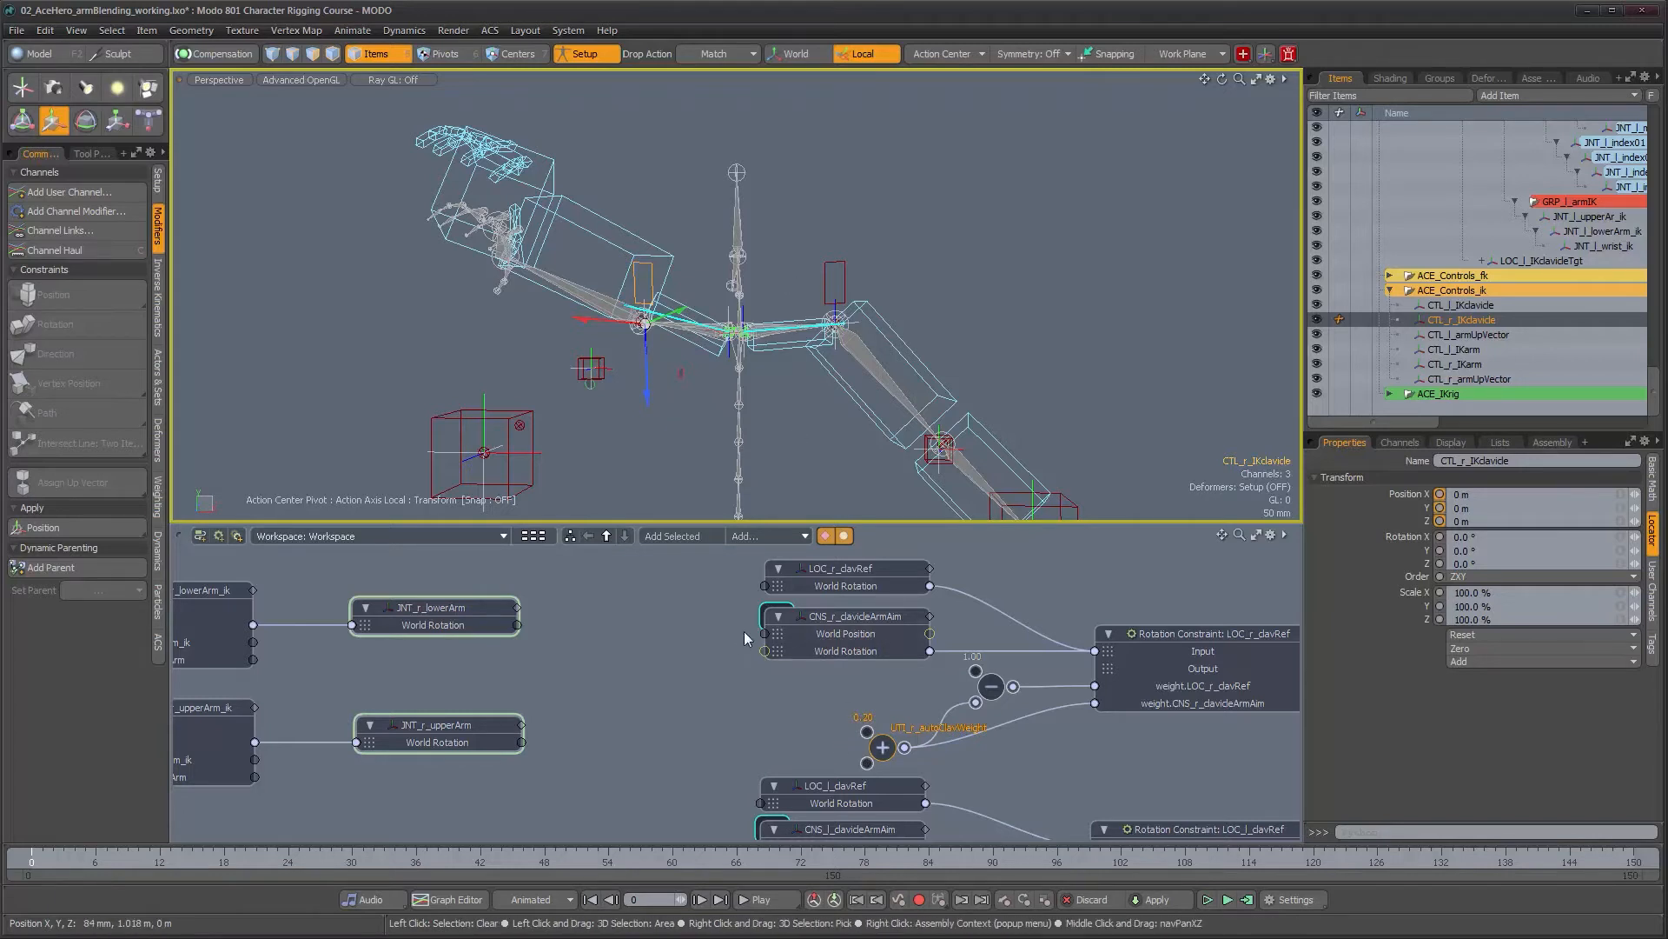
Add a new locator to the scene and name it RIG_r_claviclePosRef
left_click_drag(546, 706, 761, 707, "alt")
left_click_drag(702, 410, 715, 364, "alt")
scroll(678, 373, "up", 3)
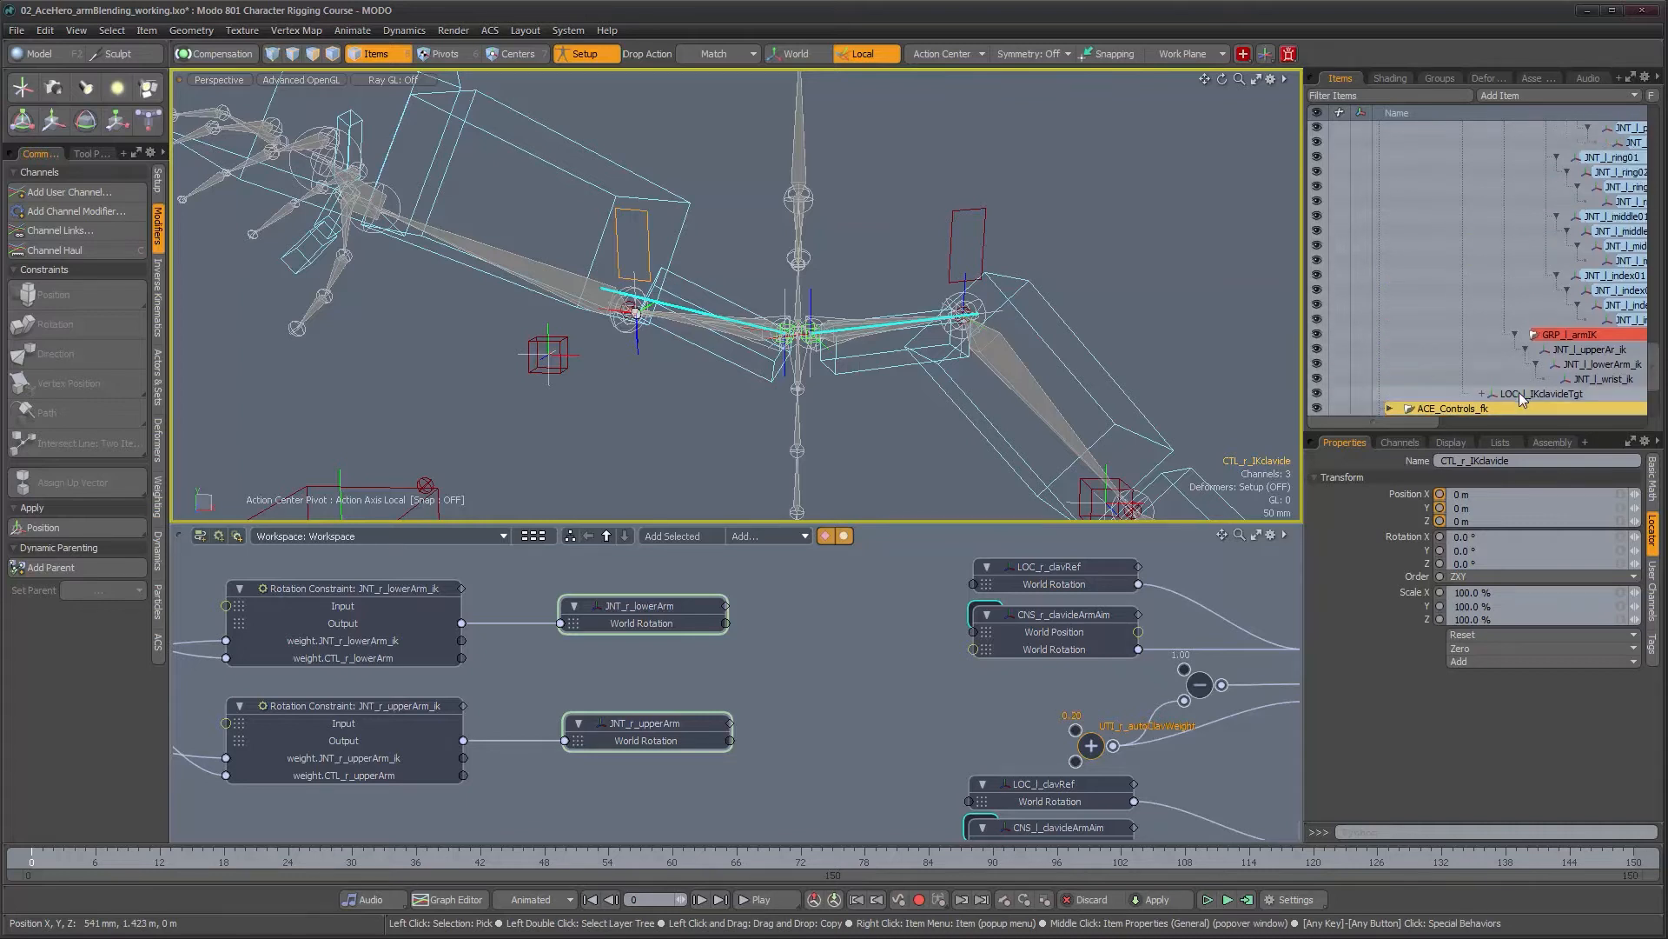
key("n")
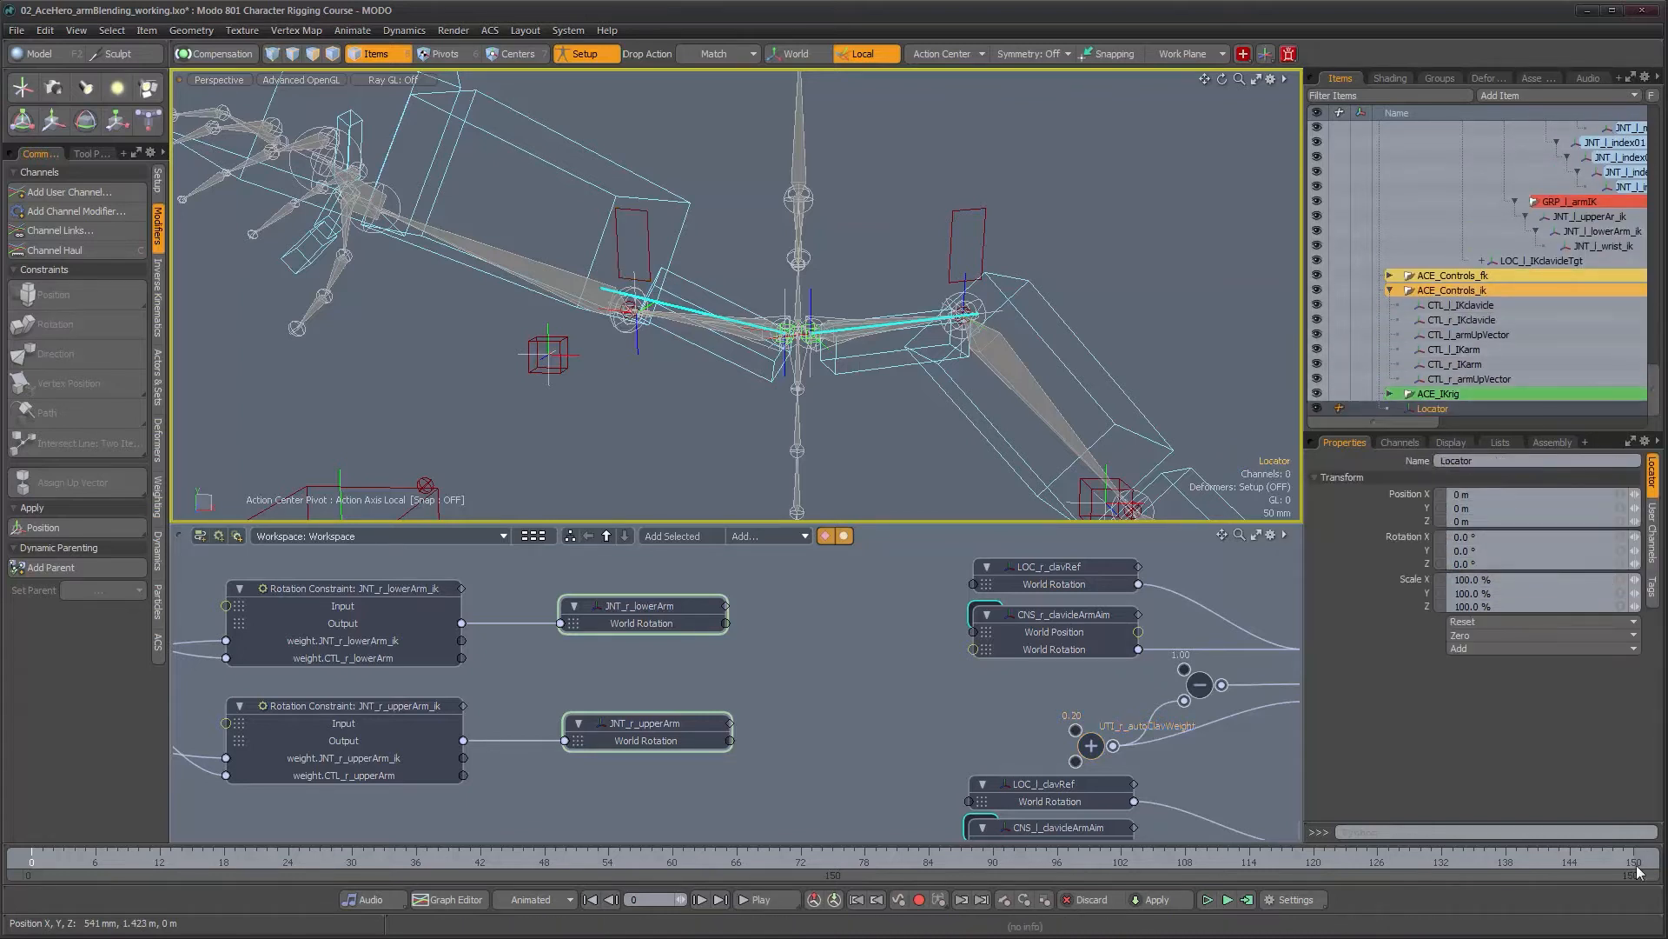
double_click(1448, 409)
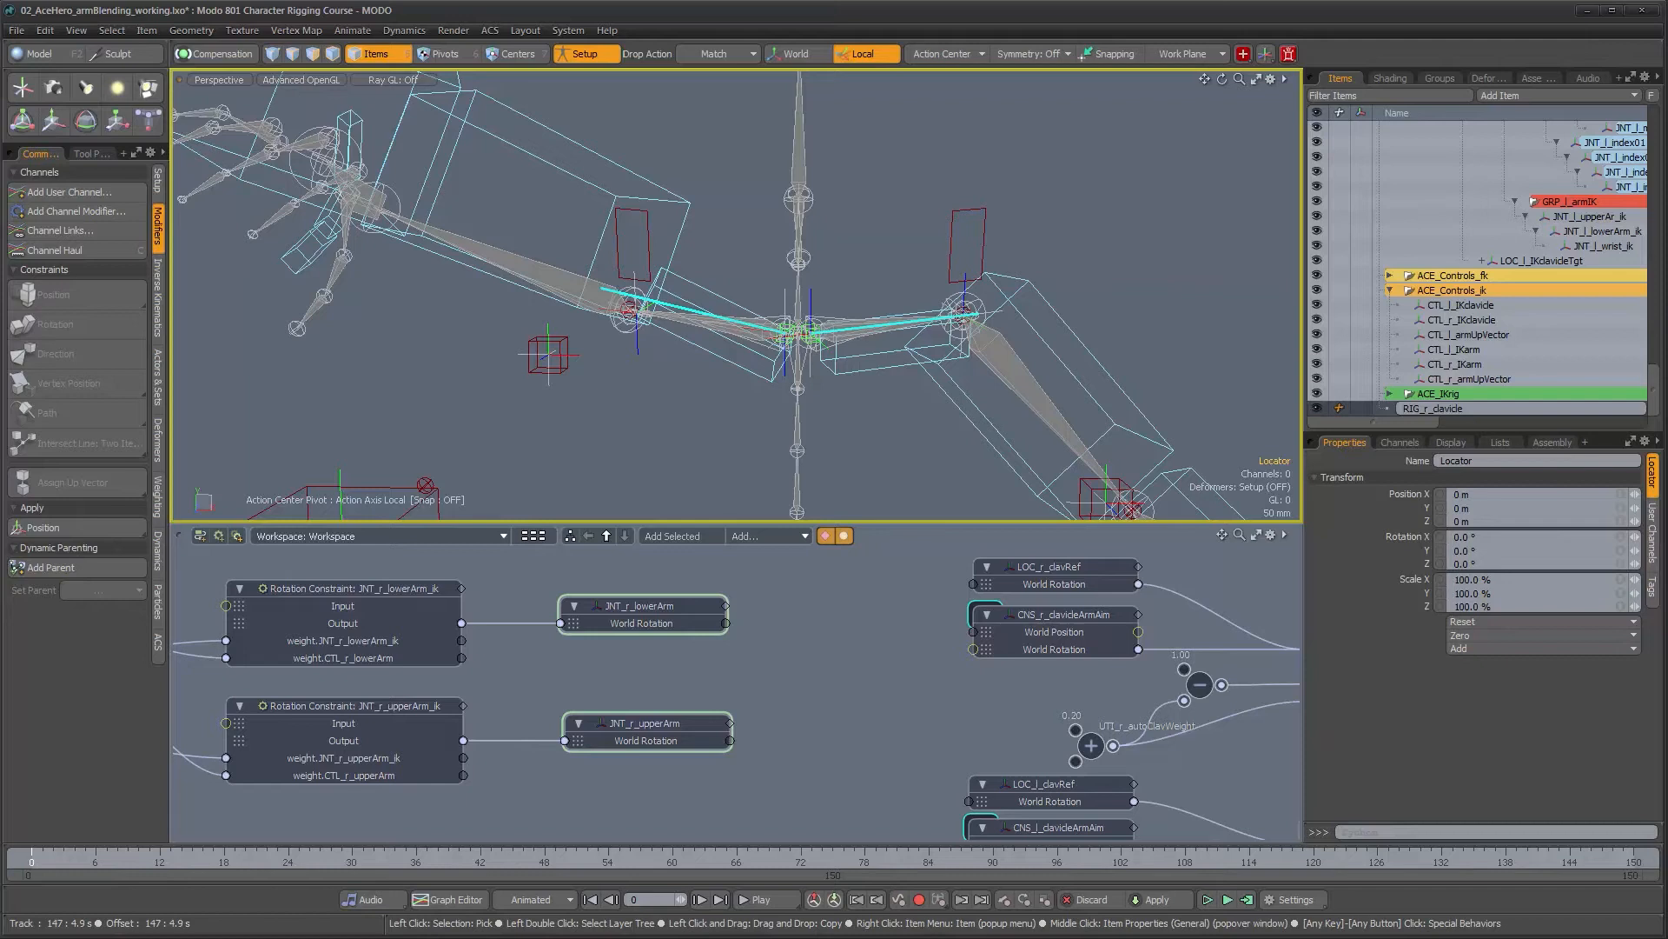
key("Return")
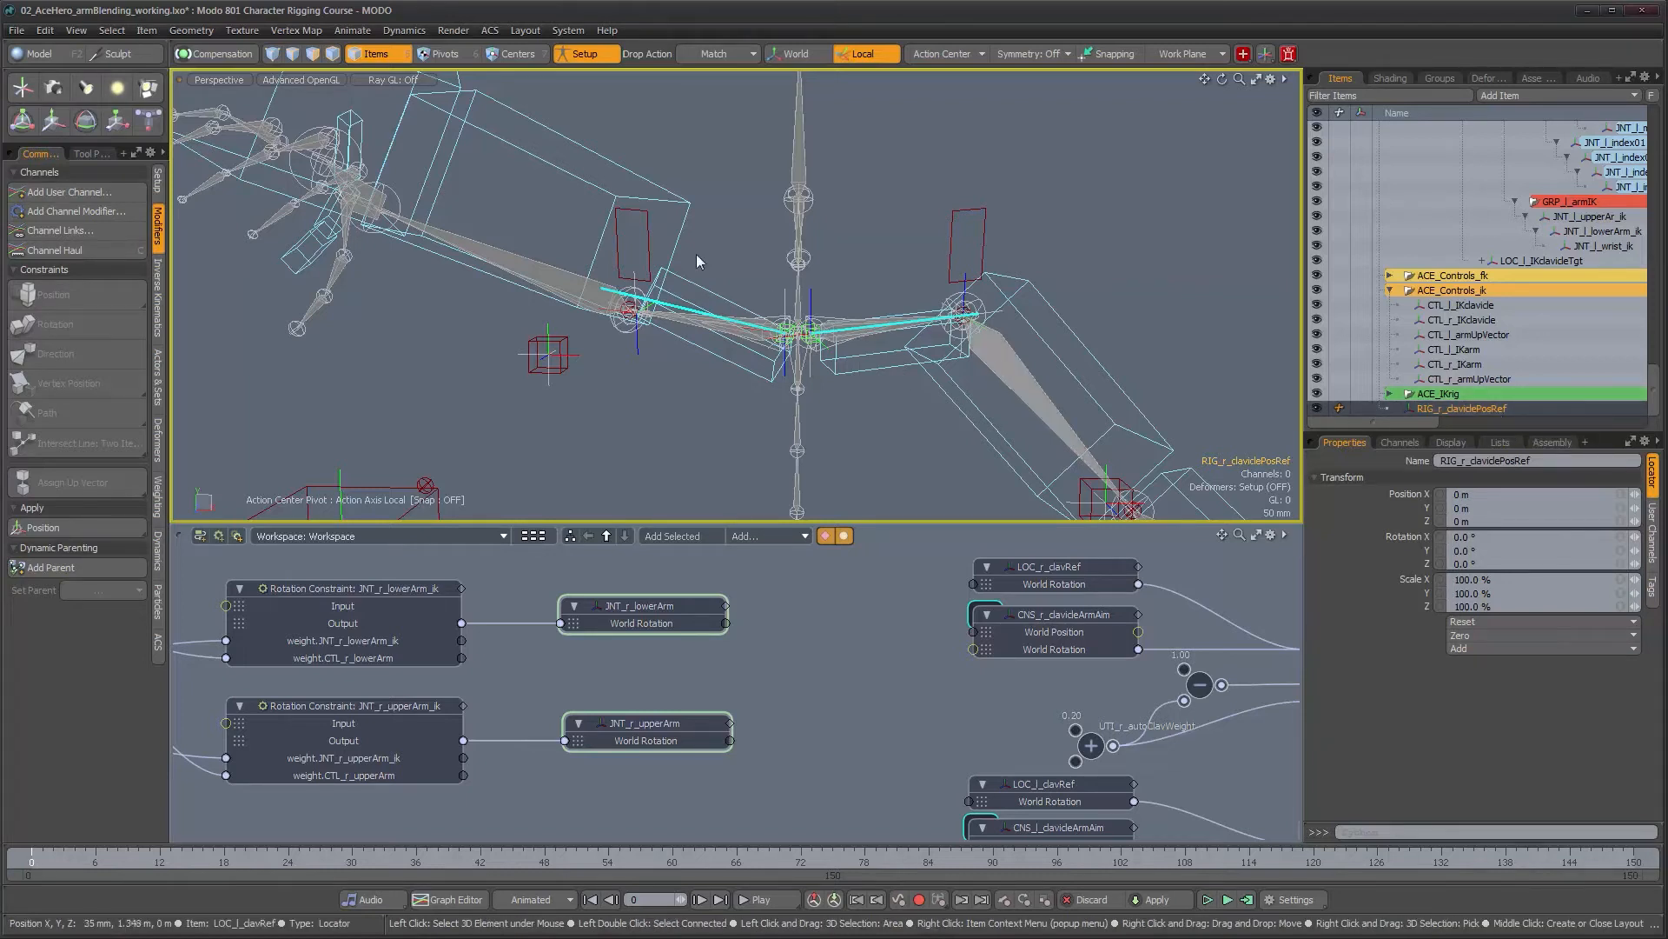
Match RIG_r_claviclePosRef's position and rotation to the right shoulder at the outer end of the clavicle
left_click_drag(648, 247, 628, 408, "alt")
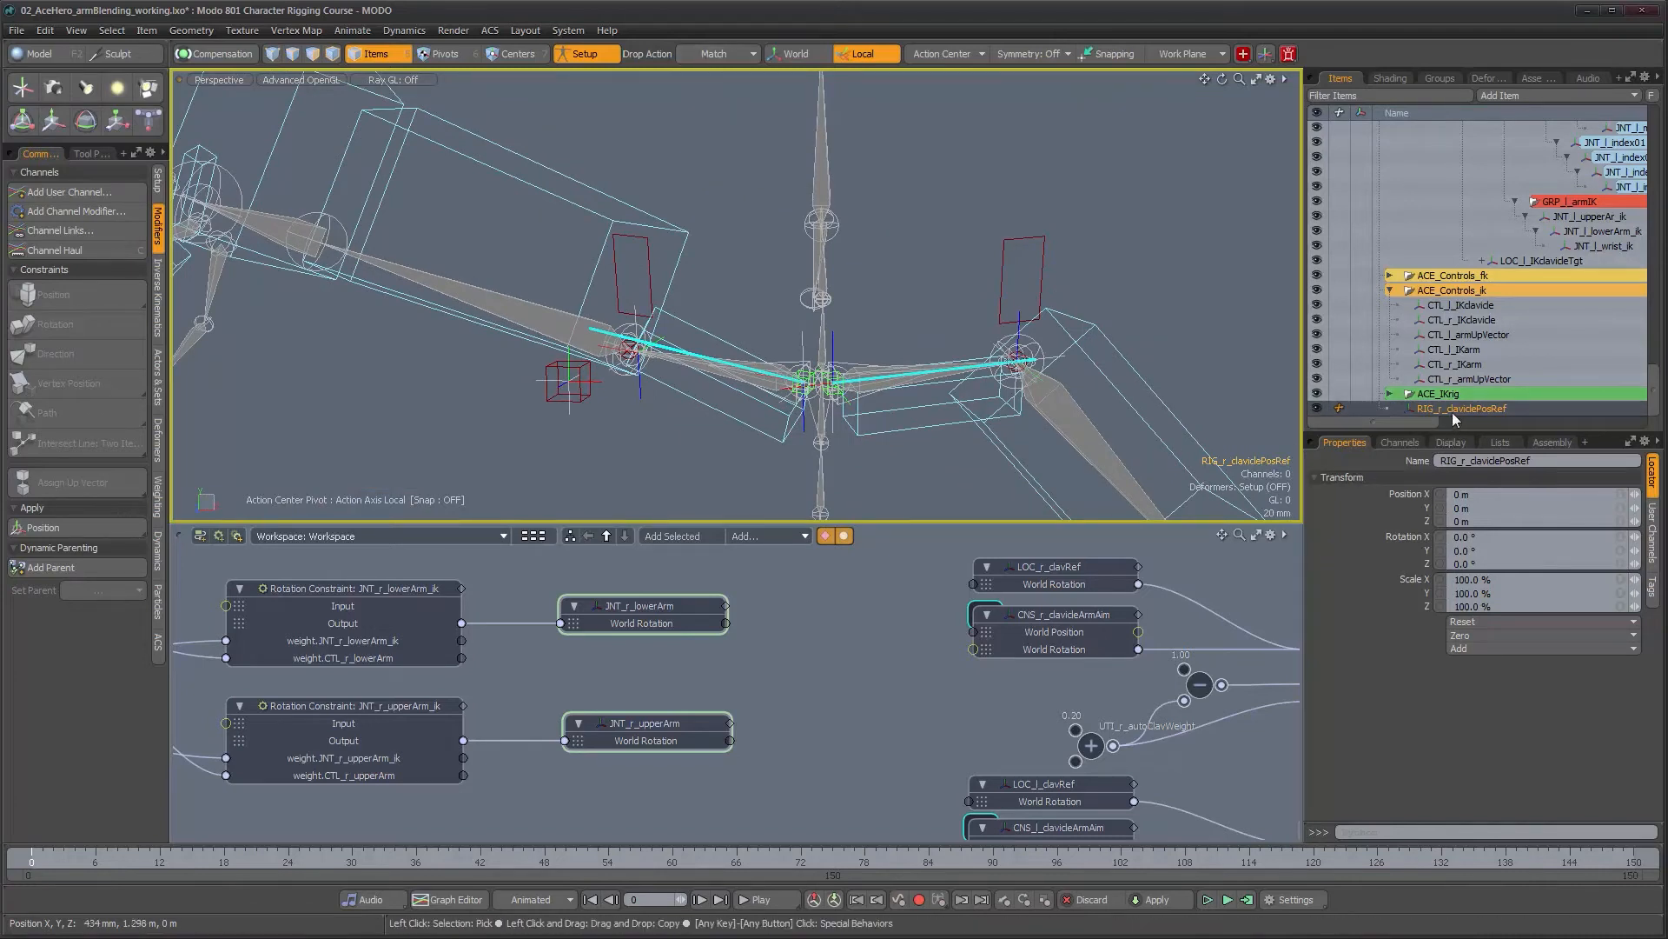
scroll(1452, 409, "down", 1)
left_click_drag(649, 278, 730, 303, "alt")
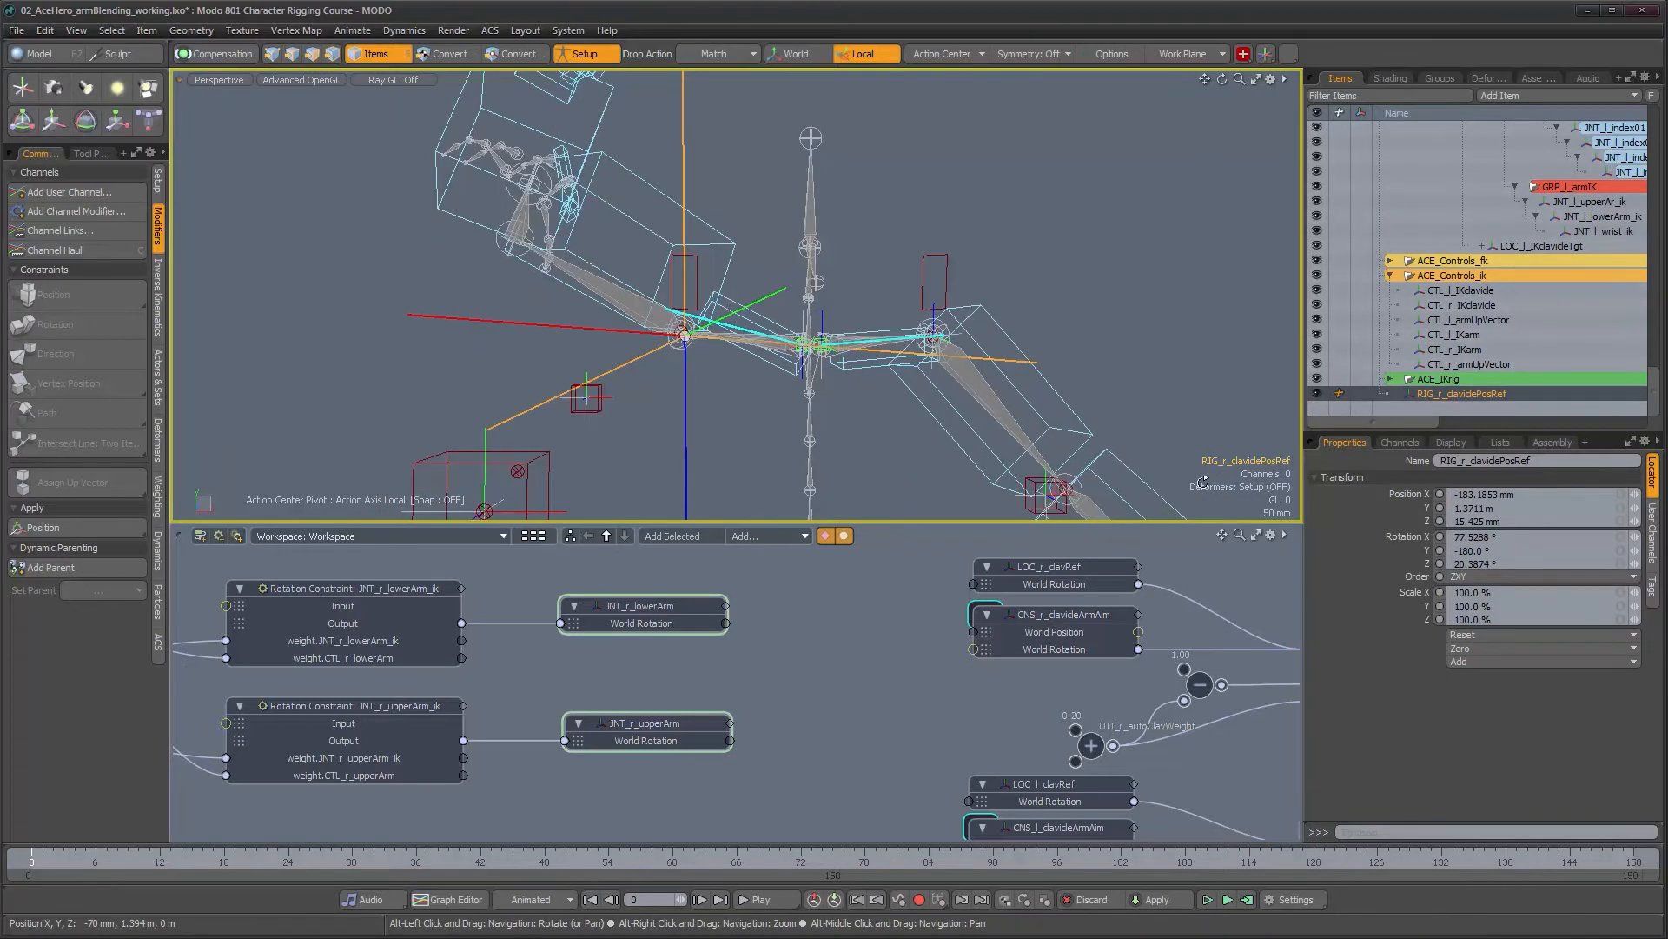
Give RIG_r_claviclePosRef a custom non-solid Box shape with Replace style, sized about 56.5 mm on all axes
left_click(1451, 442)
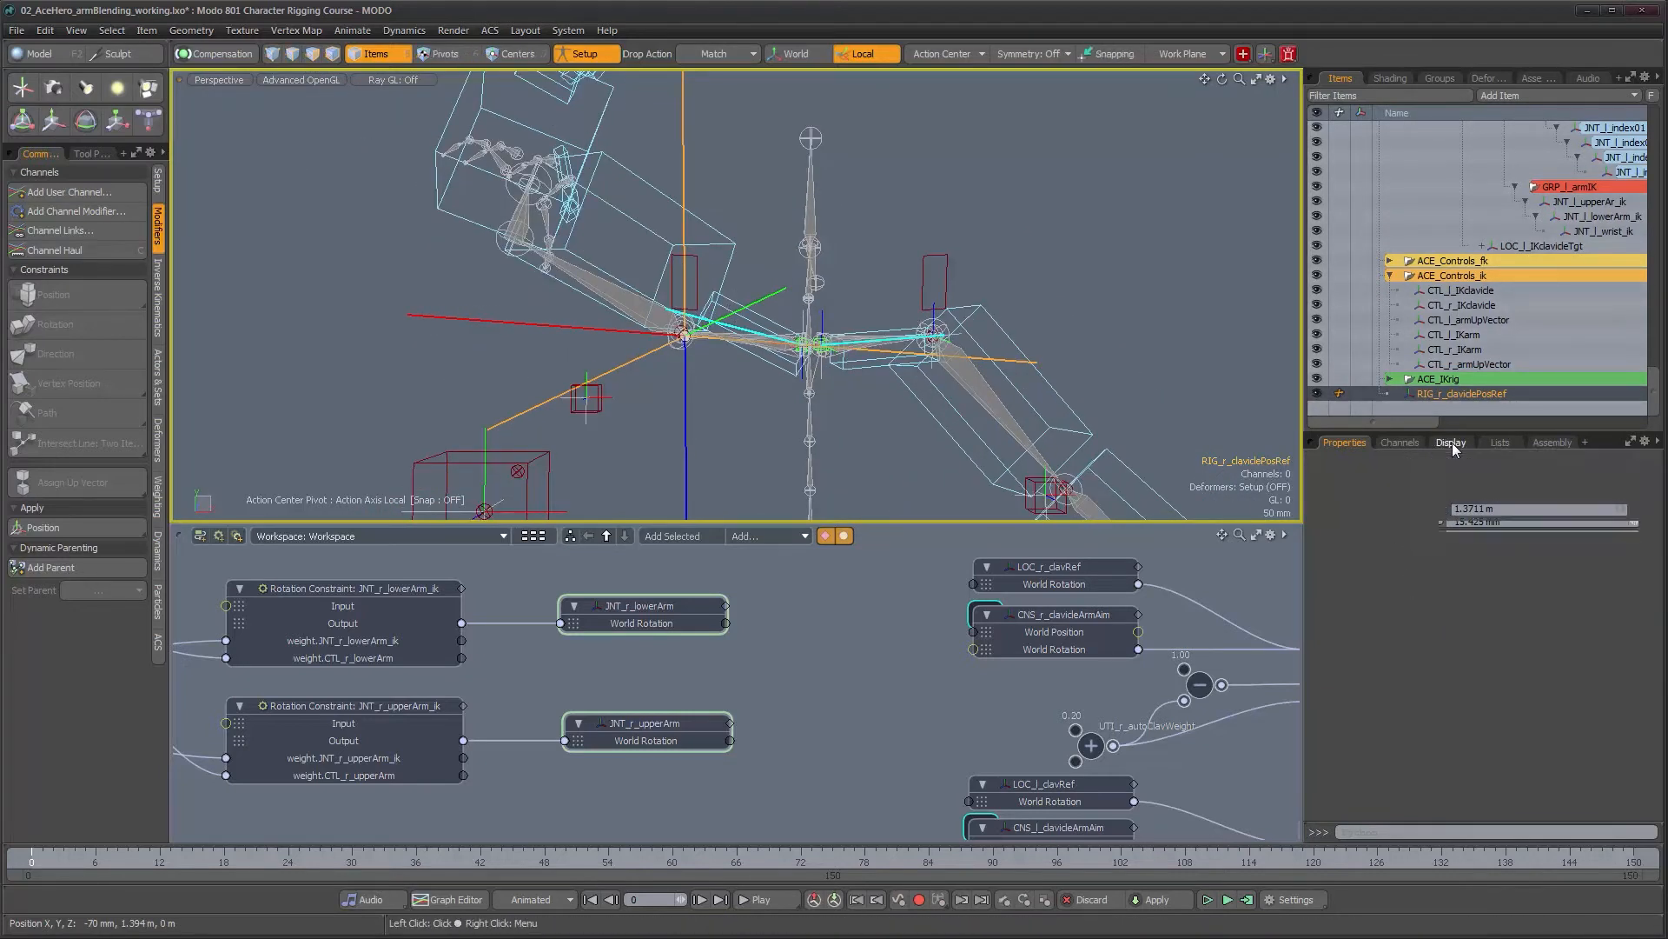
left_click(1500, 479)
left_click(1501, 494)
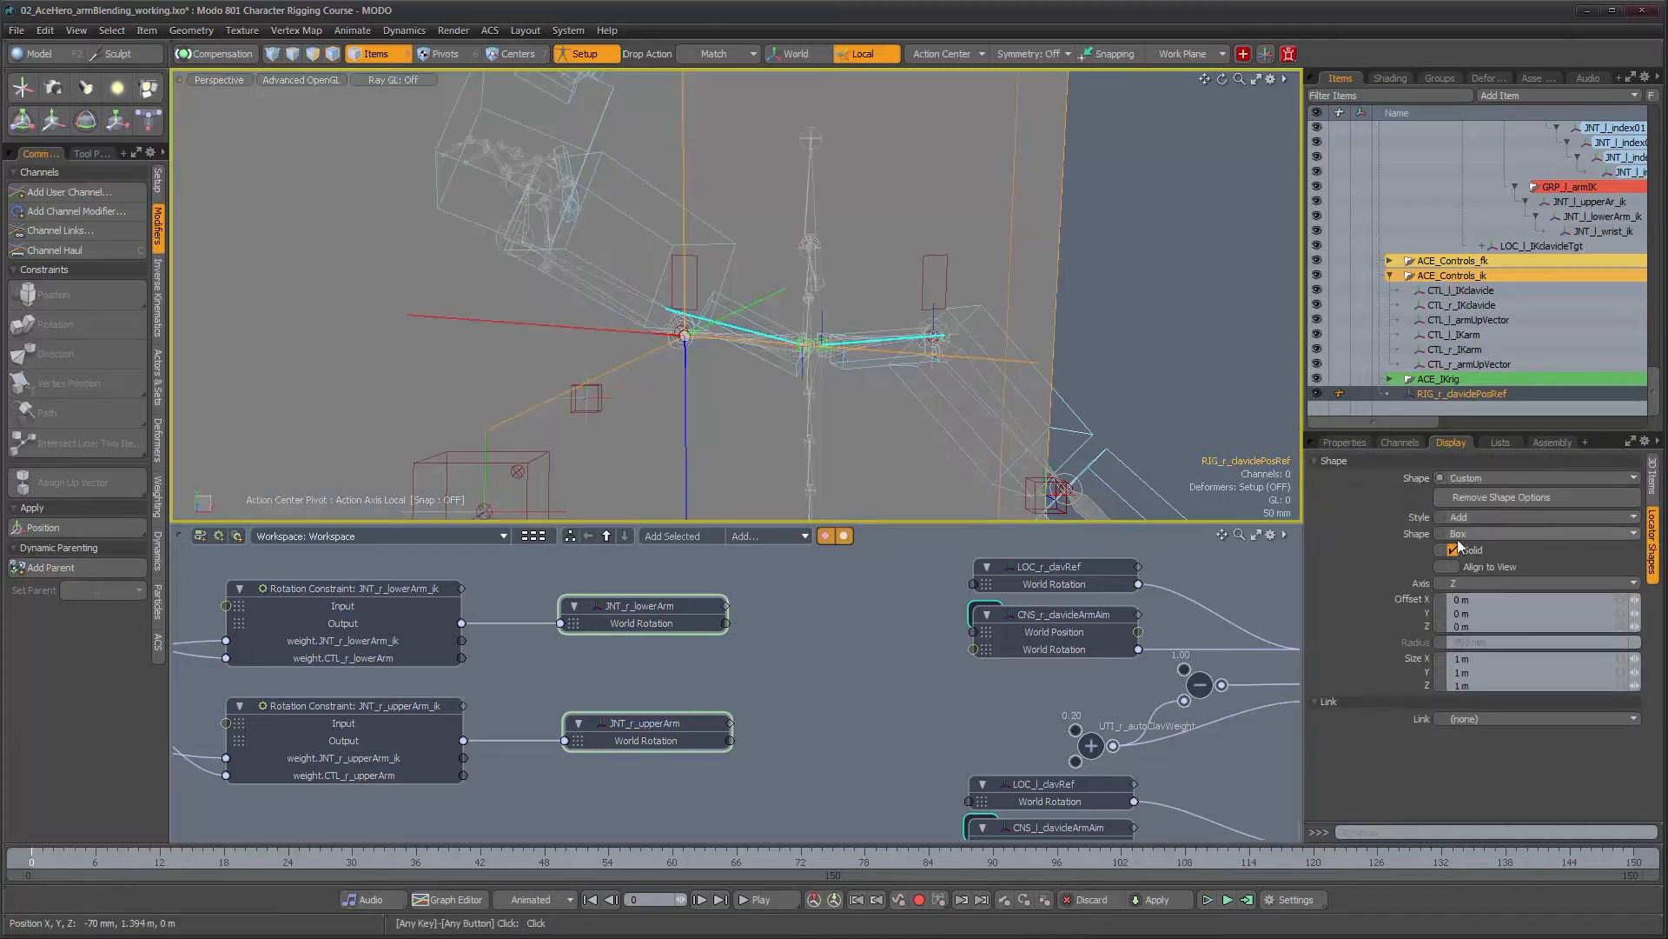
left_click(1475, 519)
left_click(1477, 534)
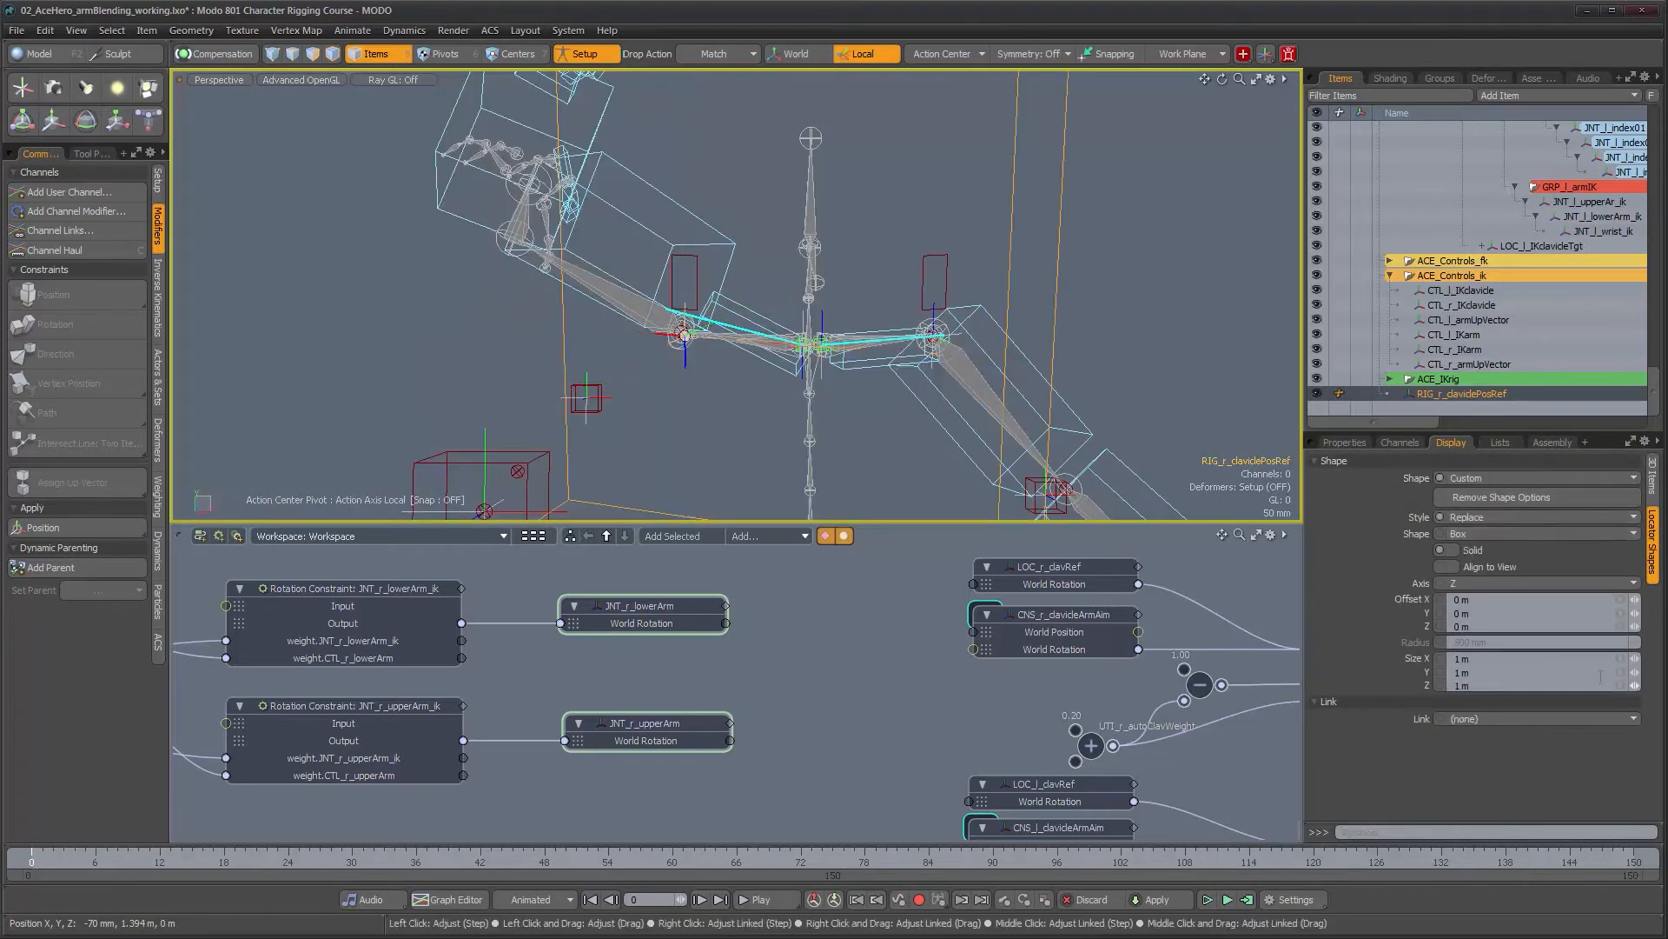
right_click_drag(1634, 658, 1596, 658)
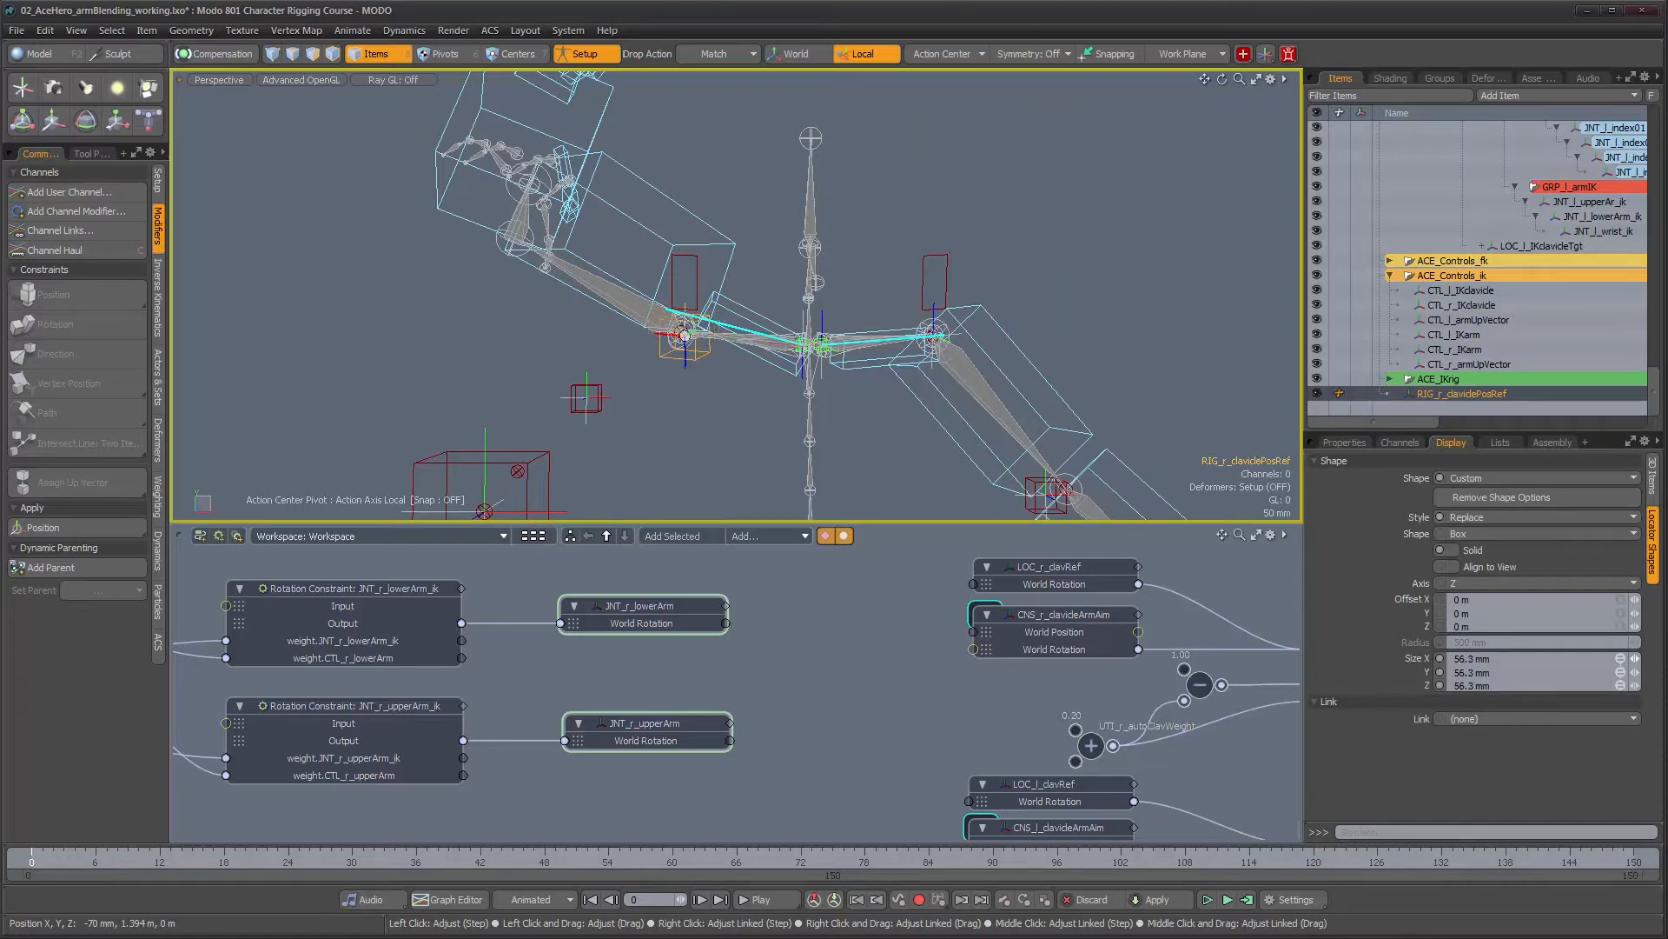
Reset the rotation of the right clavicle FK control CTL_r_clavicle
left_click_drag(790, 274, 732, 297, "alt")
scroll(752, 348, "up", 3)
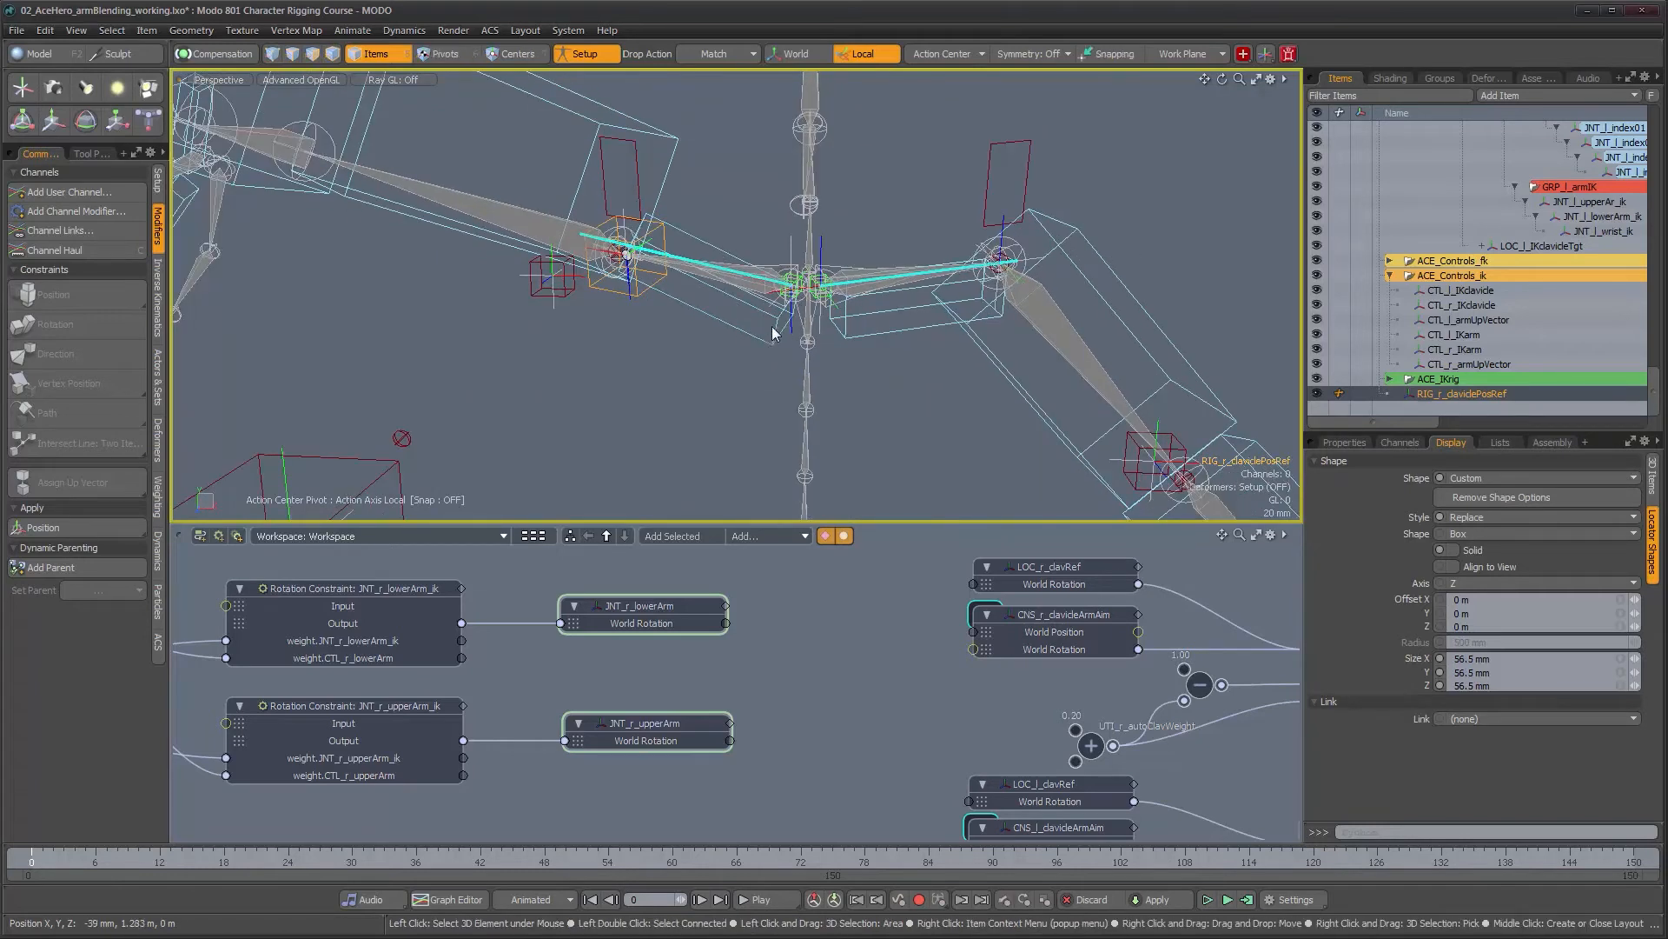
scroll(773, 333, "up", 2)
left_click(788, 251)
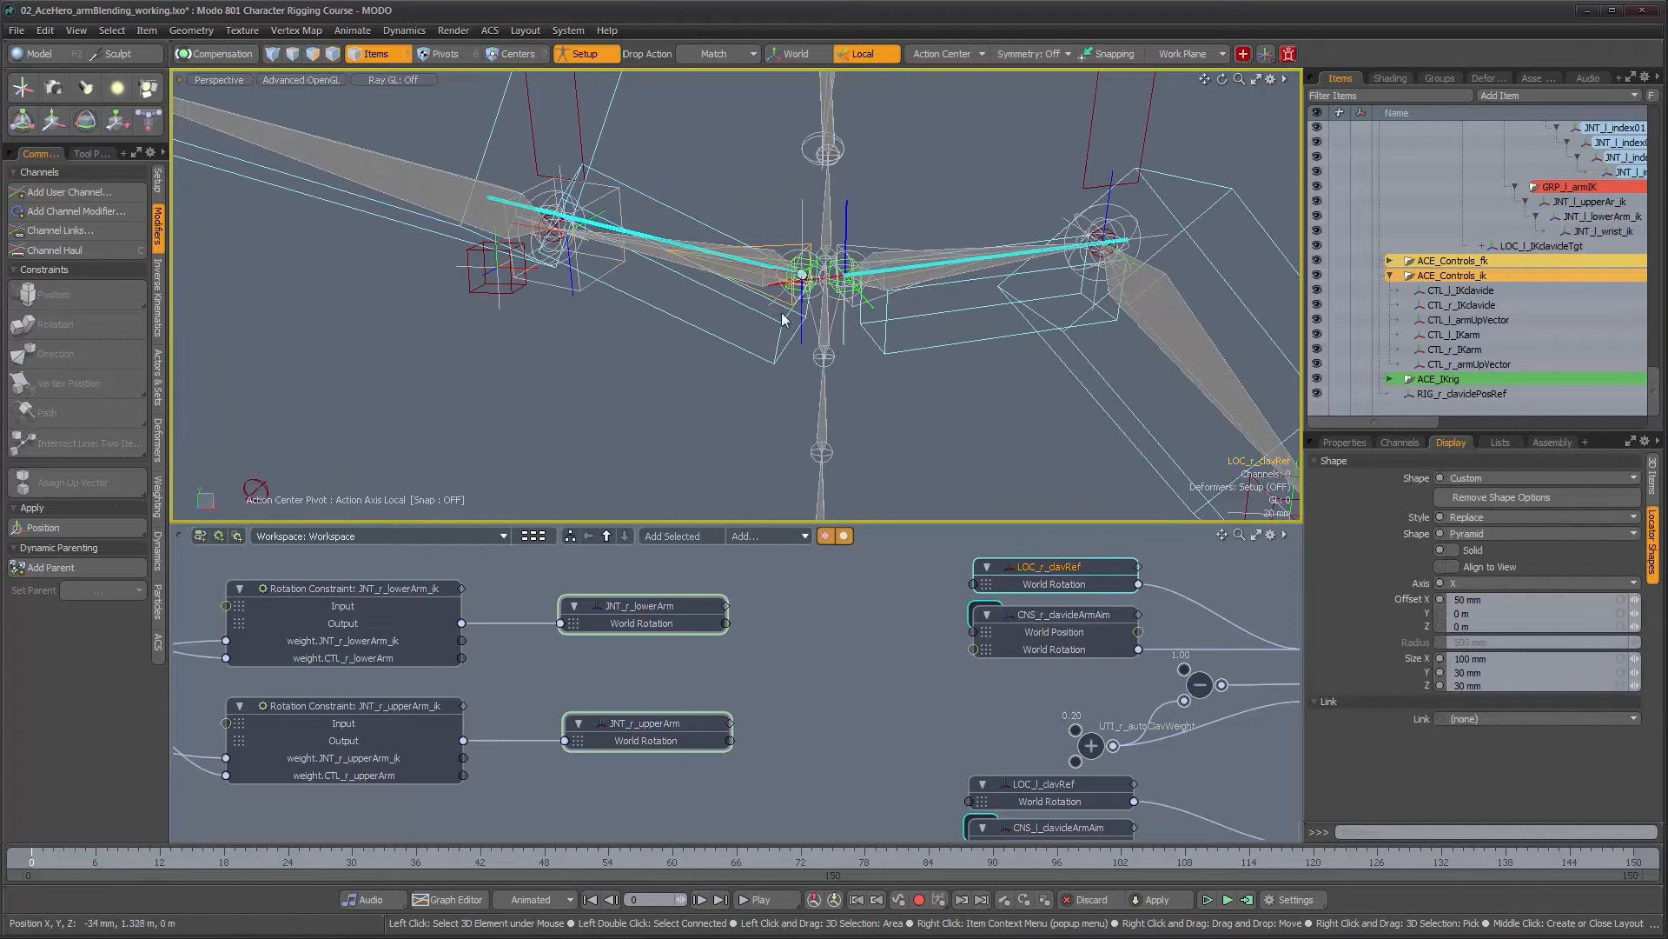
left_click(776, 356)
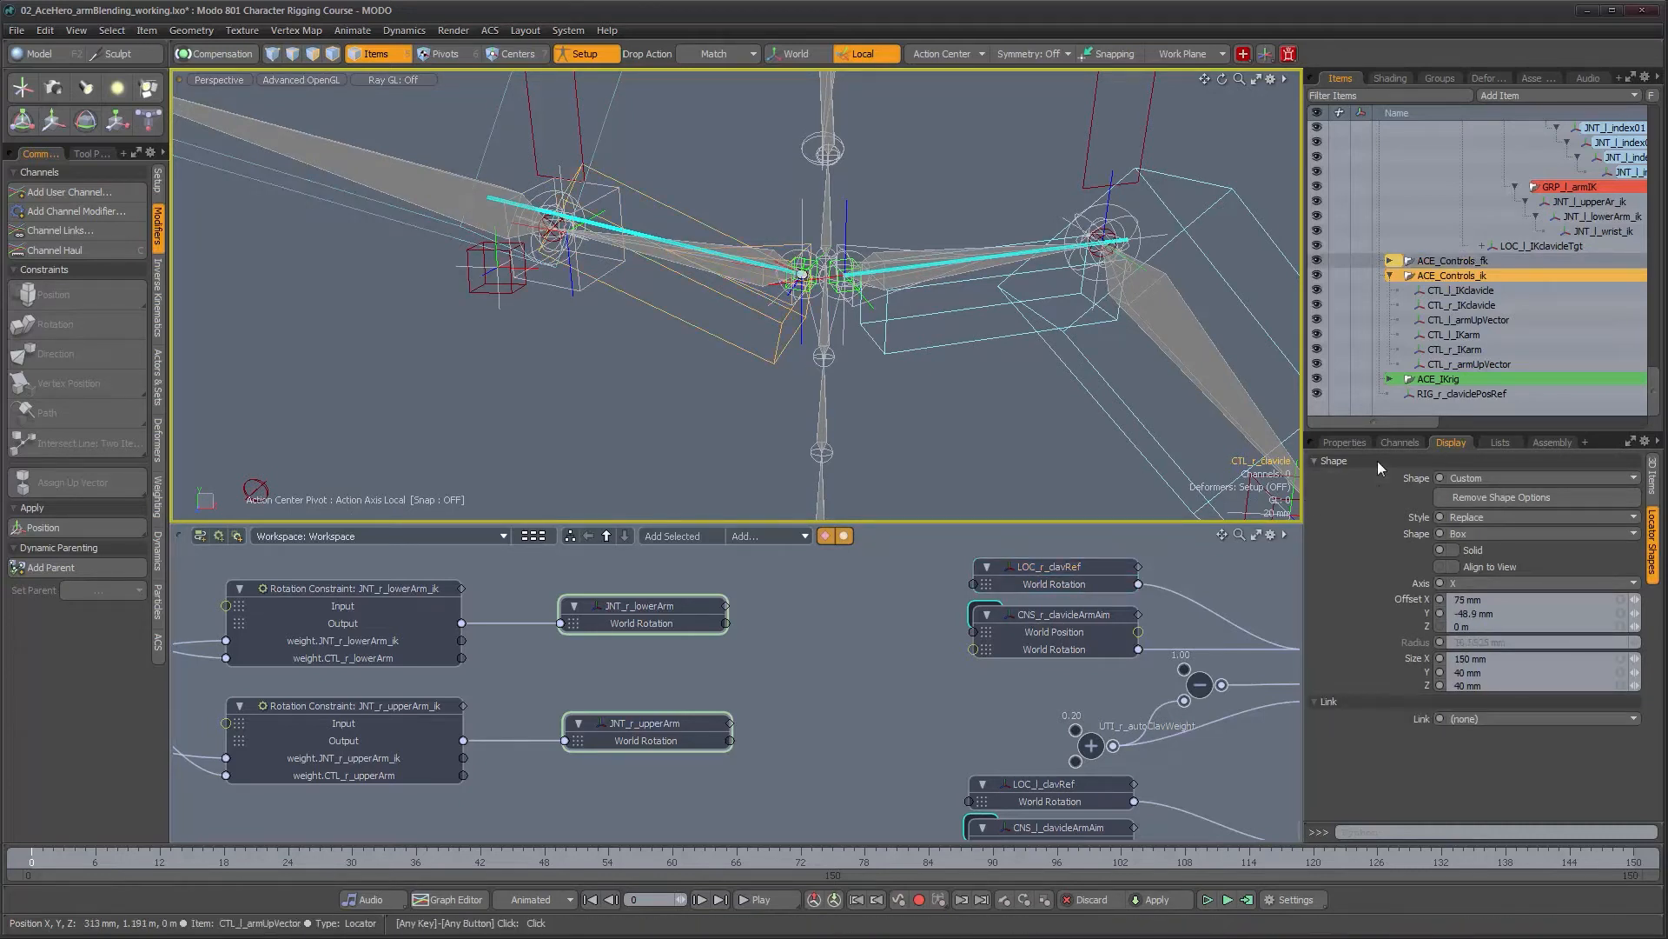
left_click(1356, 446)
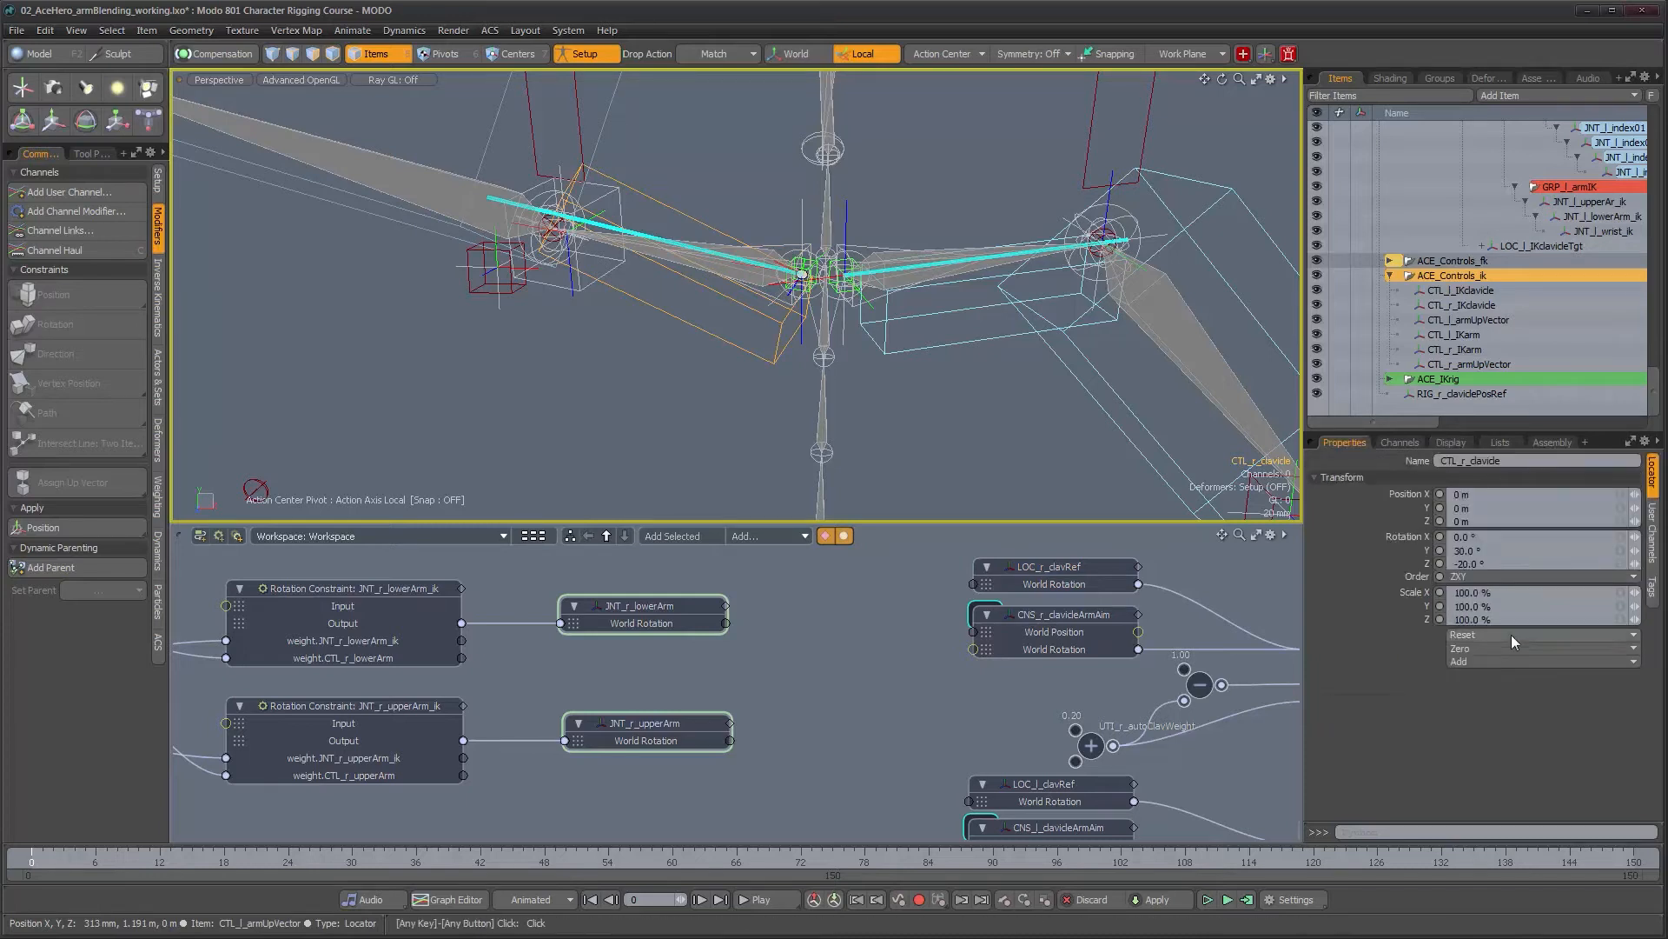
left_click(1510, 634)
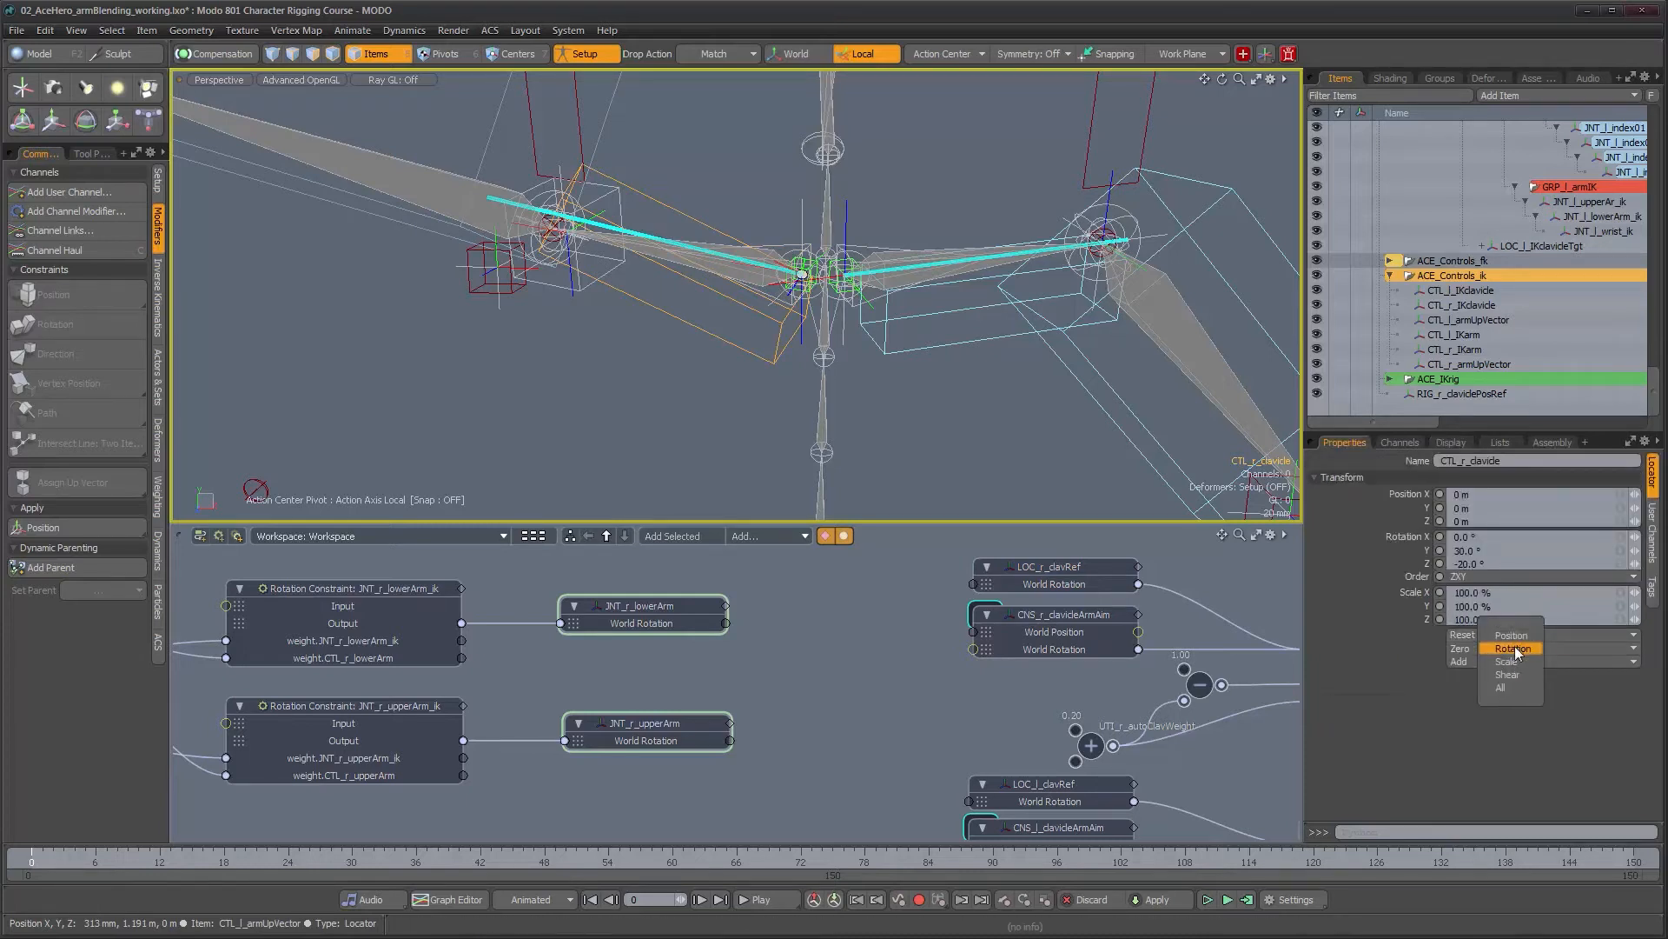
left_click(1513, 648)
left_click_drag(674, 376, 539, 364, "alt")
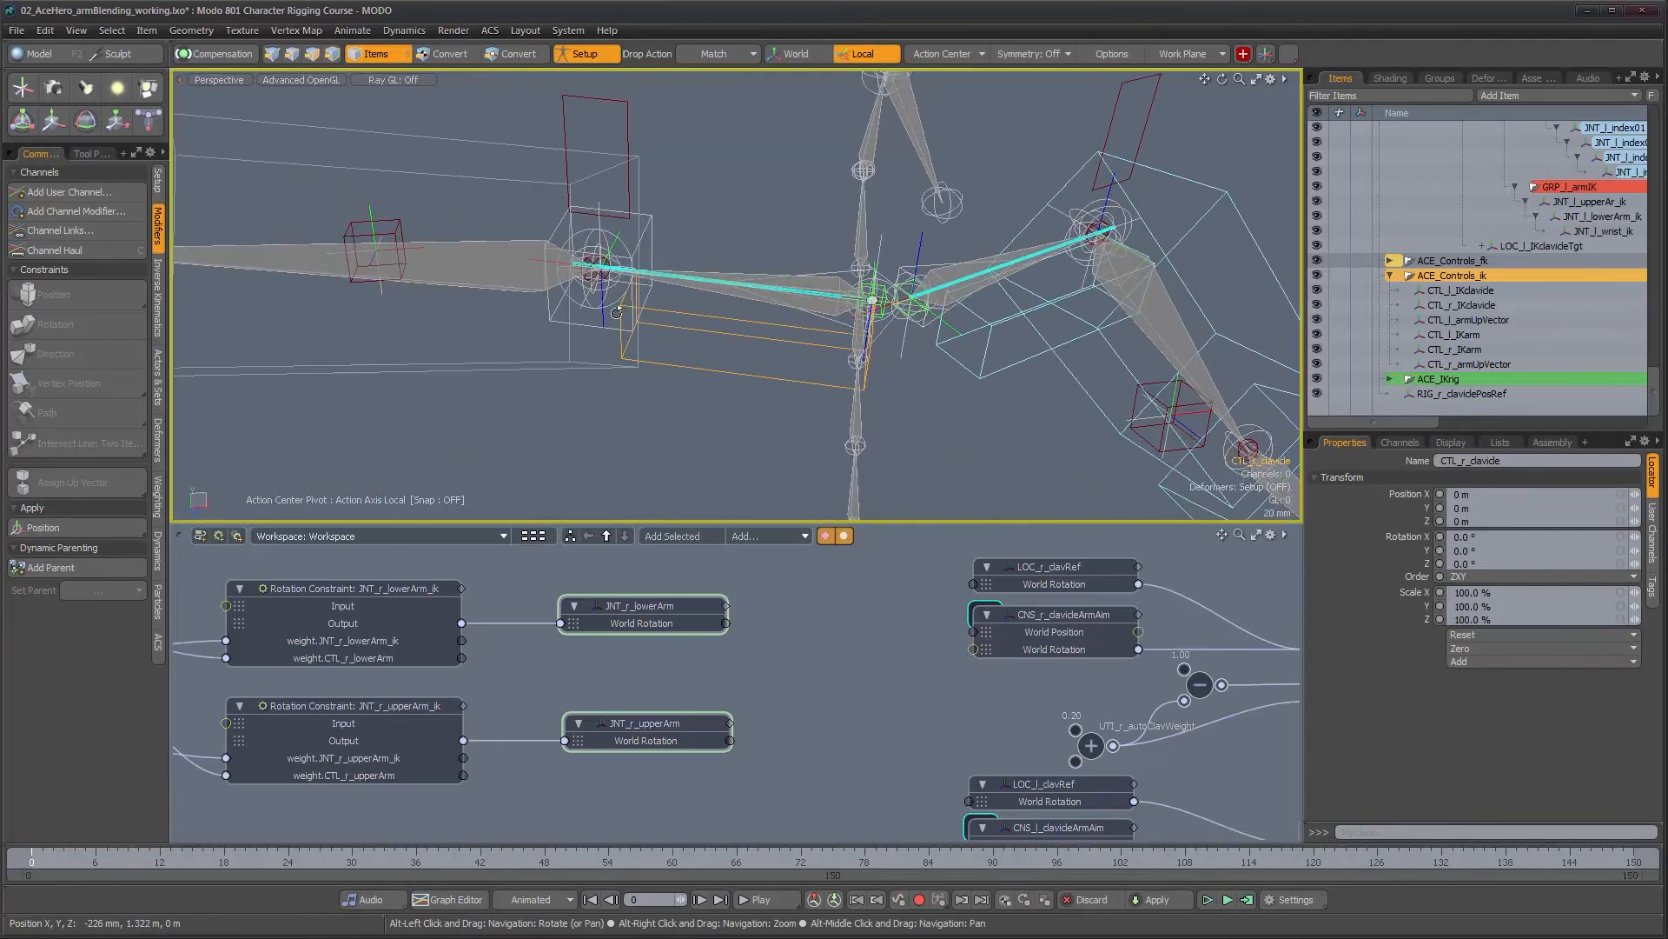
With compensation on, parent RIG_r_claviclePosRef in place under the upper spine joint just below the clavicles
left_click(1441, 393)
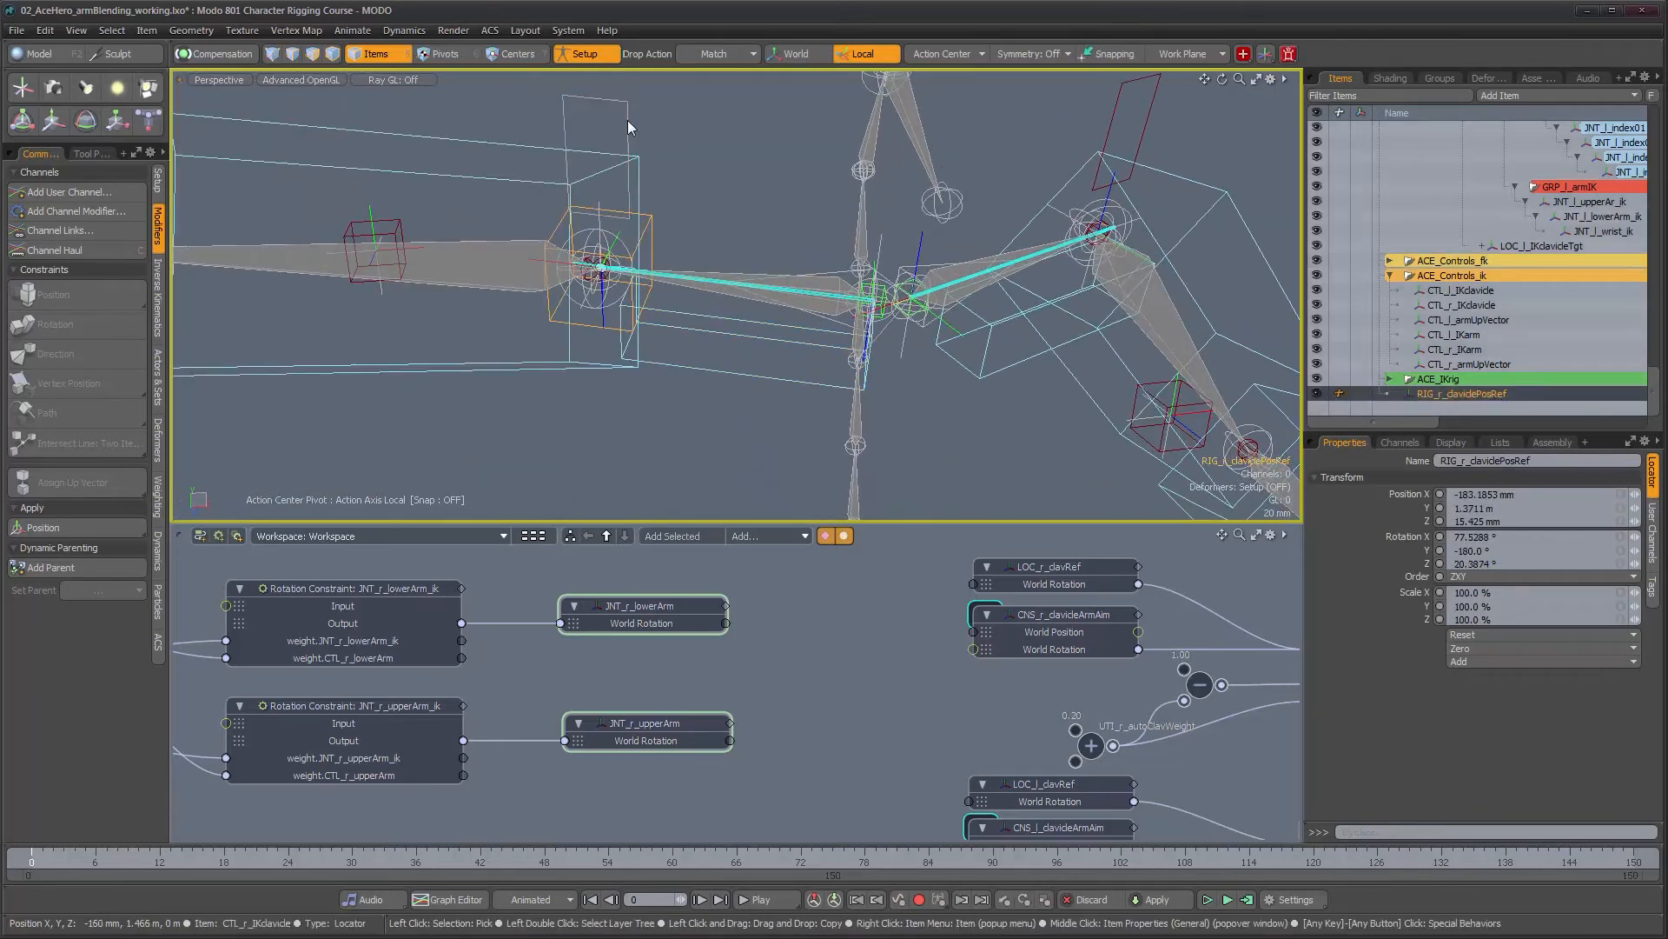
left_click_drag(658, 171, 682, 269, "alt")
left_click(805, 363, "shift")
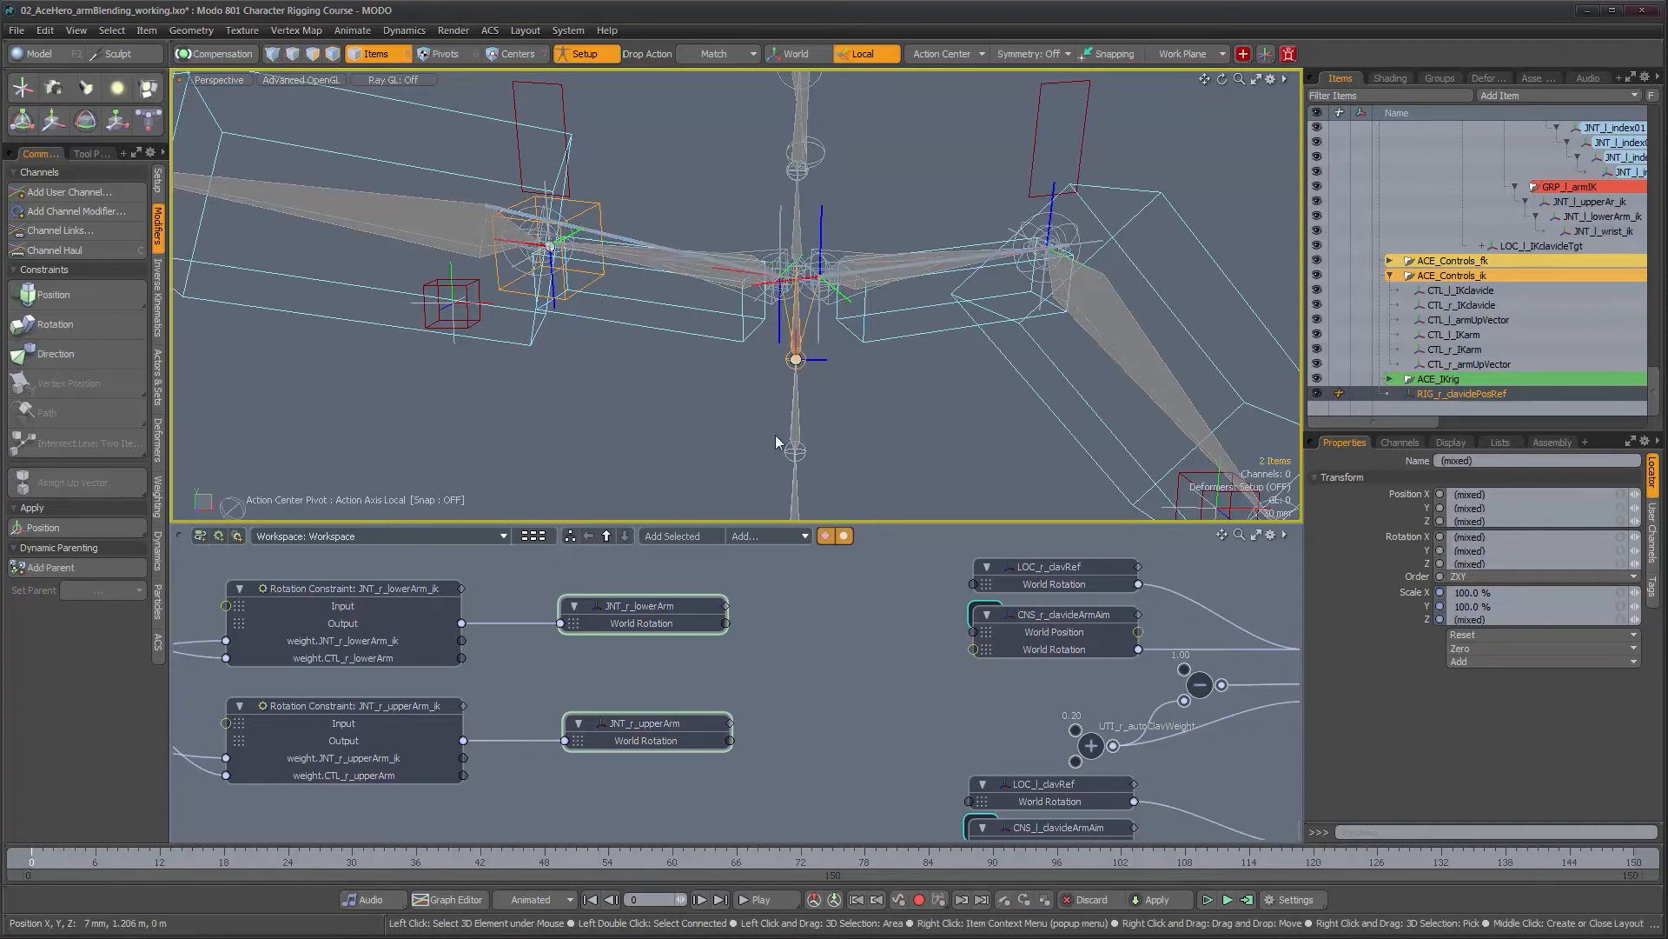
left_click_drag(813, 360, 796, 380, "alt")
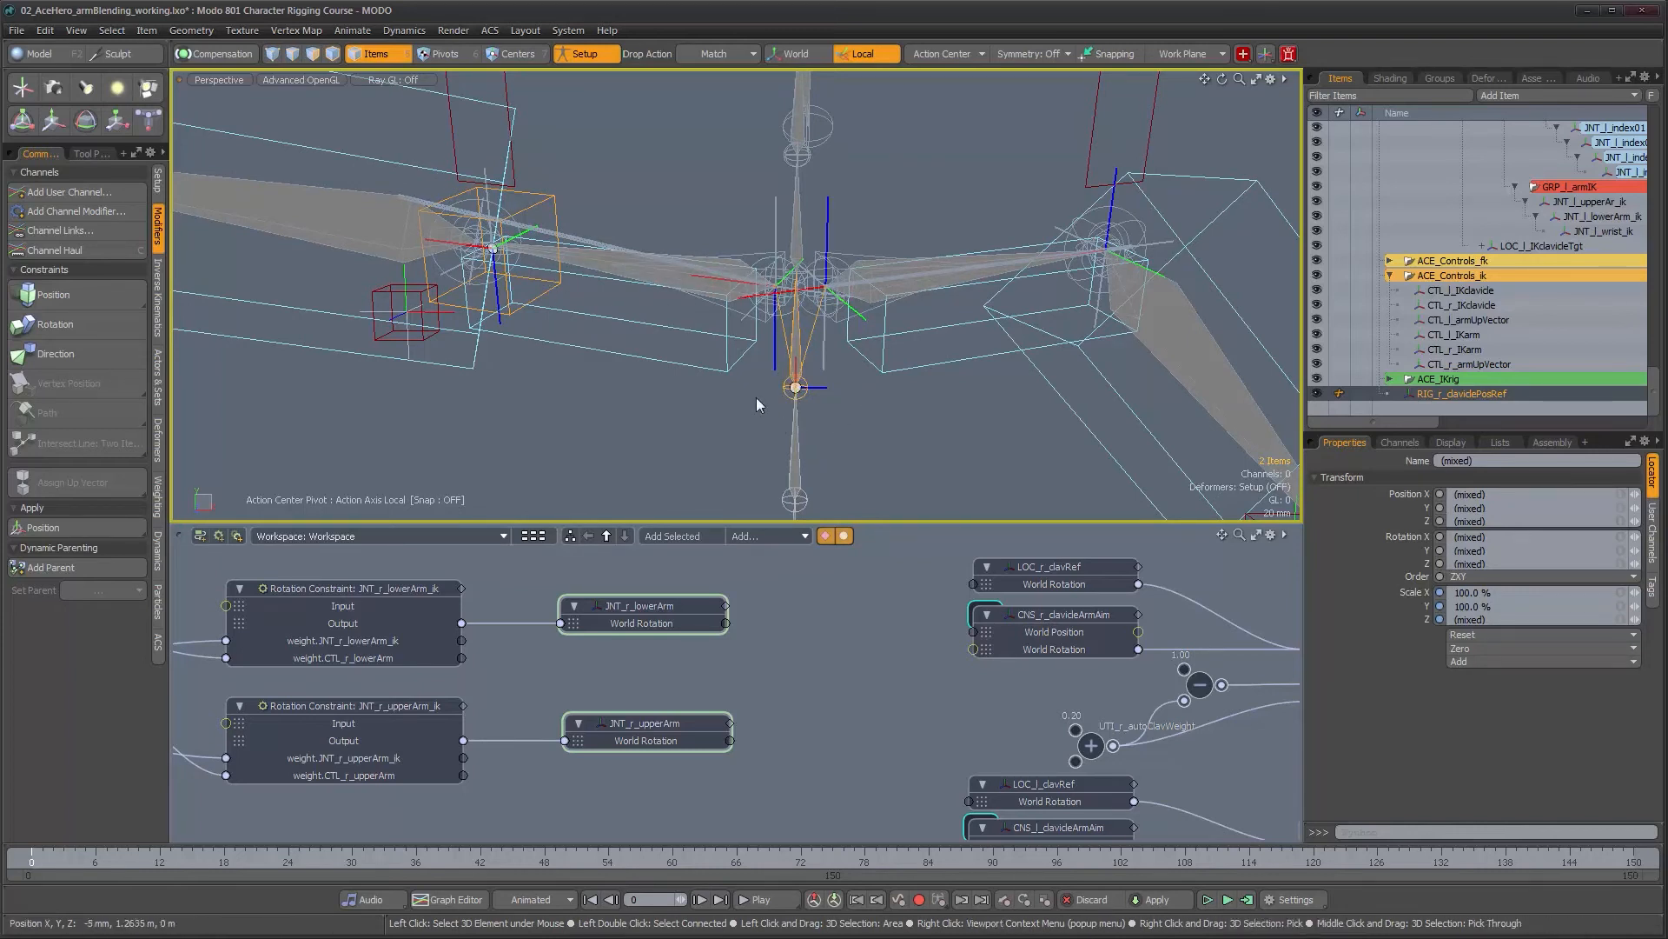
left_click(214, 55)
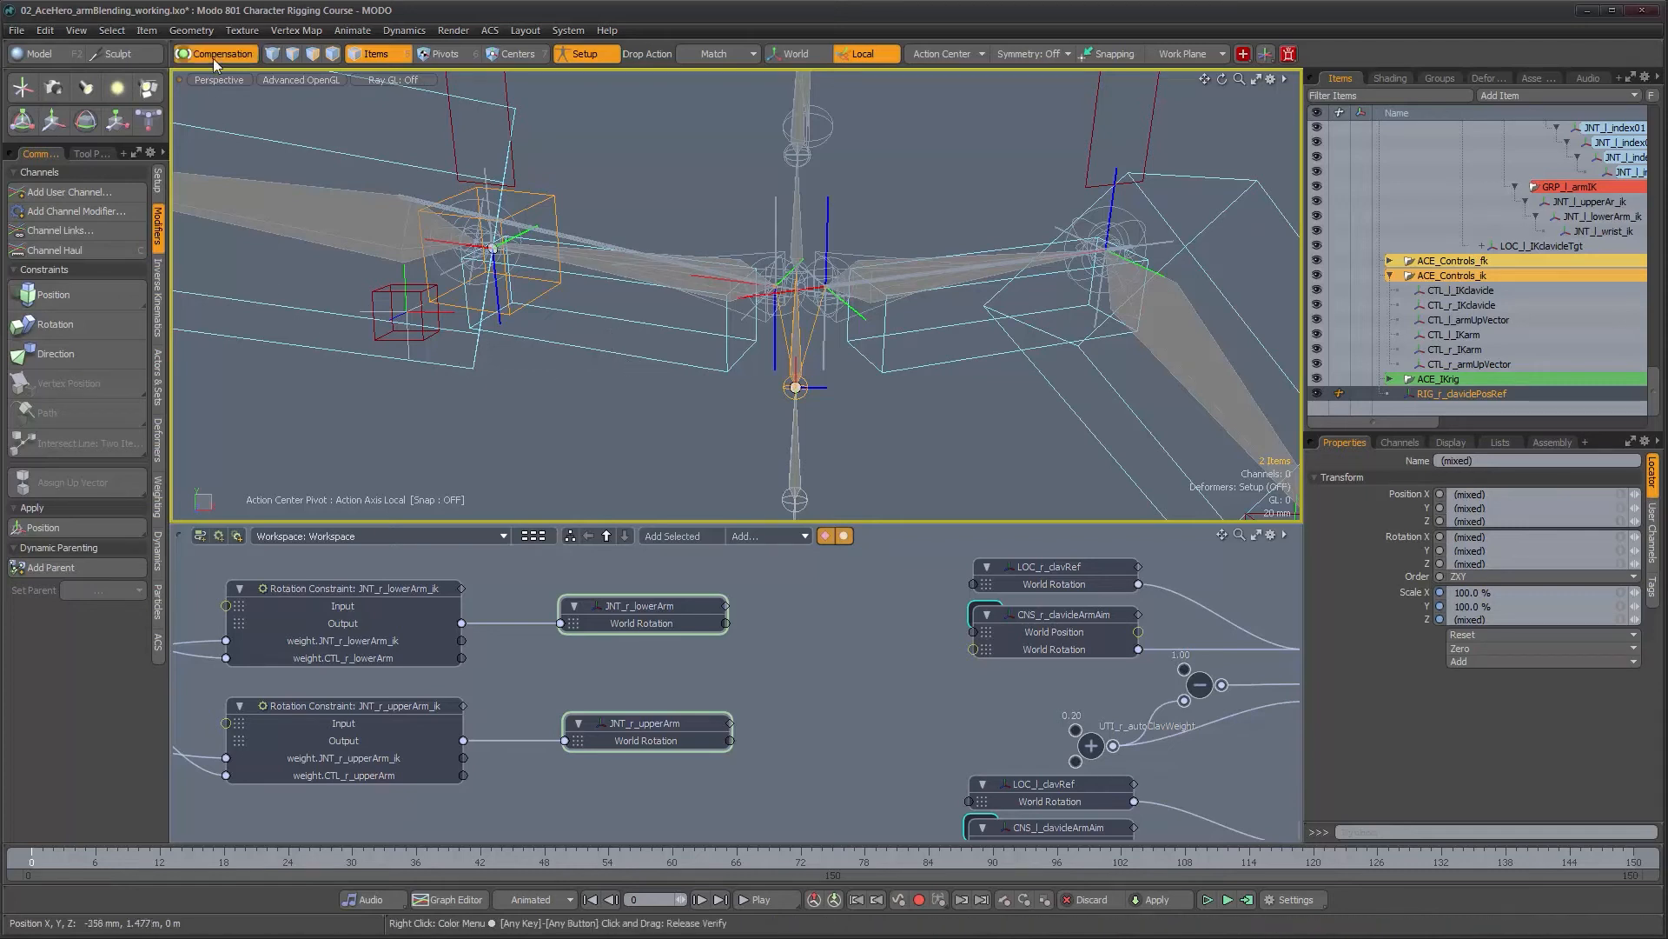
left_click(158, 179)
left_click(80, 257)
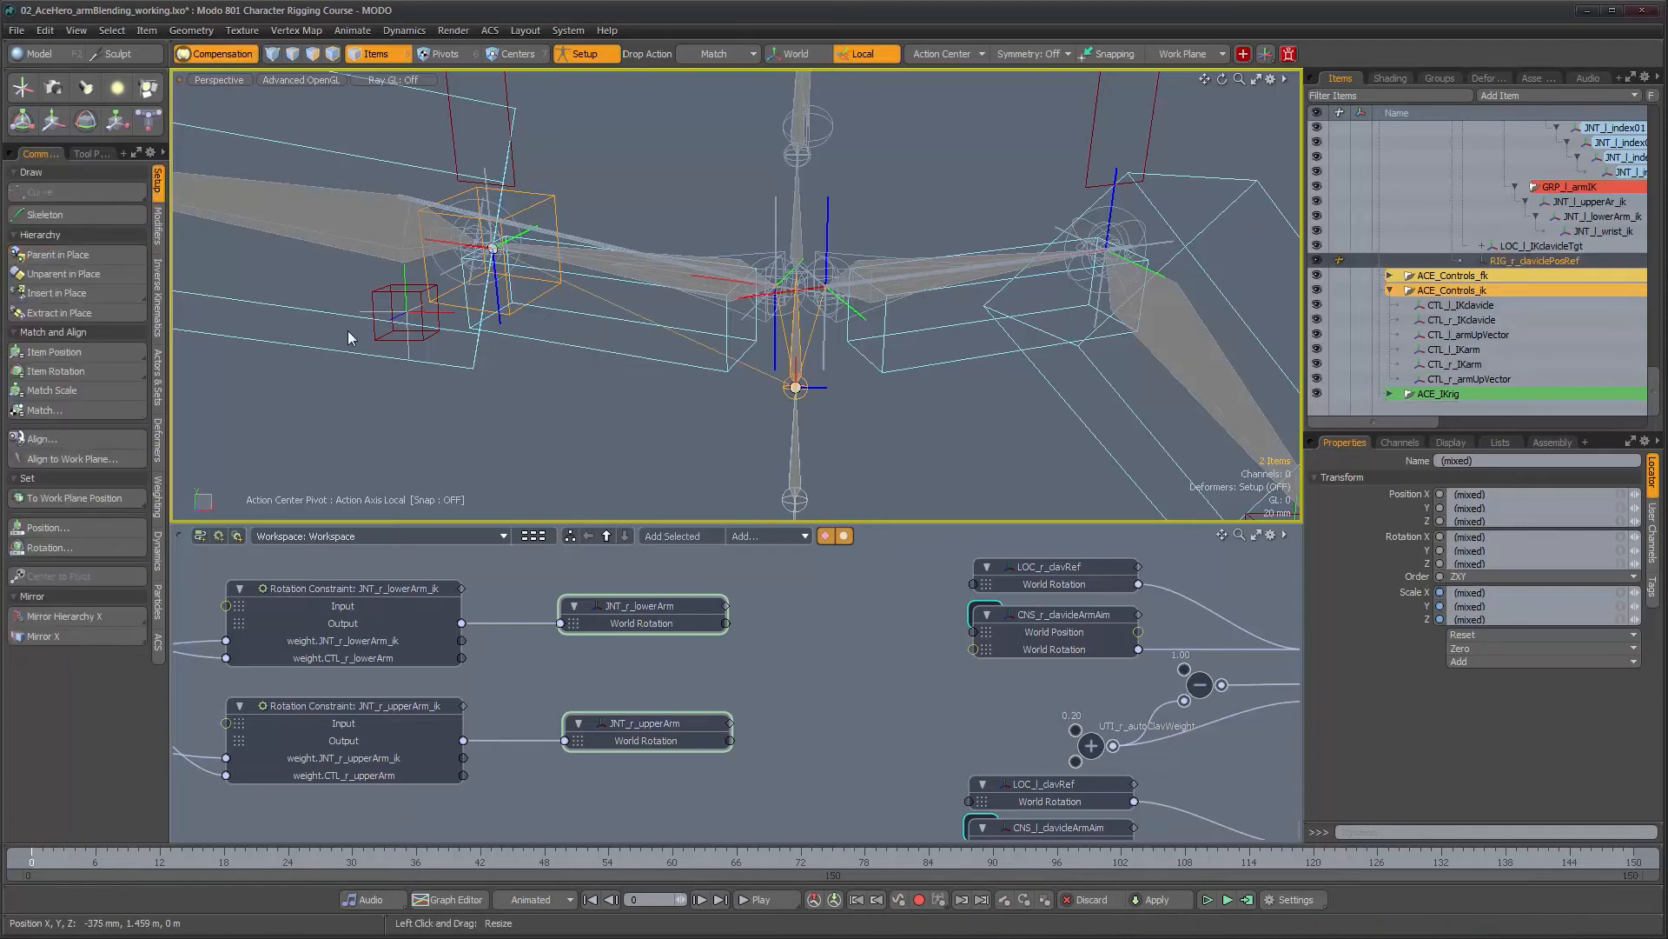
Add a position constraint between LOC_r_IKclavicleTgt and CTL_r_IKclavicle so the target locator follows the control
left_click_drag(588, 315, 626, 347, "alt")
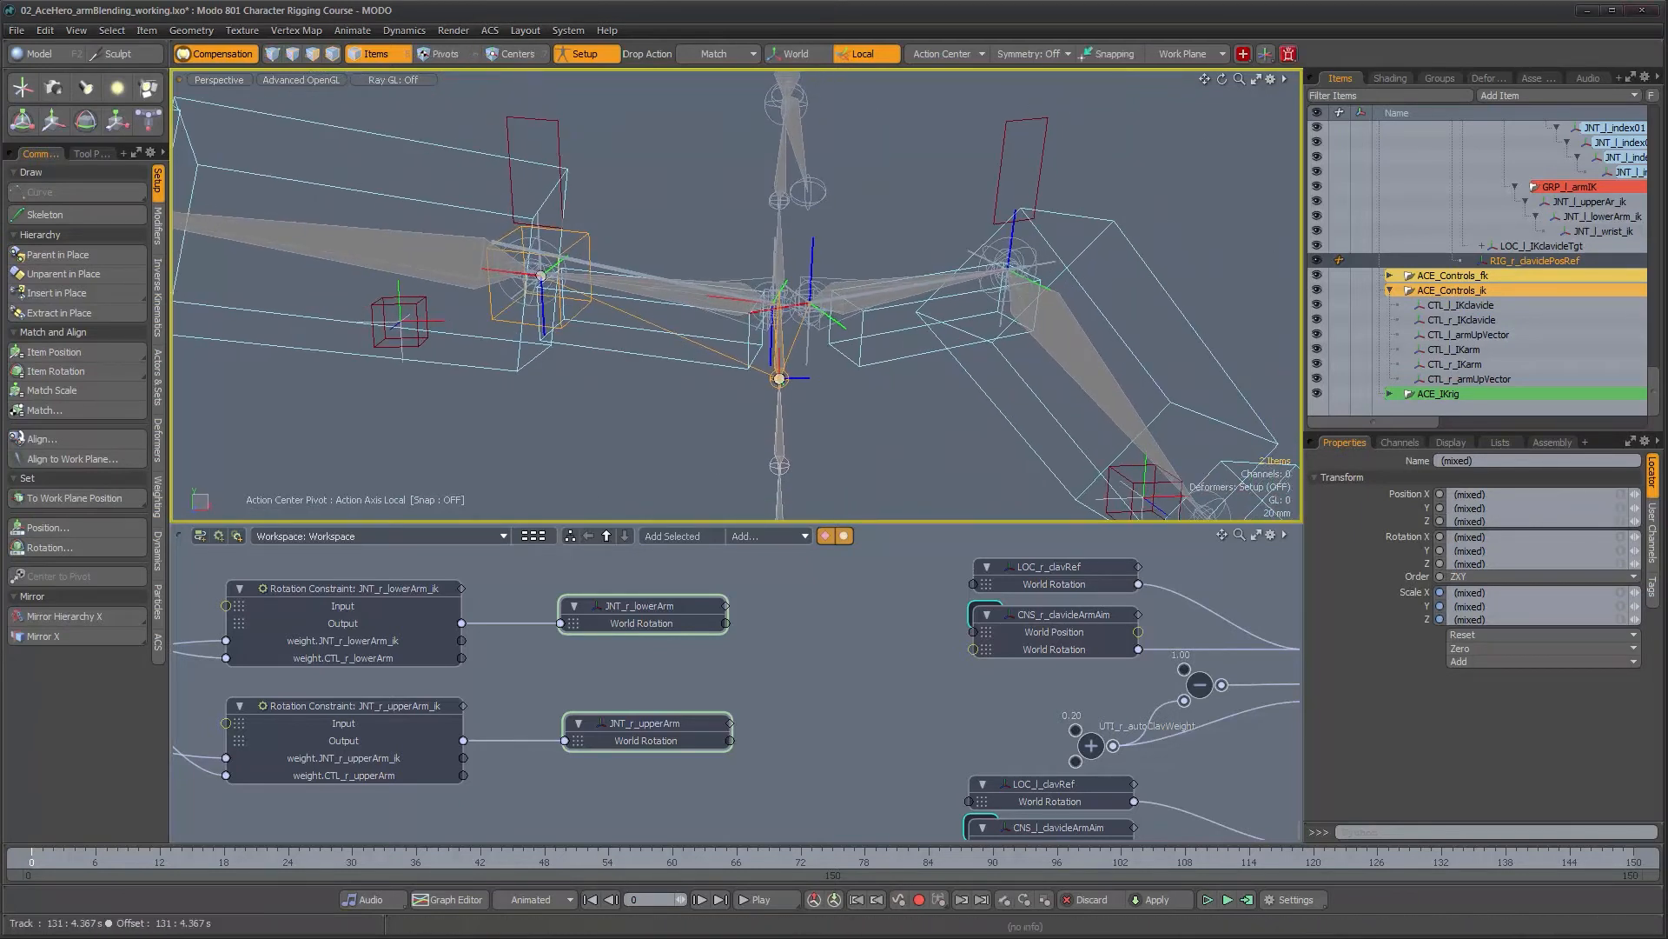
left_click_drag(531, 326, 607, 339, "ctrl+alt")
left_click_drag(572, 240, 636, 118, "alt")
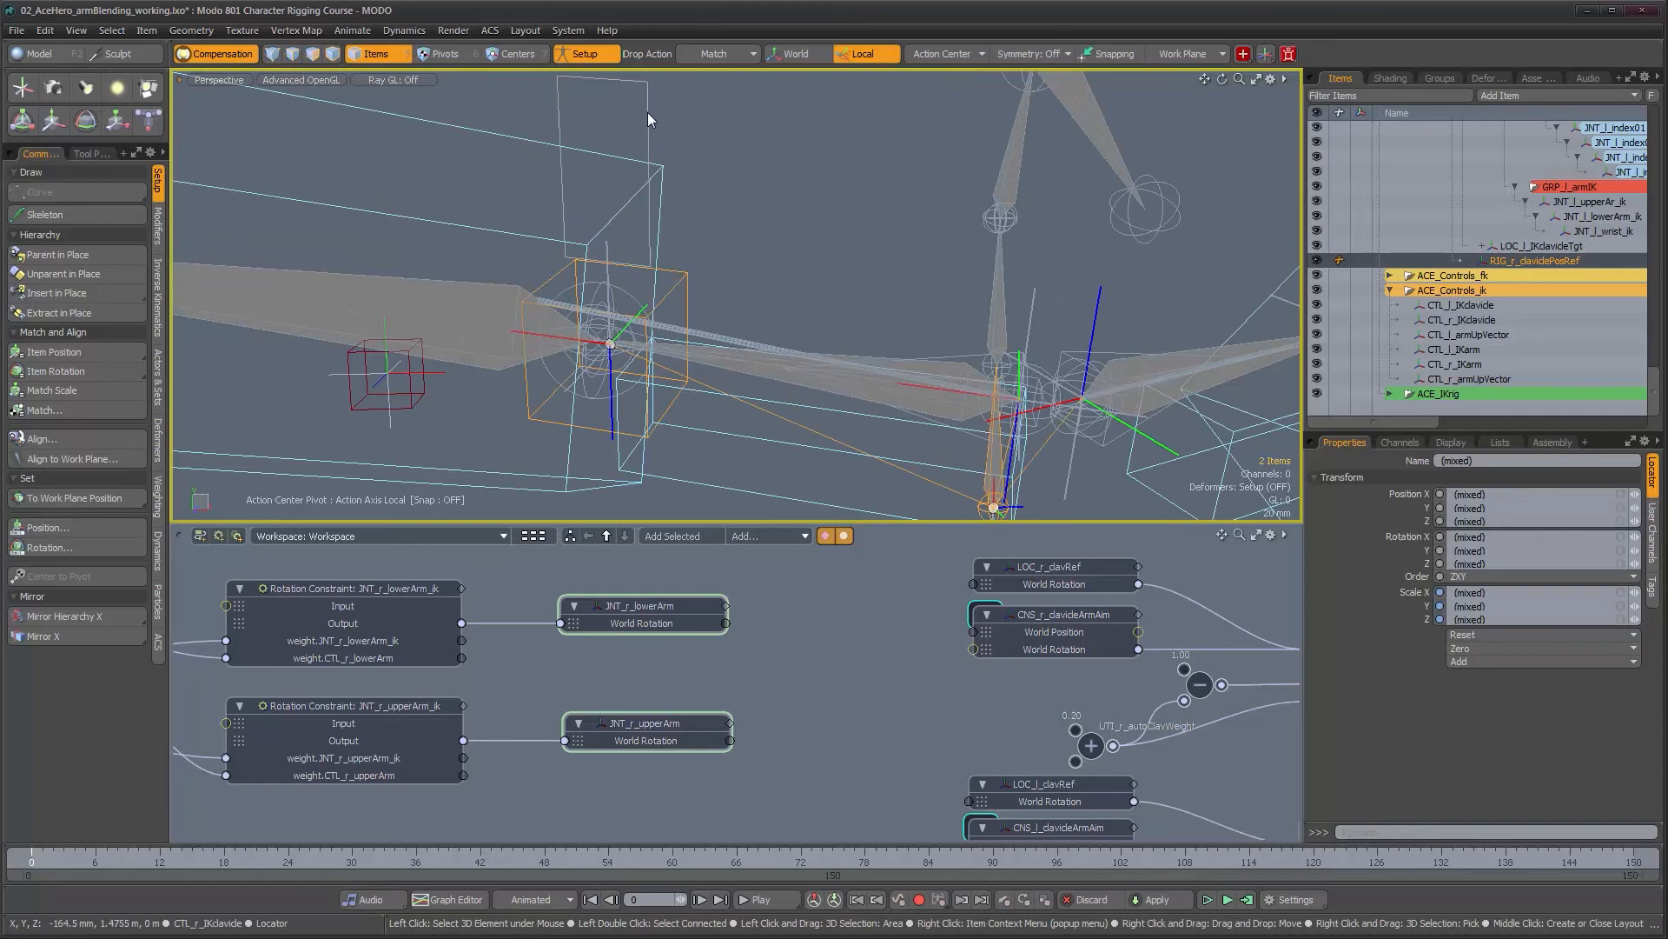
left_click(611, 404)
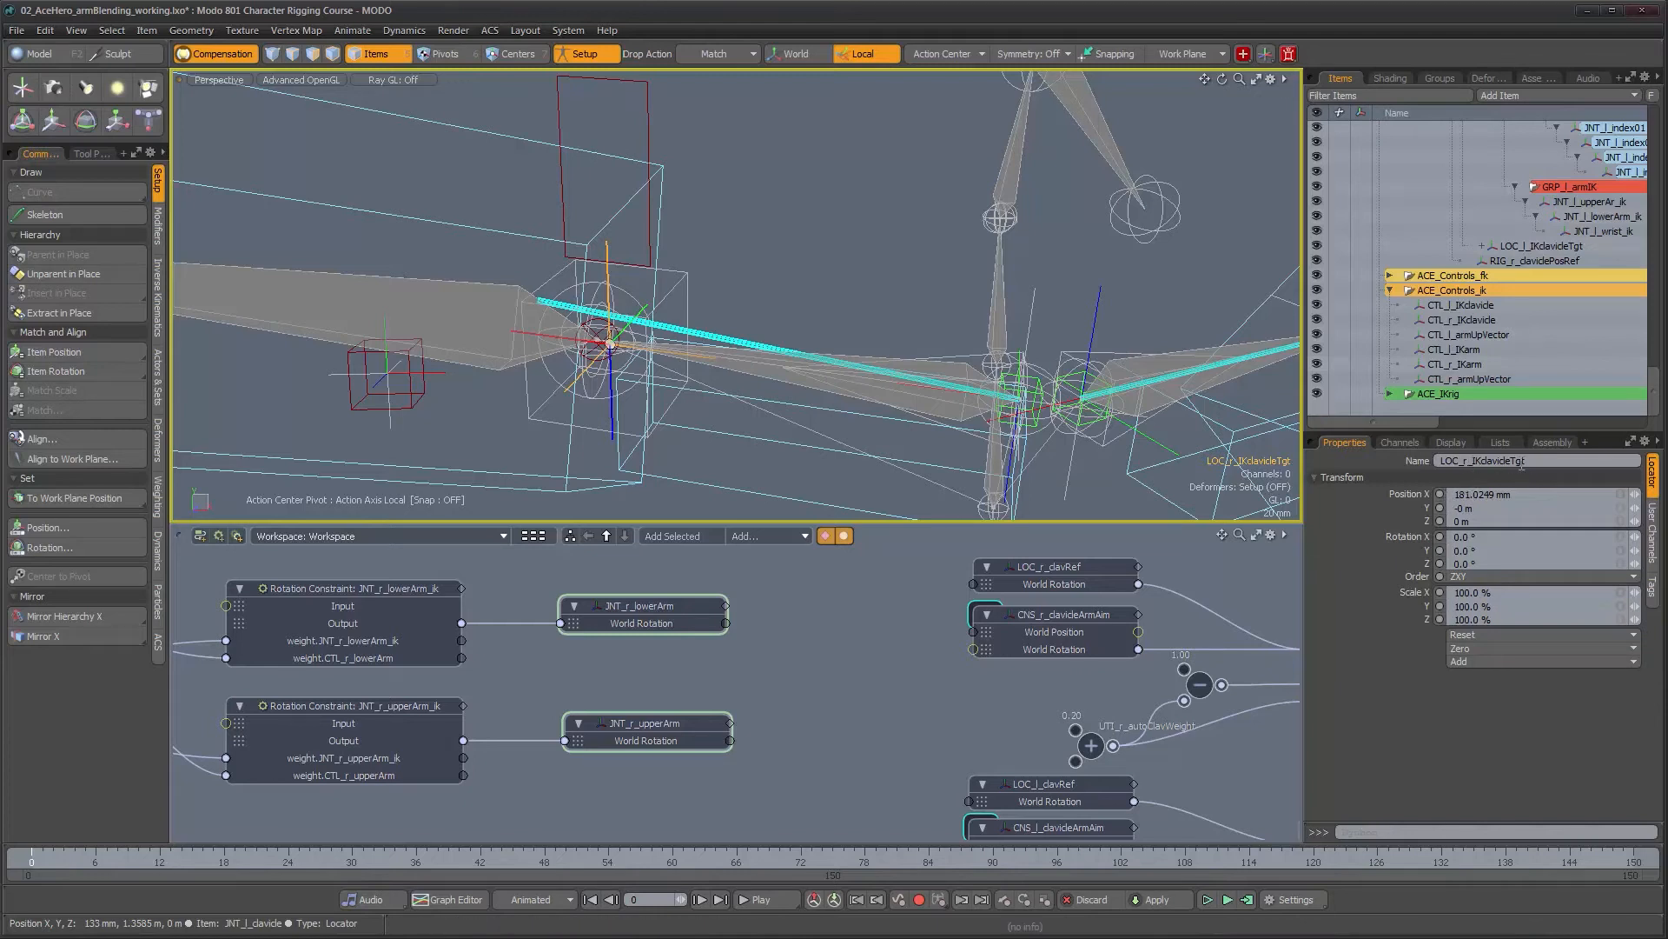
left_click_drag(796, 346, 644, 343, "ctrl+alt")
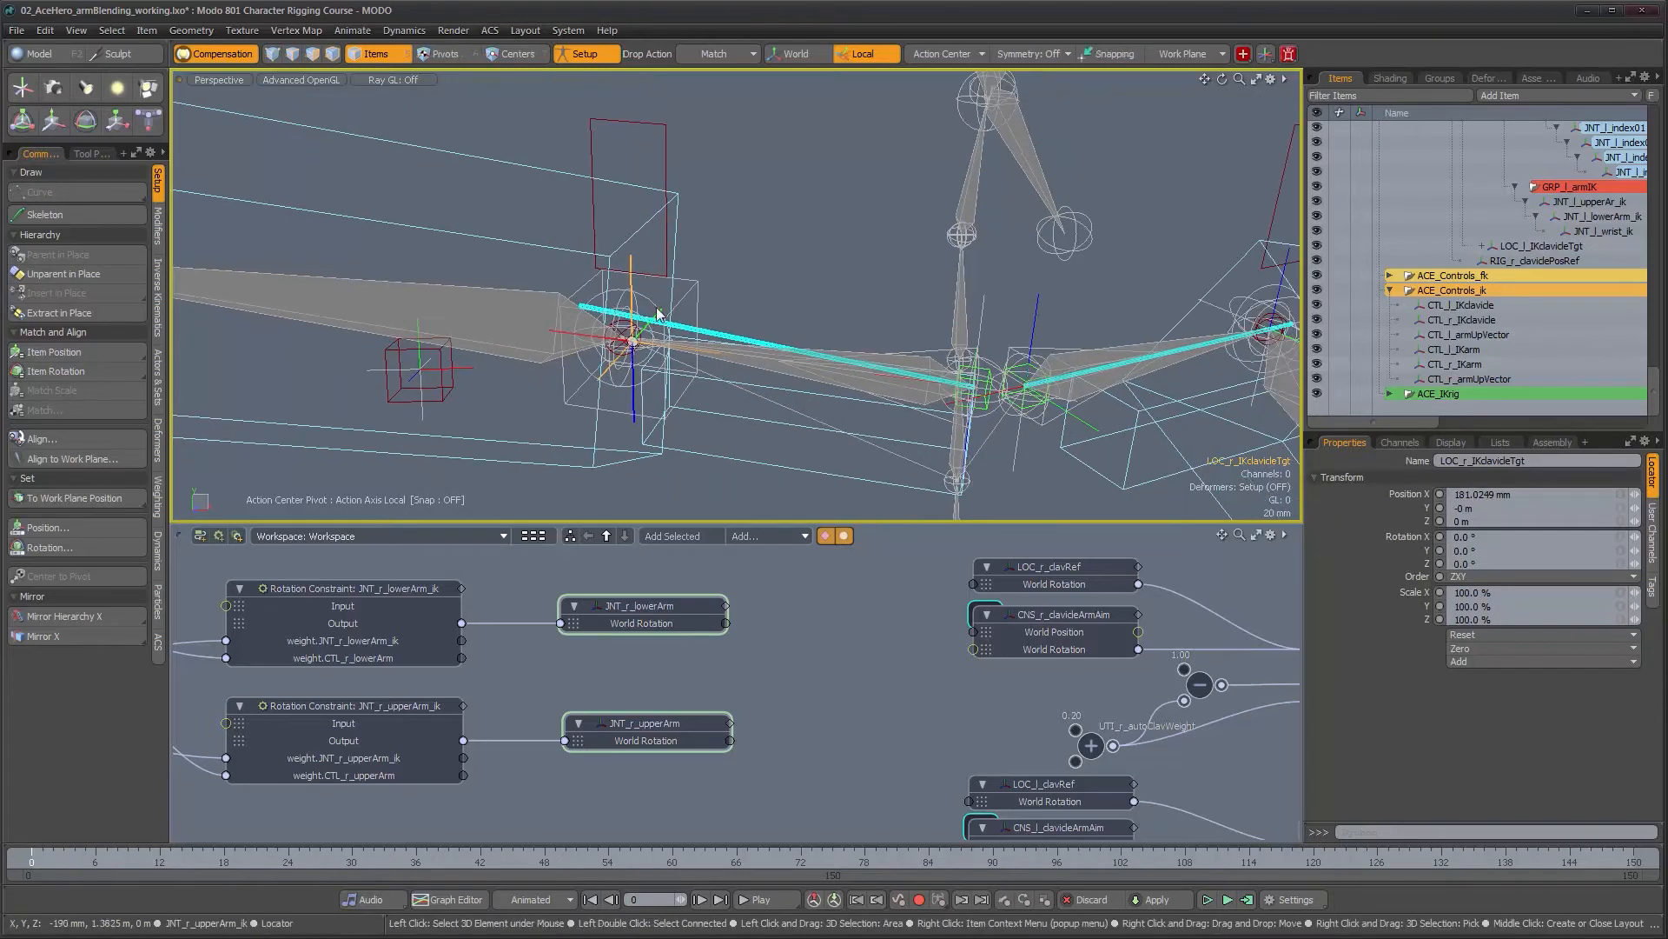
left_click_drag(732, 356, 770, 339, "alt")
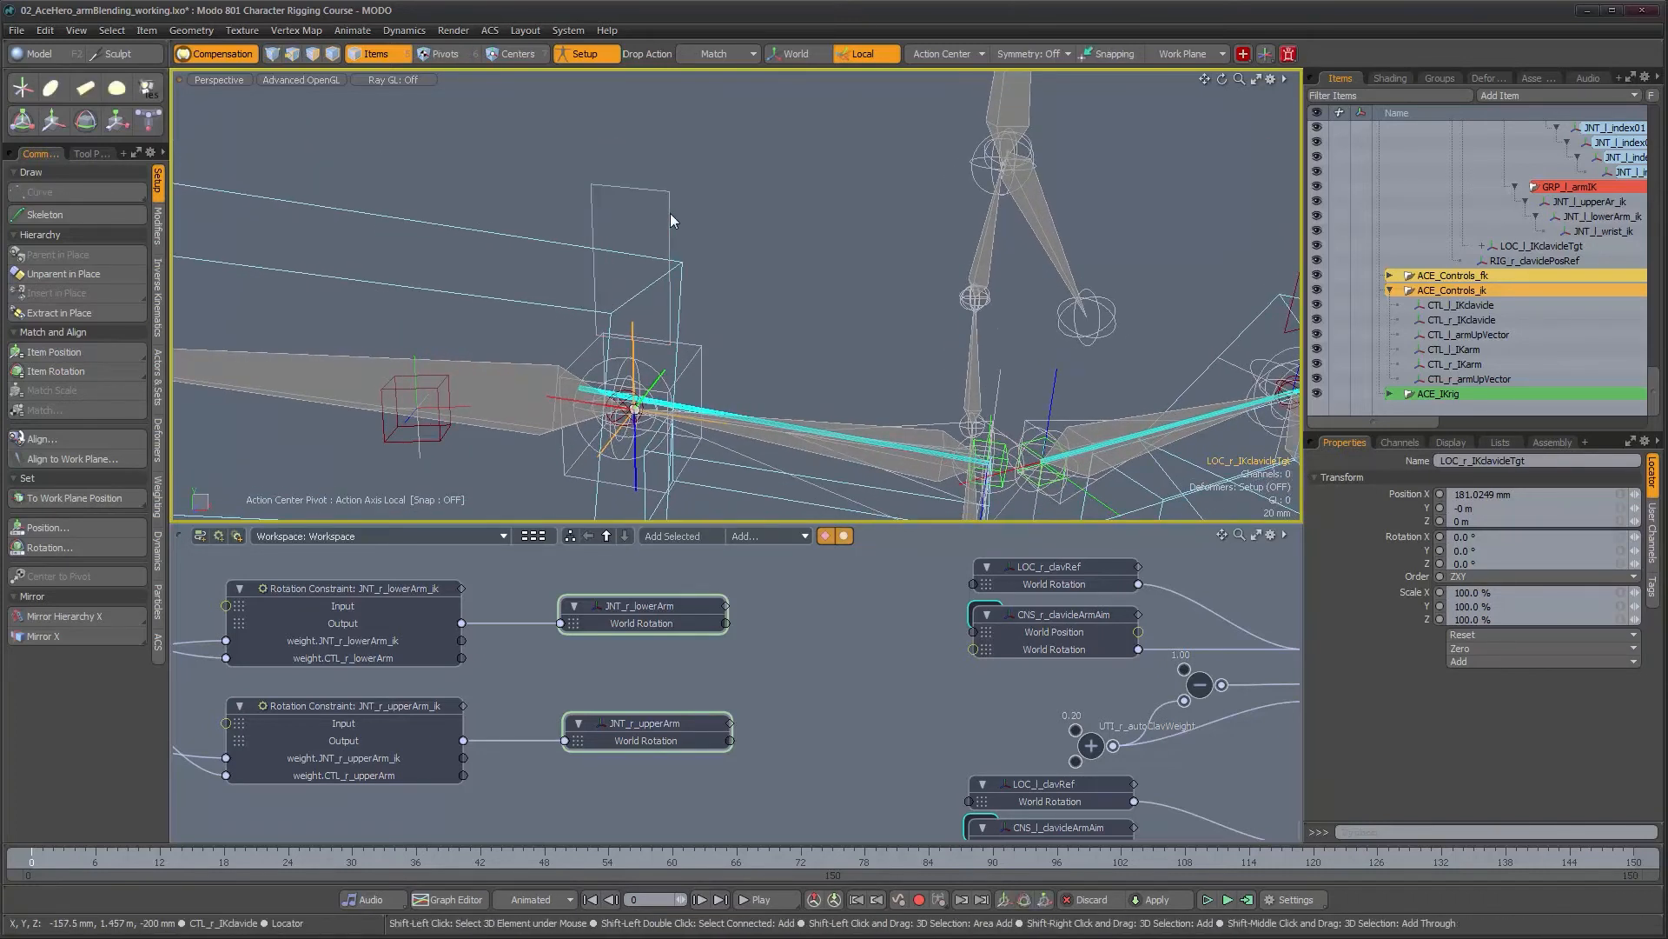
left_click(670, 213, "shift")
mouse_move(782, 339)
left_mouse_down("ctrl+alt")
mouse_move(726, 341)
mouse_move(786, 338)
left_mouse_up("ctrl+alt")
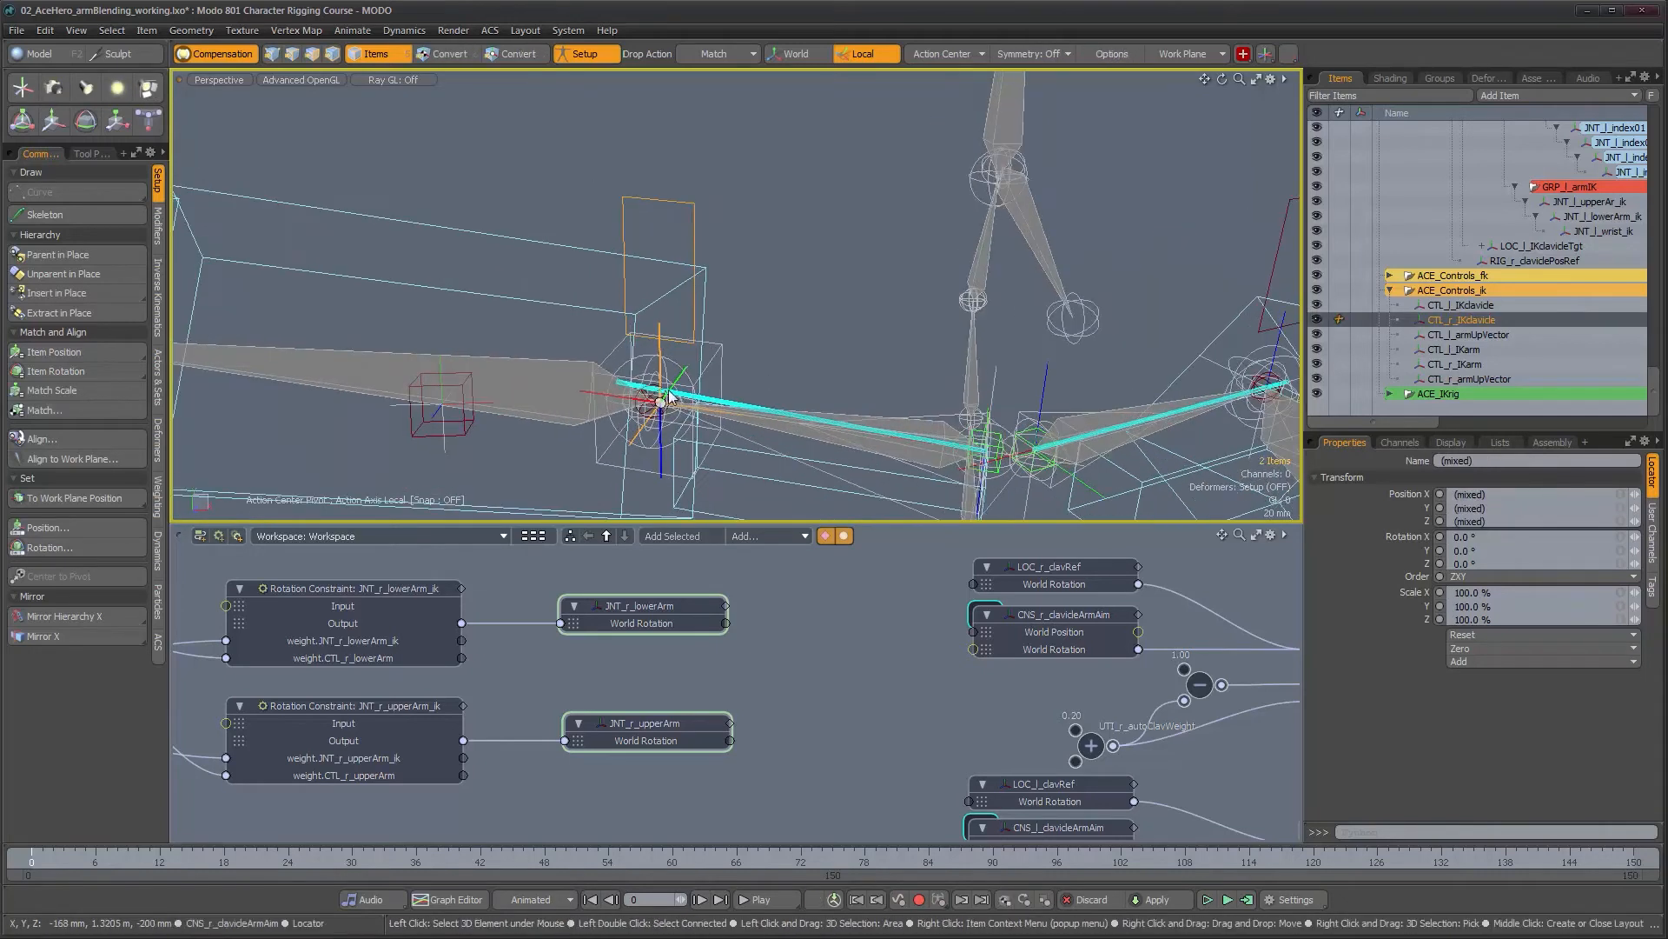
left_click(159, 228)
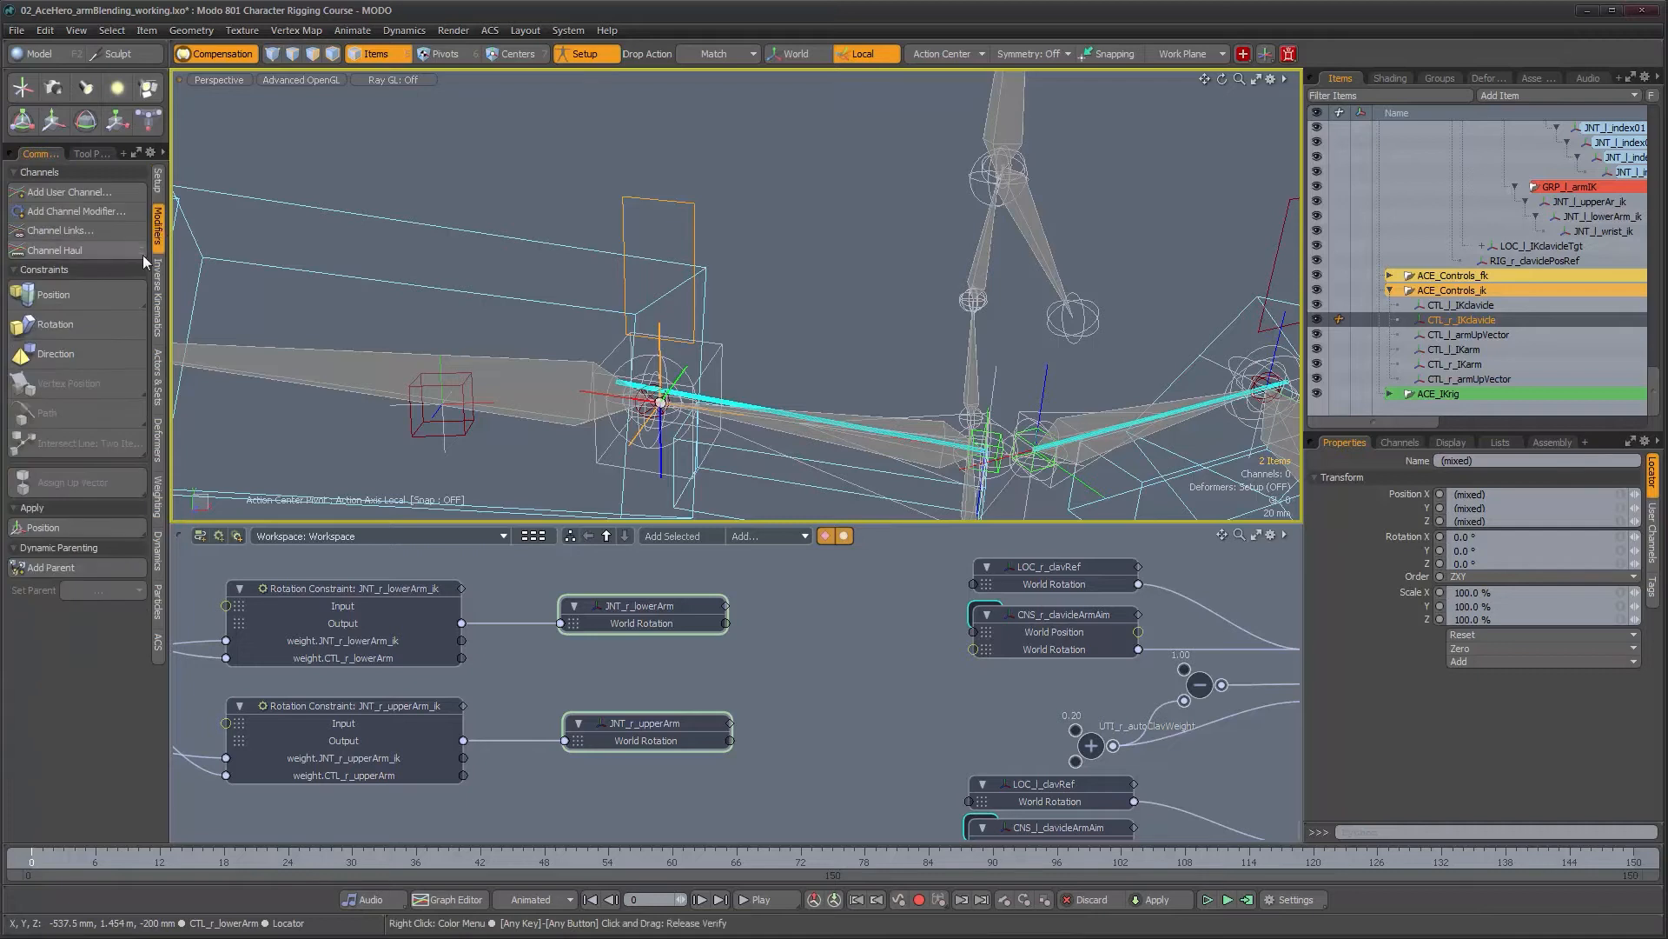
left_click(83, 295)
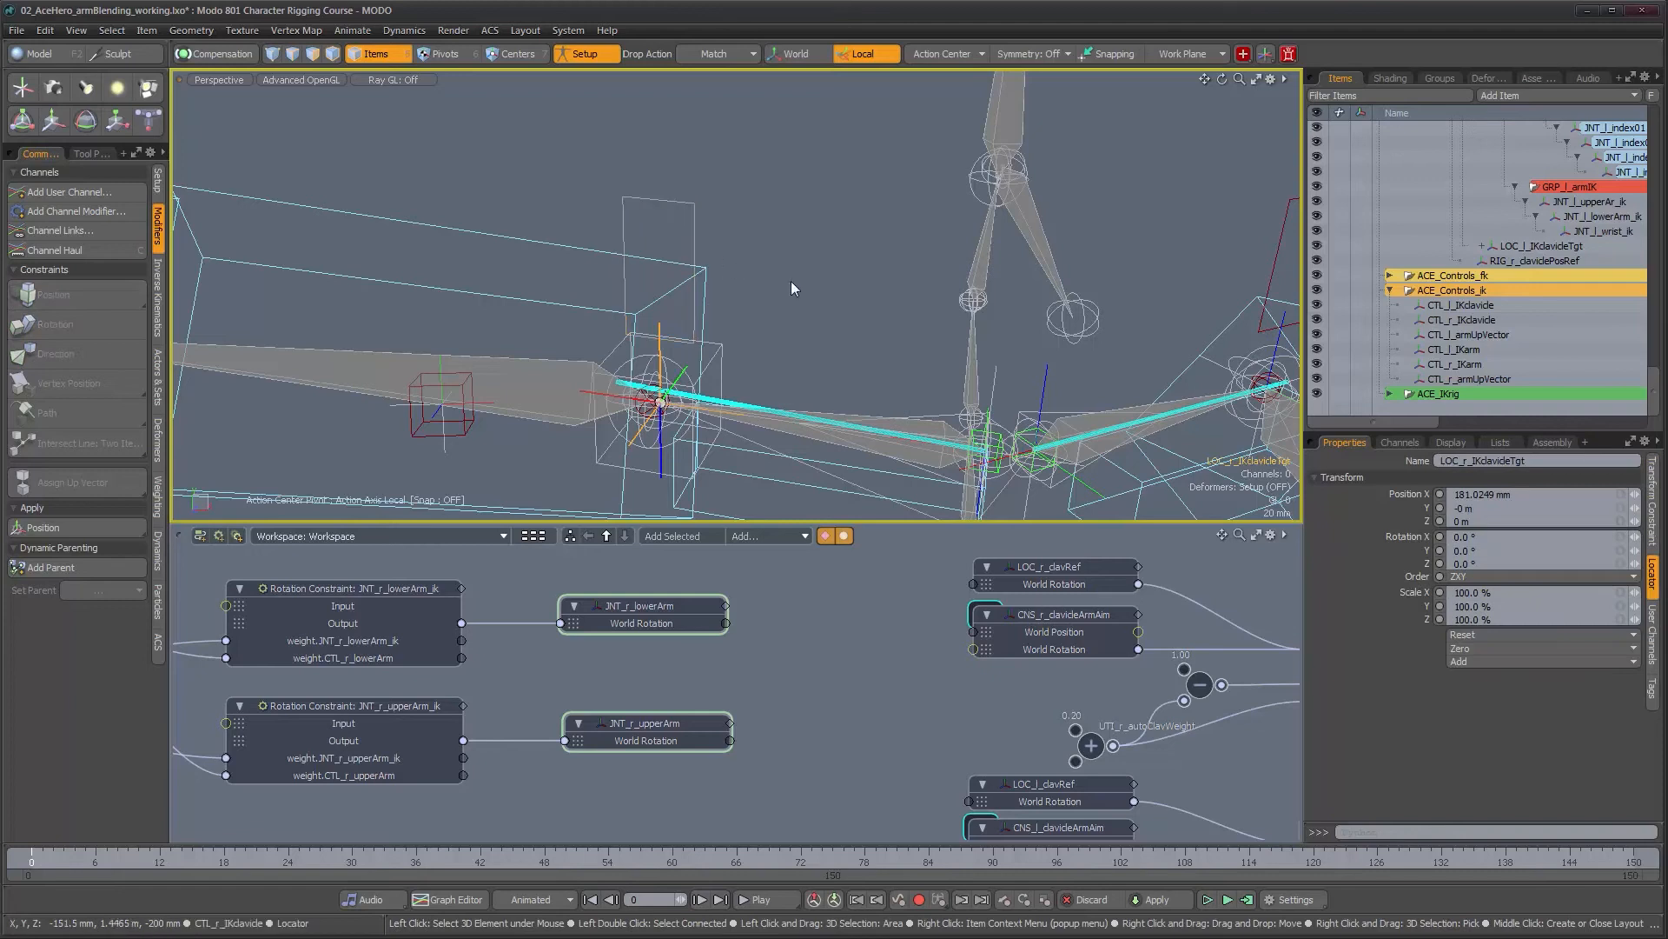
Try moving CTL_r_IKclavicle to test the position constraint, and undo the move
right_click_drag(833, 267, 754, 261, "alt")
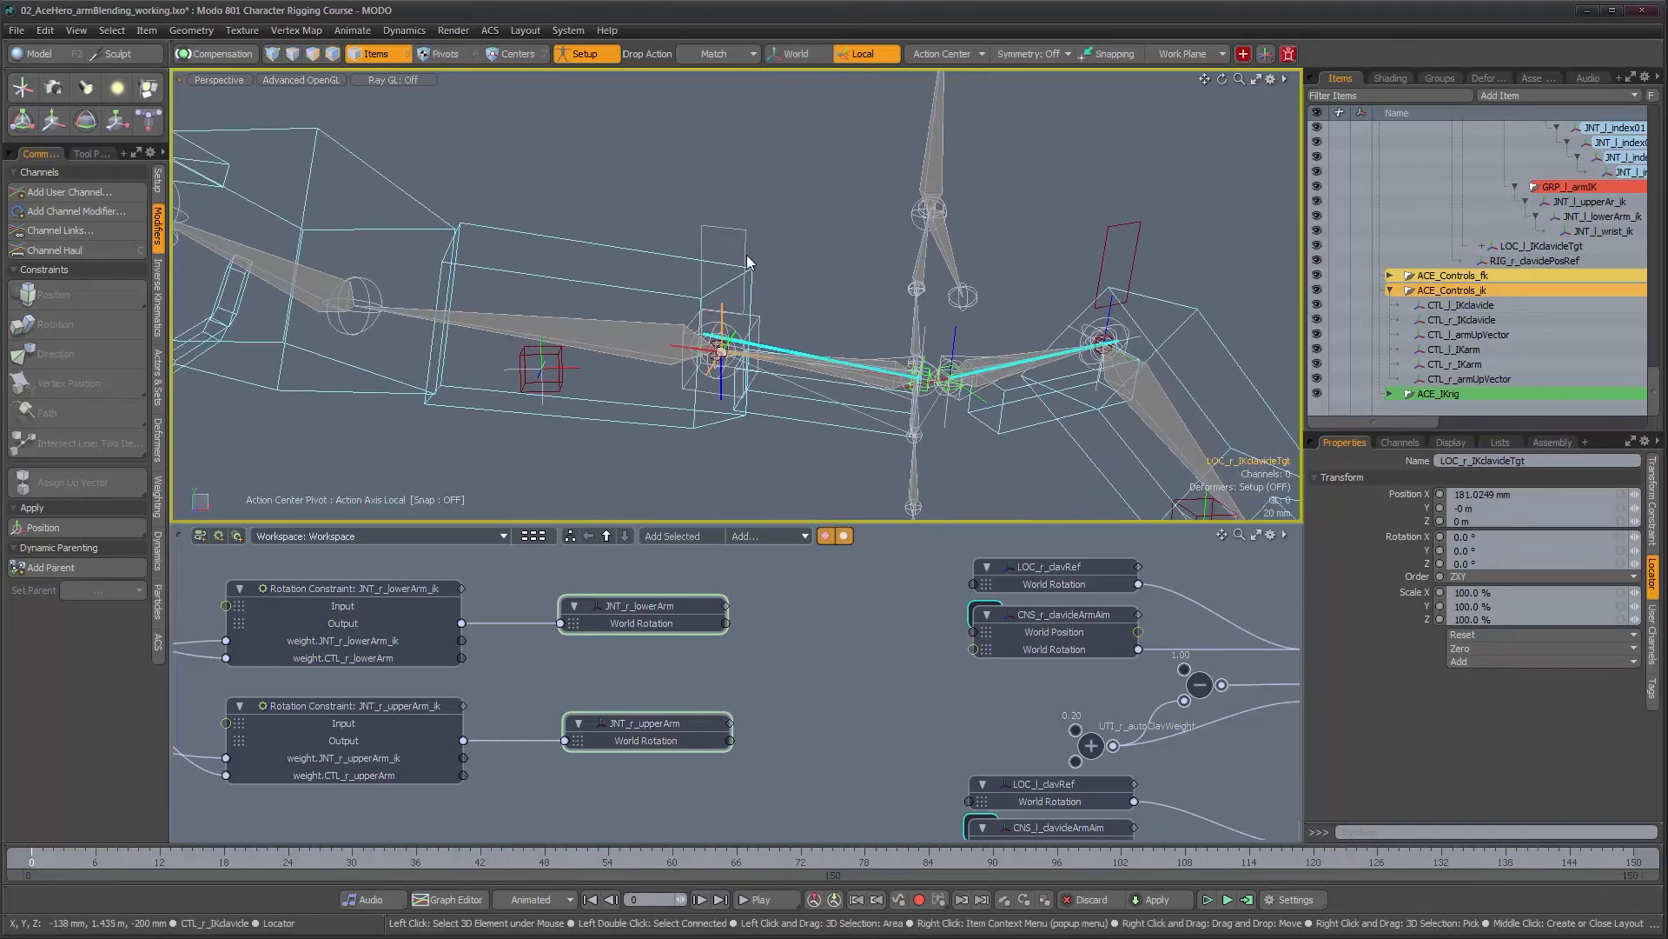
left_click(749, 260)
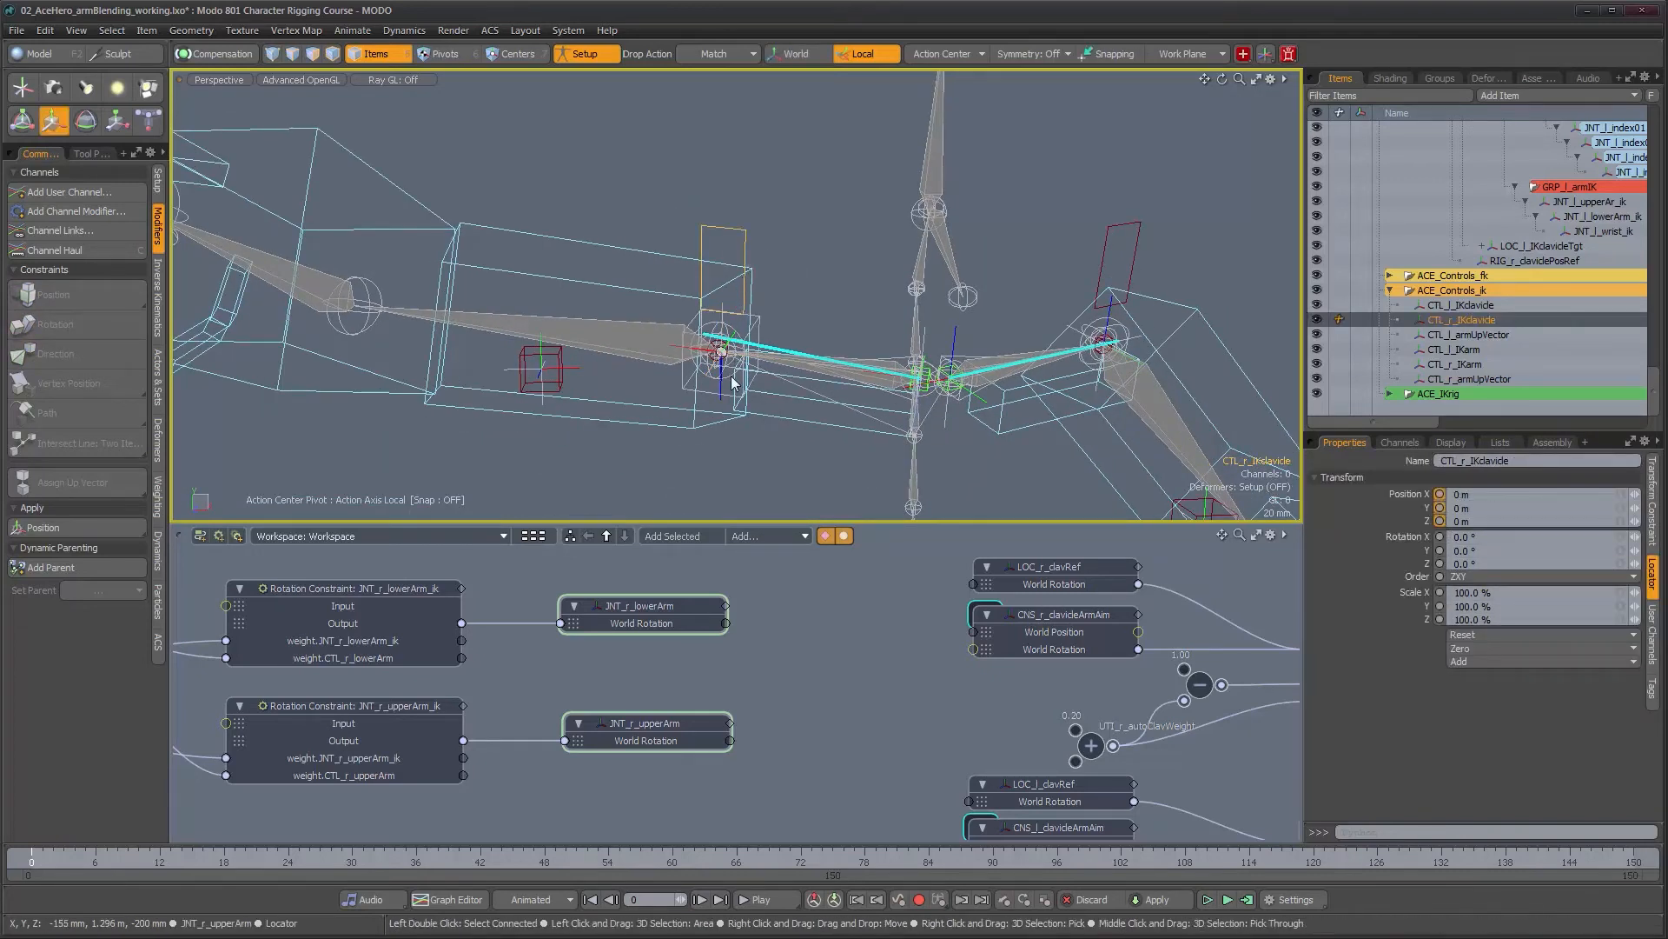
key("y")
mouse_move(721, 395)
left_mouse_down()
mouse_move(720, 282)
mouse_move(721, 432)
mouse_move(720, 412)
left_mouse_up()
key("ctrl+z")
left_click_drag(874, 394, 870, 441, "alt")
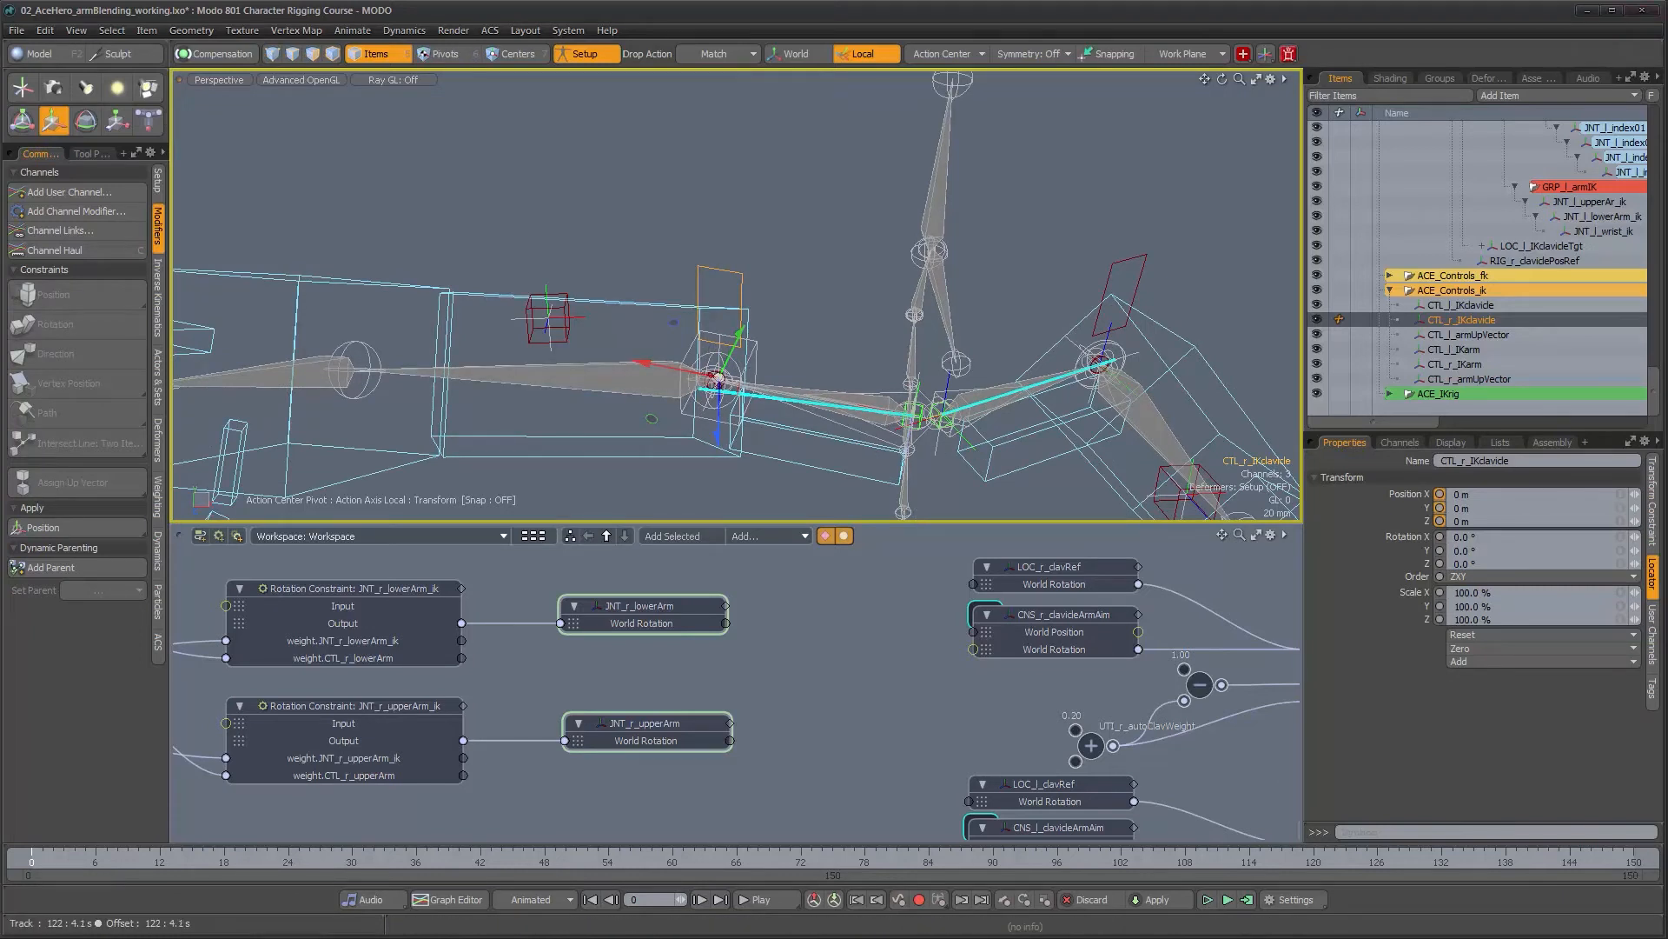
left_click_drag(761, 393, 720, 391, "alt")
key("ctrl+z")
left_click_drag(824, 368, 743, 313, "alt")
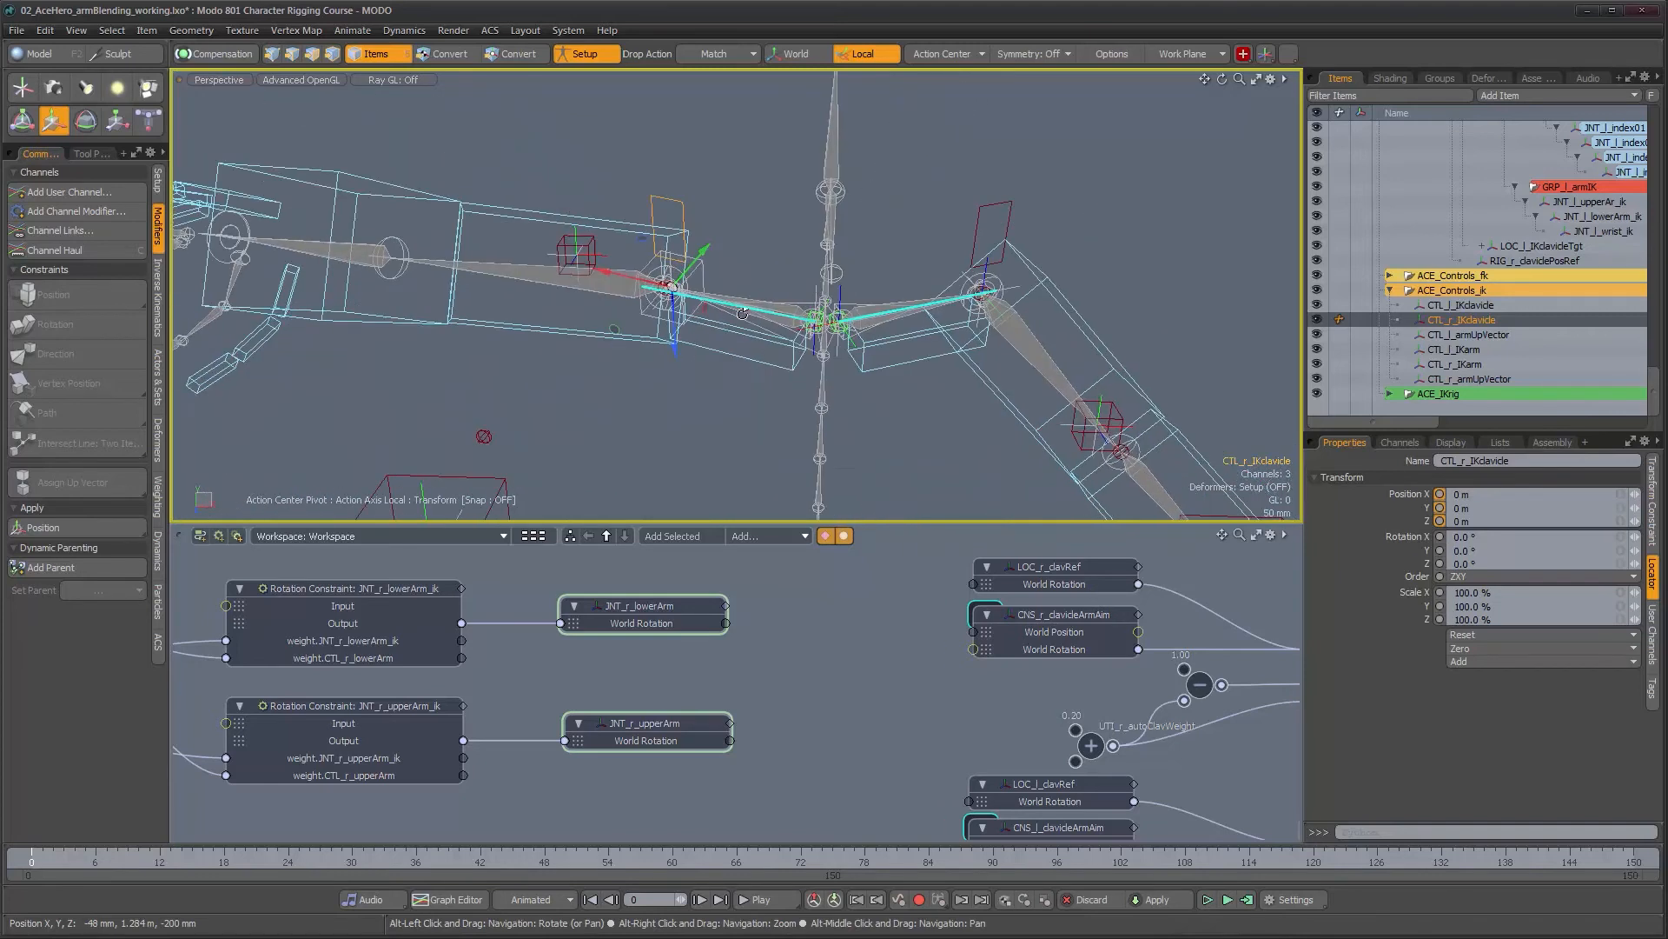
key("q")
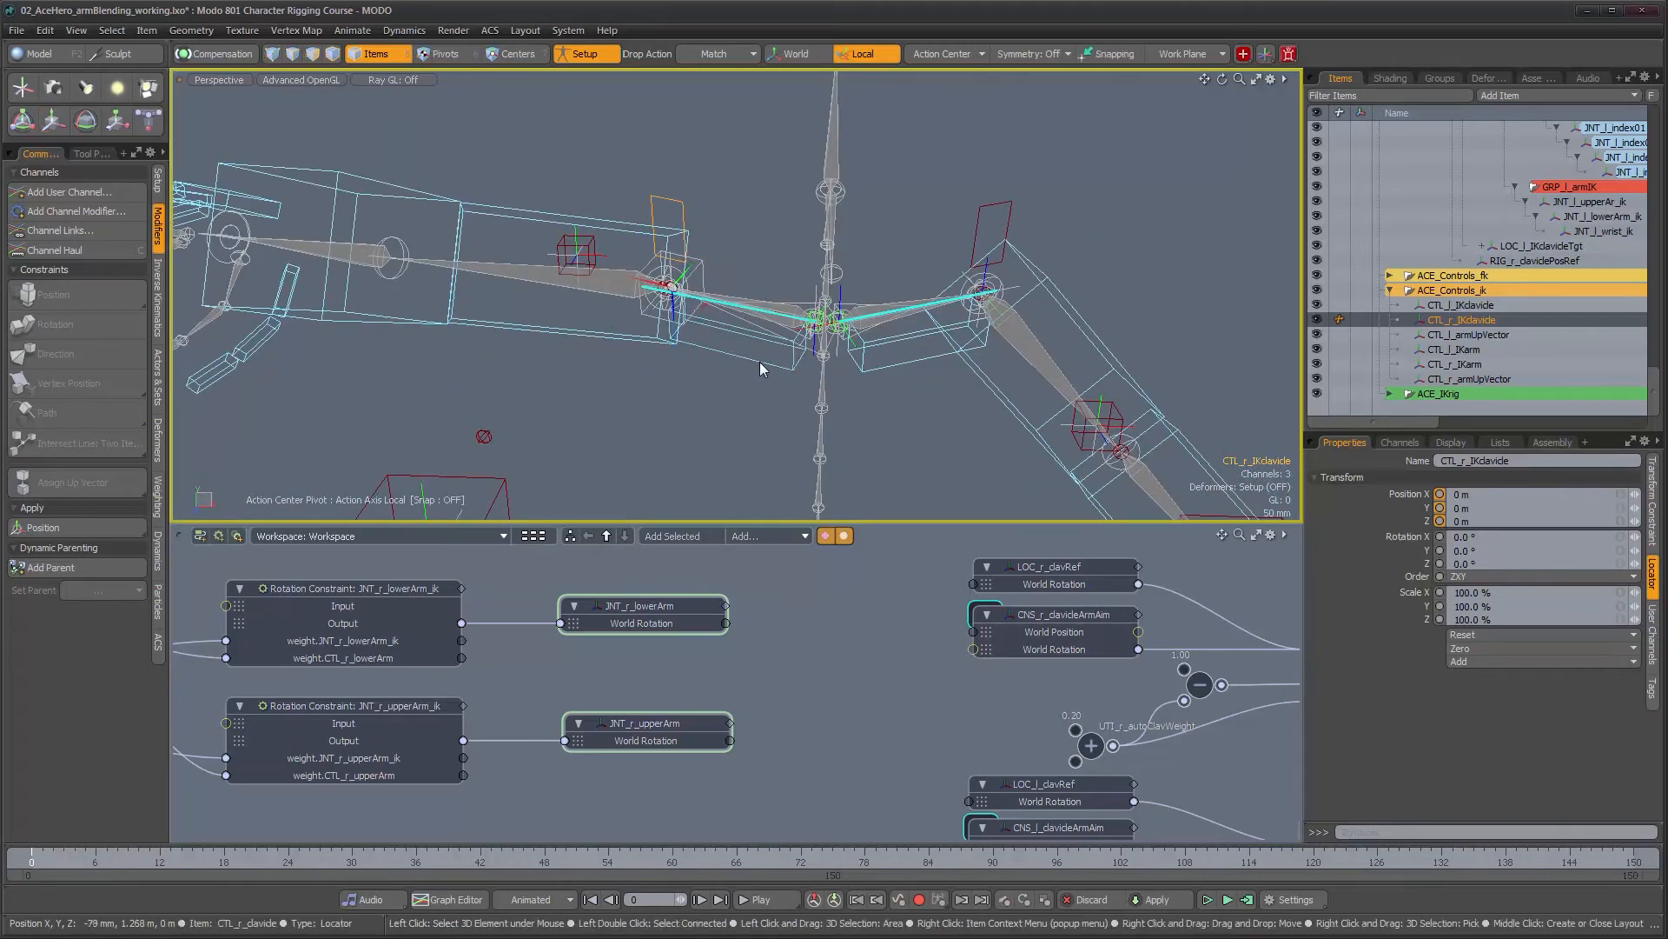
Rotate CTL_r_clavicle to about 8.8° in X, 22.4° in Y and -20.3° in Z and inspect the right clavicle rig
left_click(760, 361)
left_click(758, 381)
key("e")
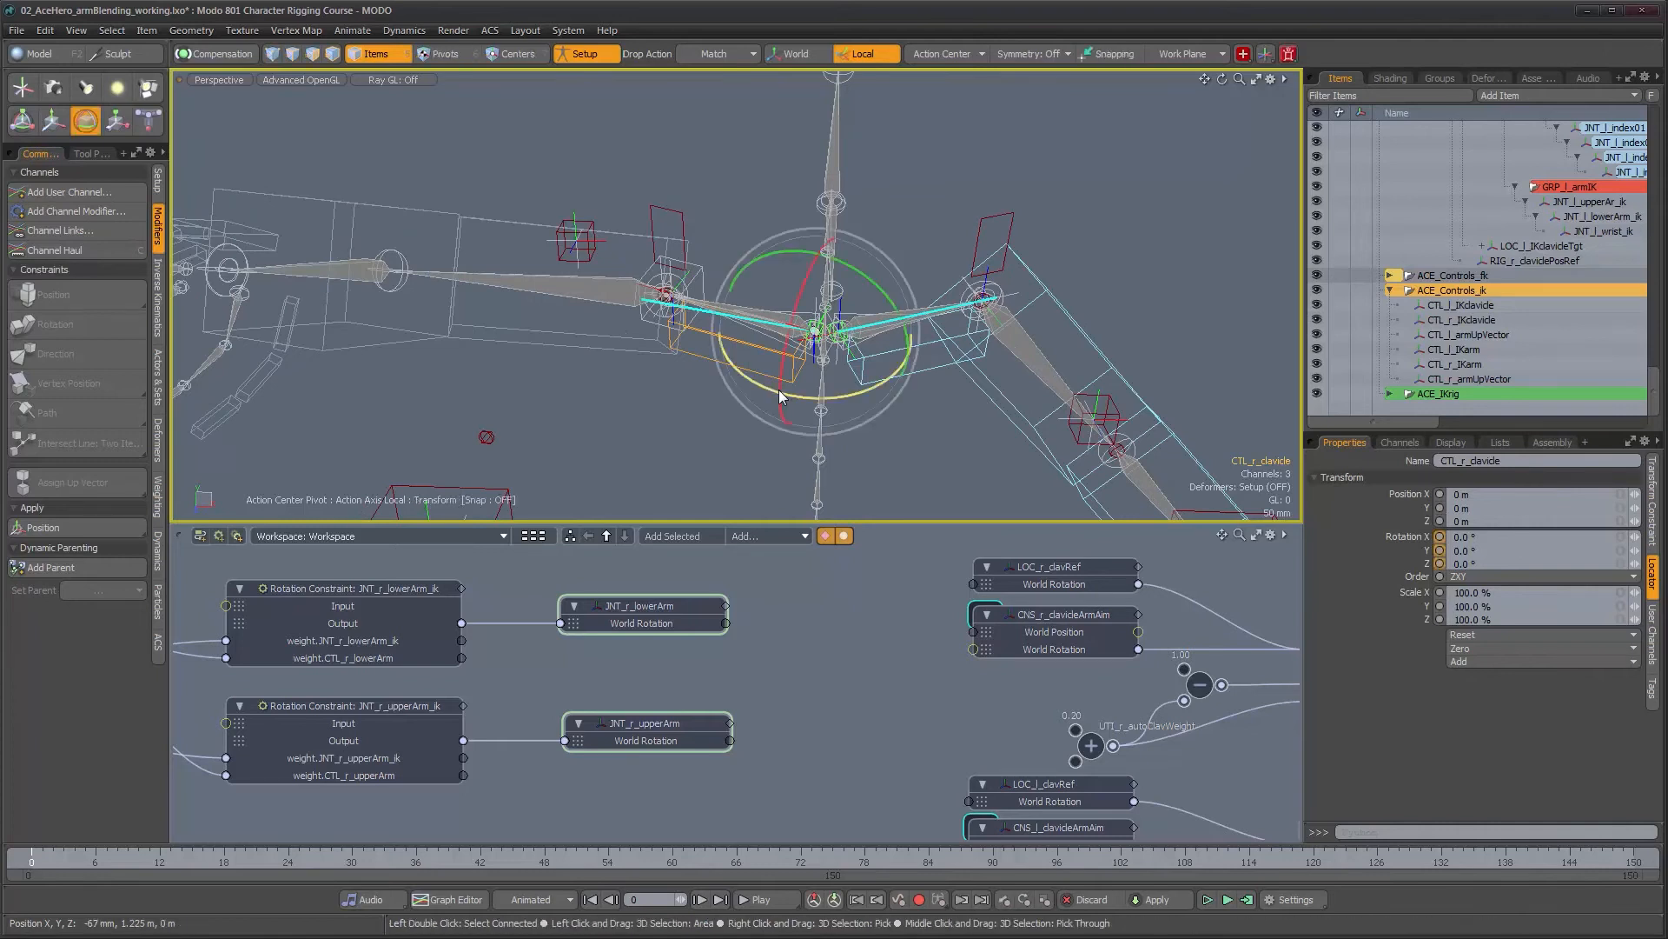
left_click_drag(793, 400, 874, 371)
scroll(606, 350, "up", 3)
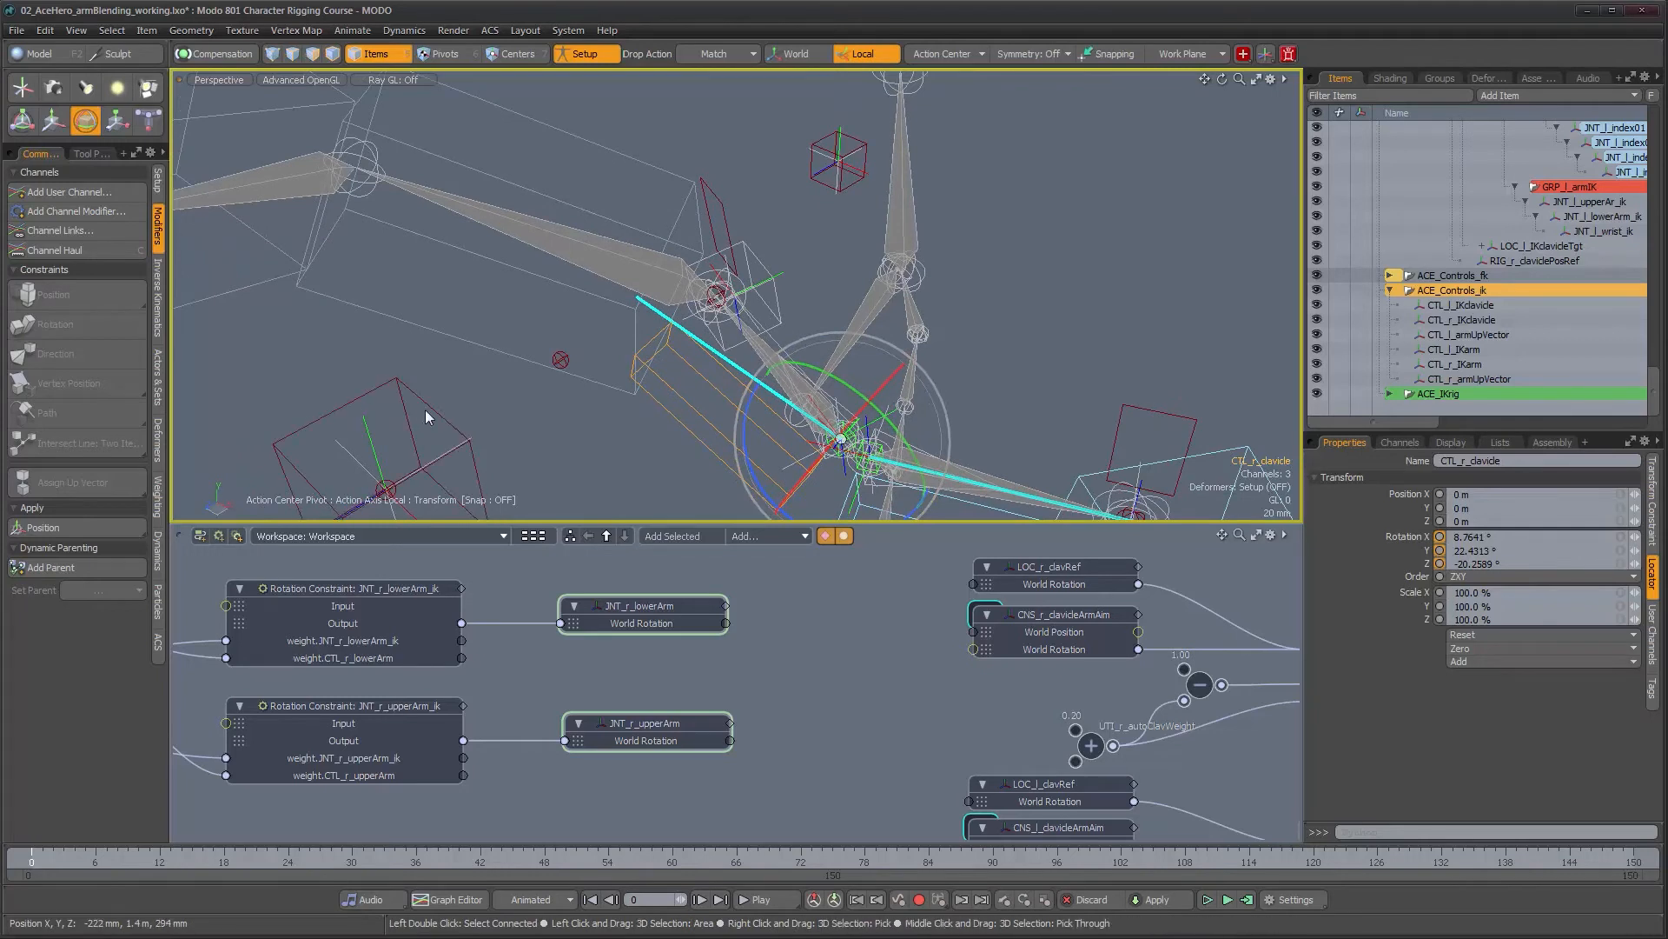
left_click_drag(477, 379, 798, 341, "alt")
left_click_drag(840, 394, 770, 352, "alt")
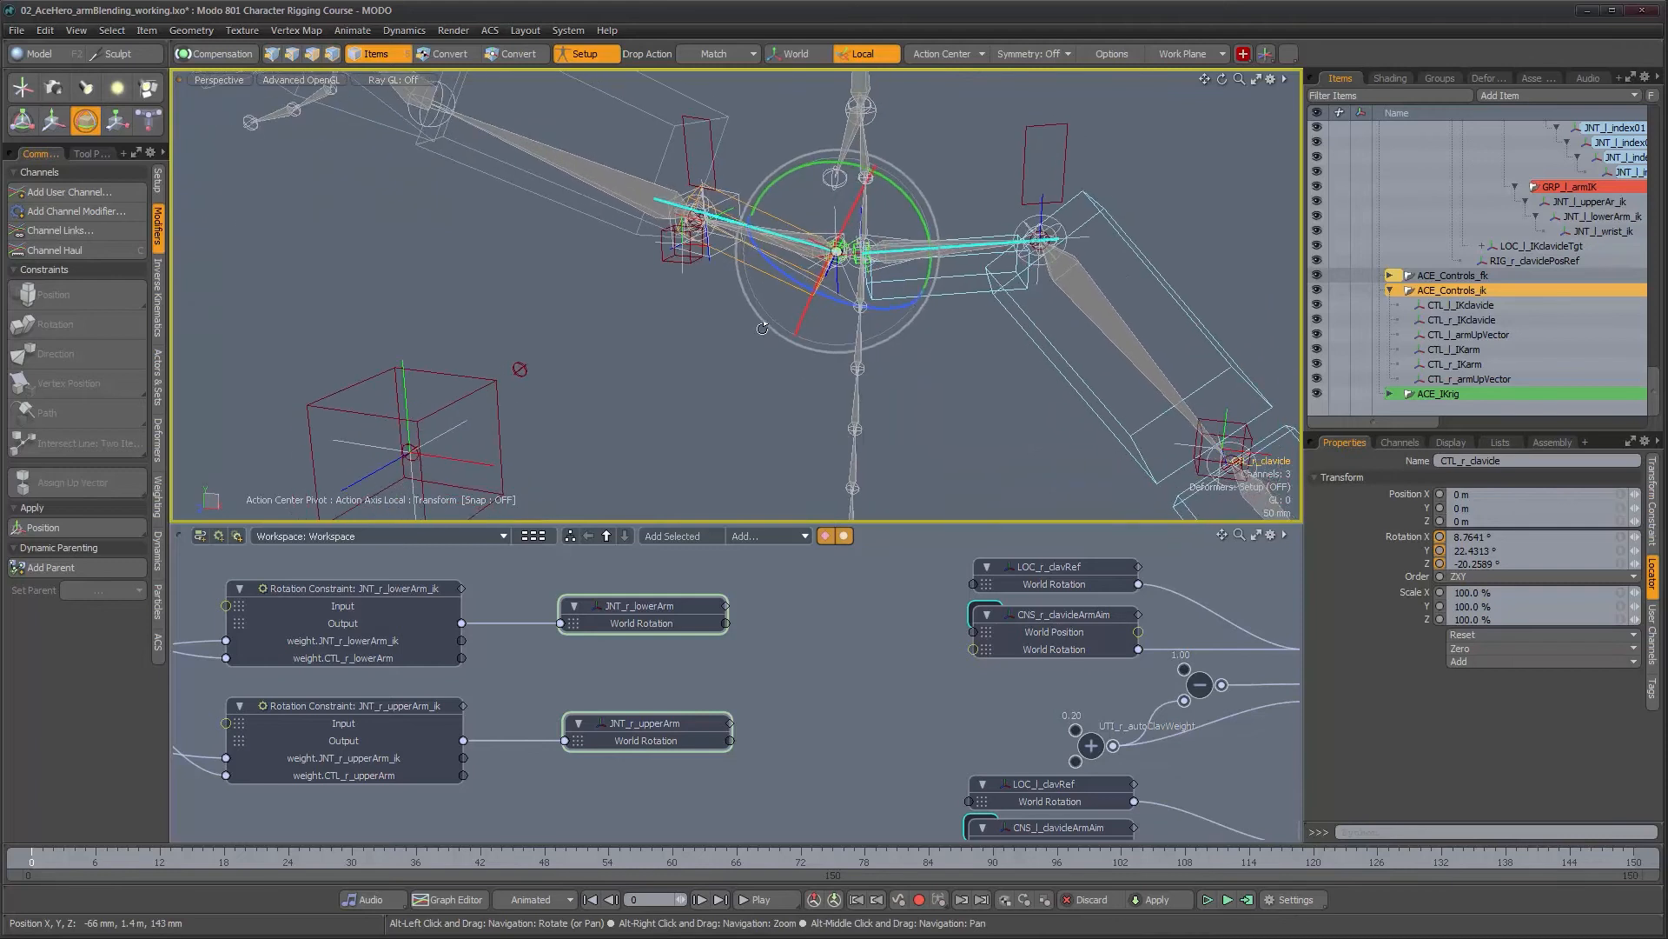
key("q")
right_click_drag(770, 352, 752, 398, "alt")
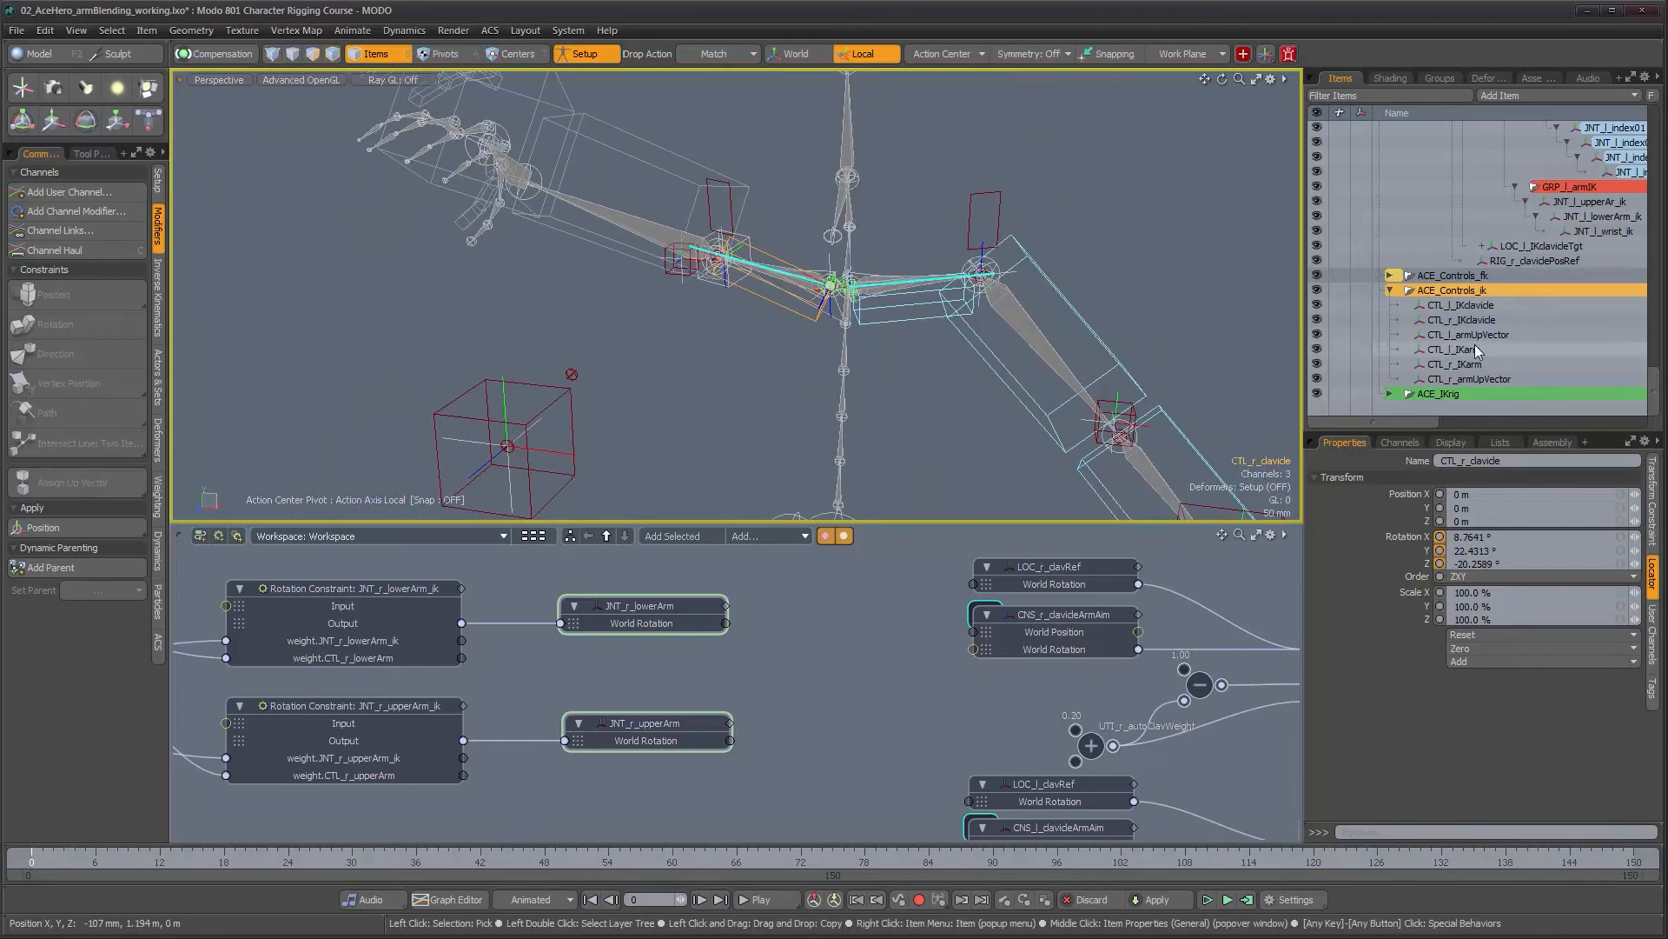
Add a new locator named PAR_r_ikClavicle and place it inside the ACE_Controls_ik group
key("shift+n")
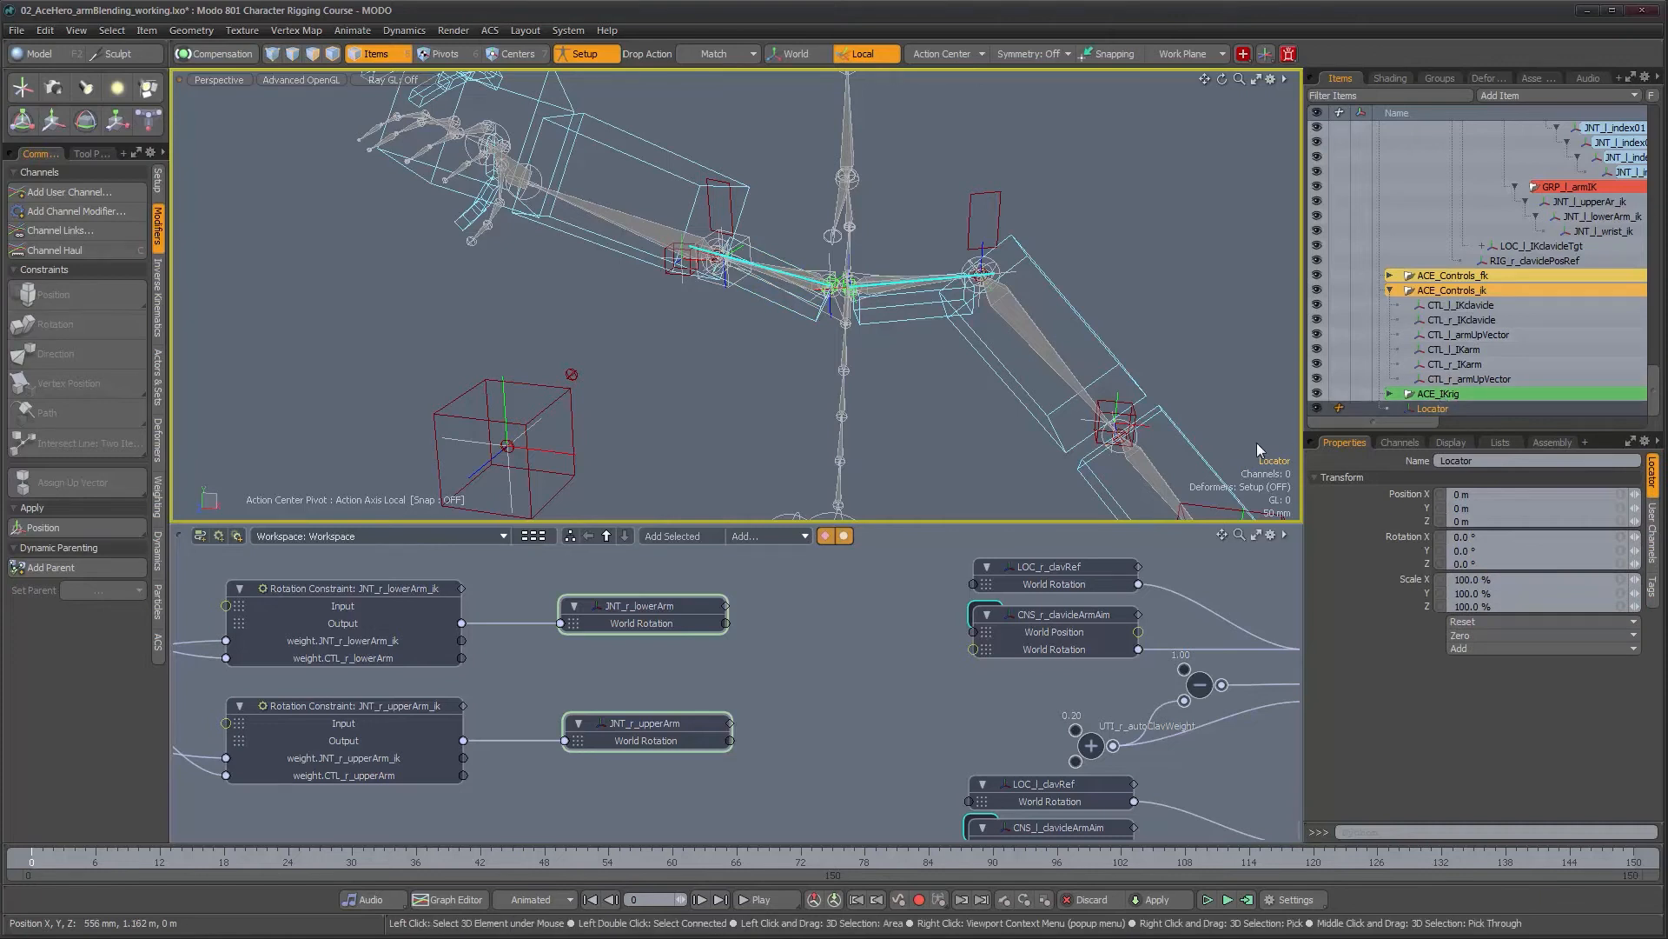
double_click(1446, 410)
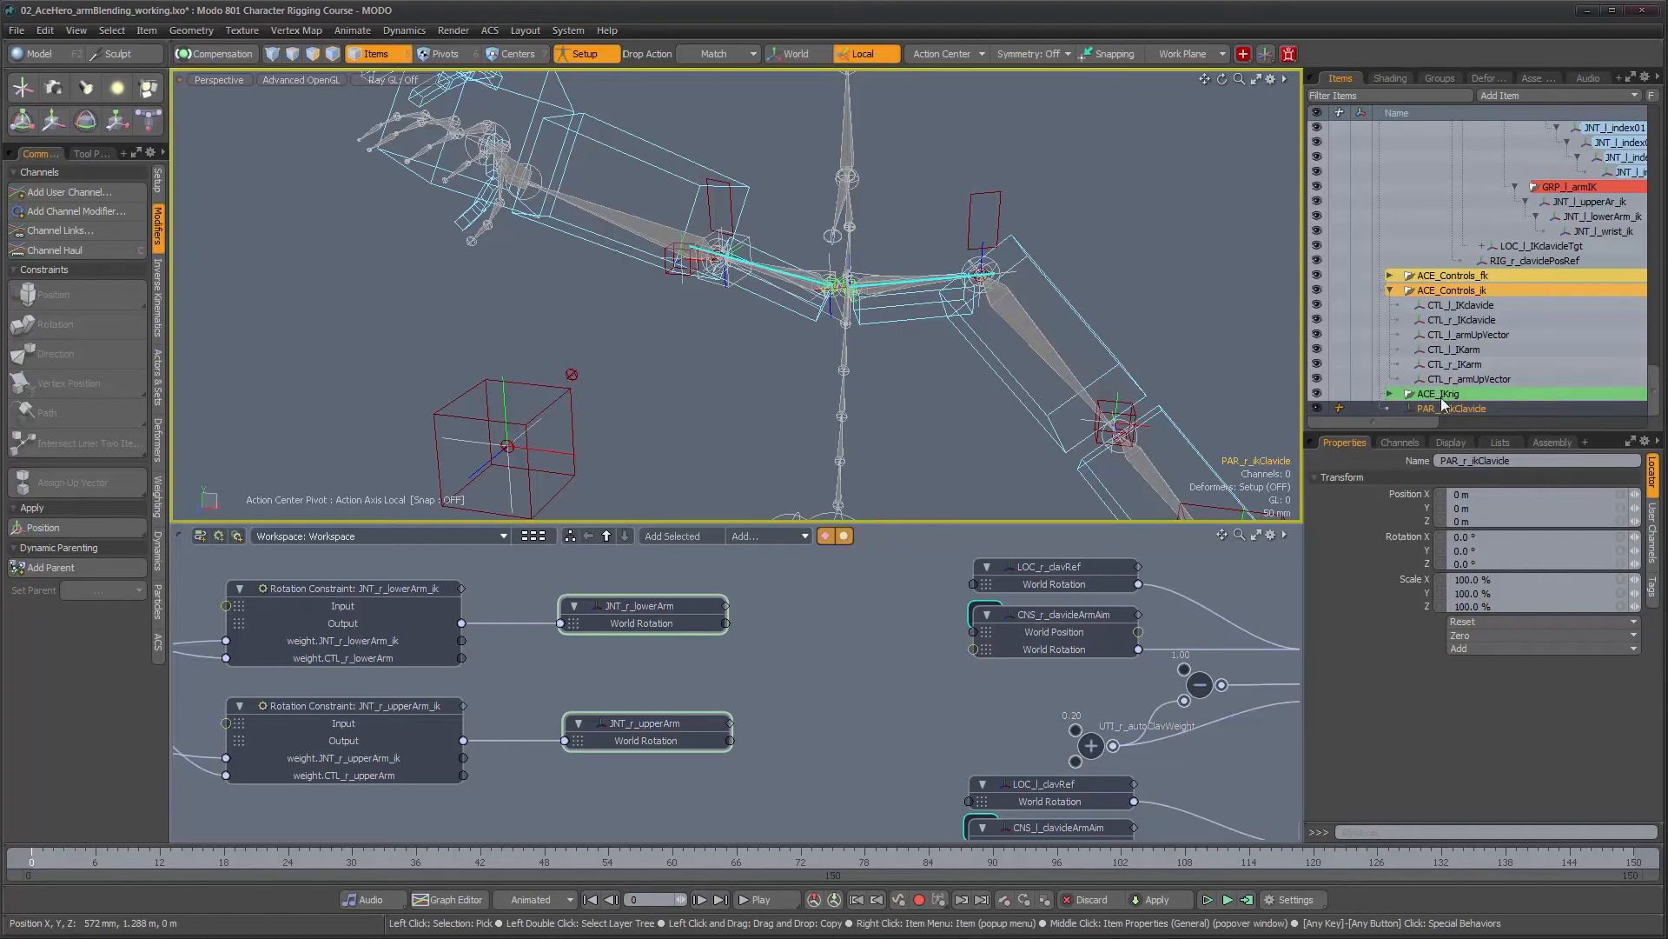
scroll(1451, 409, "down", 1)
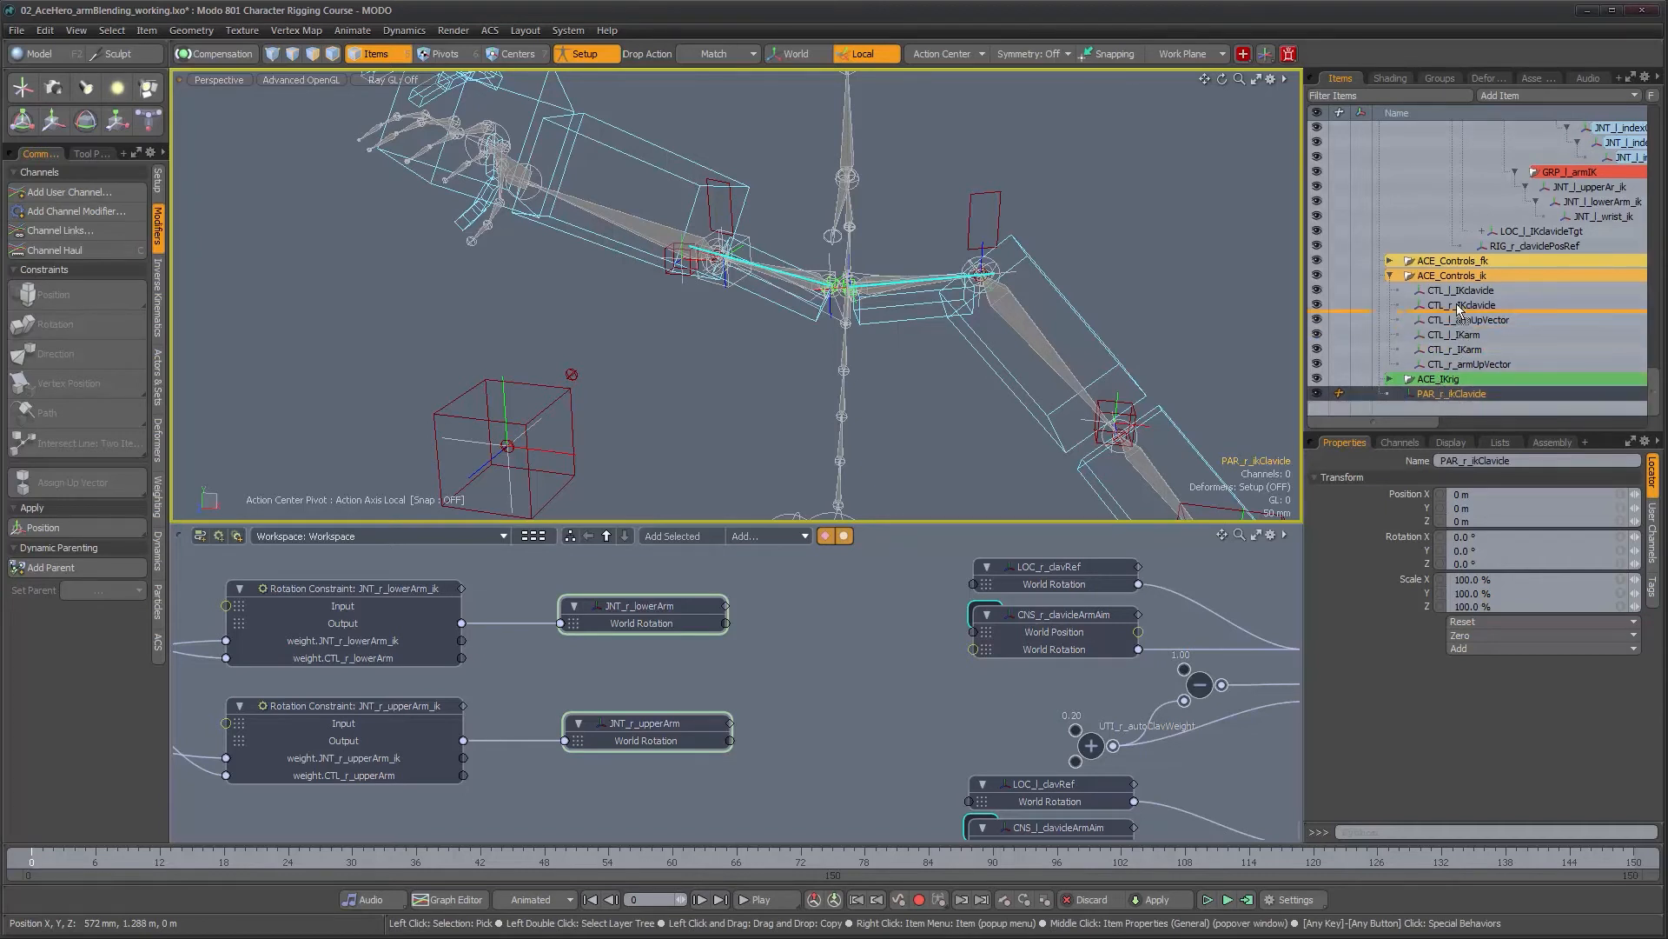
left_click_drag(1460, 281, 1448, 291)
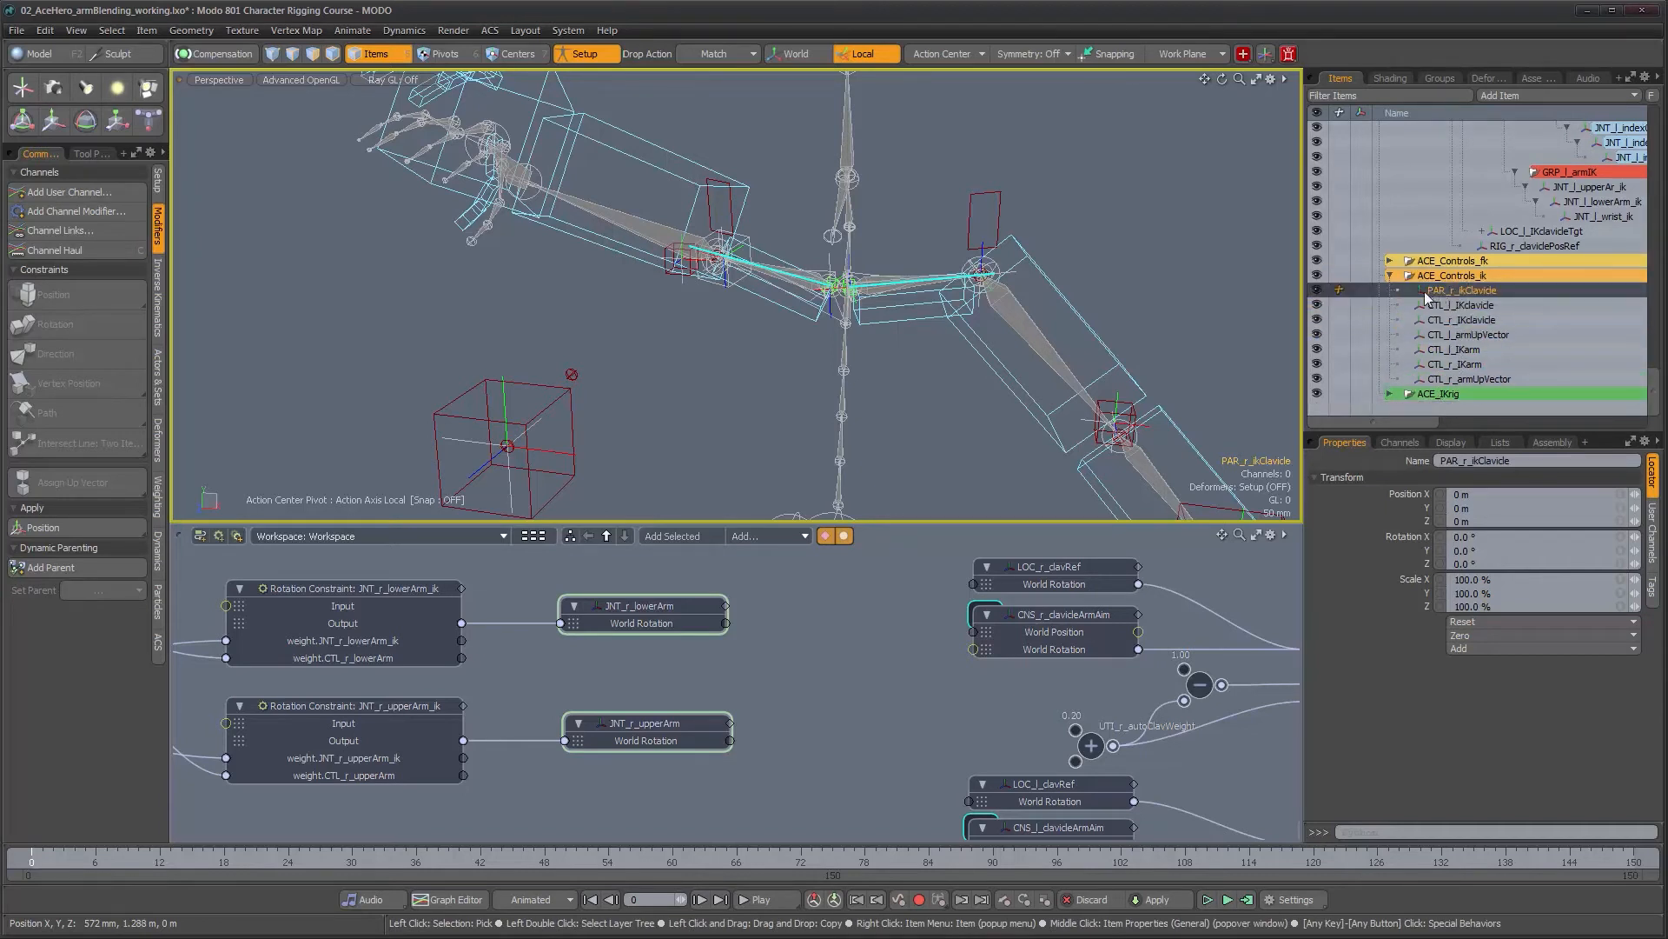
Parent CTL_r_IKclavicle under PAR_r_ikClavicle and select the parent locator
scroll(696, 265, "up", 4)
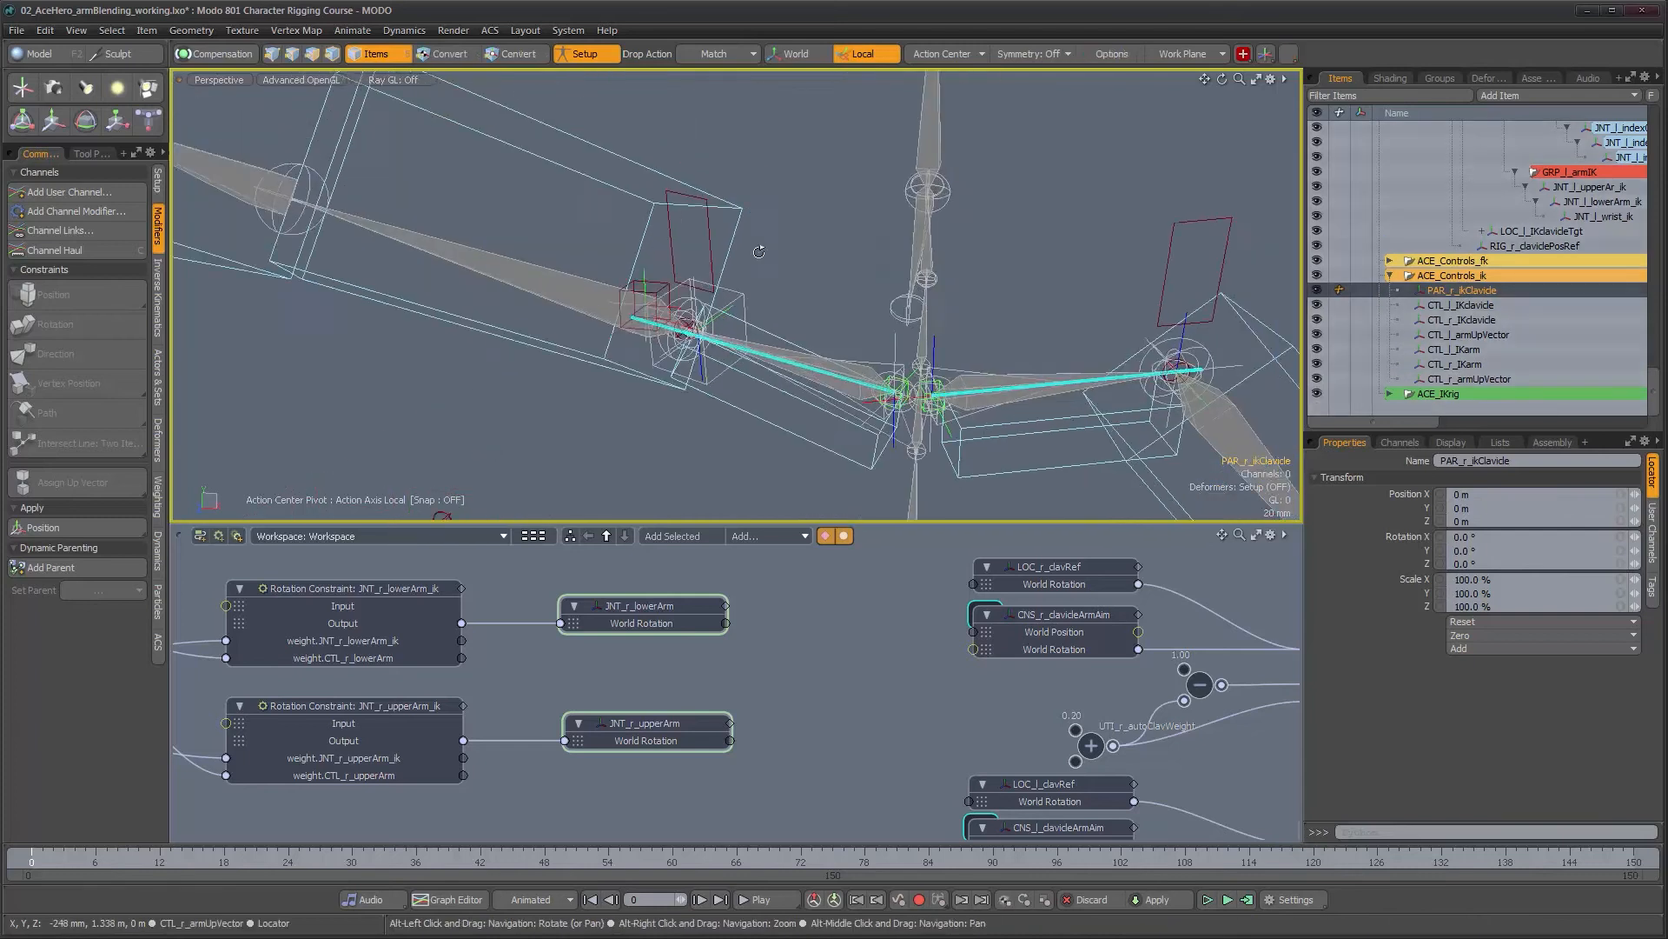
left_click(708, 244)
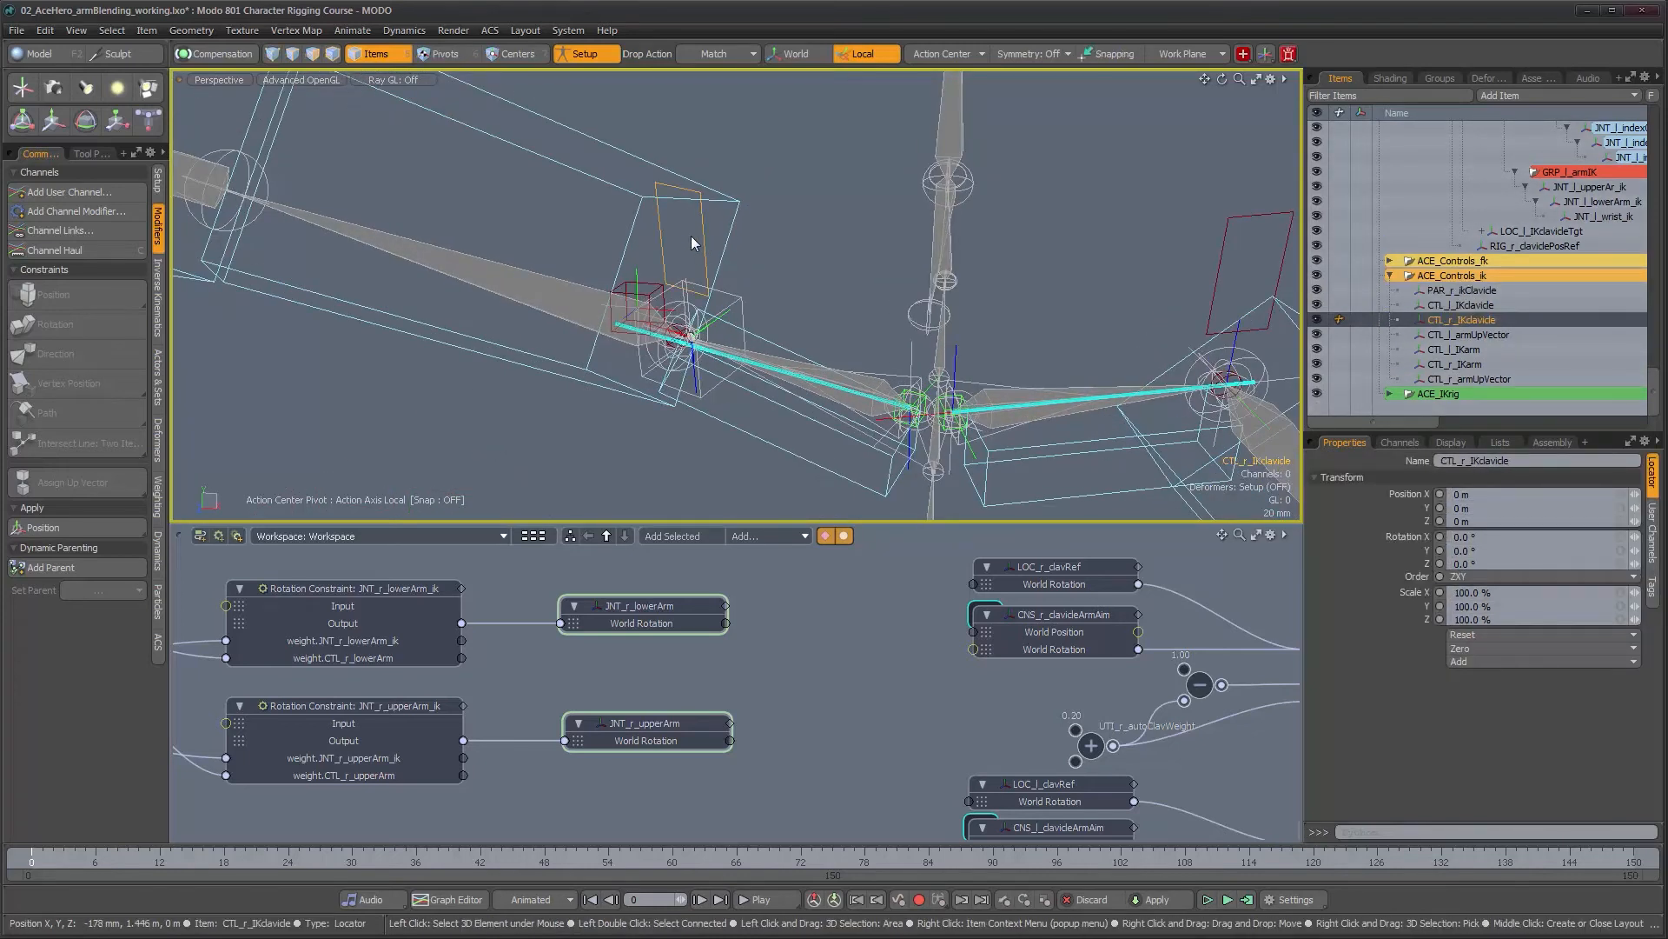
left_click_drag(1474, 315, 1472, 291)
left_click(1456, 306)
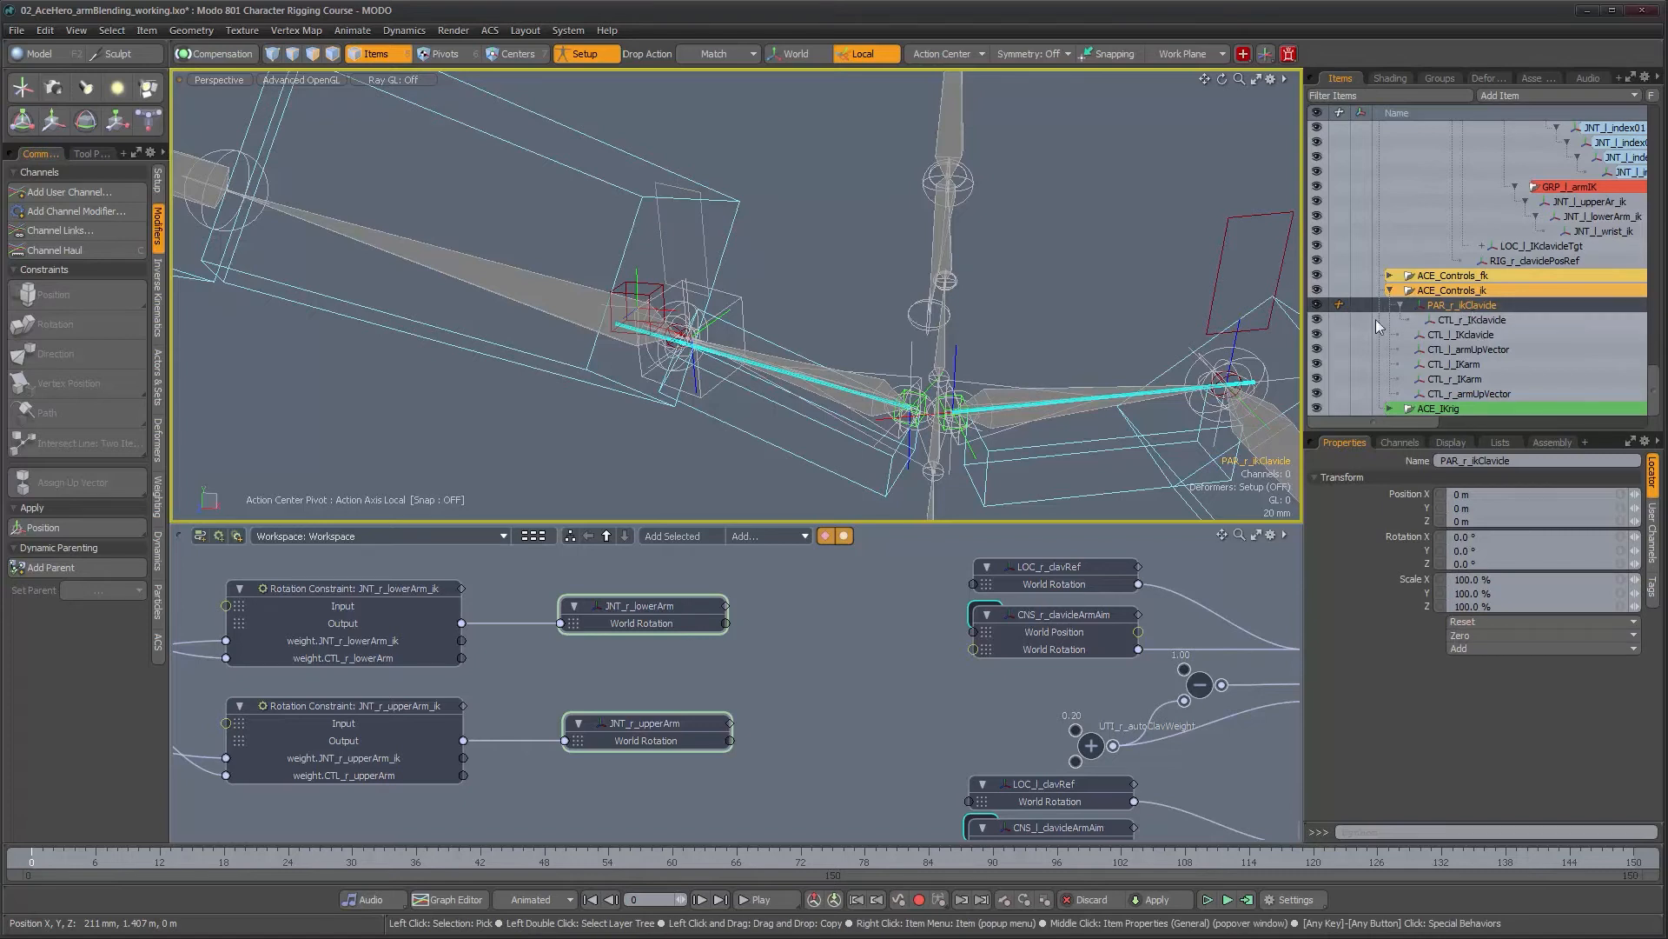
Undo the parenting of CTL_r_IKclavicle under PAR_r_ikClavicle
scroll(999, 373, "down", 10)
left_click_drag(1015, 504, 965, 355, "alt+shift")
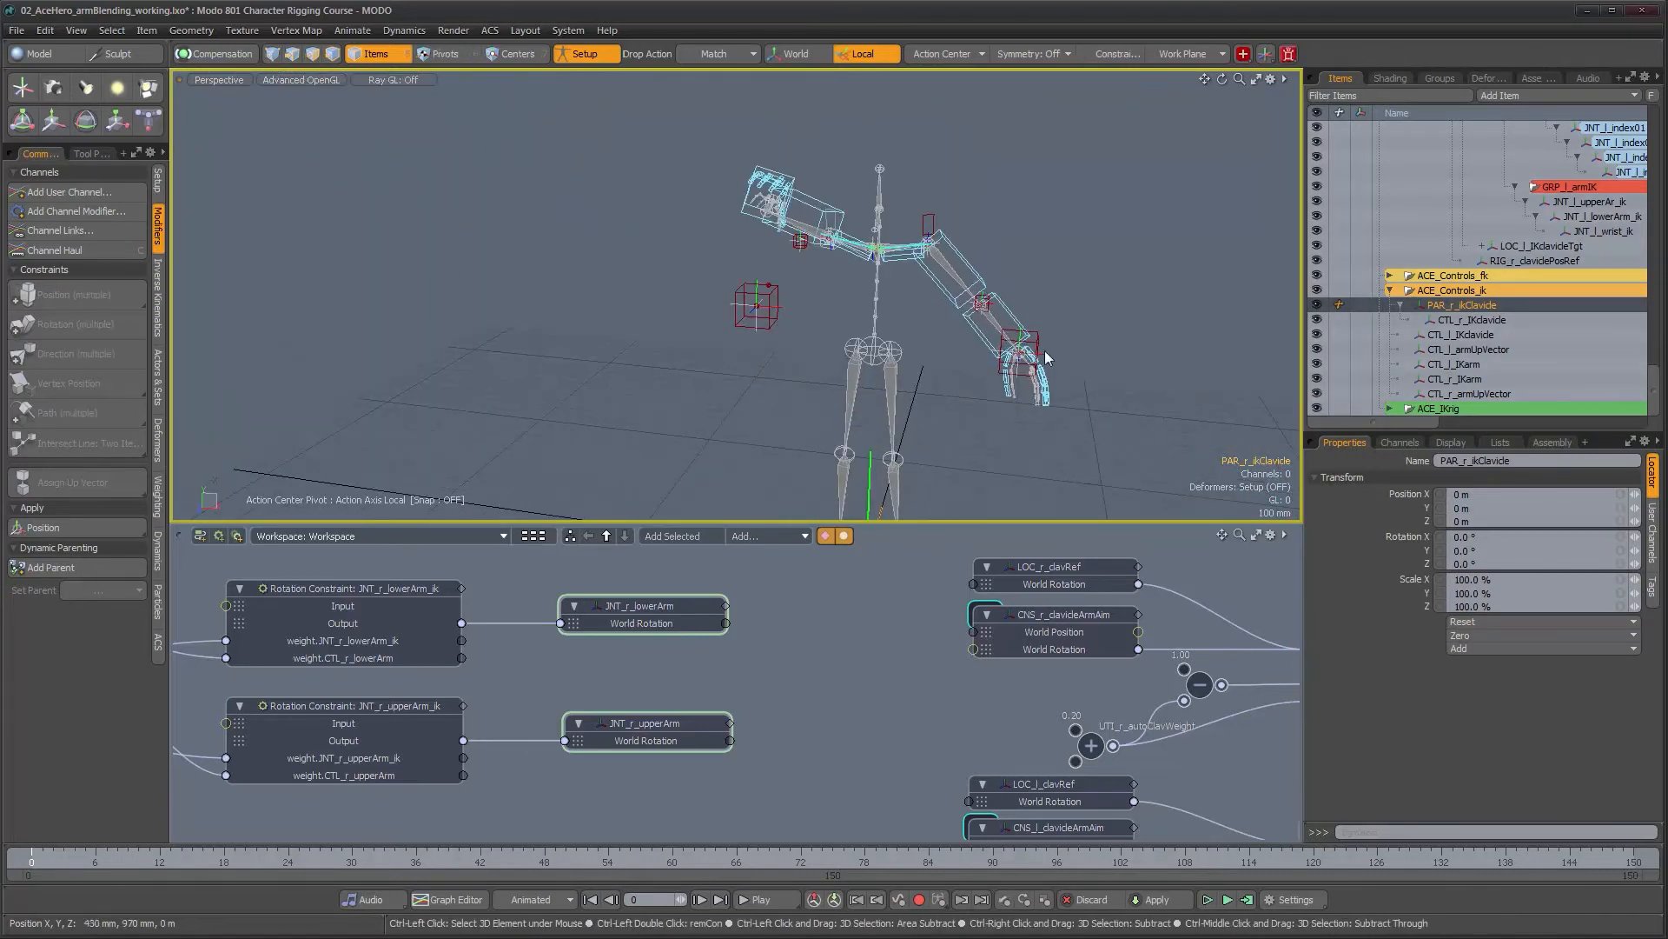
key("ctrl+z")
key("ctrl+z")
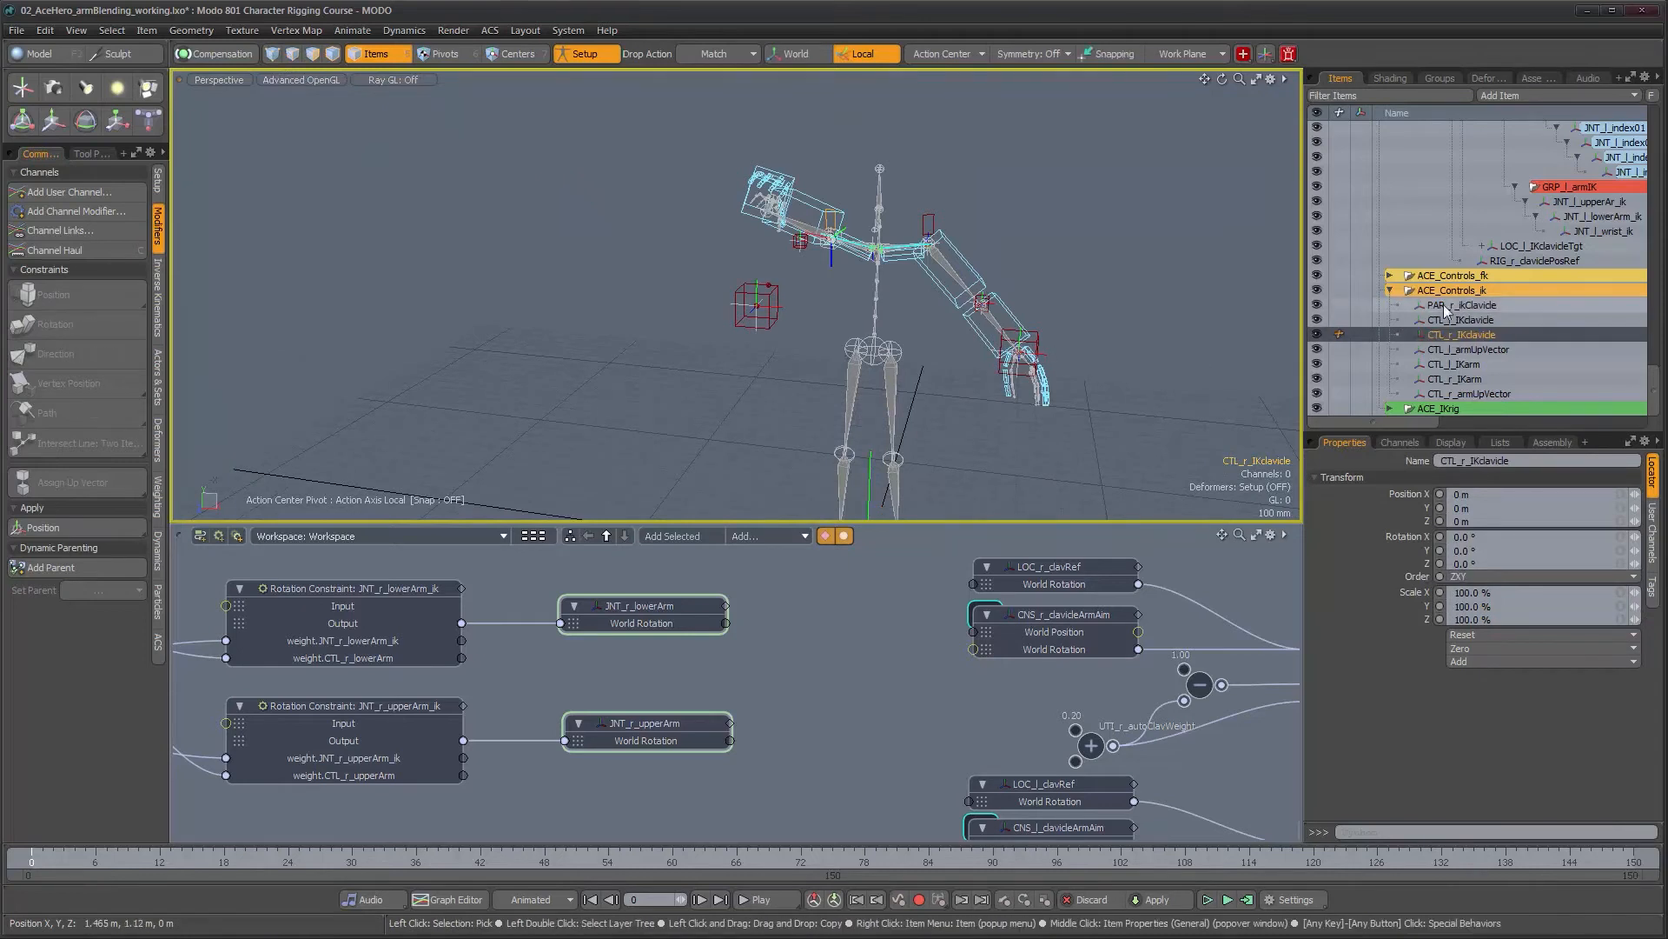
Match the position and rotation of PAR_r_ikClavicle to the CTL_r_IKclavicle control at the right shoulder
left_click(1446, 306)
scroll(881, 268, "up", 4)
left_click_drag(881, 267, 800, 390, "alt+shift")
scroll(758, 300, "up", 5)
left_click_drag(687, 288, 708, 277, "alt")
scroll(708, 277, "up", 4)
left_click_drag(1436, 304, 846, 358)
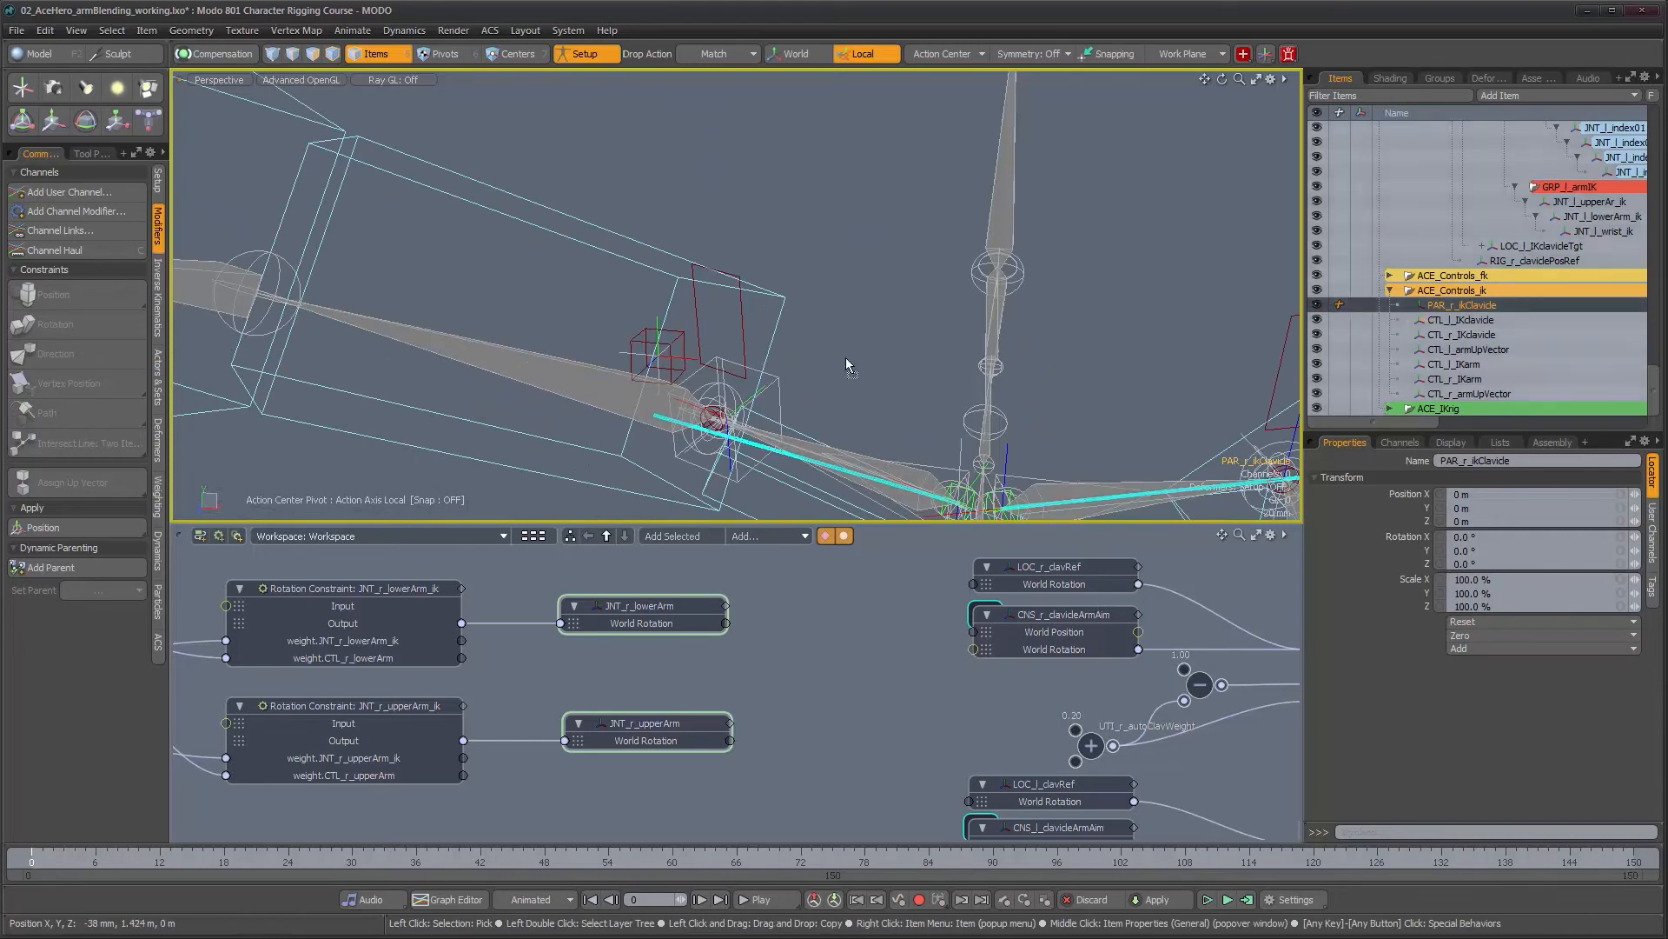
left_click_drag(743, 325, 743, 325)
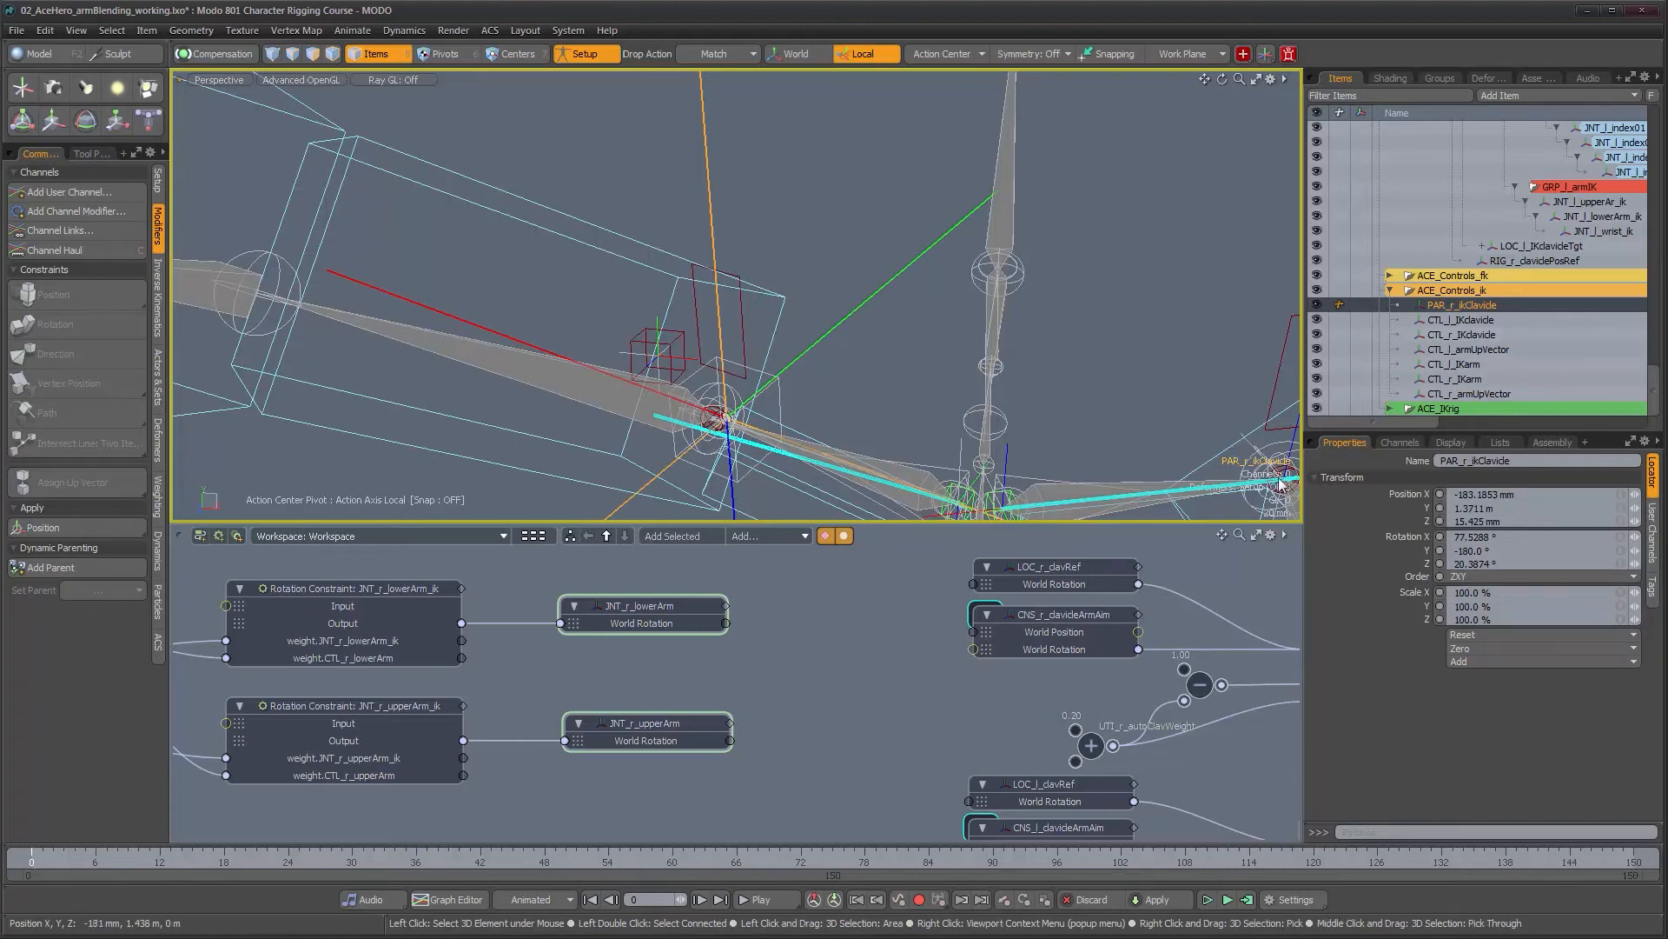
Set the display size of the PAR_r_ikClavicle locator to 0.165
left_click(1451, 442)
left_click_drag(793, 354, 761, 323, "alt")
left_click(1650, 476)
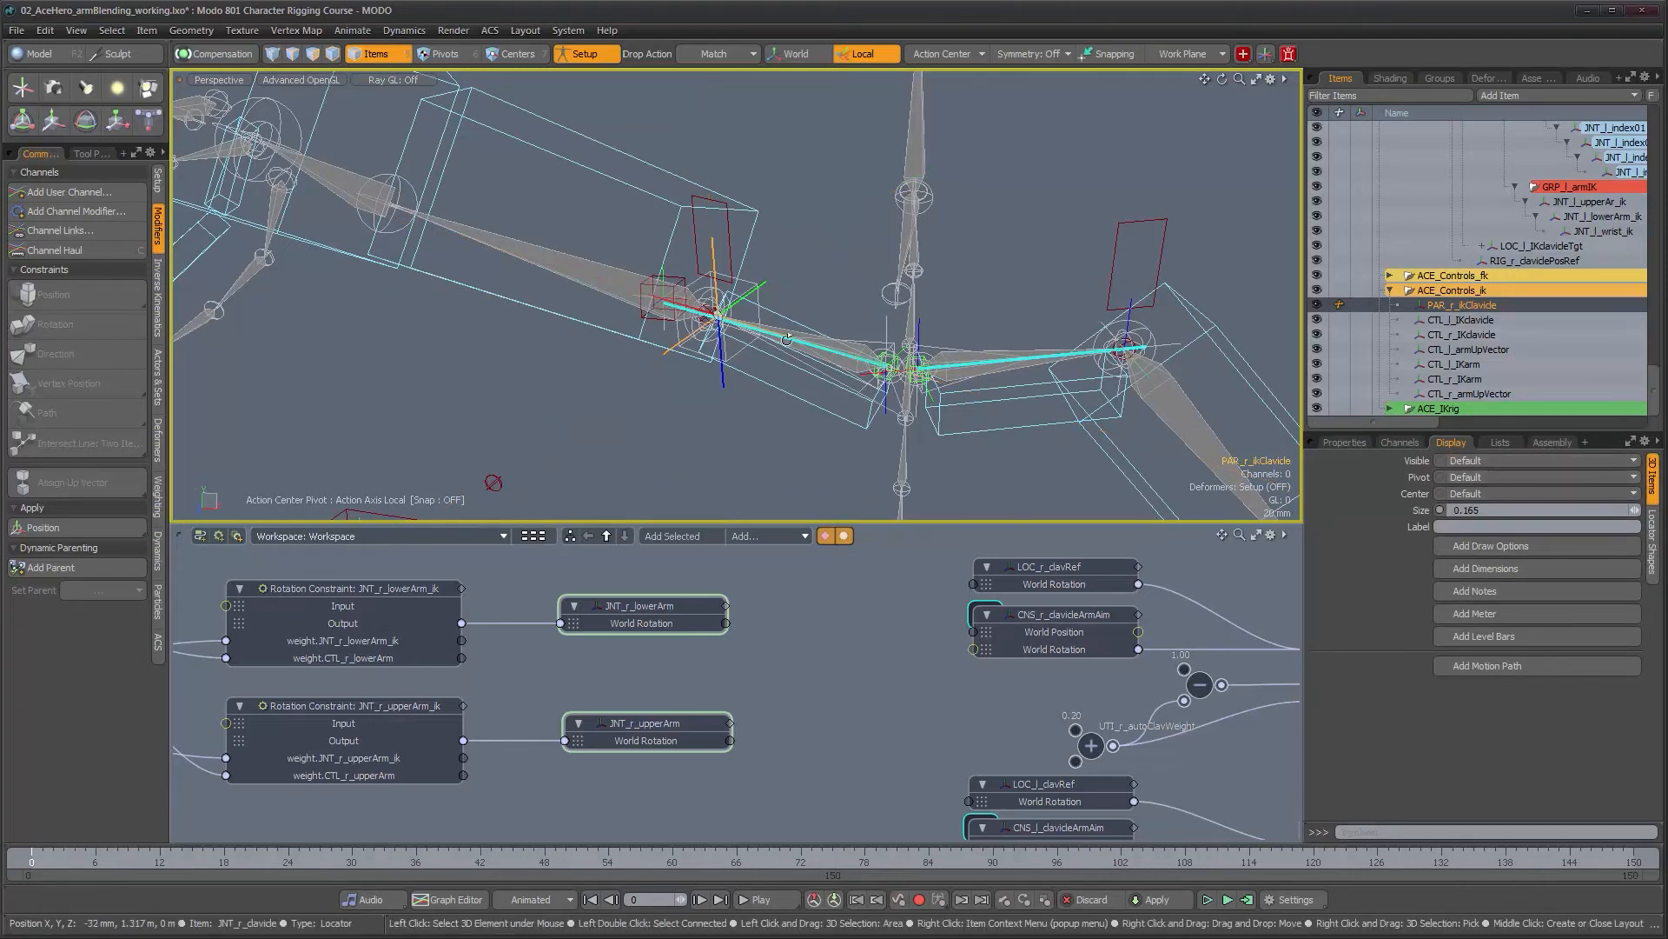
scroll(819, 308, "up", 4)
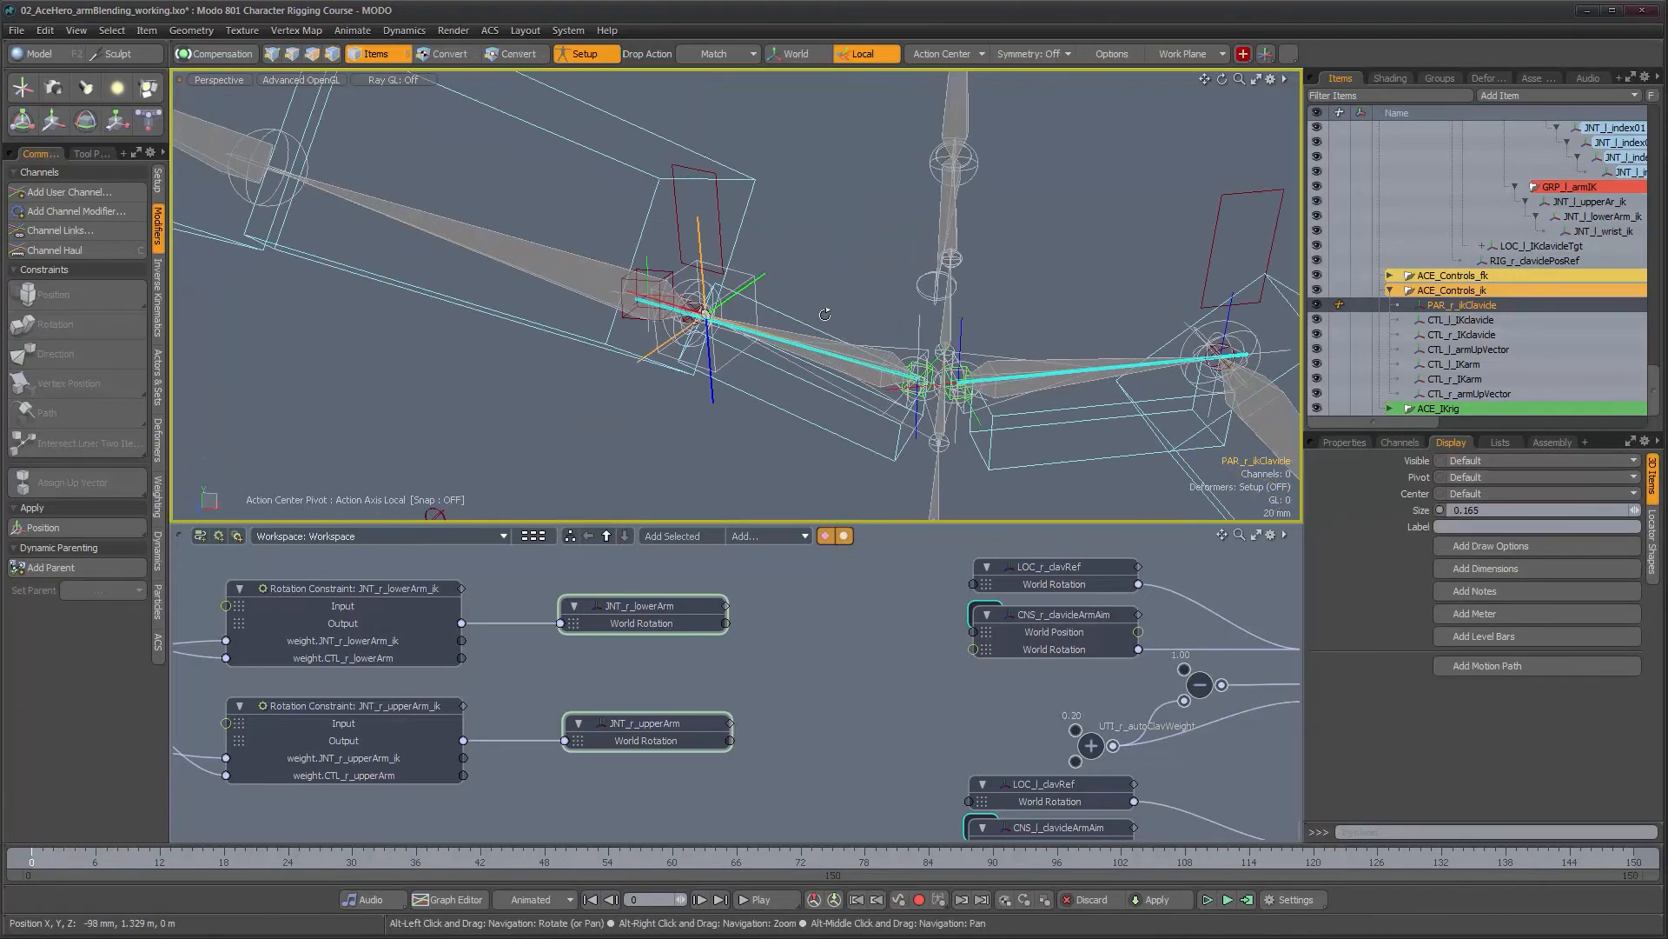
Parent CTL_r_IKclavicle under the matched PAR_r_ikClavicle locator and select the parent locator
left_click(691, 181)
left_click_drag(1479, 333, 1474, 306)
left_click_drag(696, 337, 652, 329, "alt")
left_click(1469, 305)
right_click_drag(652, 328, 700, 344, "alt")
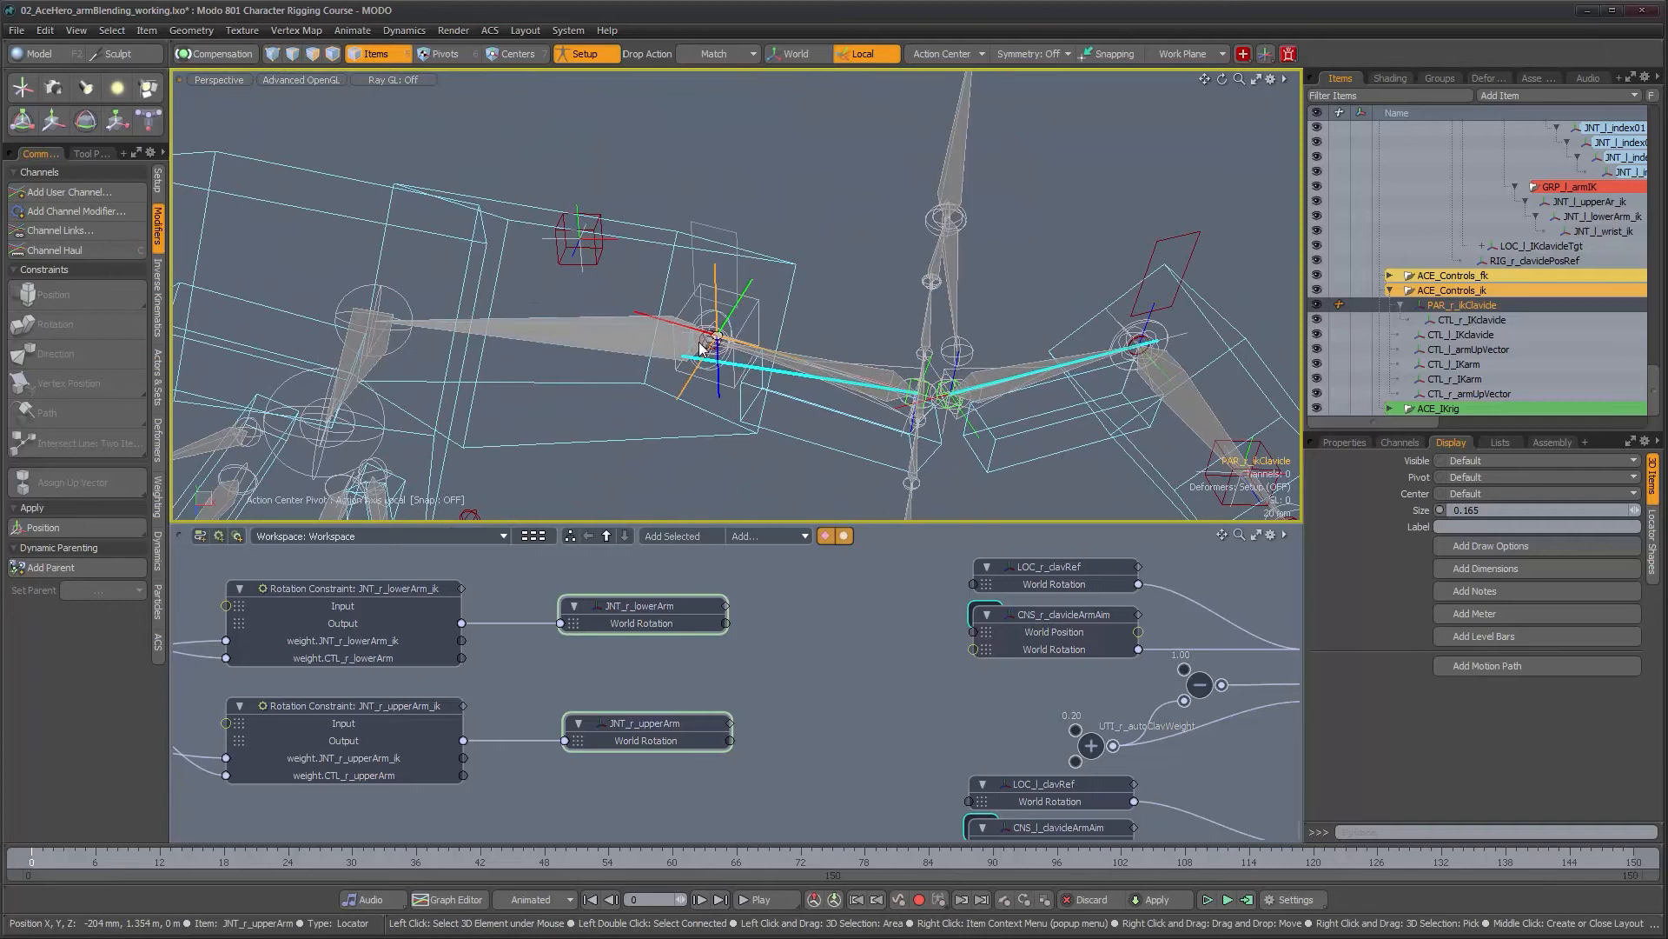
Add position constraints on PAR_r_ikClavicle targeting both RIG_r_claviclePosRef and CTL_r_upperArm
left_click_drag(943, 716, 938, 681, "alt")
right_click_drag(938, 681, 842, 684, "alt")
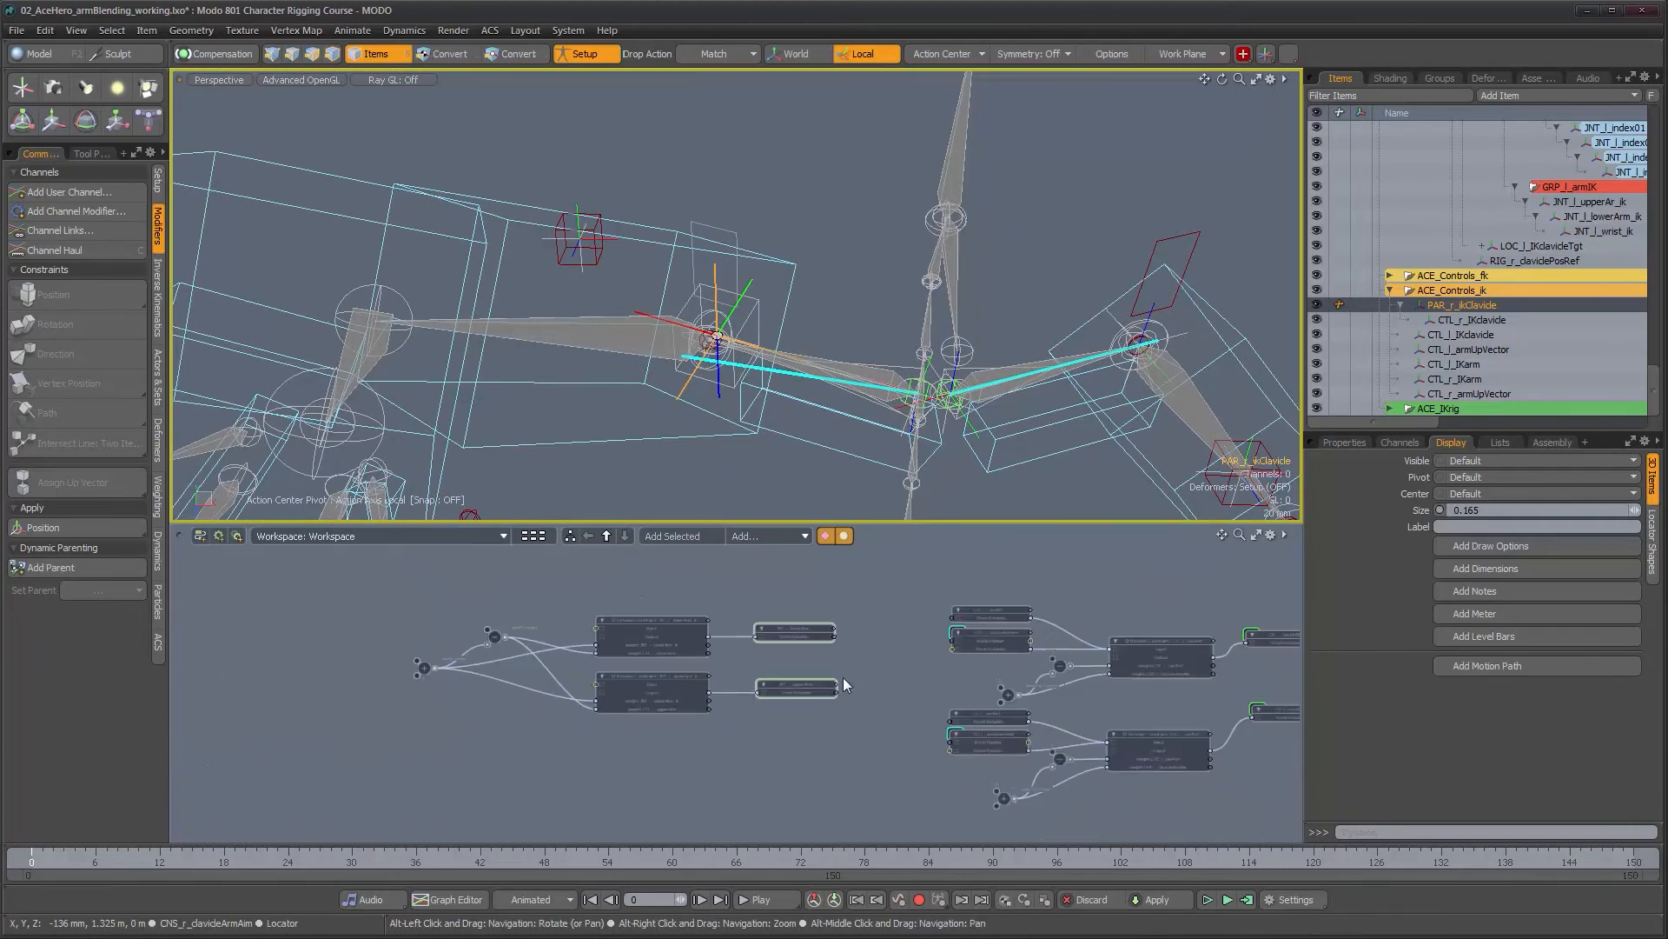
left_click_drag(933, 687, 934, 682, "alt")
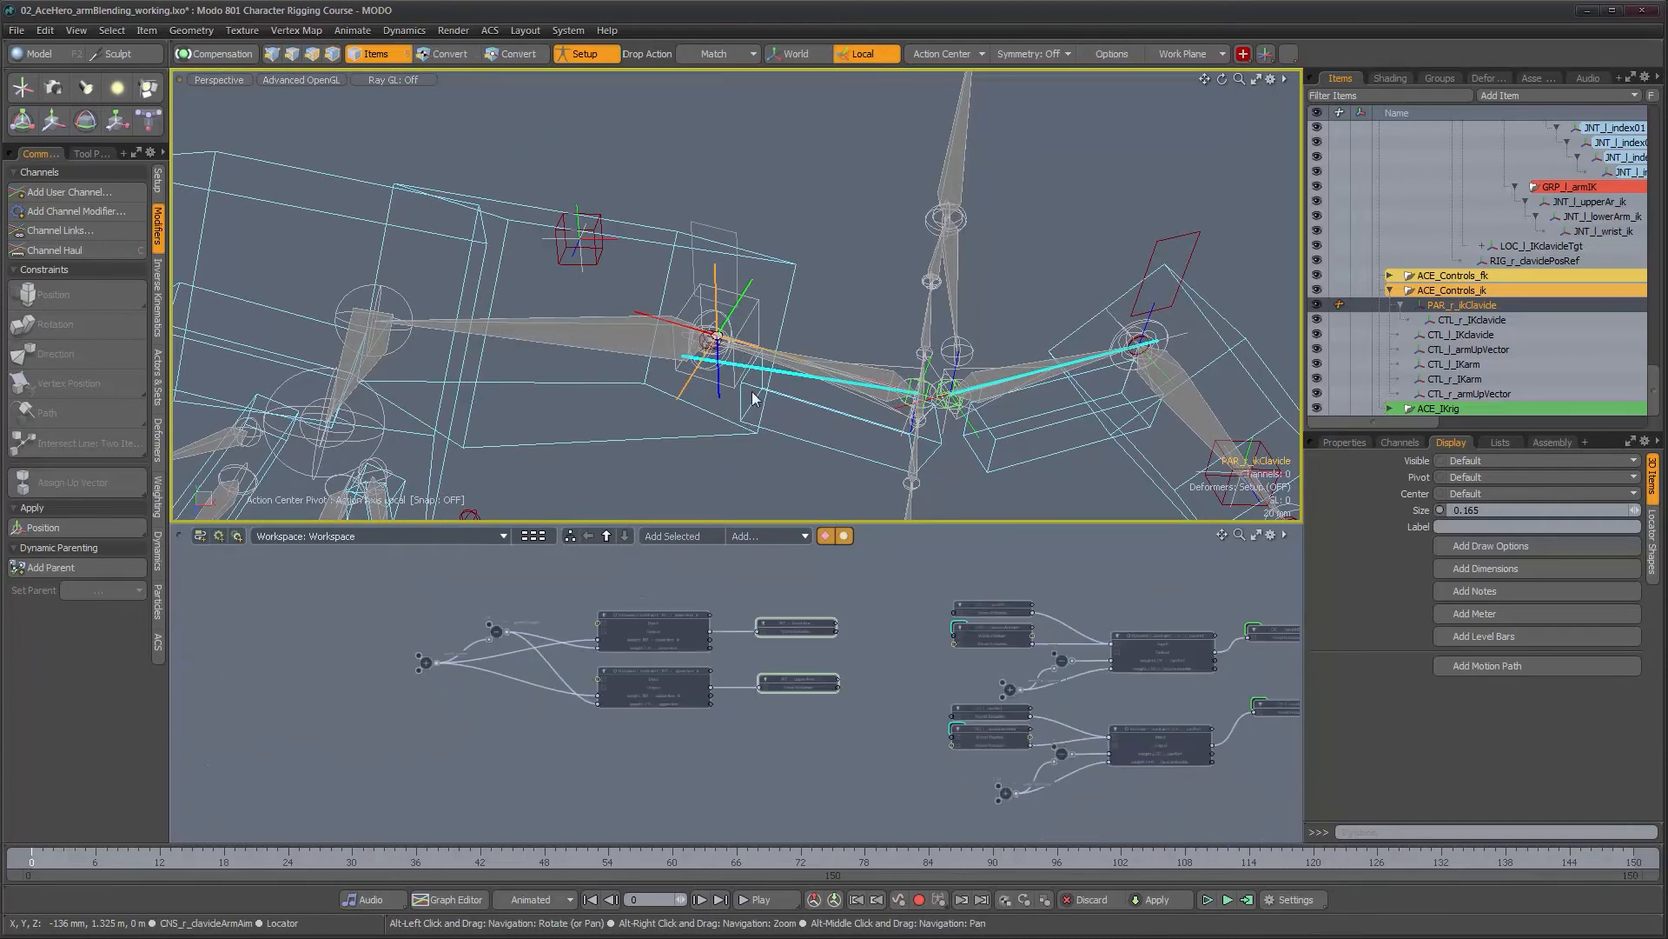
left_click_drag(754, 398, 663, 396, "alt")
right_click_drag(600, 319, 687, 335, "alt")
left_click_drag(843, 352, 907, 330, "alt")
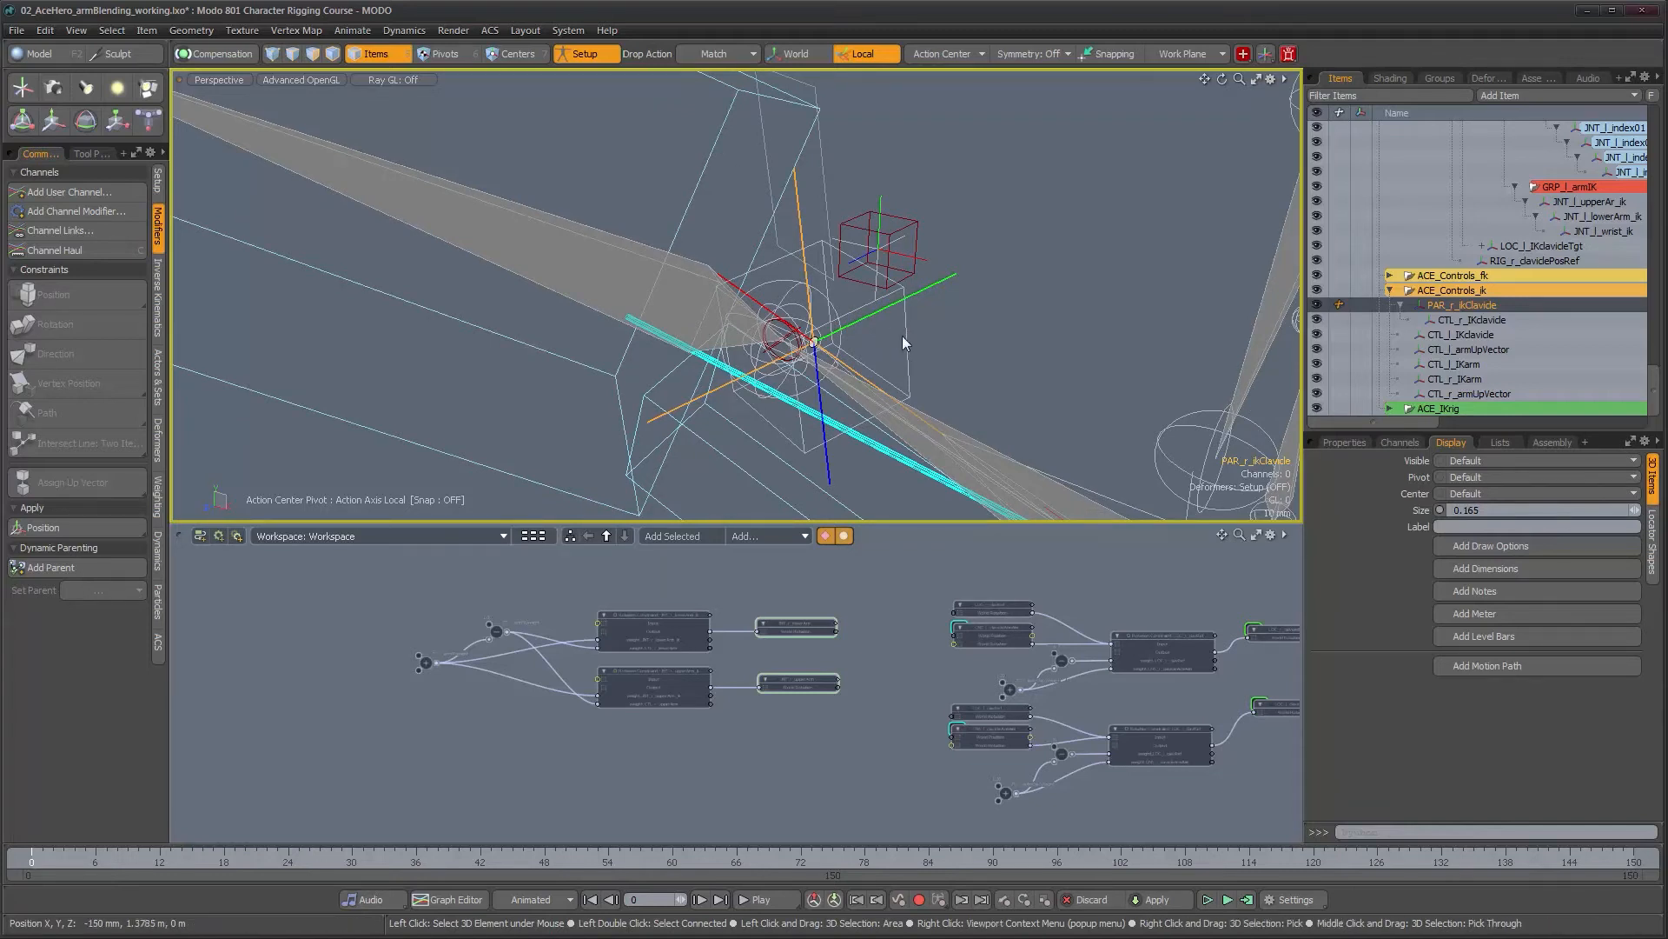
key("shift")
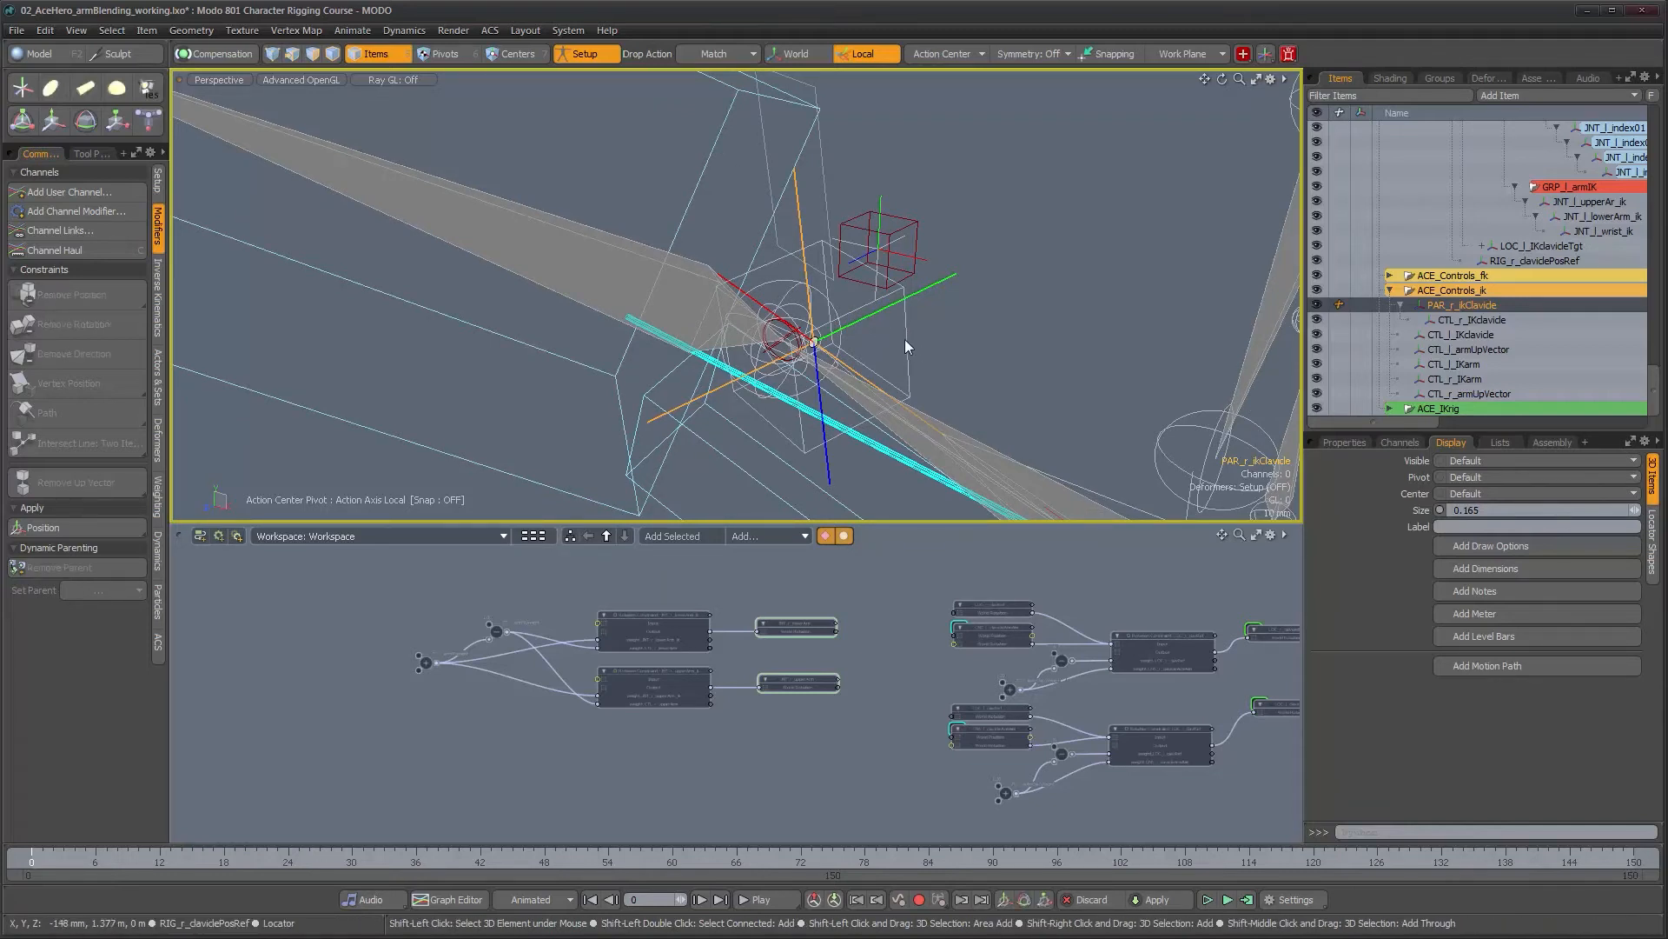
left_click(905, 341, "shift")
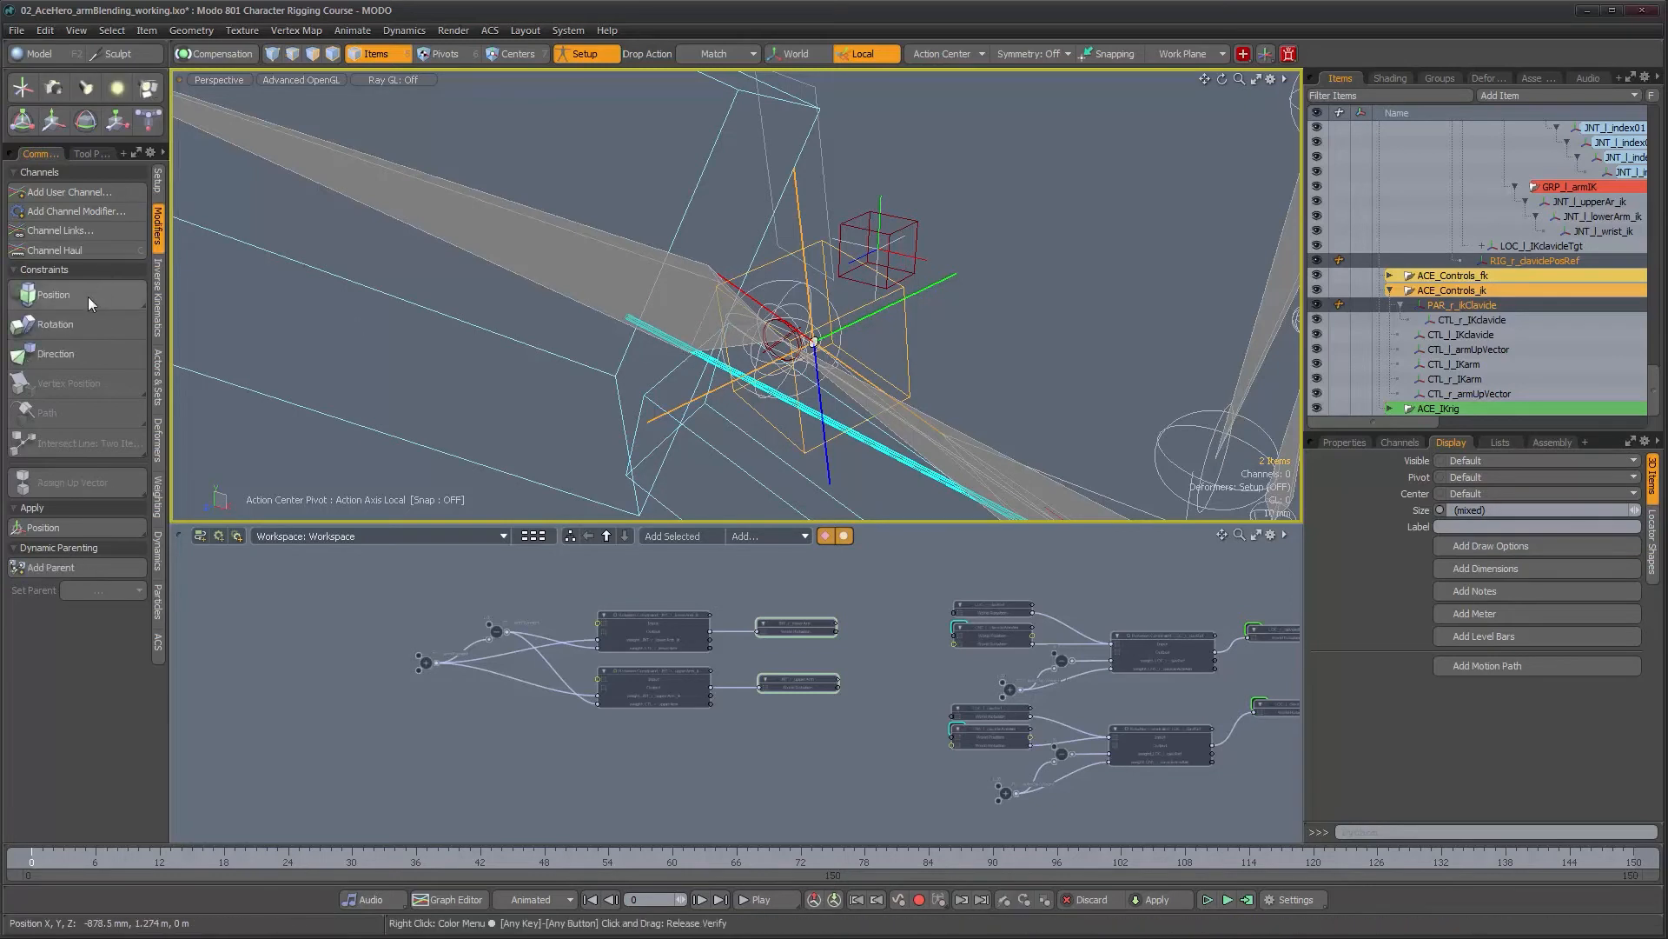
left_click(88, 298)
left_click_drag(473, 318, 456, 325, "ctrl+alt")
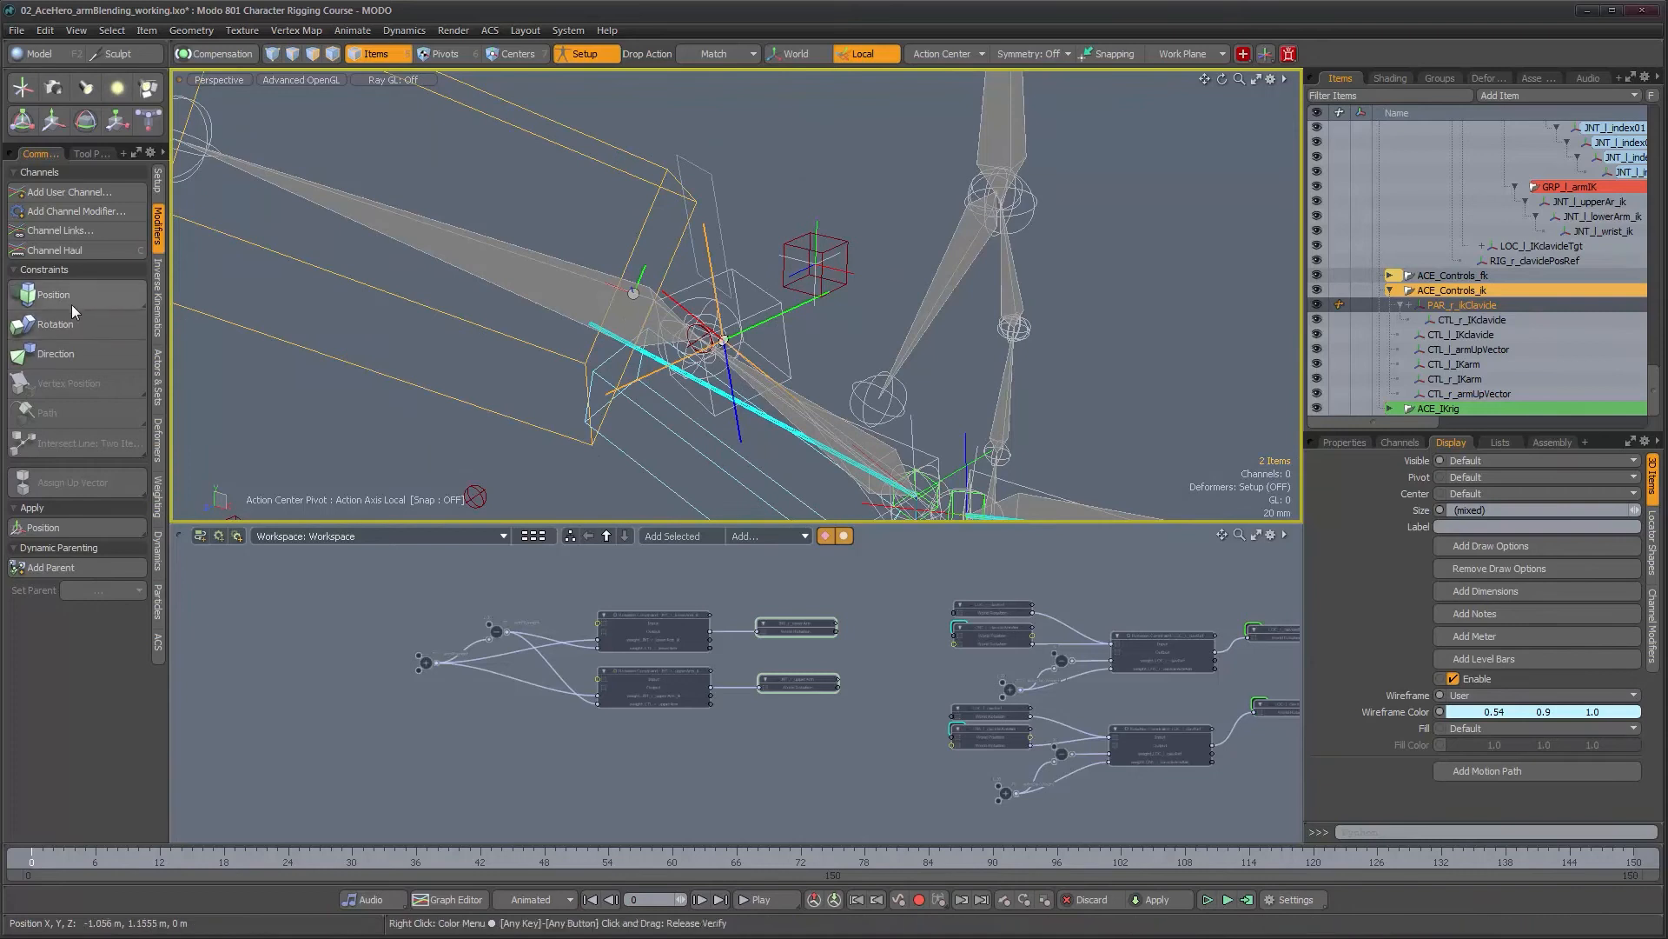
left_click(70, 297)
Add PAR_r_ikClavicle and its position constraint to the schematic below the right arm's rotation constraint nodes
left_click_drag(556, 347, 669, 321, "alt")
left_click_drag(748, 365, 705, 482, "alt+shift")
right_click_drag(699, 616, 795, 616, "alt")
left_click_drag(715, 672, 760, 622, "alt")
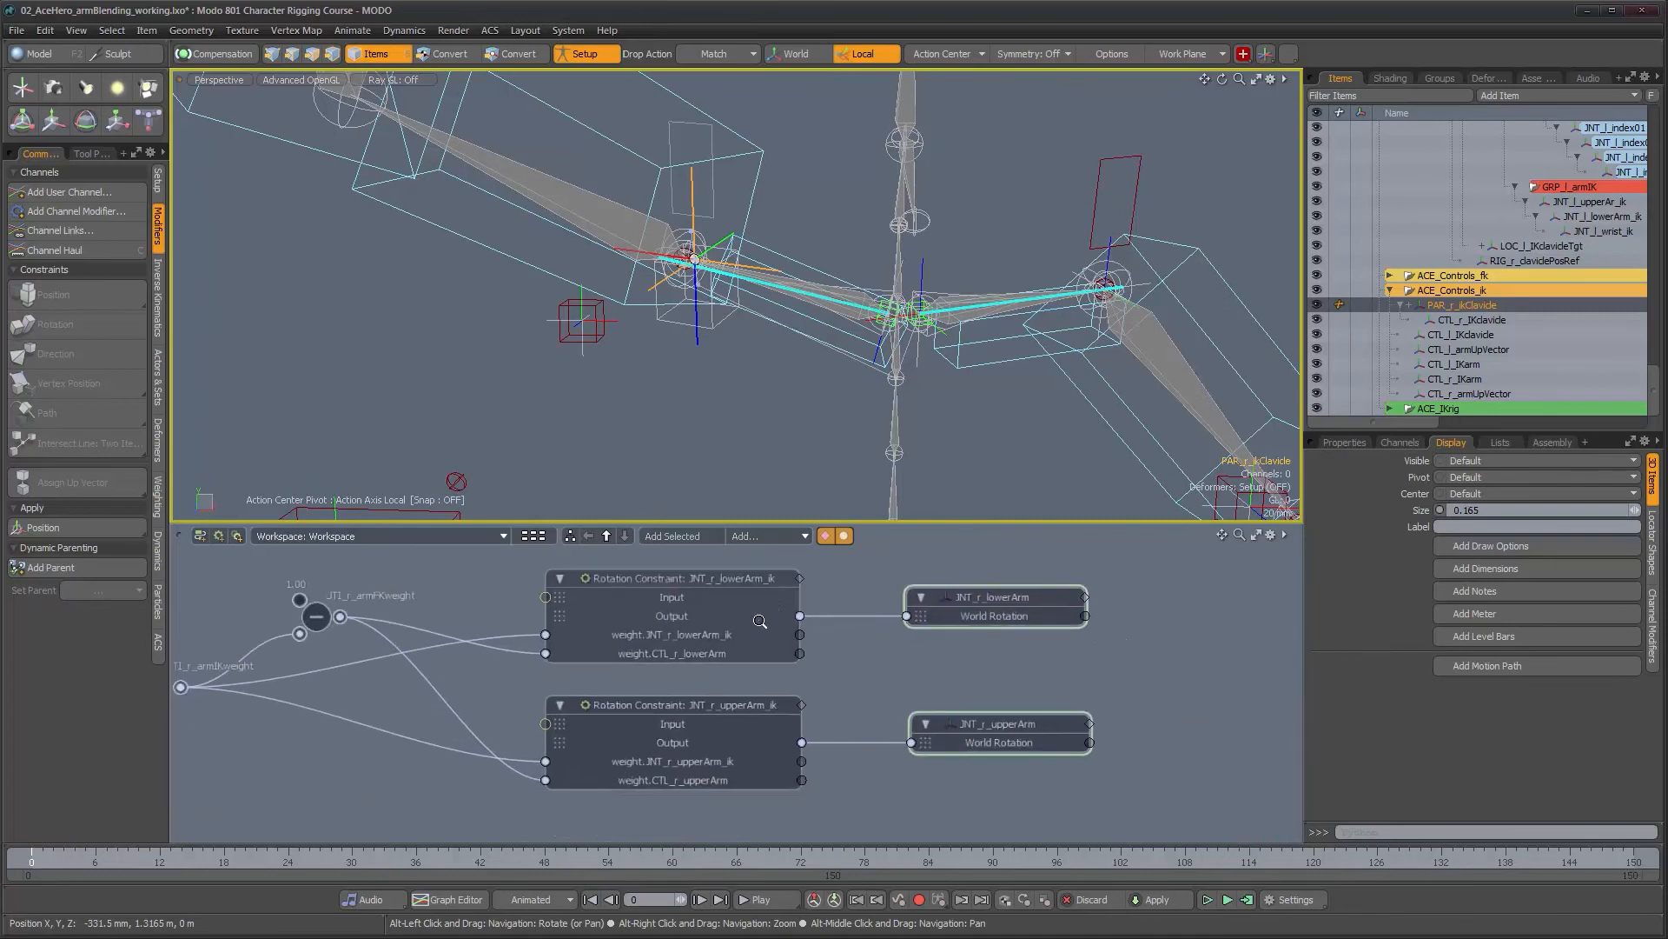
right_click_drag(760, 622, 722, 624, "alt")
left_click_drag(716, 678, 749, 598, "alt")
mouse_move(830, 643)
right_mouse_down("alt")
mouse_move(736, 656)
mouse_move(812, 658)
right_mouse_up("alt")
left_click(671, 536)
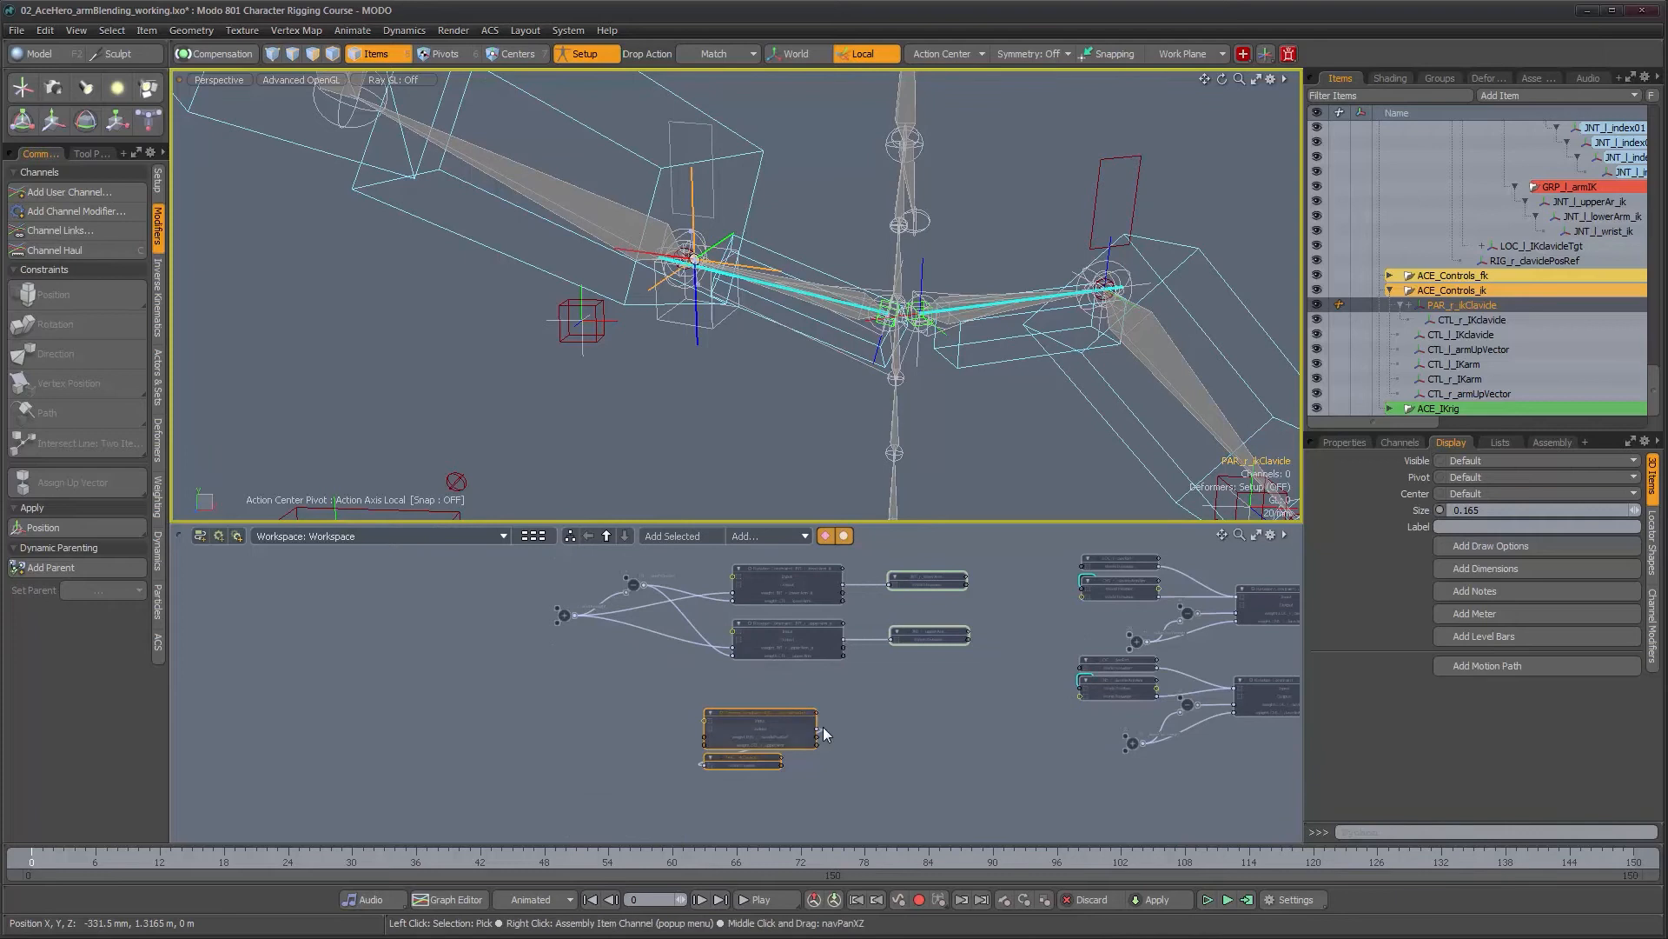
Arrange the position constraint and PAR_r_ikClavicle nodes in line beneath the upper arm rotation constraint and joint nodes
right_click_drag(826, 727, 868, 735, "alt")
left_click(761, 799)
left_click_drag(662, 790, 1067, 701)
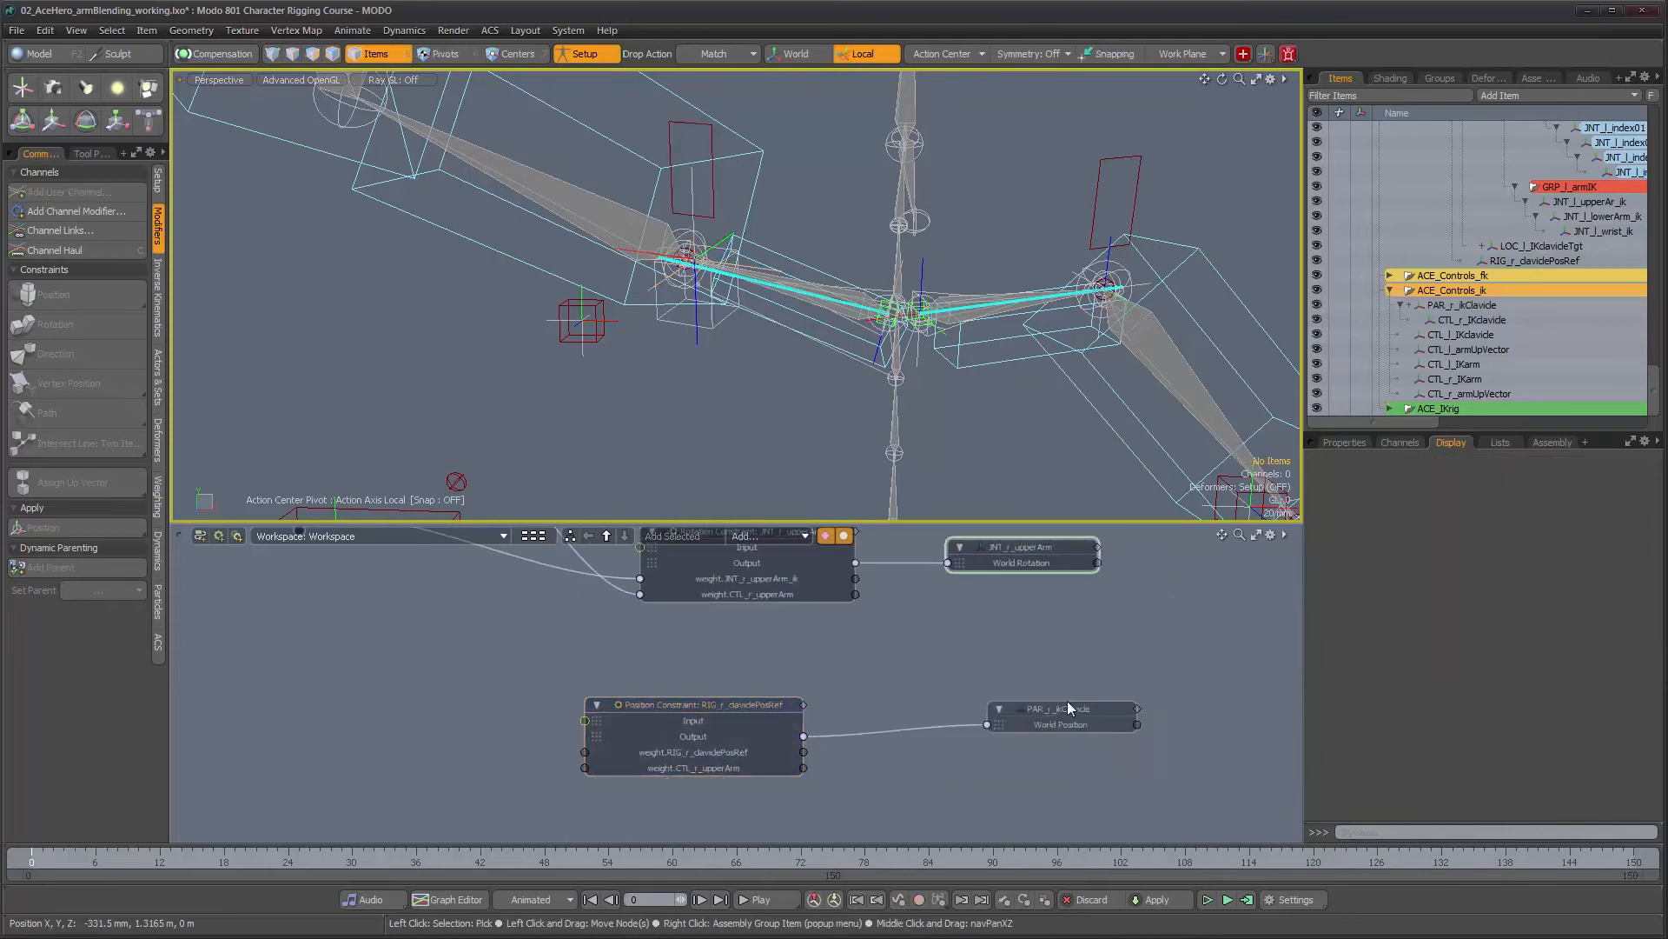
left_click_drag(731, 701, 786, 618)
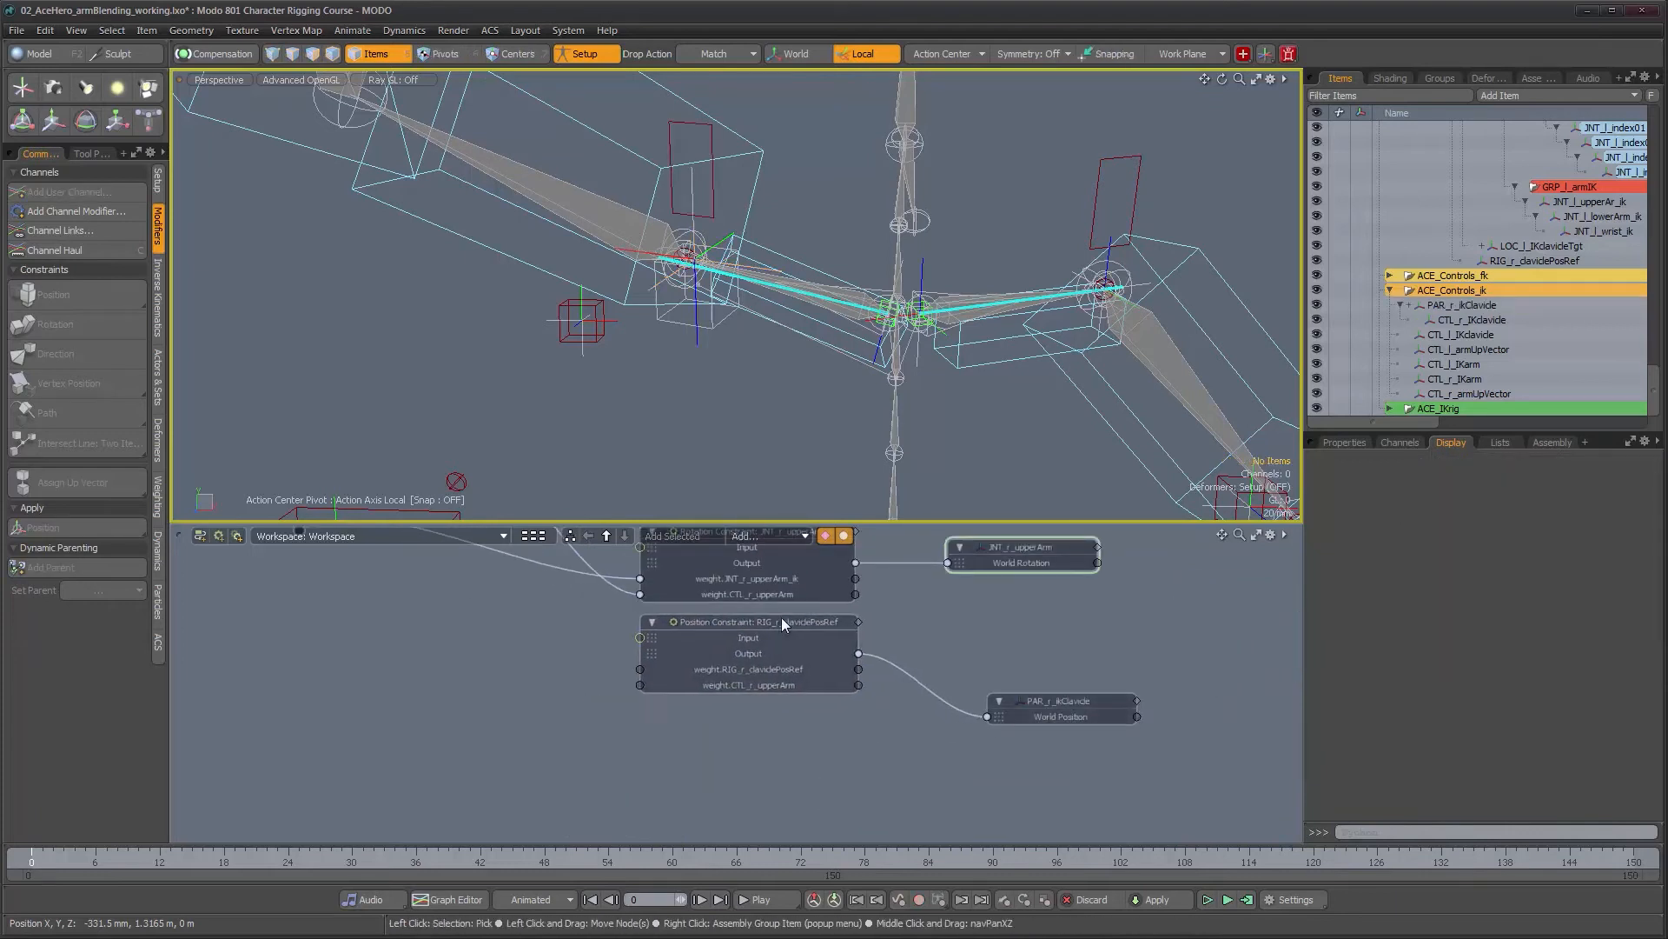
left_click_drag(1030, 709, 1022, 638)
Link UTI_r_armFKweight to the position constraint's CTL_r_upperArm weight and UTI_r_armIKweight to its RIG_r_claviclePosRef weight
left_click_drag(608, 648, 751, 776, "alt")
right_click_drag(676, 669, 693, 669, "alt")
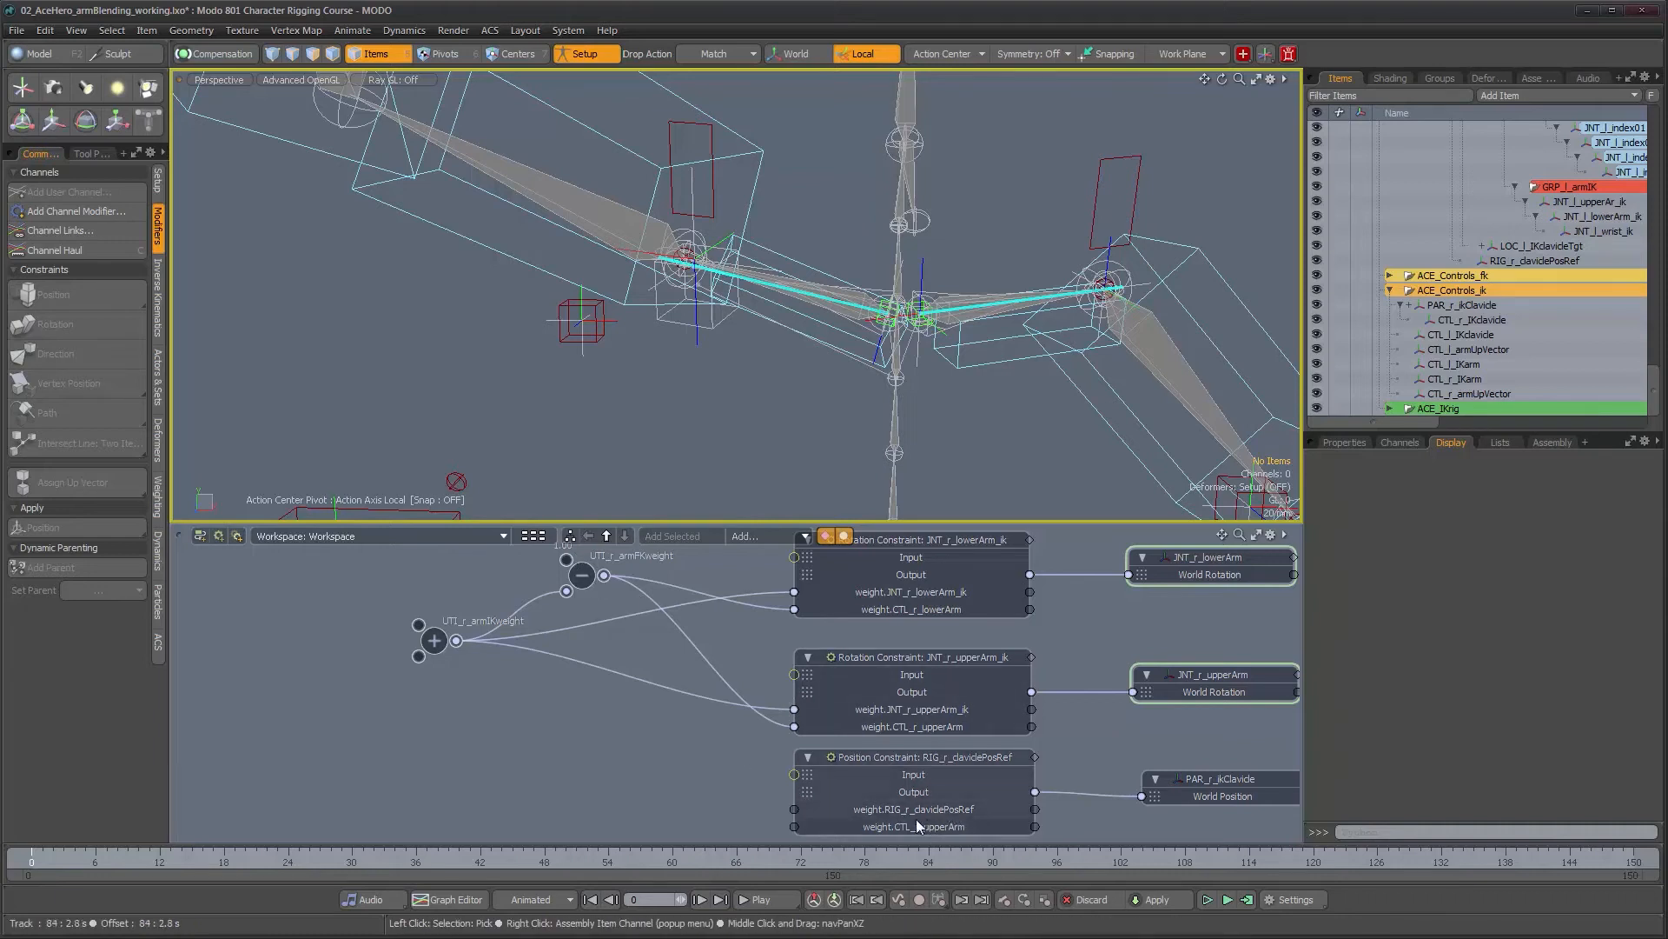
left_click_drag(604, 576, 648, 694)
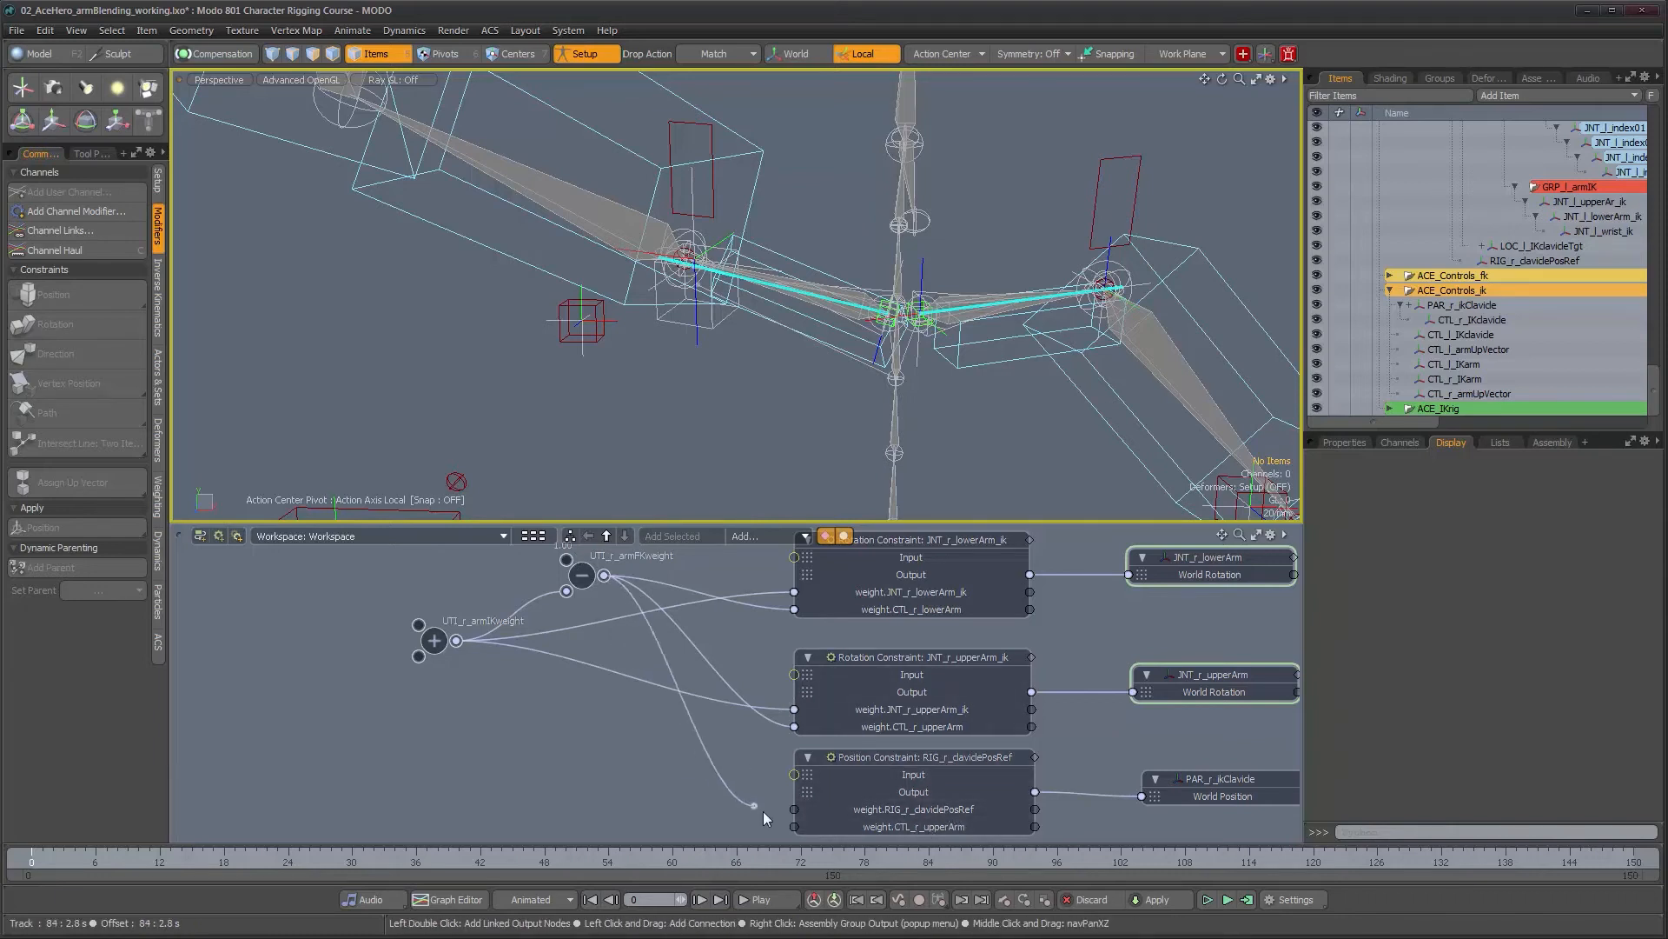
left_click_drag(789, 826, 793, 827)
left_click_drag(458, 643, 699, 795)
left_click_drag(795, 817, 793, 809)
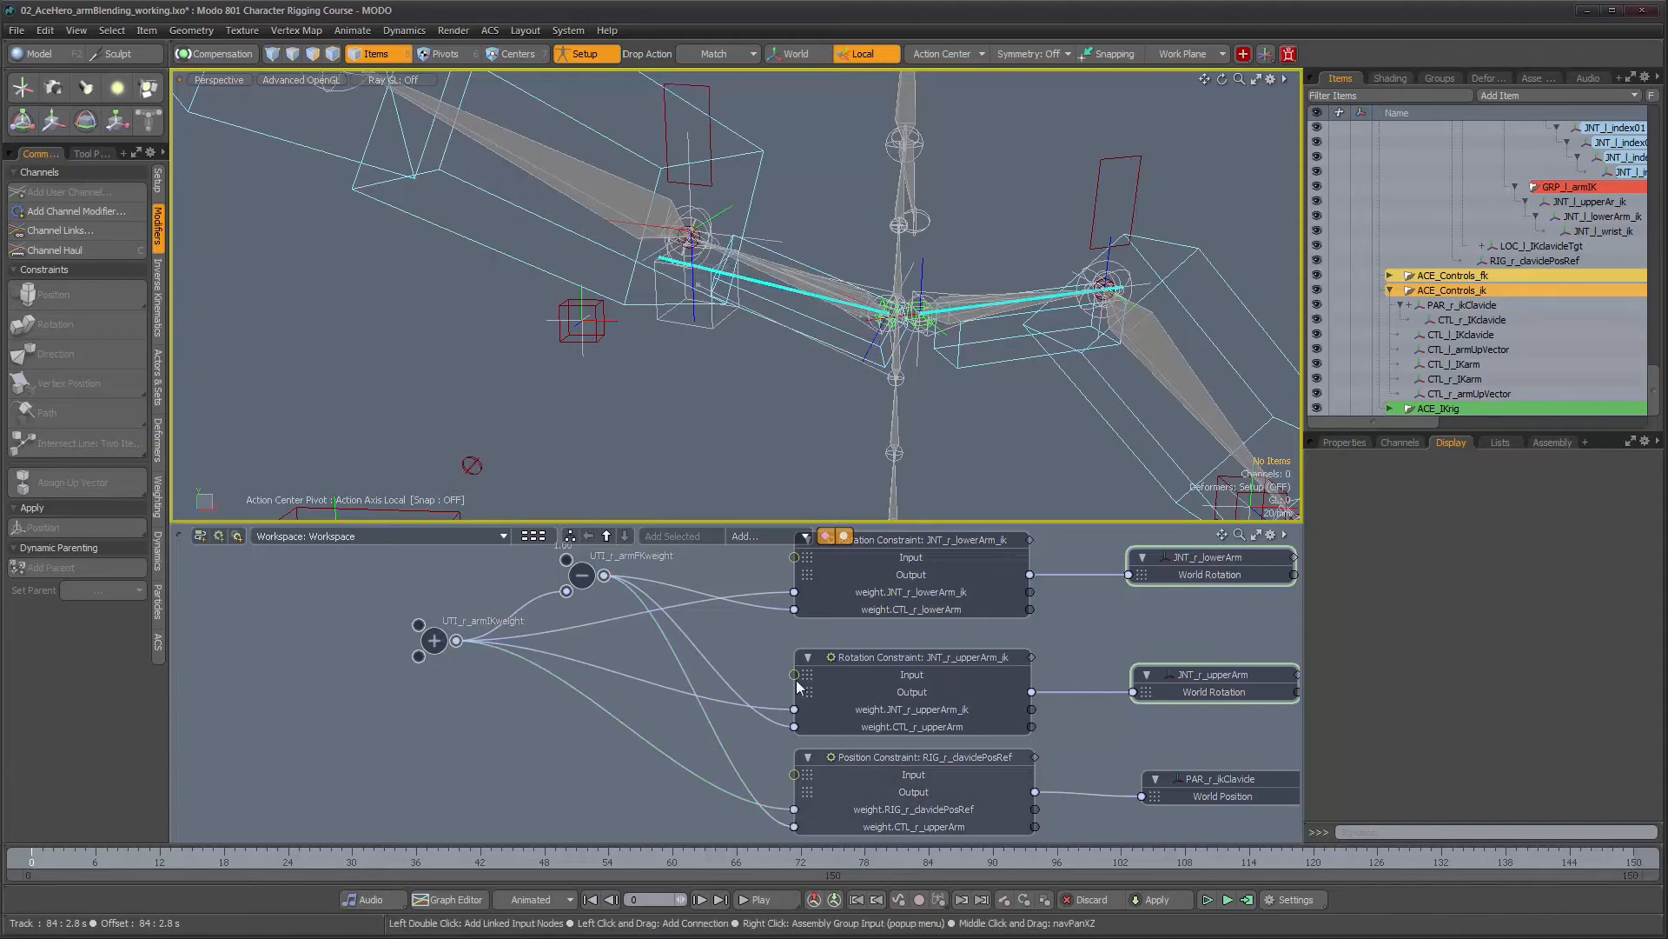
Test the right arm's FK/IK blend by raising Value A of UTI_r_armIKweight to about 1.08 and inspecting the pose
mouse_move(771, 346)
left_mouse_down("alt")
mouse_move(596, 403)
mouse_move(756, 351)
left_mouse_up("alt")
right_click_drag(756, 352, 798, 355, "alt")
left_click_drag(798, 354, 673, 381, "alt")
scroll(634, 342, "up", 5)
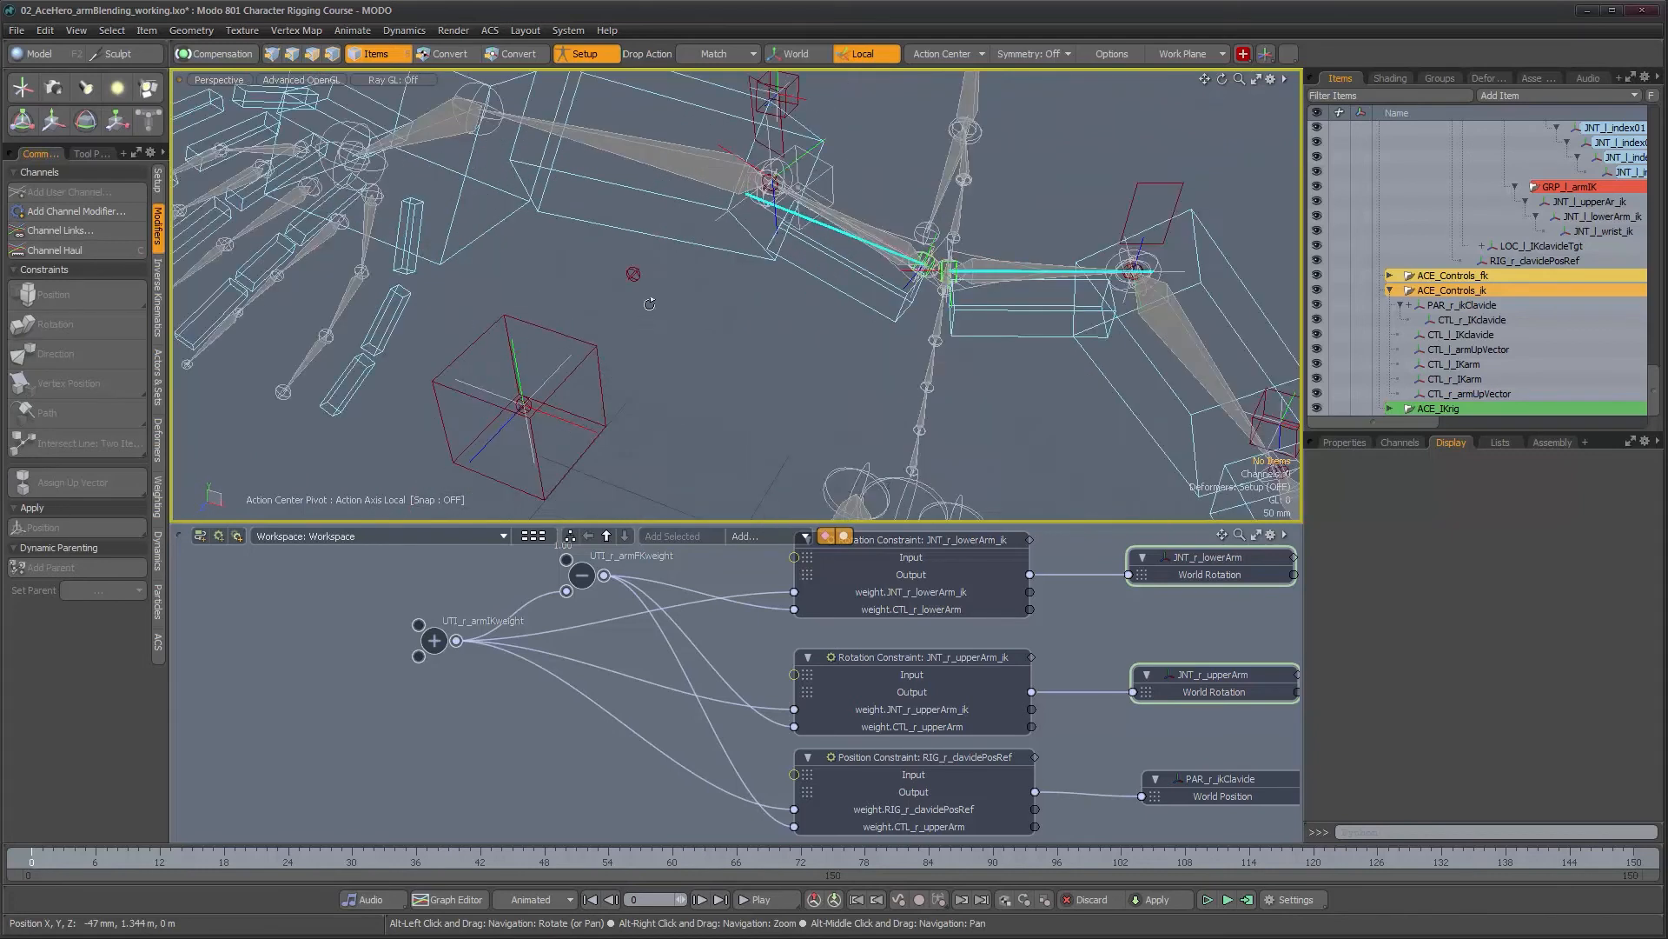
left_click_drag(676, 372, 943, 365, "alt")
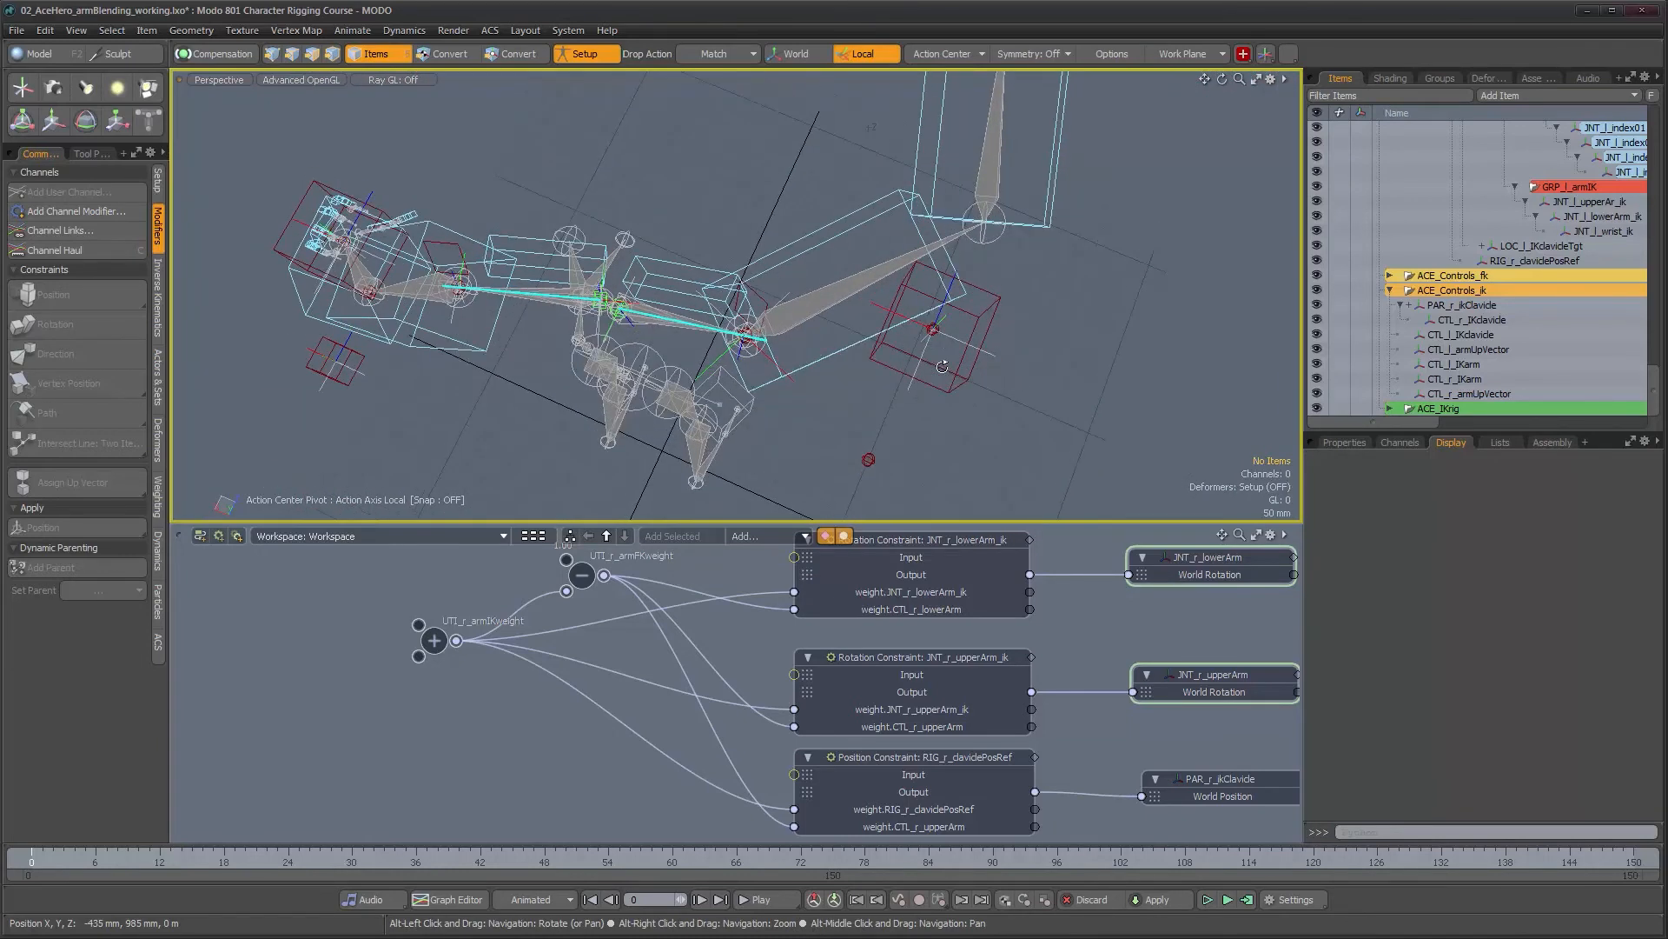
left_click_drag(984, 277, 526, 282, "alt")
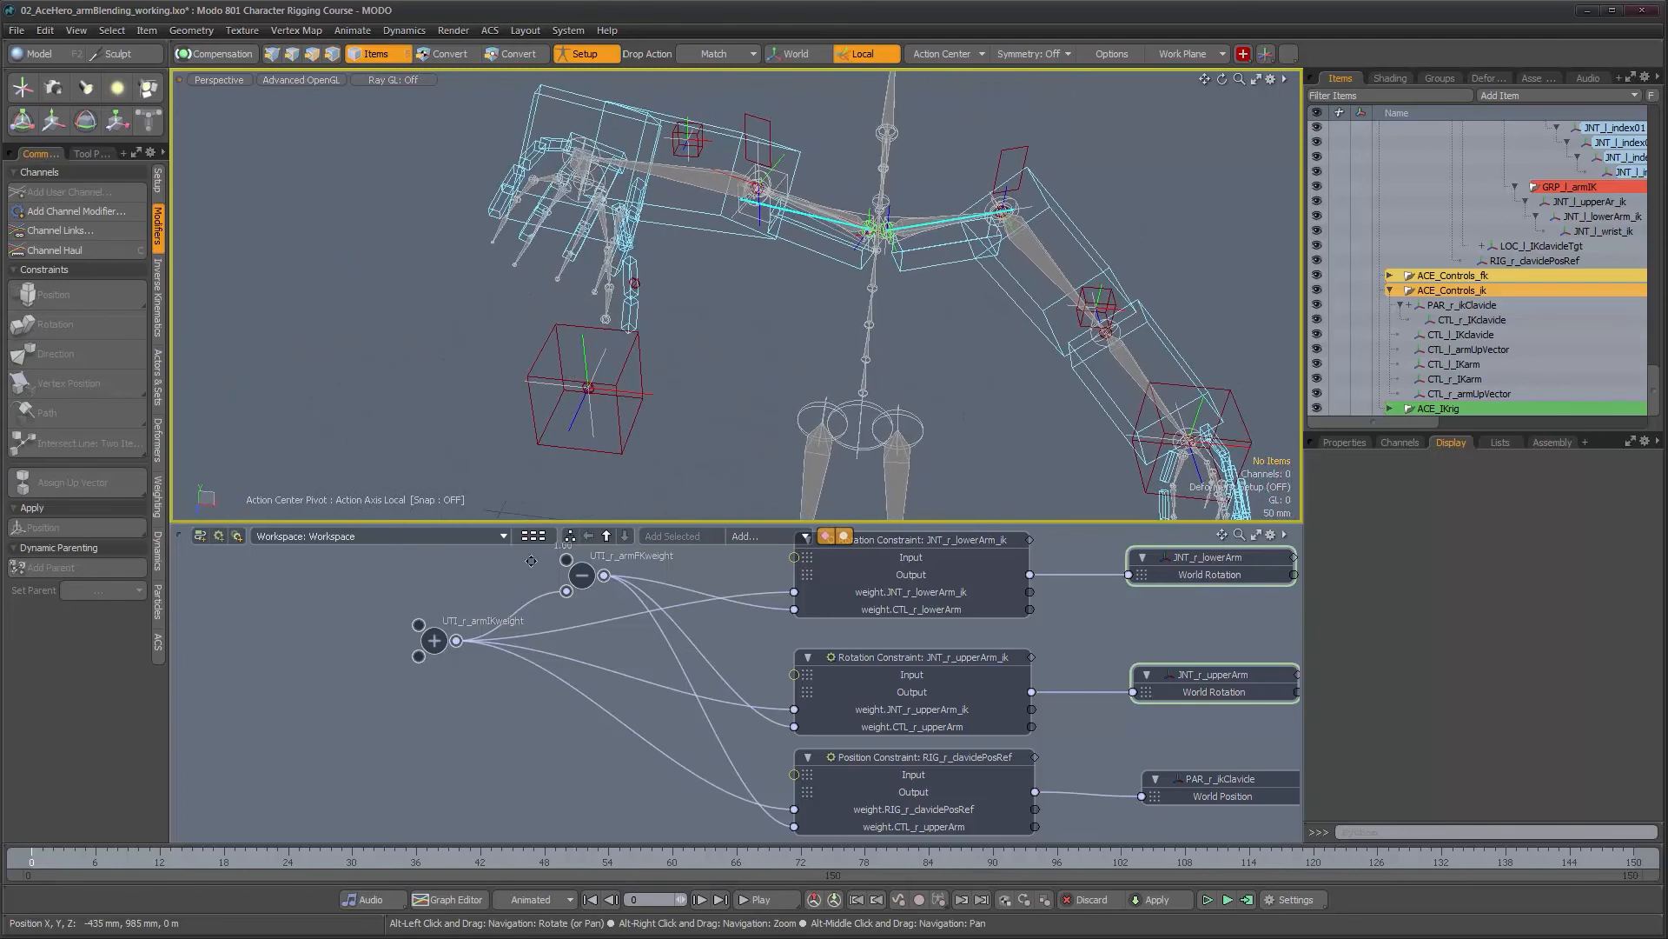
left_click(437, 646)
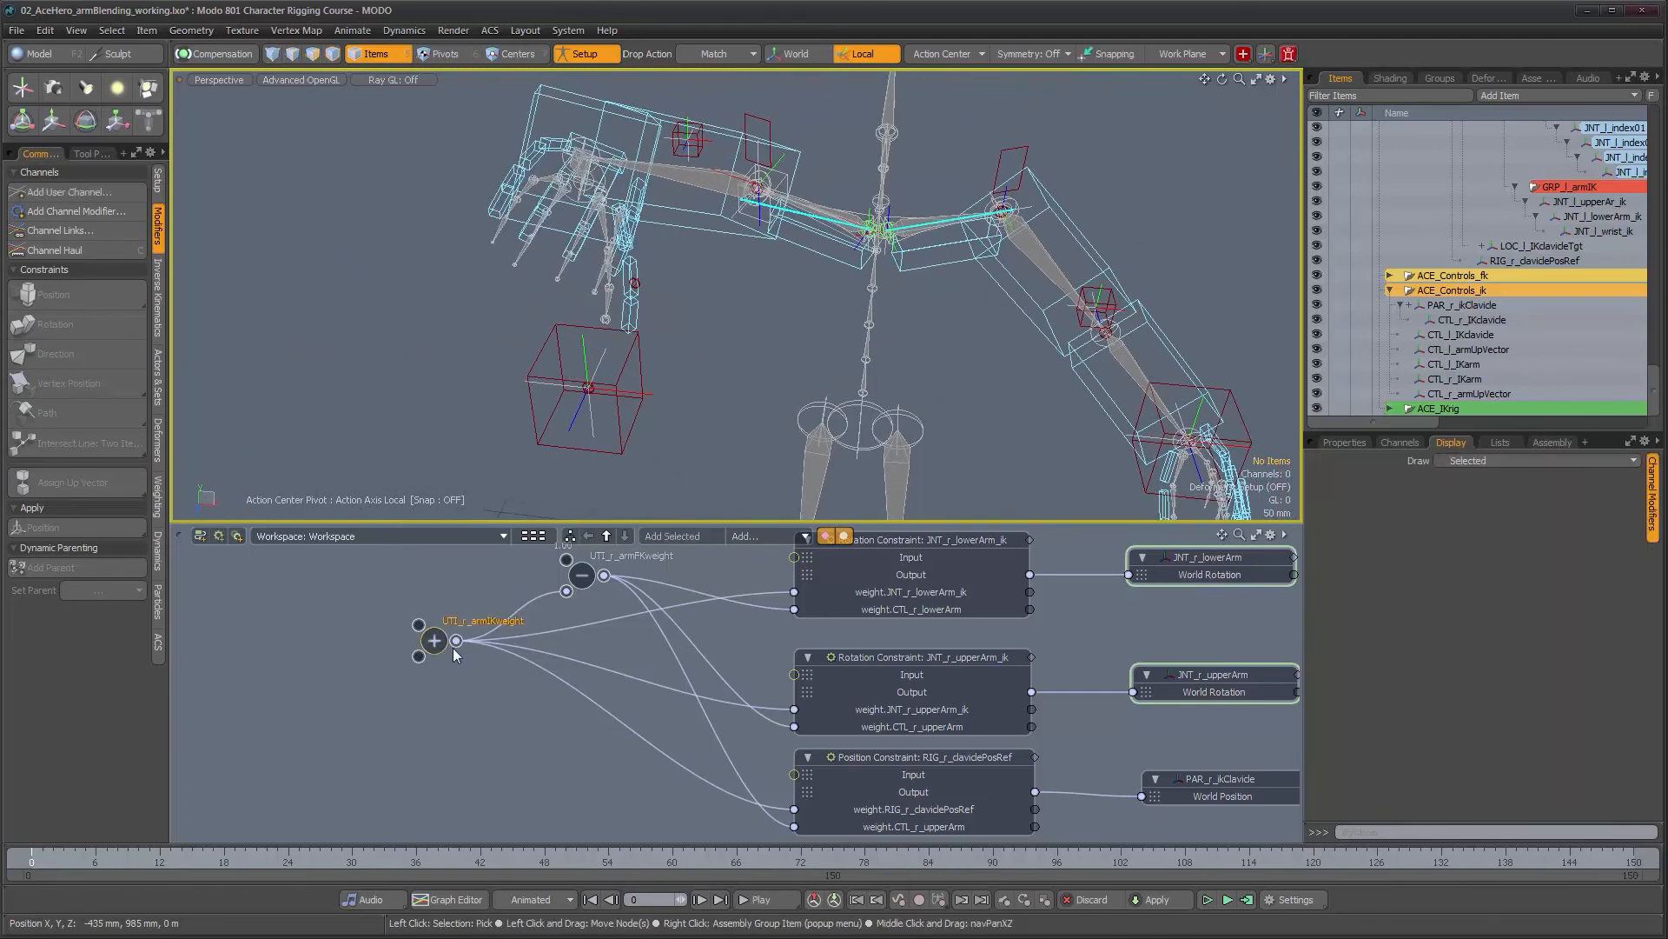
left_click(1361, 444)
left_click_drag(856, 333, 797, 335, "alt")
left_click_drag(708, 364, 747, 372, "alt")
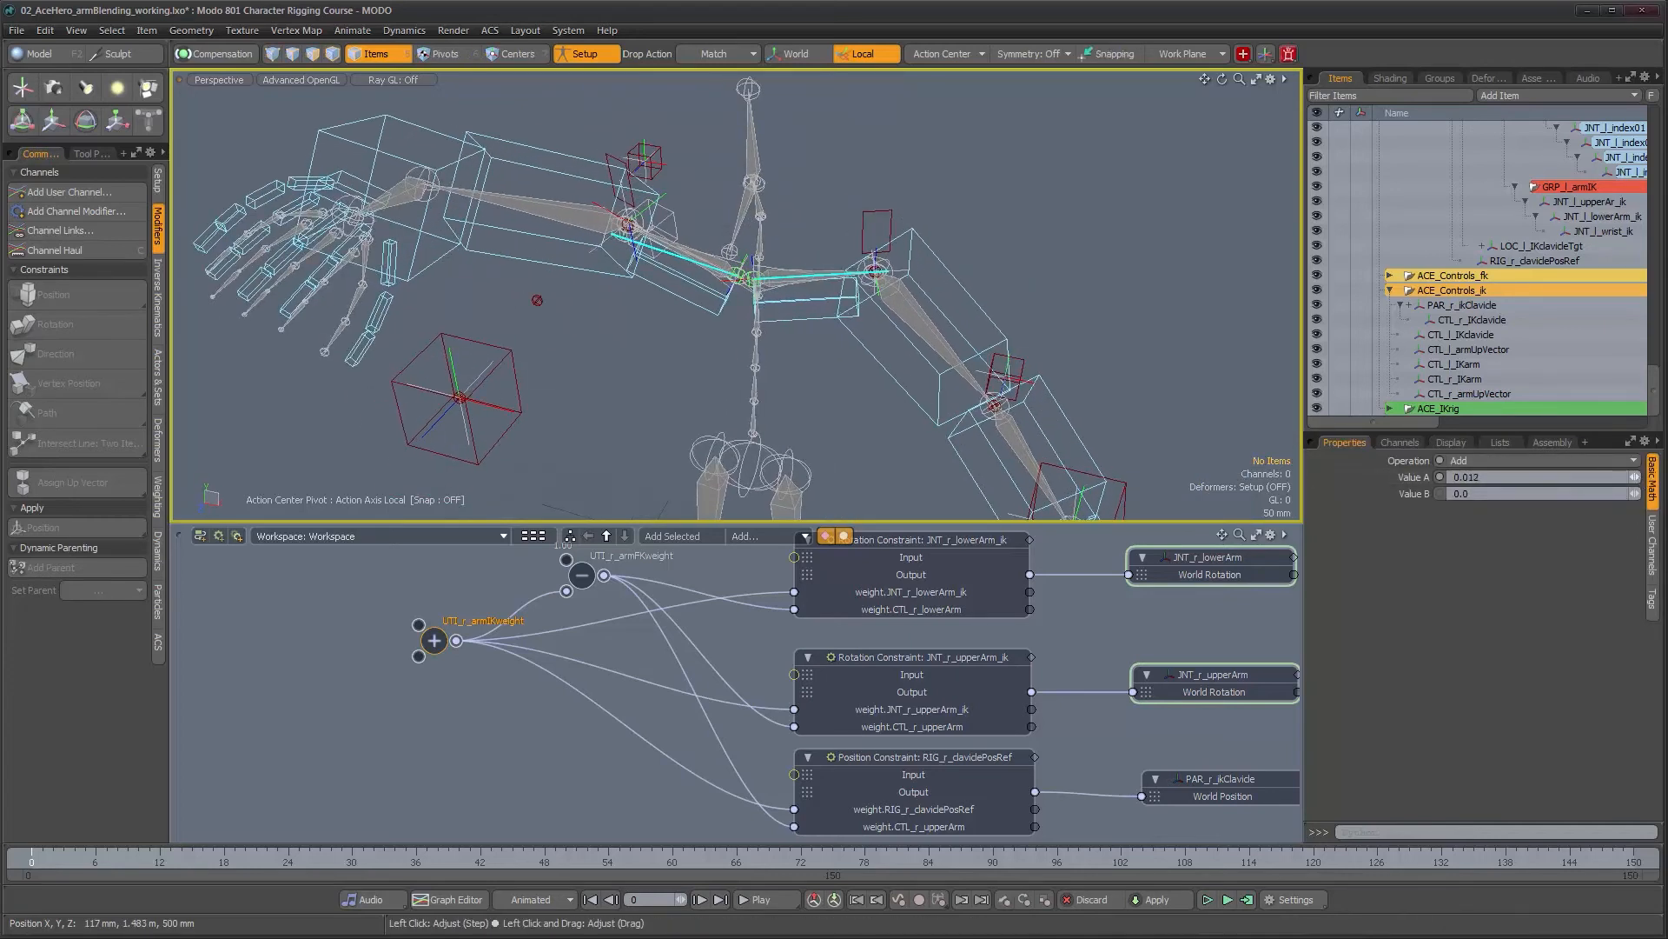
left_click_drag(1633, 476, 1642, 476)
left_click_drag(442, 252, 808, 313, "alt")
left_click_drag(1025, 413, 681, 333, "alt")
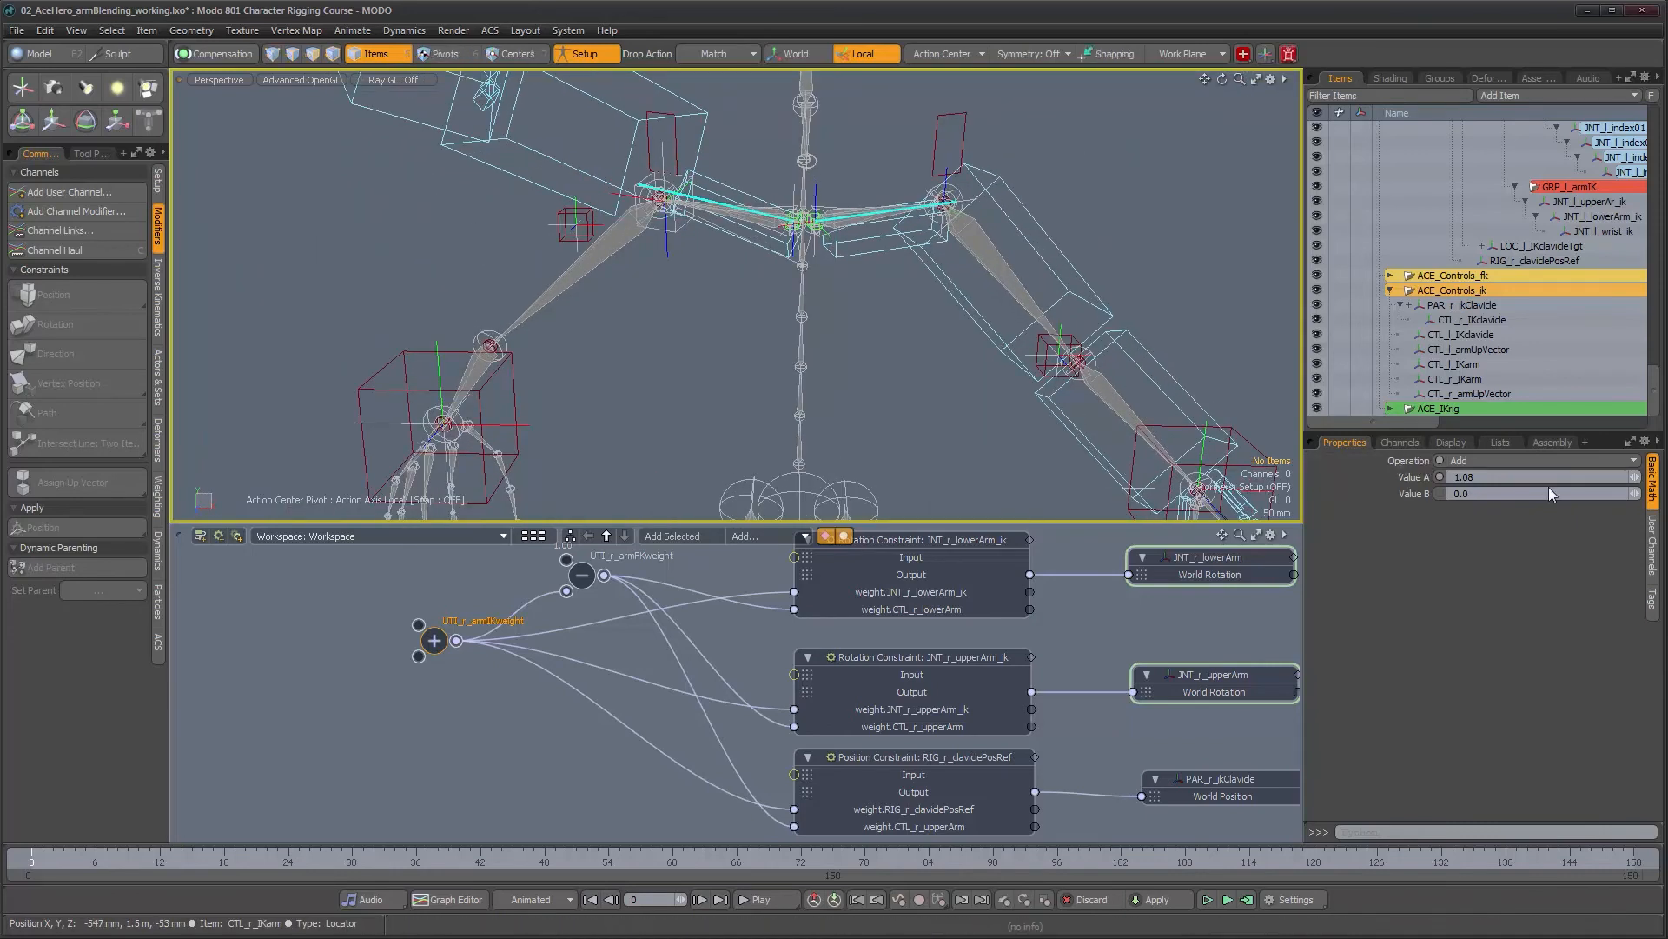
Set Value A of UTI_r_armIKweight to 0 to return the right arm to FK
type("0")
key("Return")
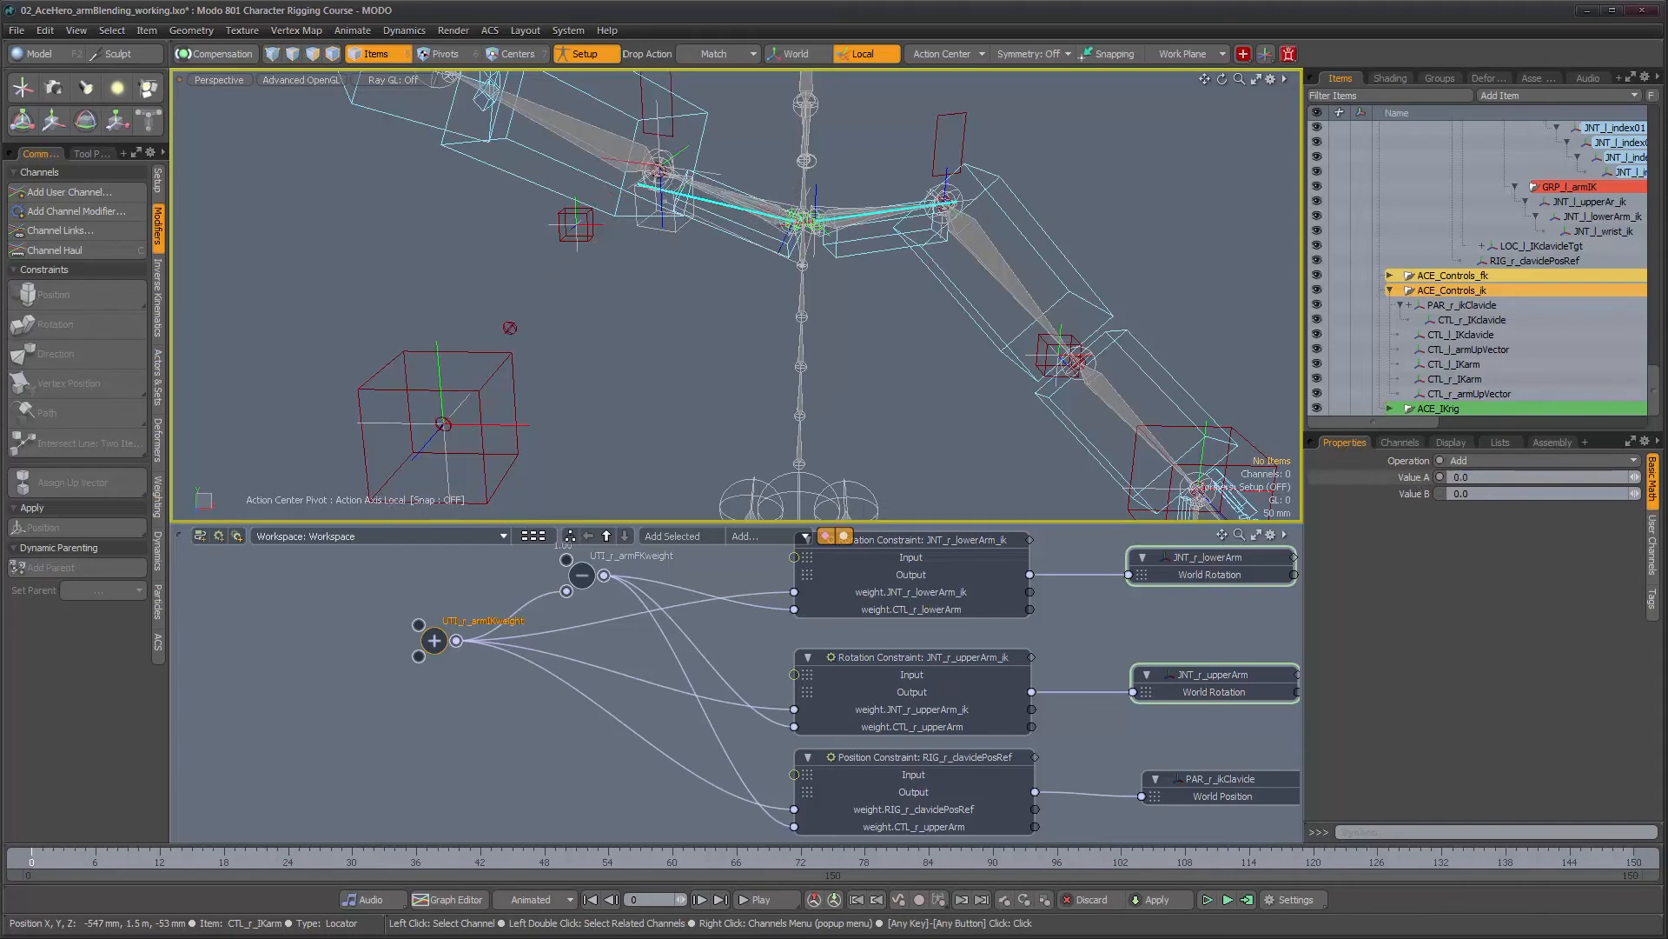
right_click_drag(709, 343, 598, 383, "alt")
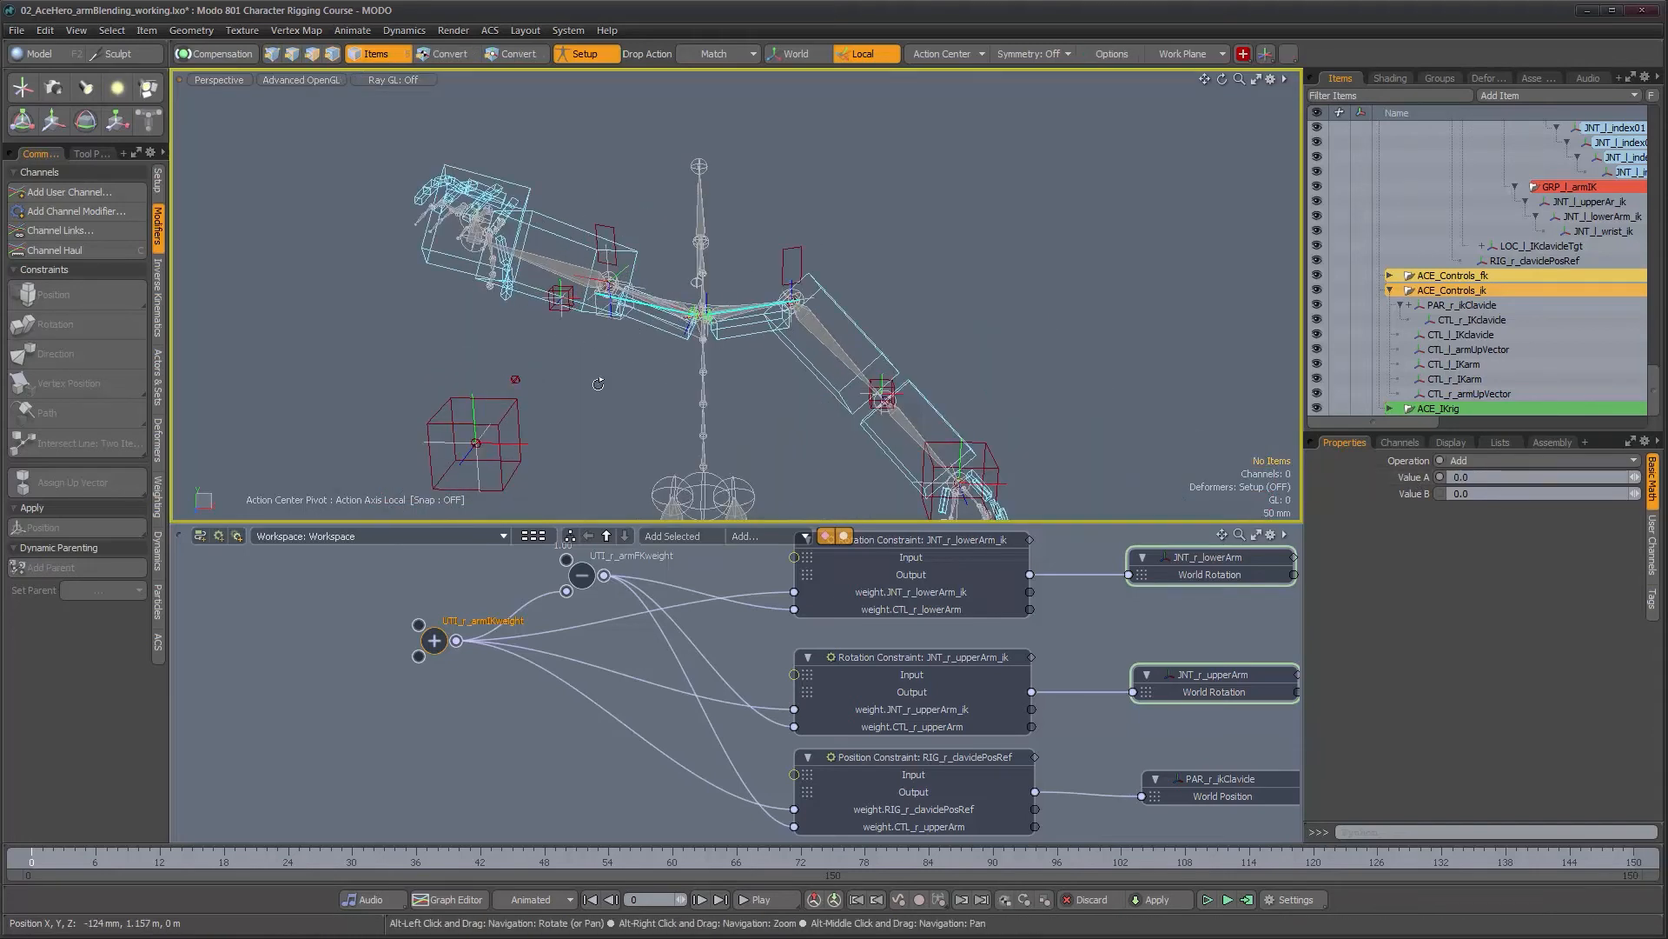
Try moving the CTL_r_IKarm control with the right arm in FK, and undo the move
left_click(513, 408)
key("w")
mouse_move(545, 375)
left_mouse_down()
mouse_move(559, 322)
mouse_move(591, 347)
mouse_move(487, 400)
mouse_move(499, 343)
mouse_move(539, 363)
mouse_move(462, 372)
mouse_move(588, 365)
mouse_move(521, 381)
left_mouse_up()
key("ctrl+z")
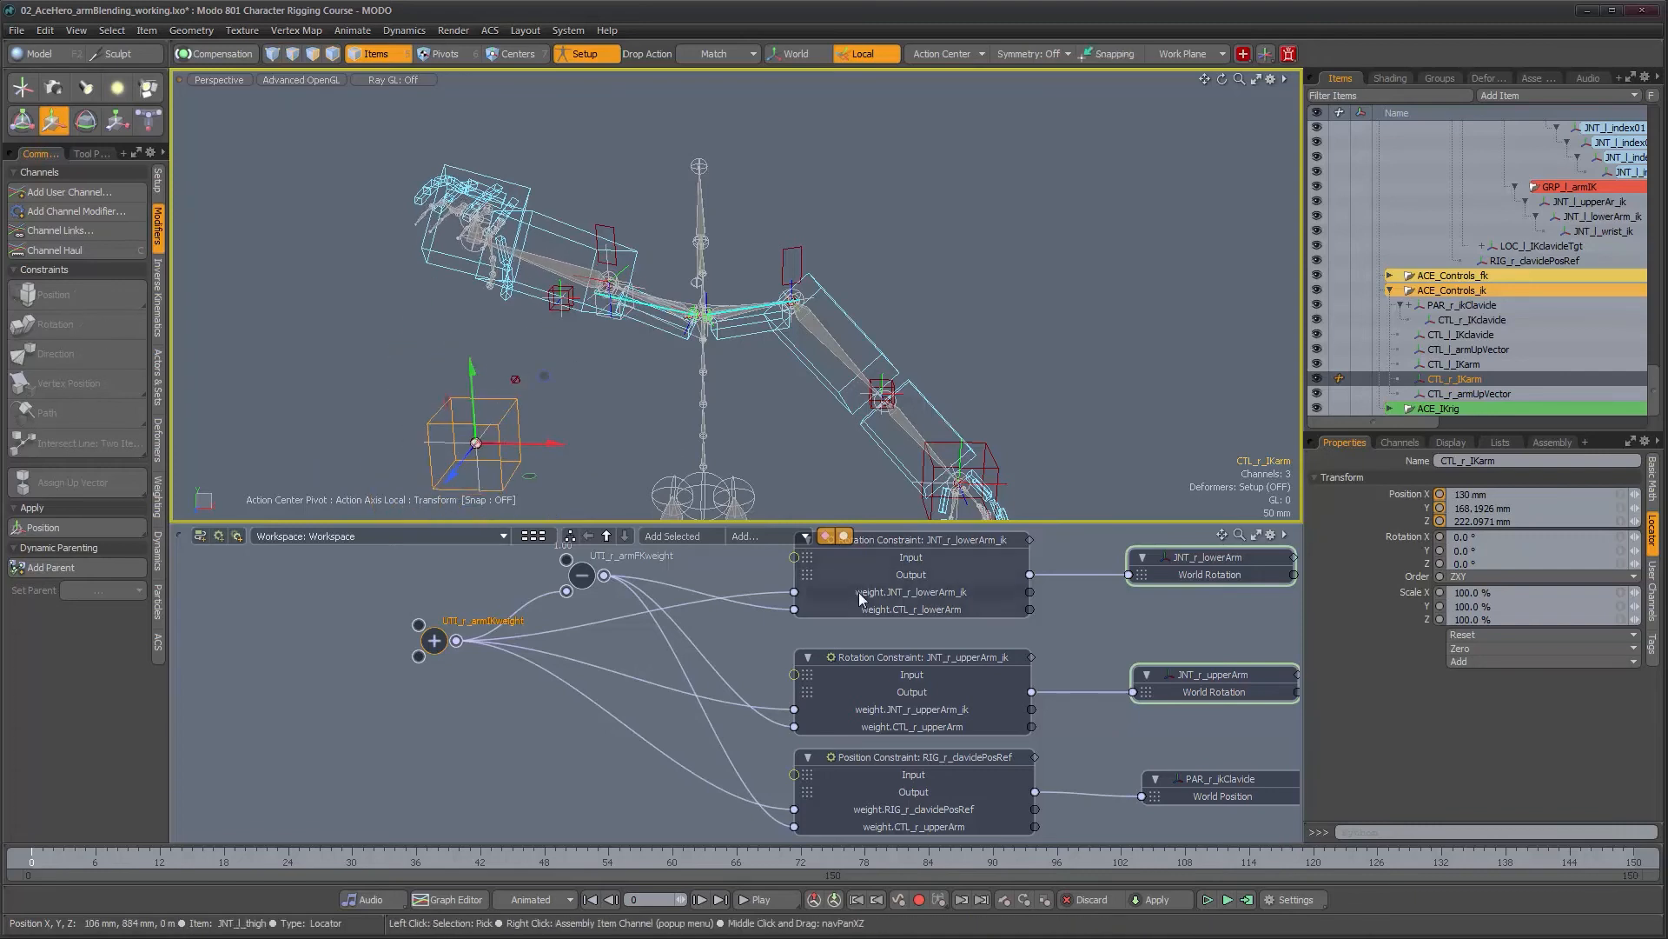
Move the upper arm rotation constraint node slightly closer to the lower arm constraint node in the schematic
left_click_drag(753, 407, 658, 305, "alt")
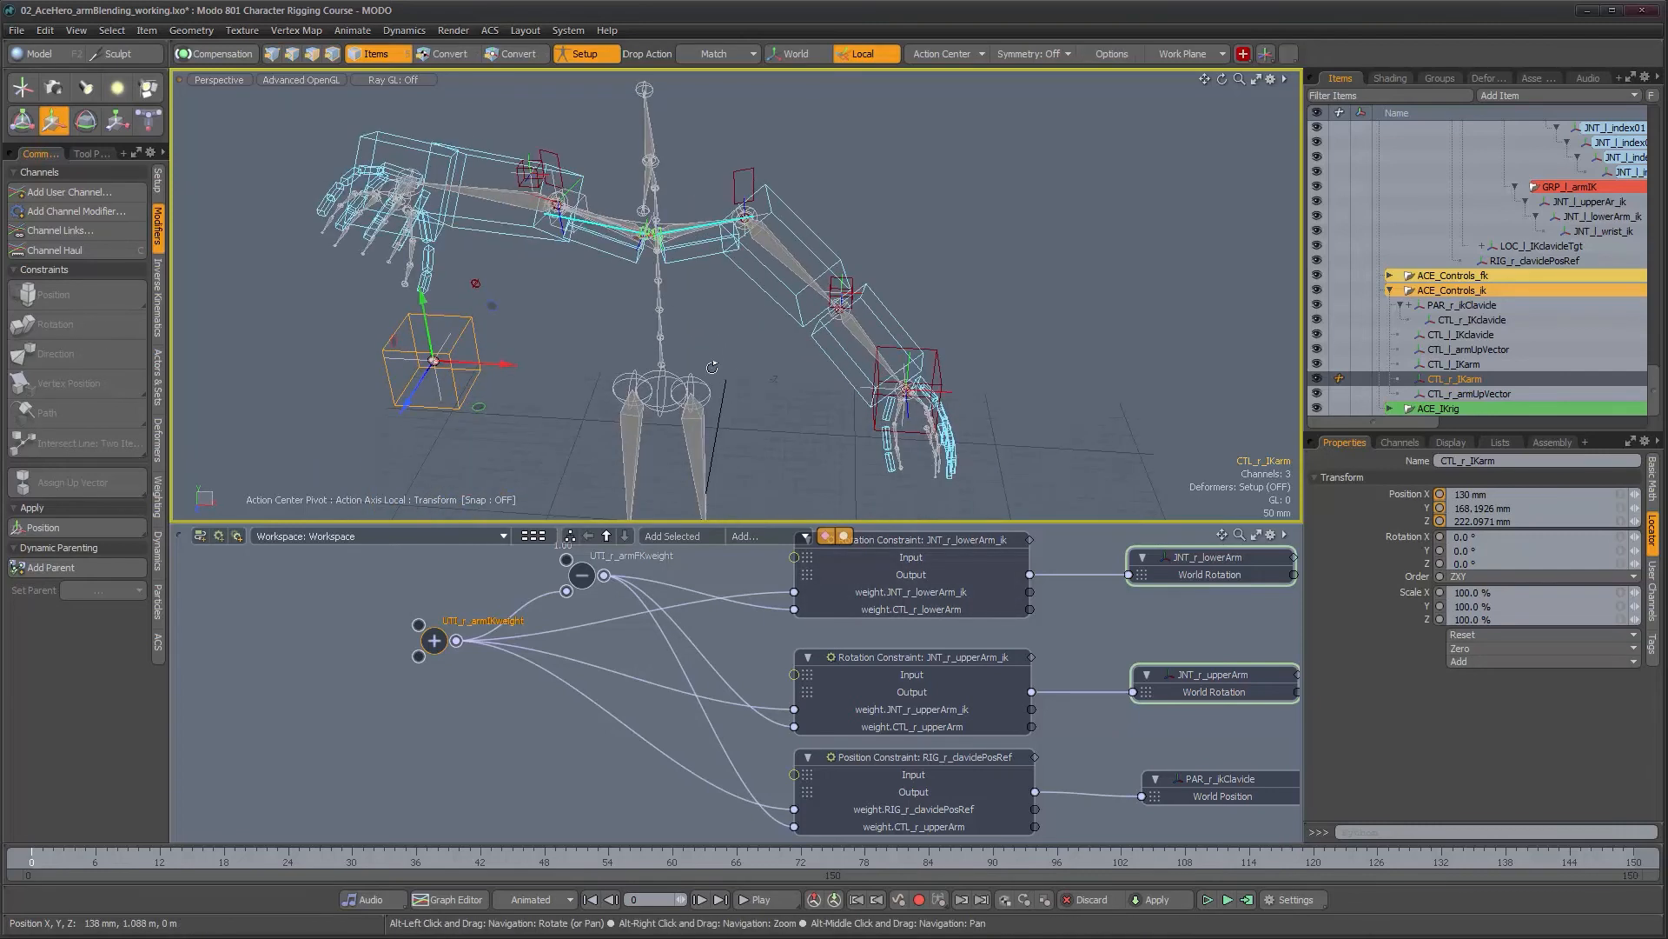
scroll(554, 211, "up", 3)
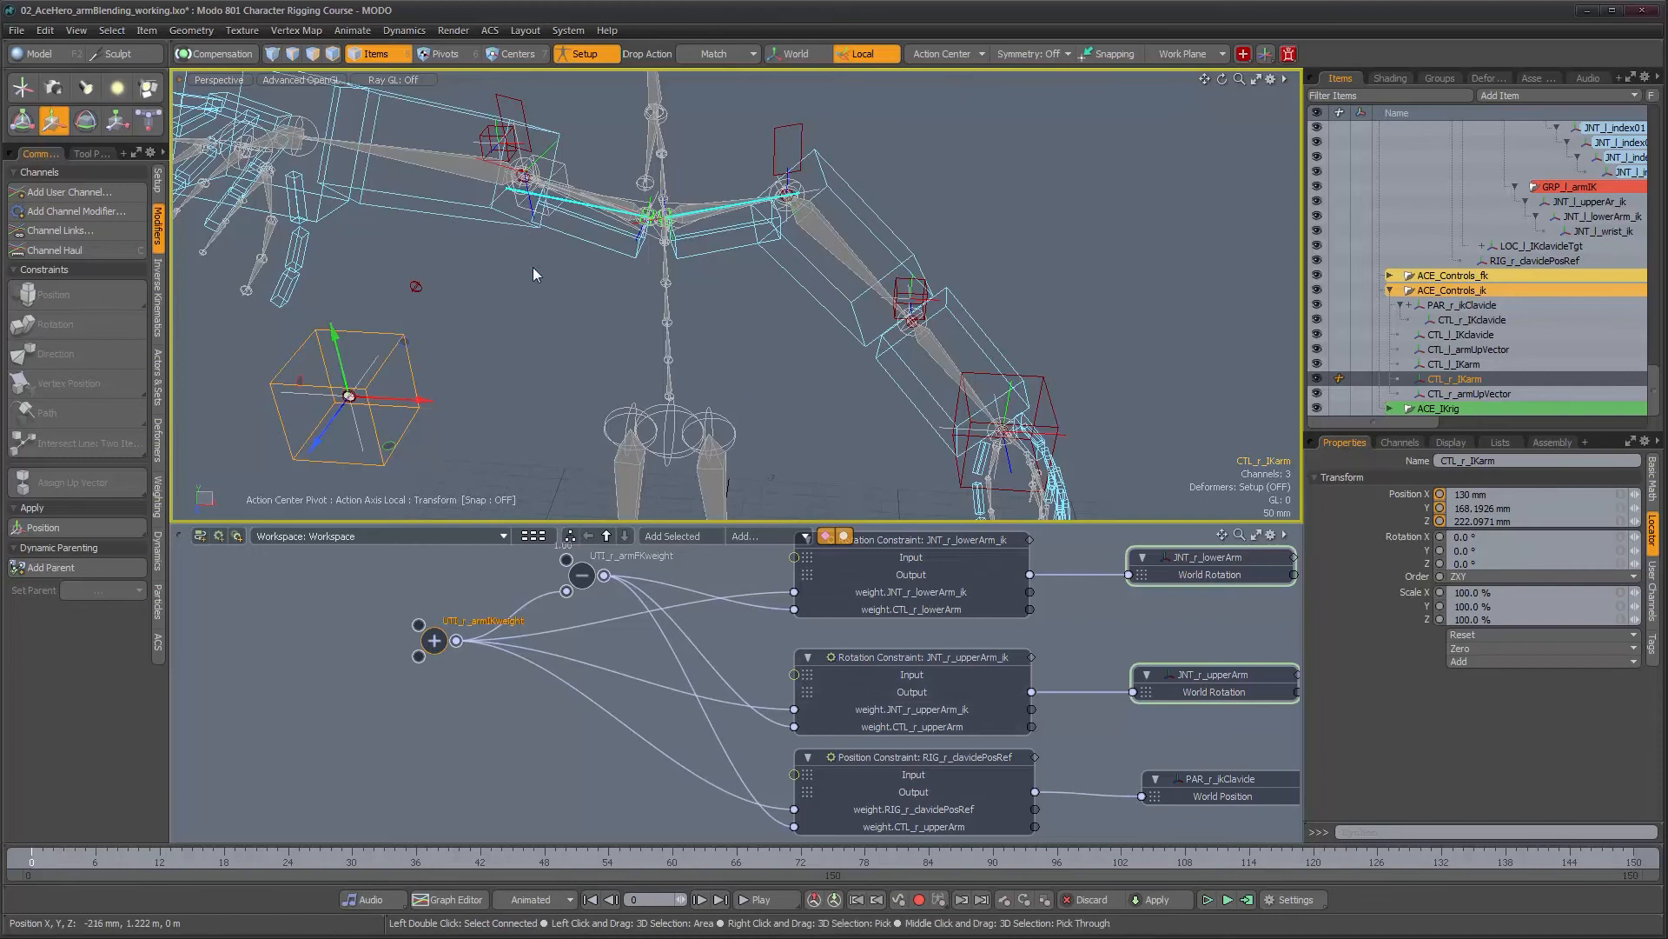
left_click_drag(649, 336, 602, 287, "alt")
left_click_drag(918, 662, 915, 644)
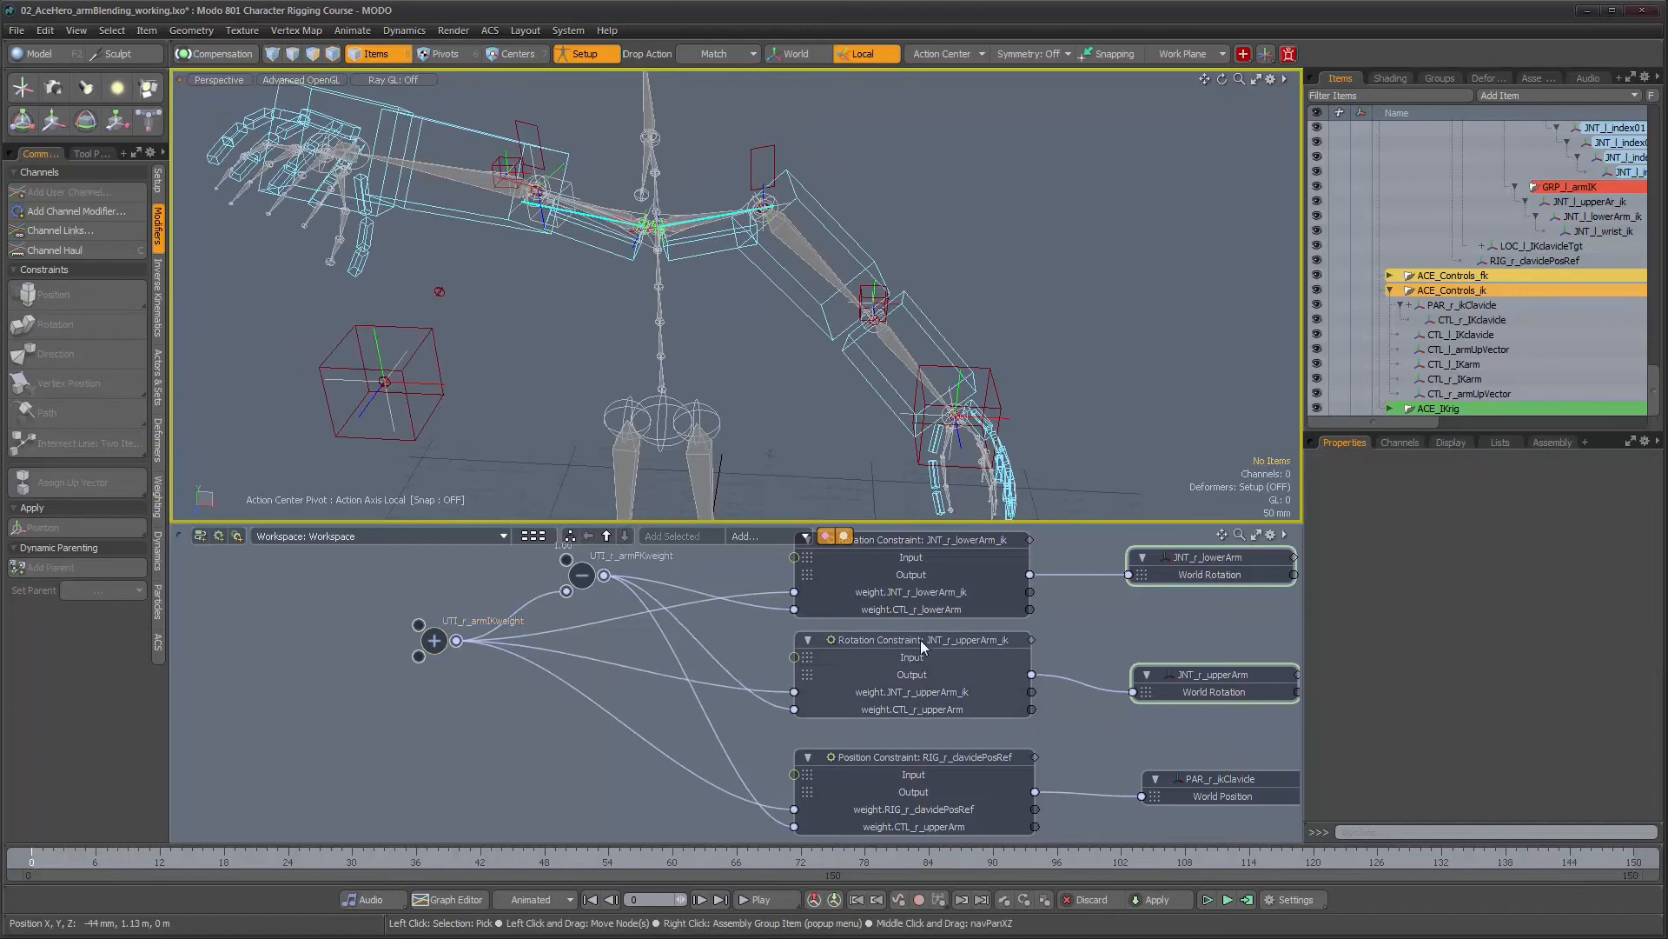
Examine the schematic's automatic clavicle weight and rotation constraint nodes alongside the right arm FK/IK weight network
left_click_drag(980, 738, 719, 724, "alt")
left_click_drag(936, 718, 584, 715, "alt")
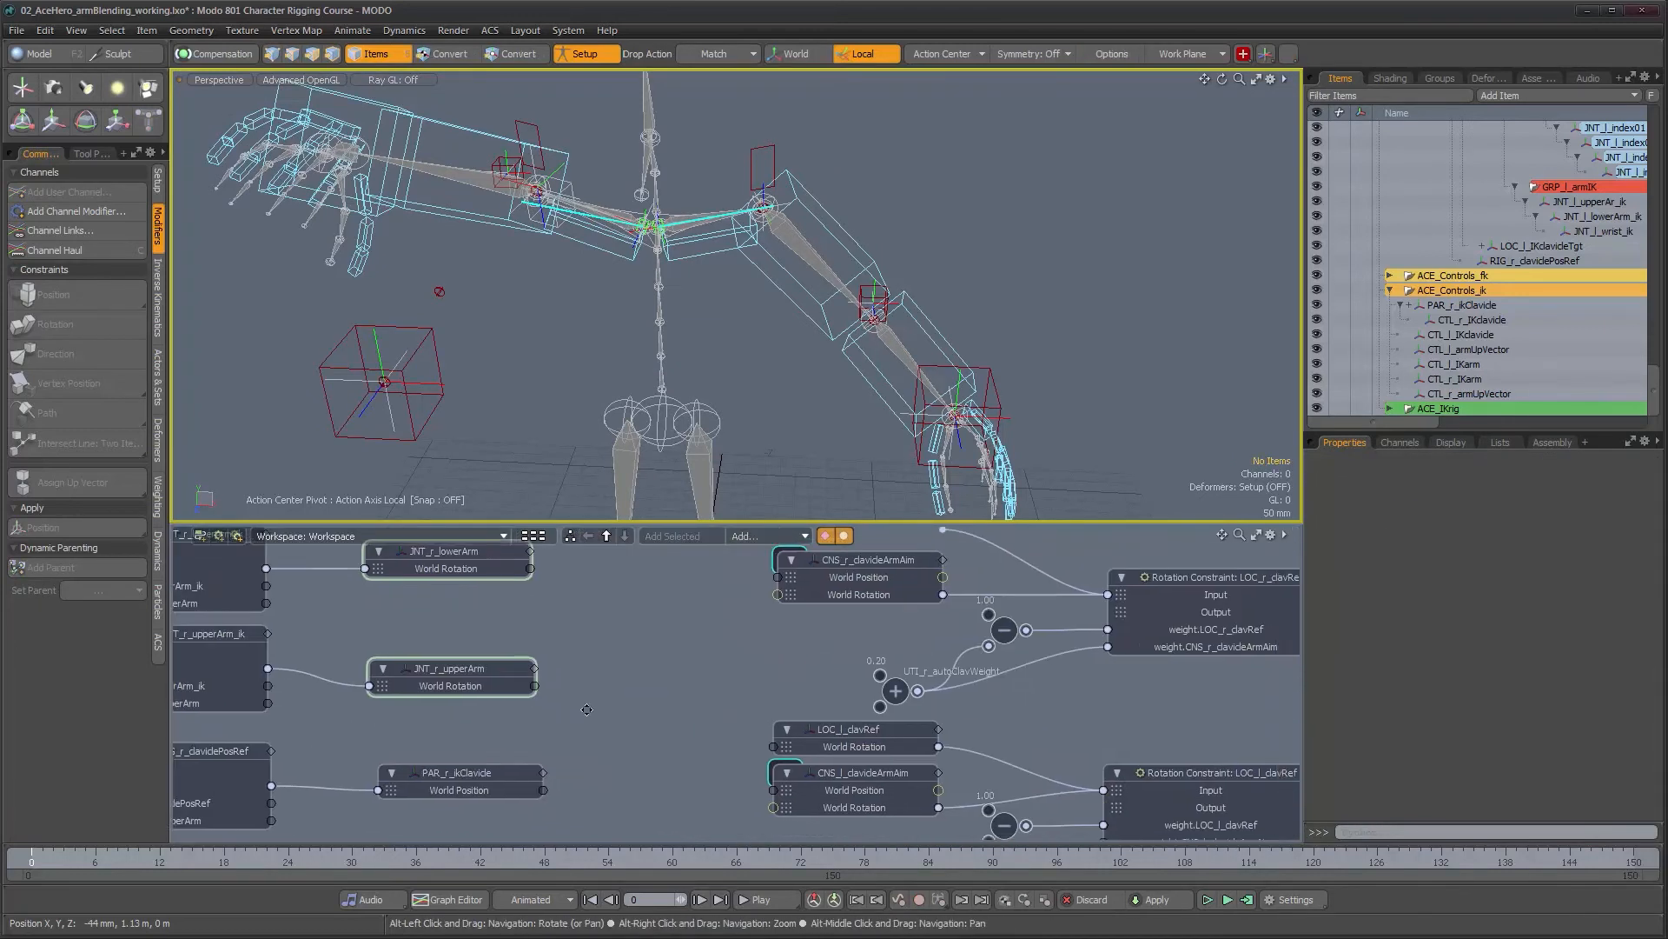
left_click_drag(880, 709, 763, 698, "alt")
left_click_drag(959, 632, 737, 653, "alt")
mouse_move(737, 647)
right_mouse_down("alt")
mouse_move(779, 650)
mouse_move(754, 654)
right_mouse_up("alt")
left_click_drag(753, 653, 1216, 684, "alt")
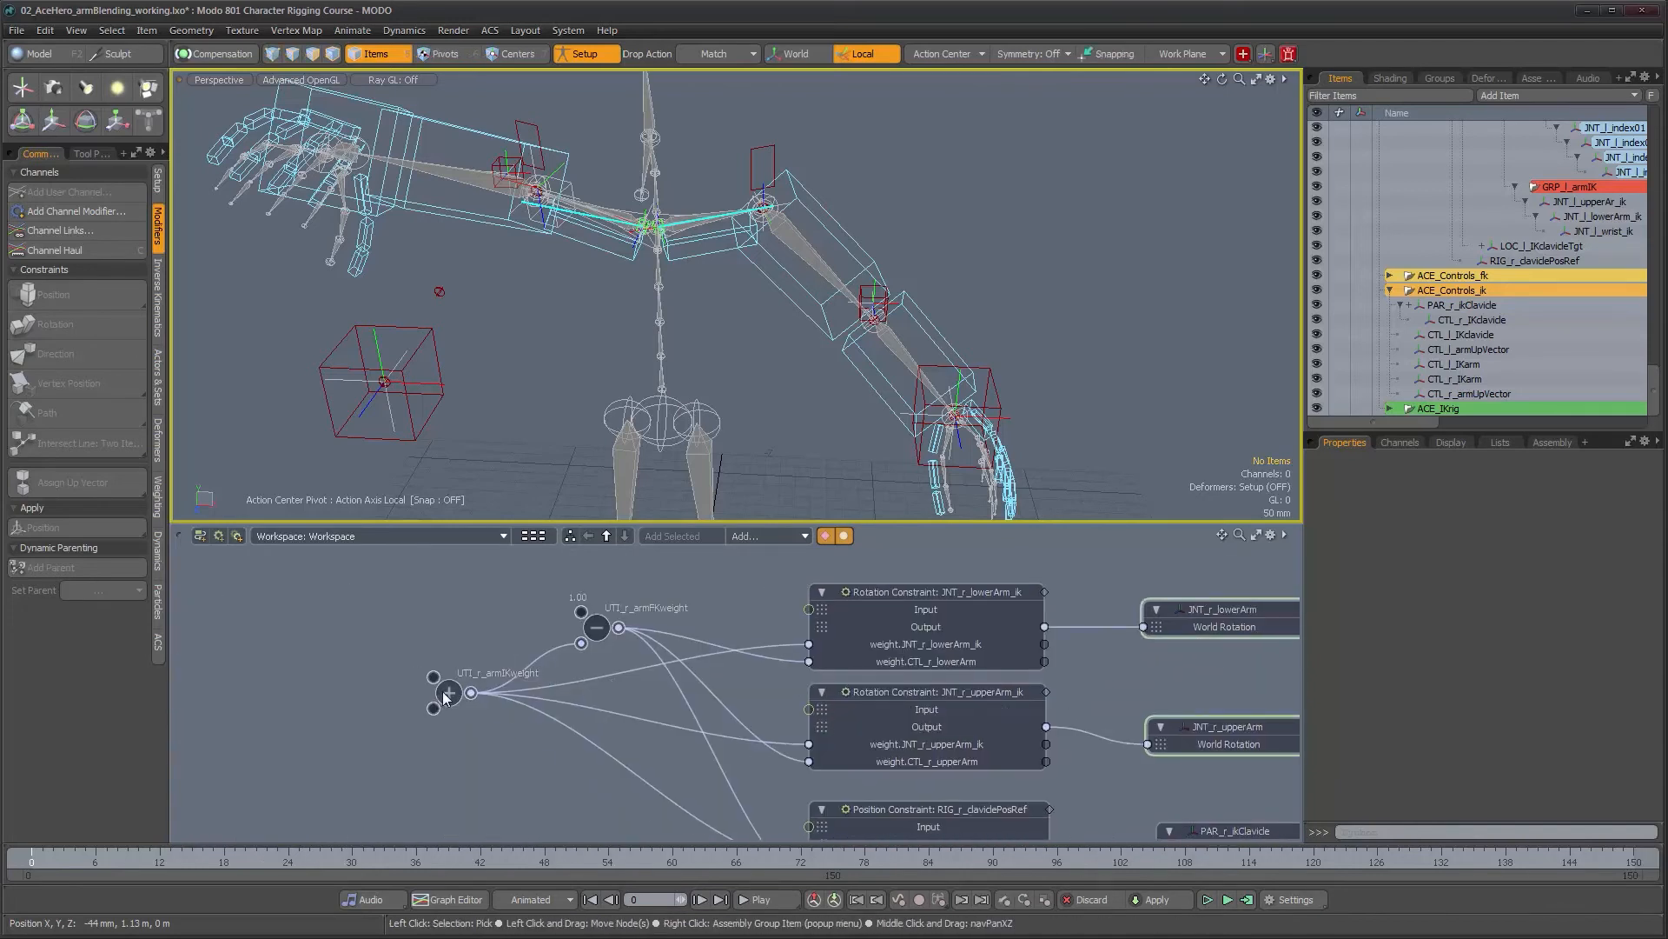
mouse_move(858, 674)
left_mouse_down("alt")
mouse_move(679, 676)
mouse_move(863, 674)
left_mouse_up("alt")
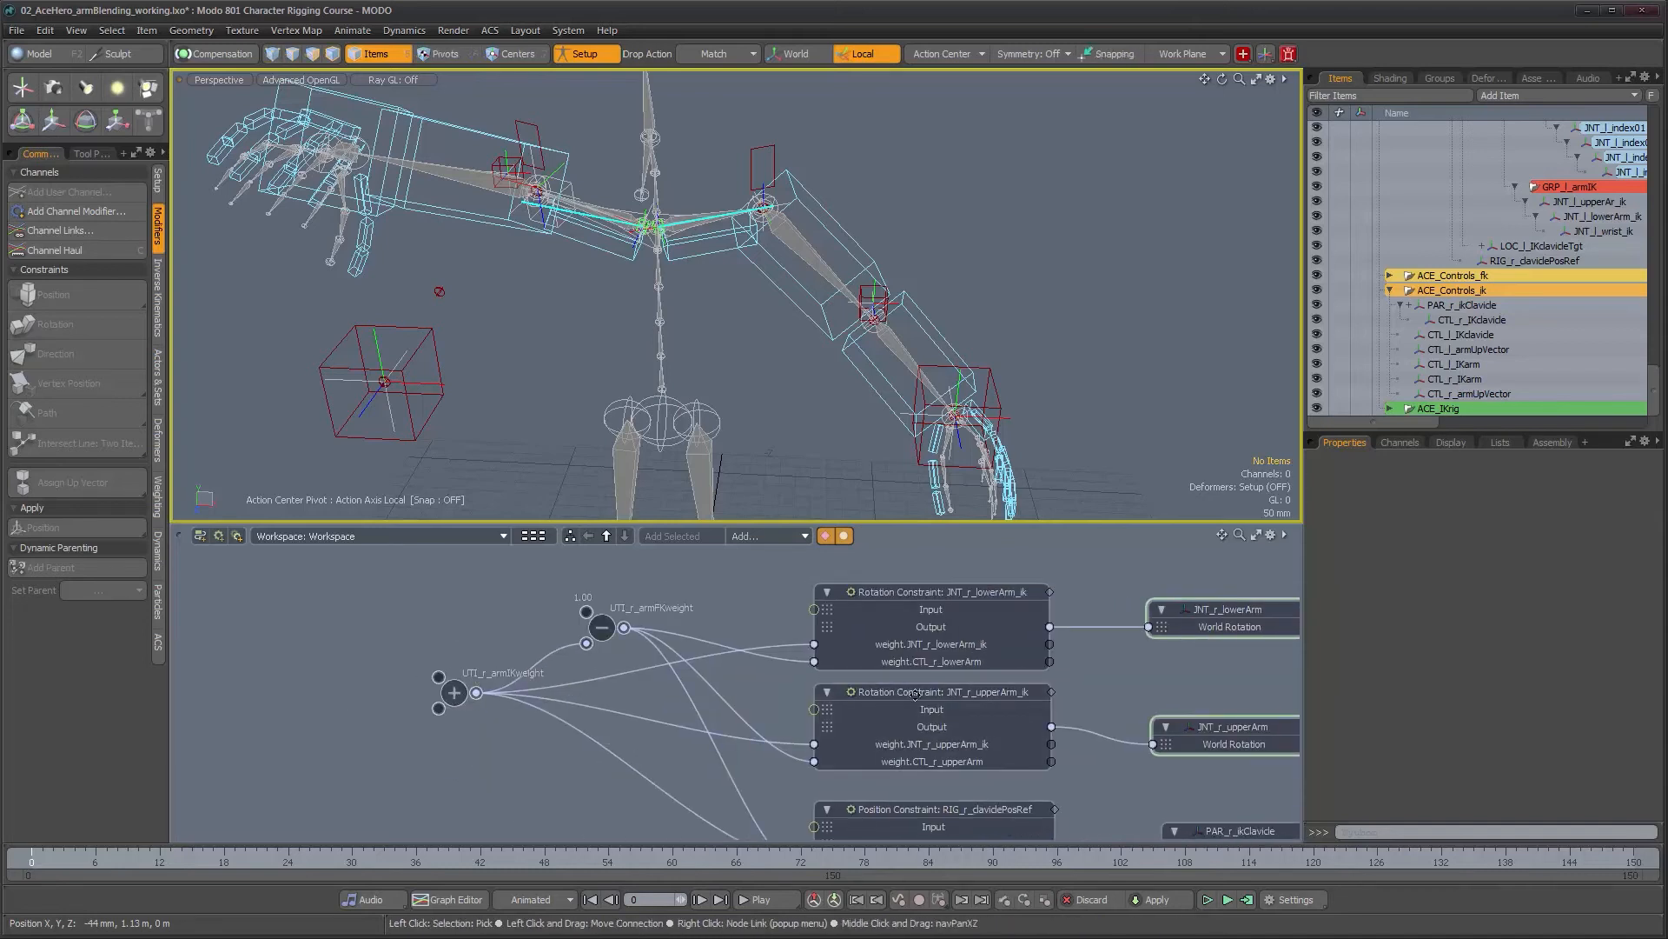
Move the UTI_r_autoClavWeight node away from the LOC_r_clavRef rotation constraint to make room for another node between them
left_click_drag(1097, 683, 599, 681, "alt")
left_click_drag(893, 682, 427, 670, "alt")
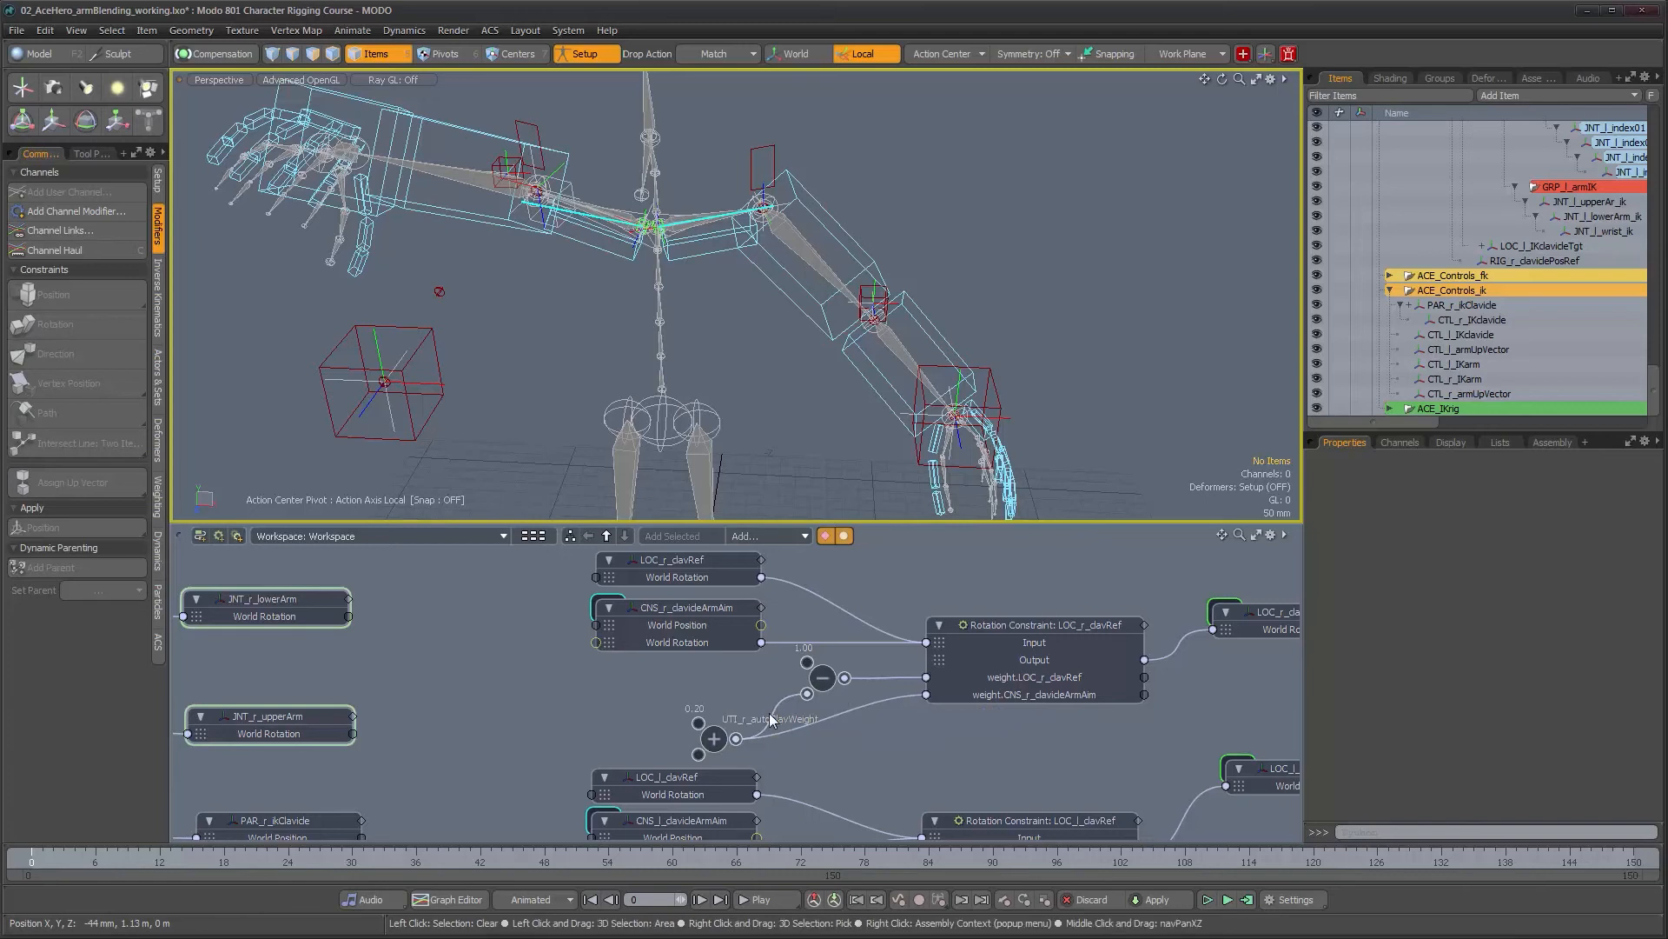
left_click_drag(699, 743, 460, 720)
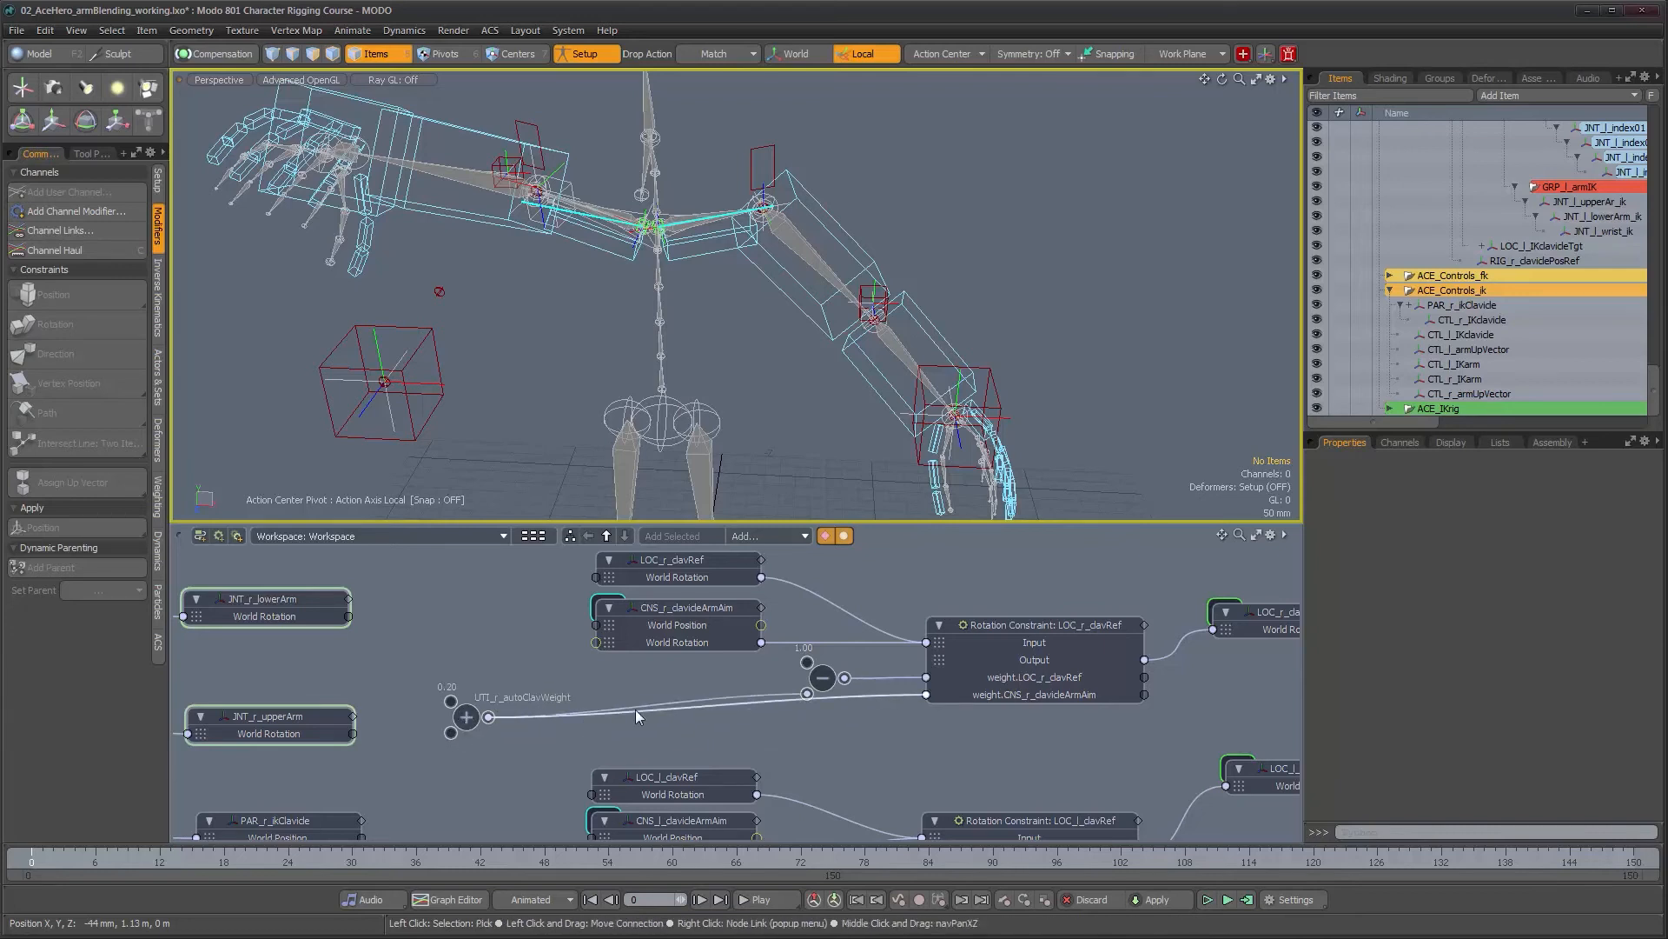
mouse_move(635, 711)
left_mouse_down("alt")
mouse_move(719, 725)
mouse_move(632, 724)
left_mouse_up("alt")
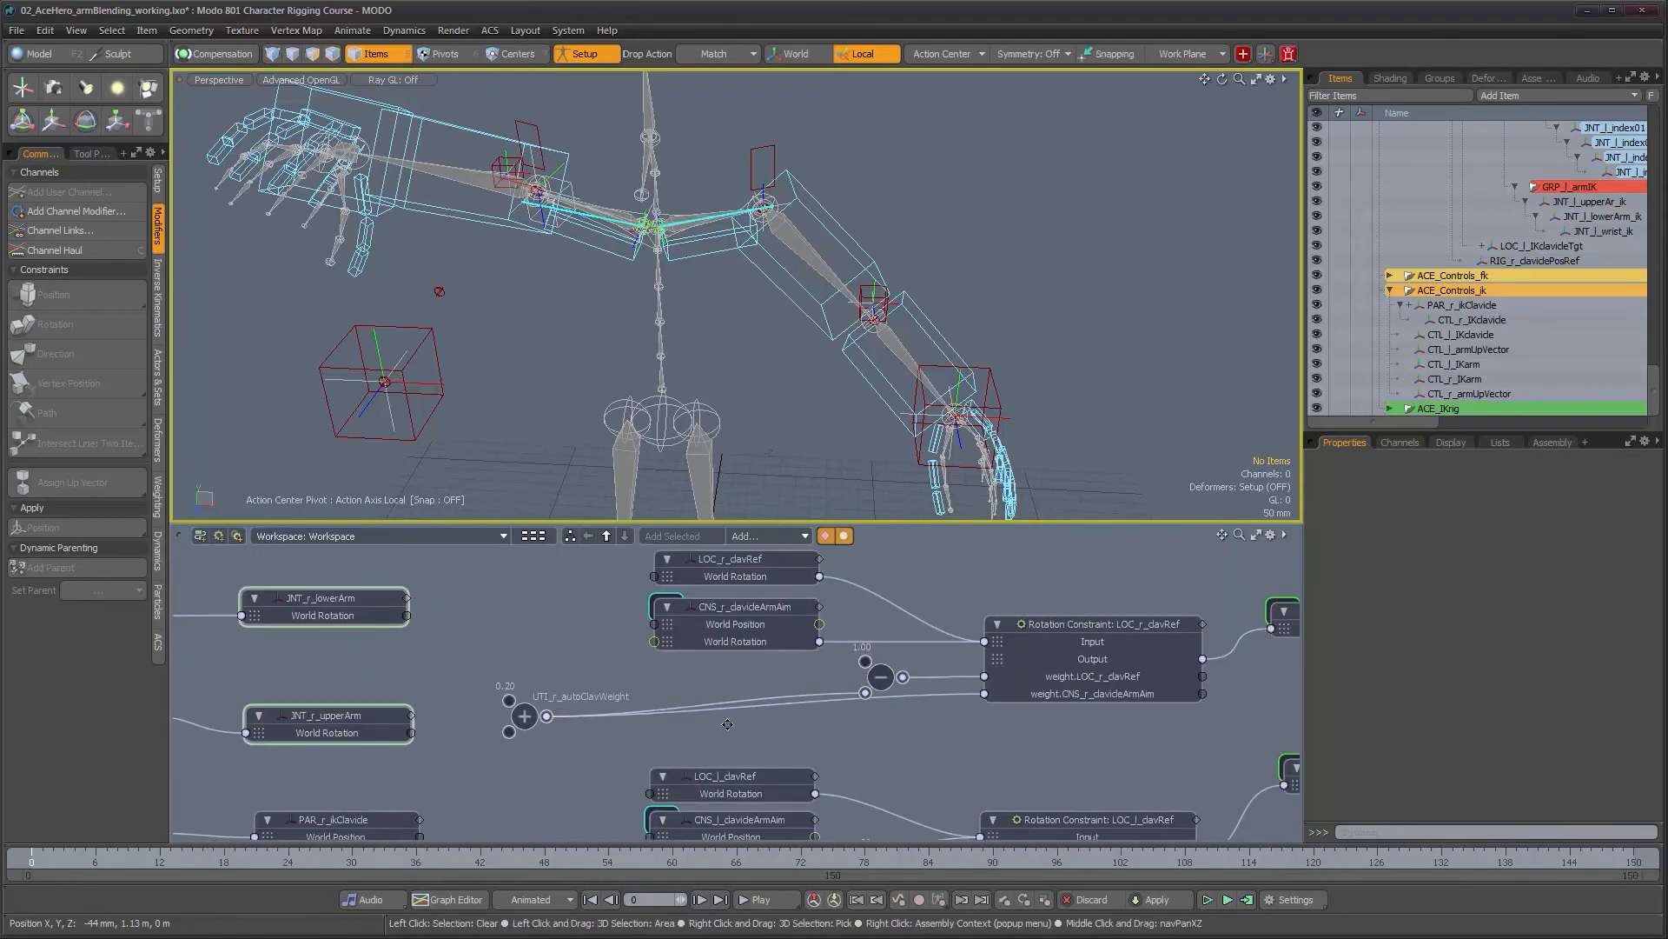
left_click_drag(763, 718, 762, 697, "alt")
left_click_drag(528, 697, 523, 710)
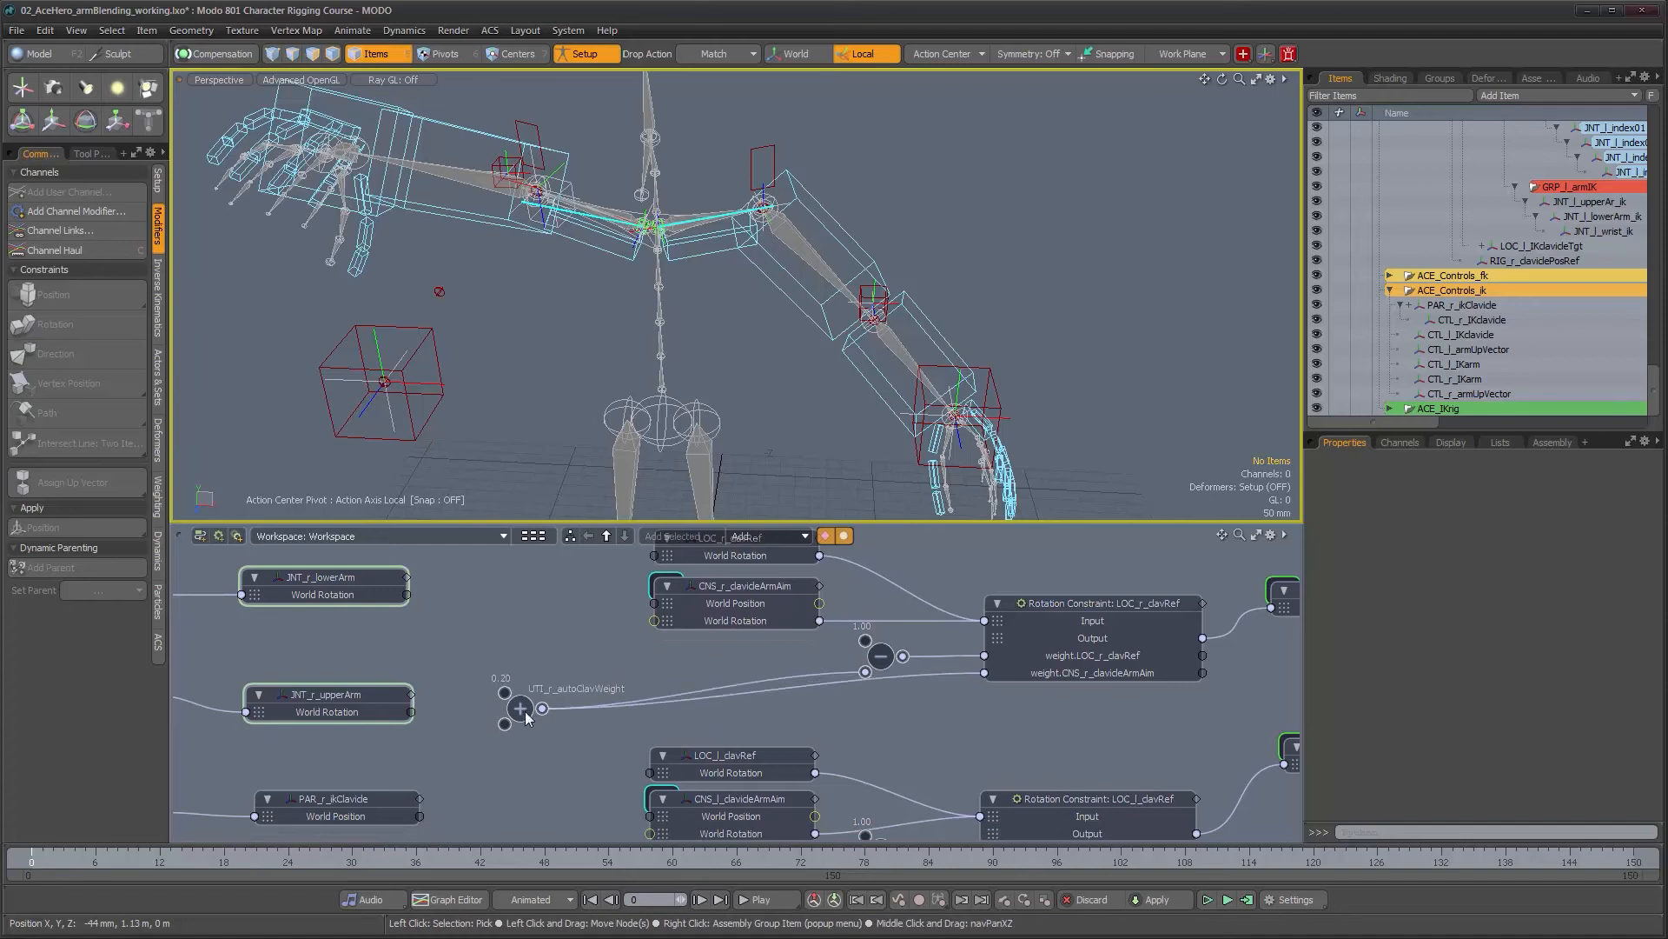
Add a Multiply basic math node to the schematic beside the UTI_r_autoClavWeight node
left_click(793, 535)
mouse_move(793, 535)
mouse_move(906, 533)
left_click(1001, 534)
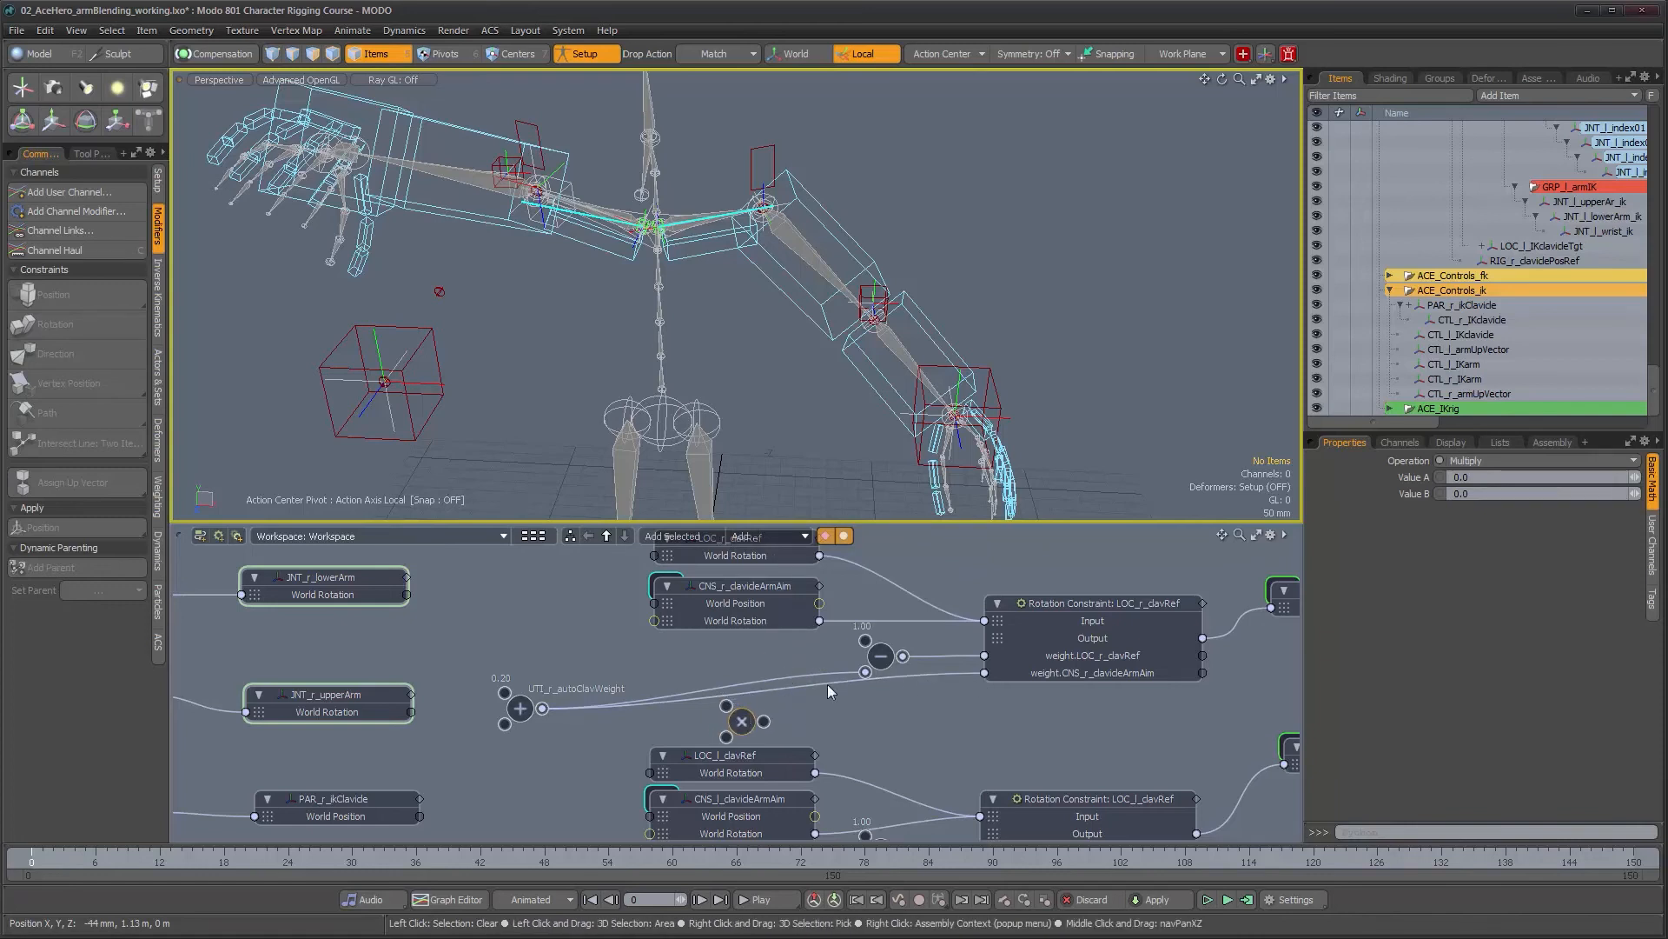
Disconnect UTI_r_autoClavWeight from the subtract node and clavicle aim weight, and connect its output to Value A of the multiply node
left_click_drag(983, 673, 848, 680, "ctrl")
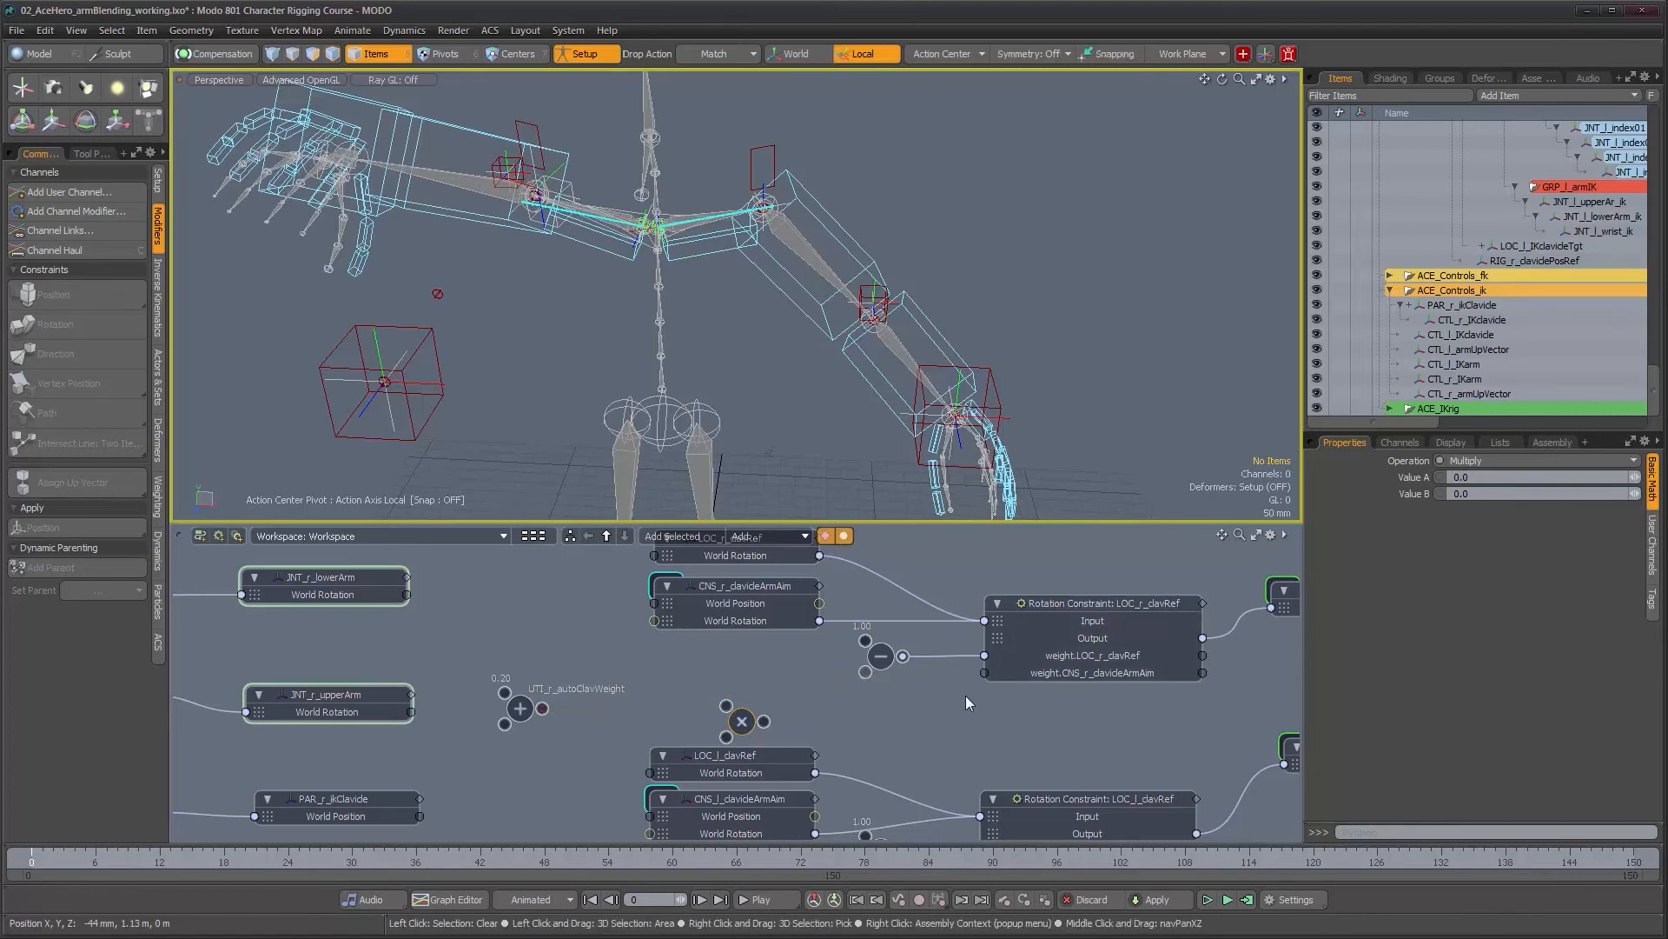
left_click_drag(543, 708, 607, 709)
left_click_drag(740, 716, 743, 684)
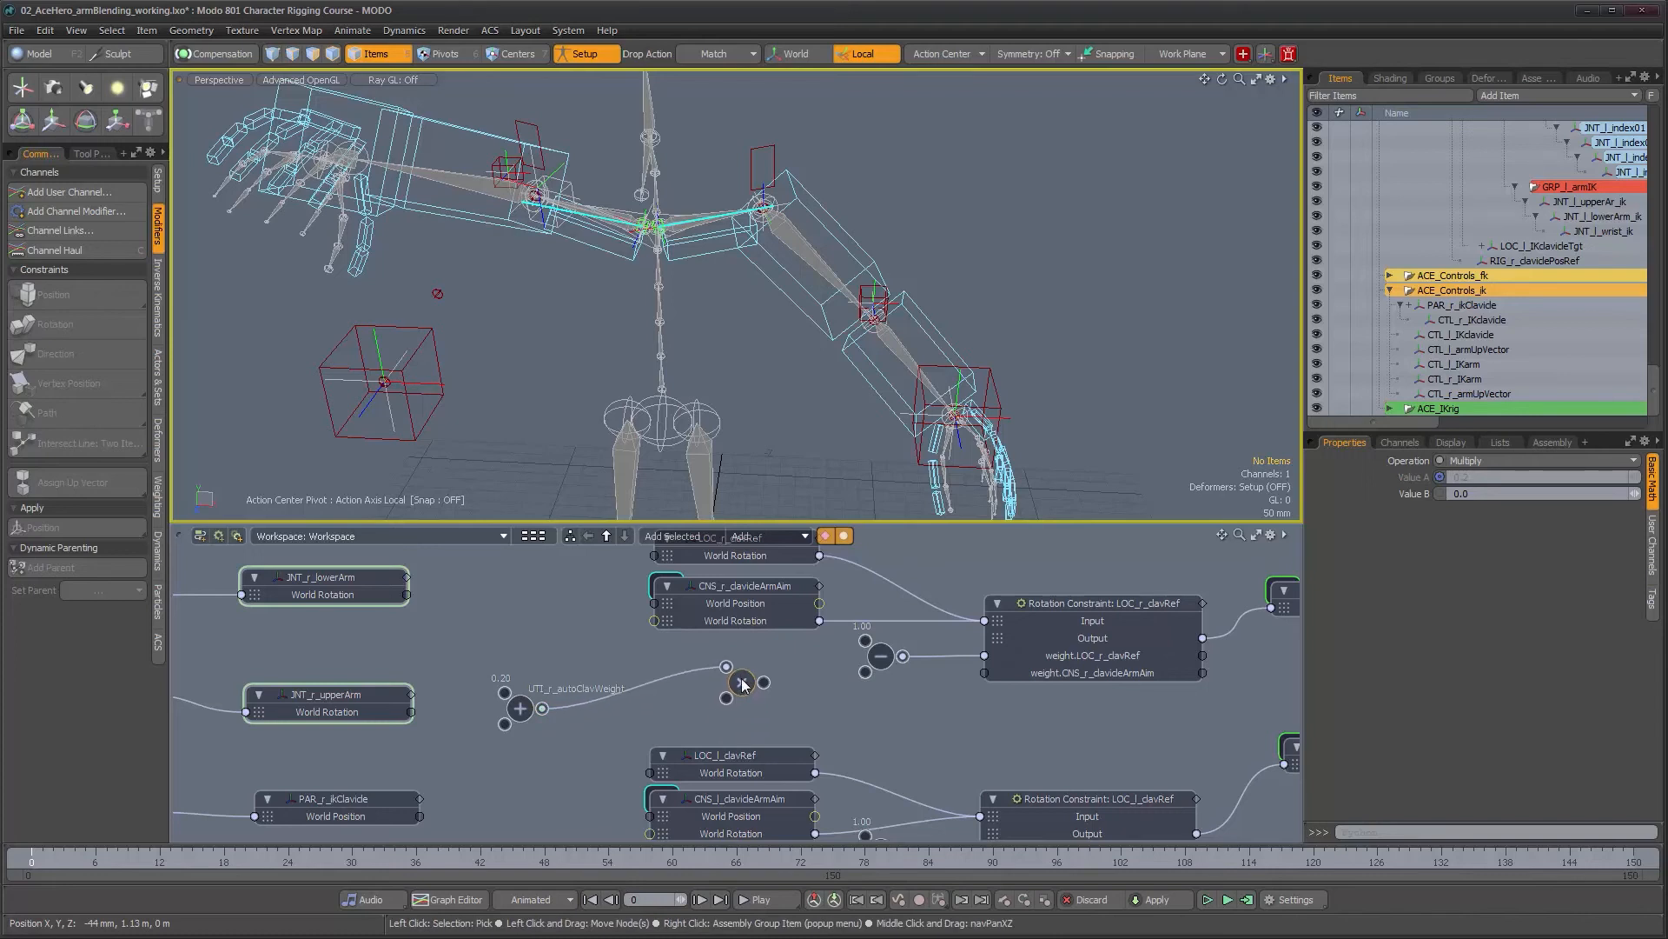
Connect the multiply node's output to the subtract node's second input and to weight.CNS_r_clavicleArmAim on the LOC_r_clavRef constraint
left_click(730, 714)
left_click_drag(748, 684, 865, 672)
left_click_drag(982, 683, 985, 673)
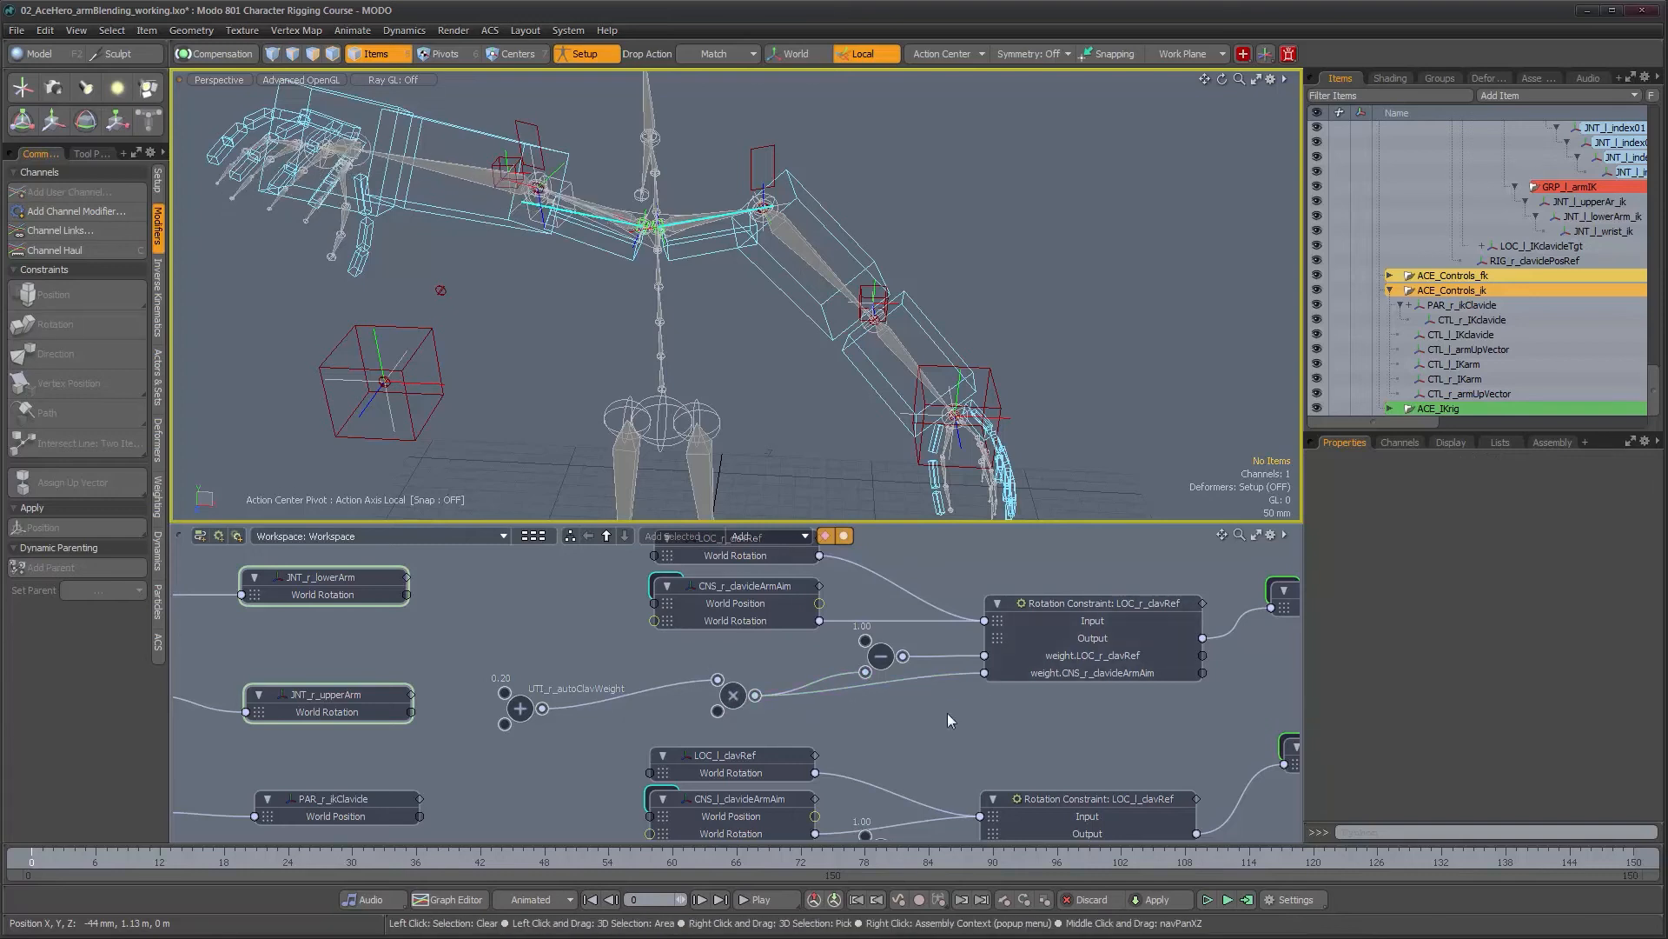
Enter 0.0 as the multiply node's Value B, and move CTL_r_IKarm to test the automatic right clavicle
left_click(734, 703)
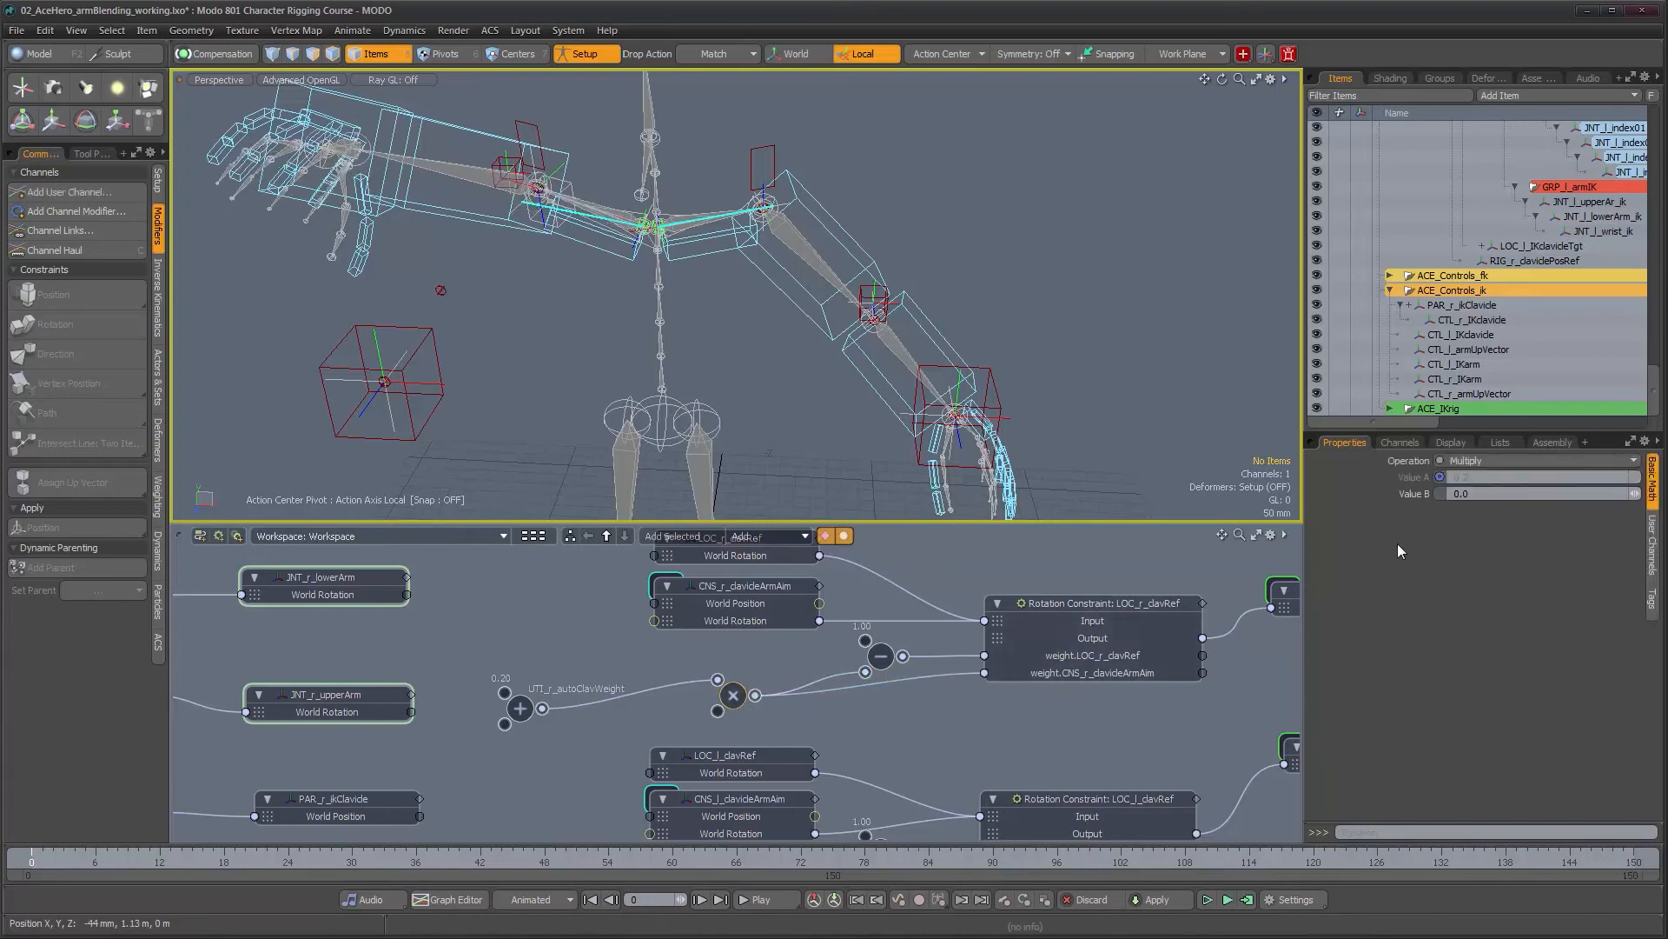
left_click(1462, 494)
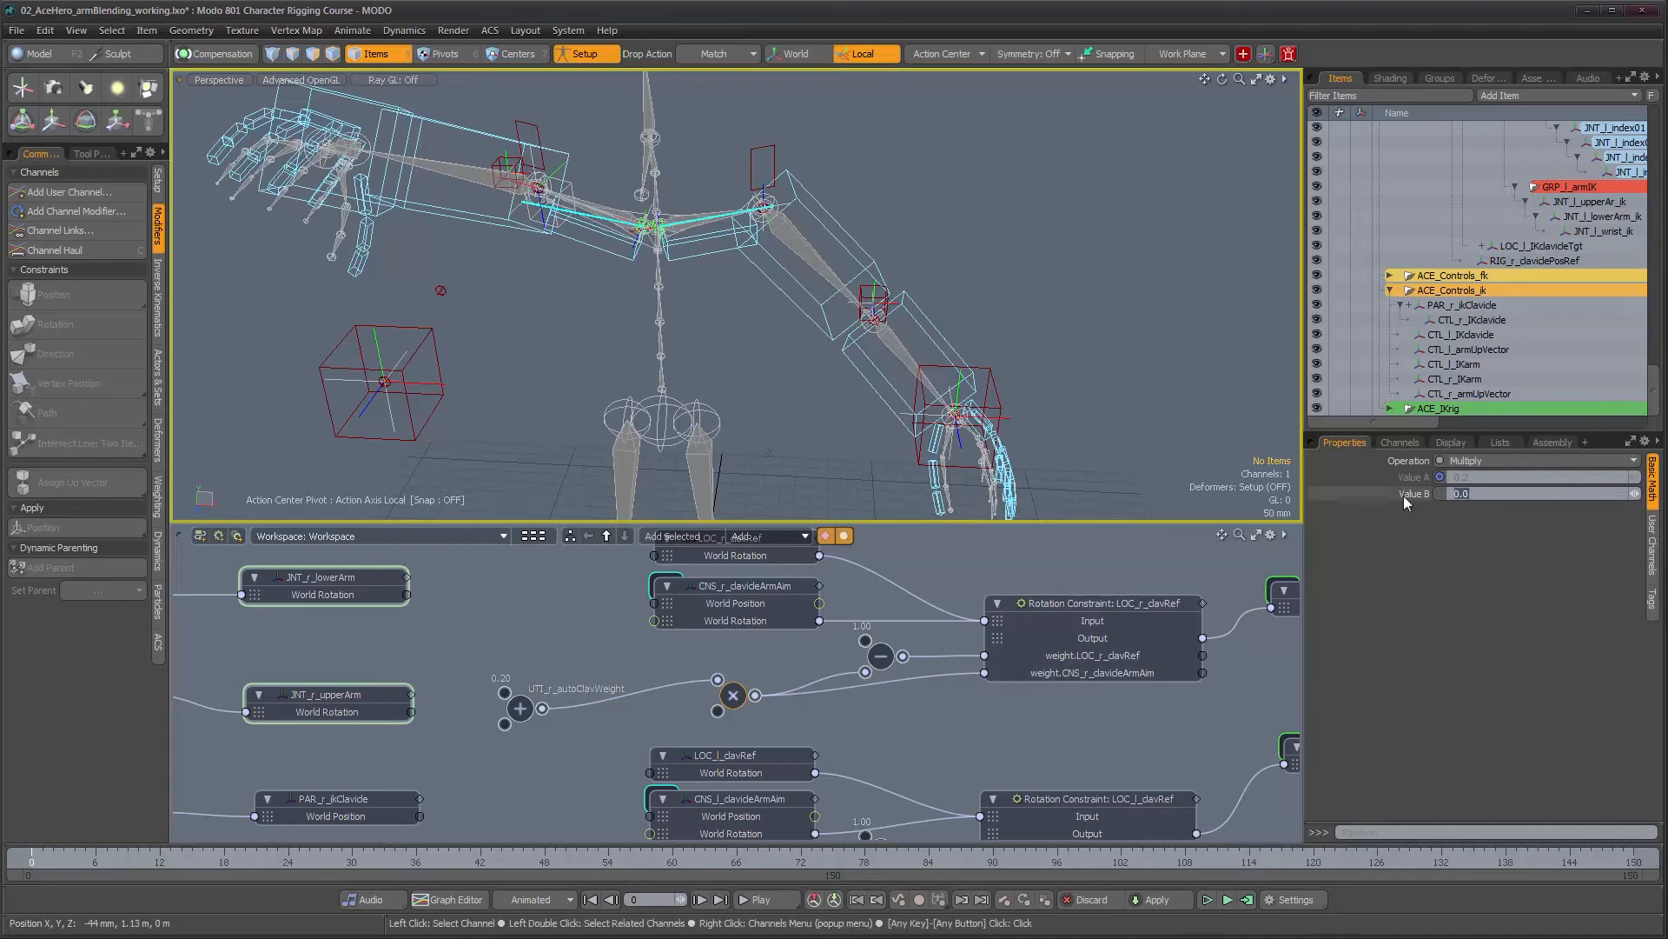
key("Return")
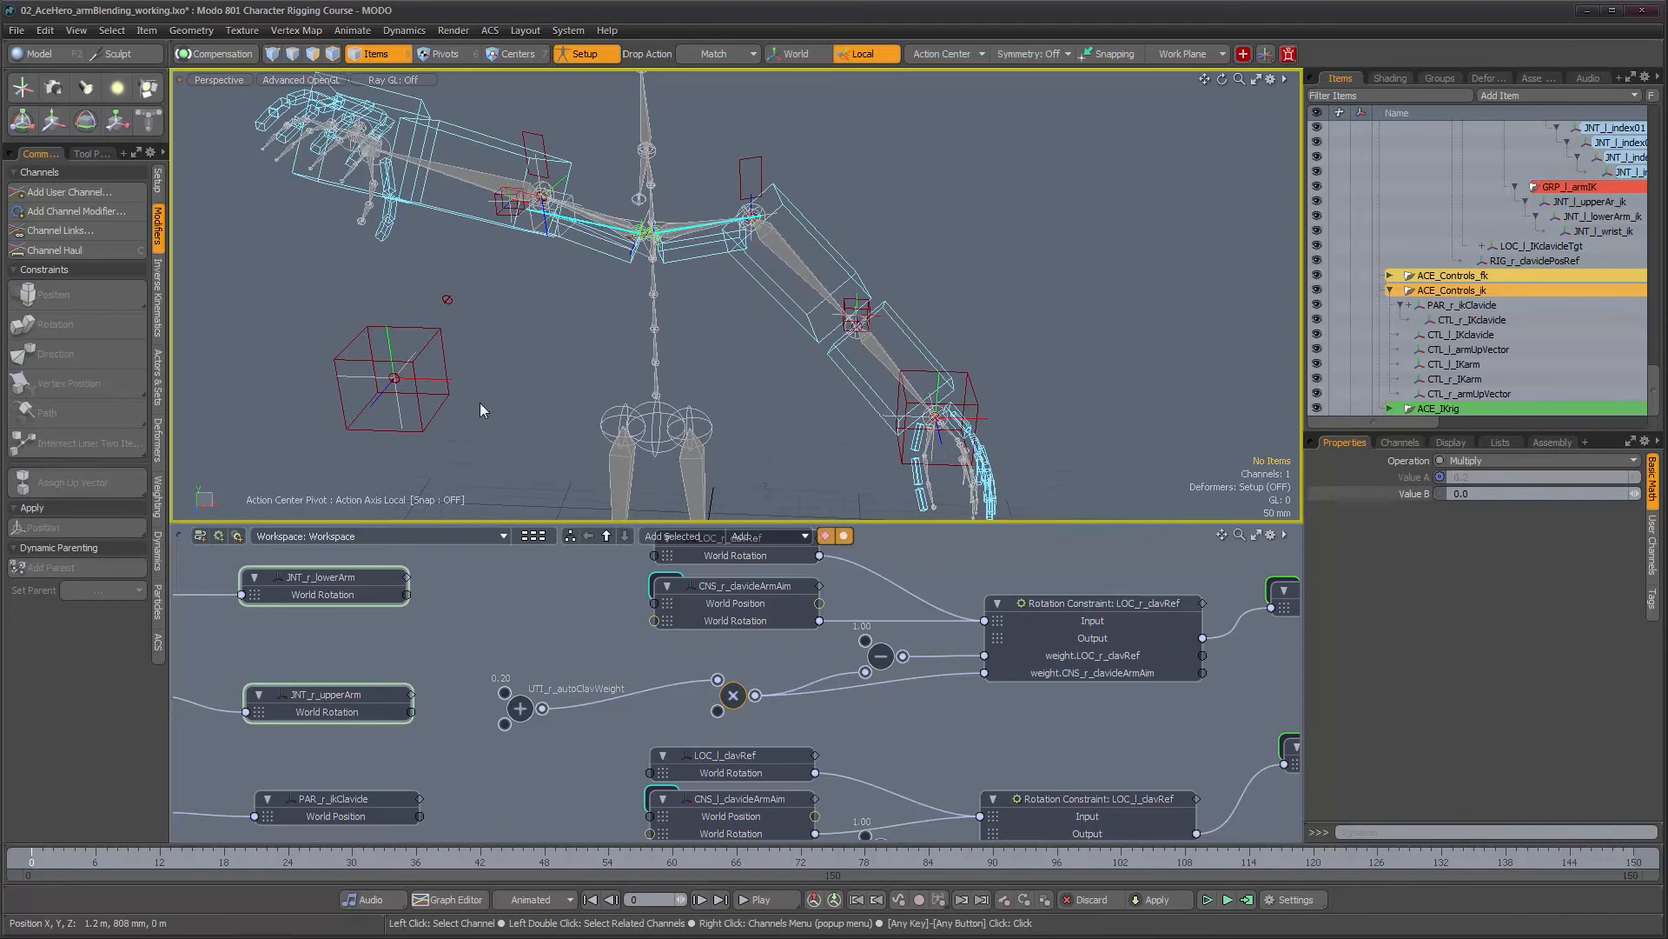
left_click(433, 344)
key("w")
left_click_drag(434, 344, 450, 286)
left_click_drag(570, 326, 574, 337, "alt")
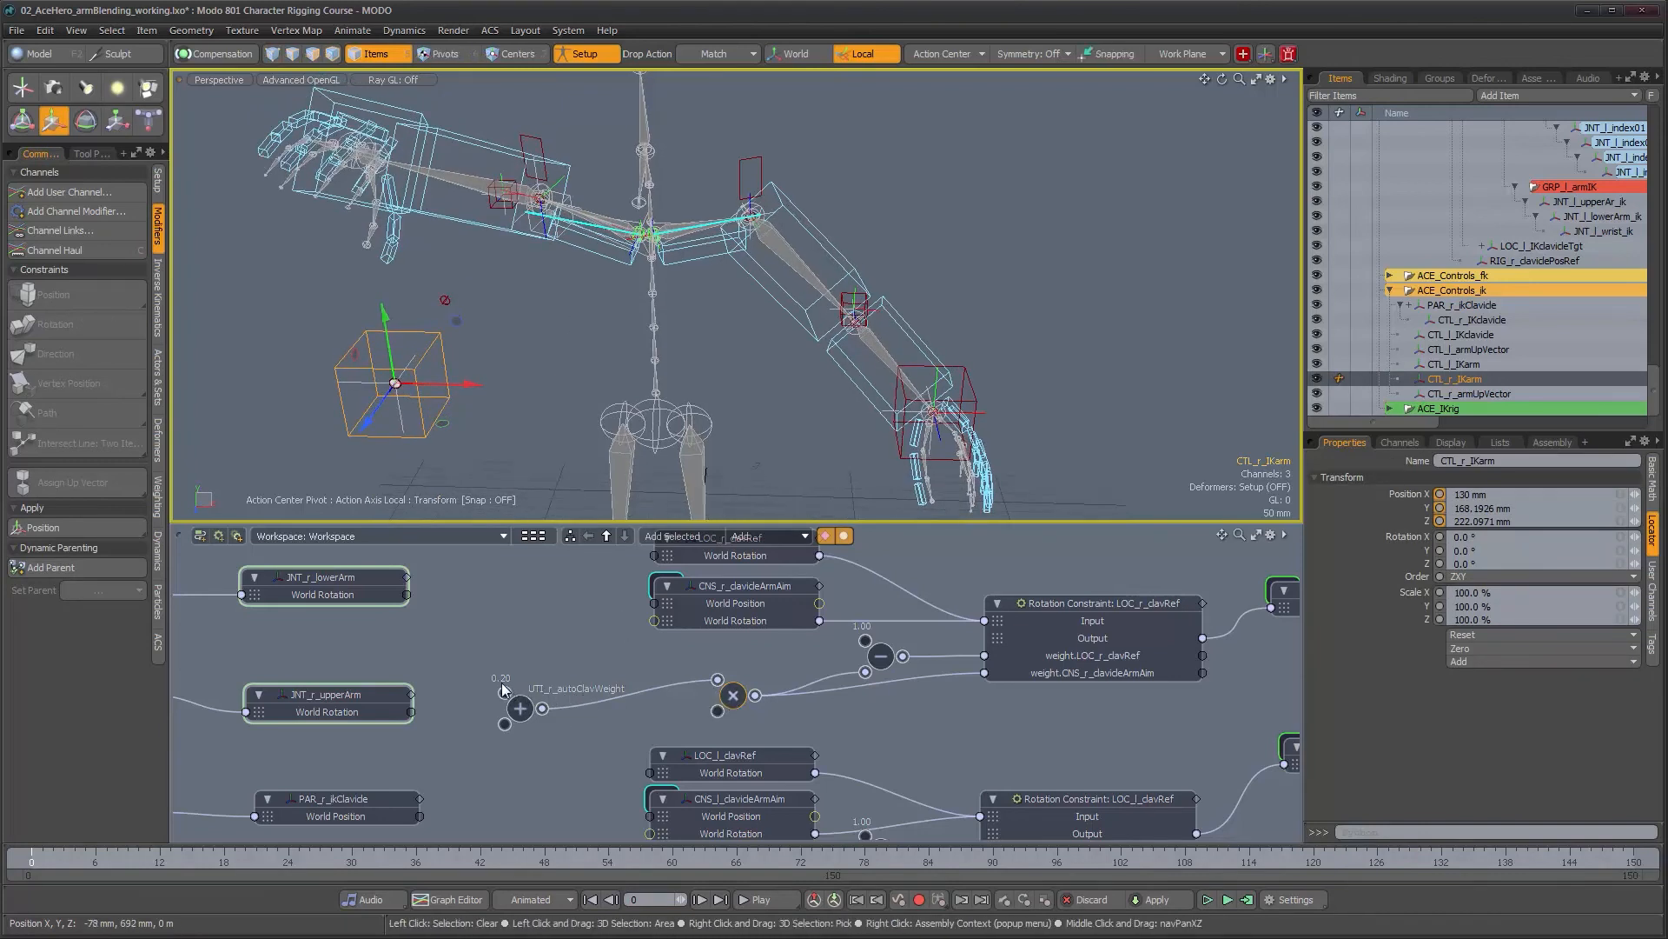
Move the UTI_r_autoClavWeight node further up, and connect the UTI_r_armIKweight output to Value B of the multiply node
left_click_drag(520, 709, 536, 618)
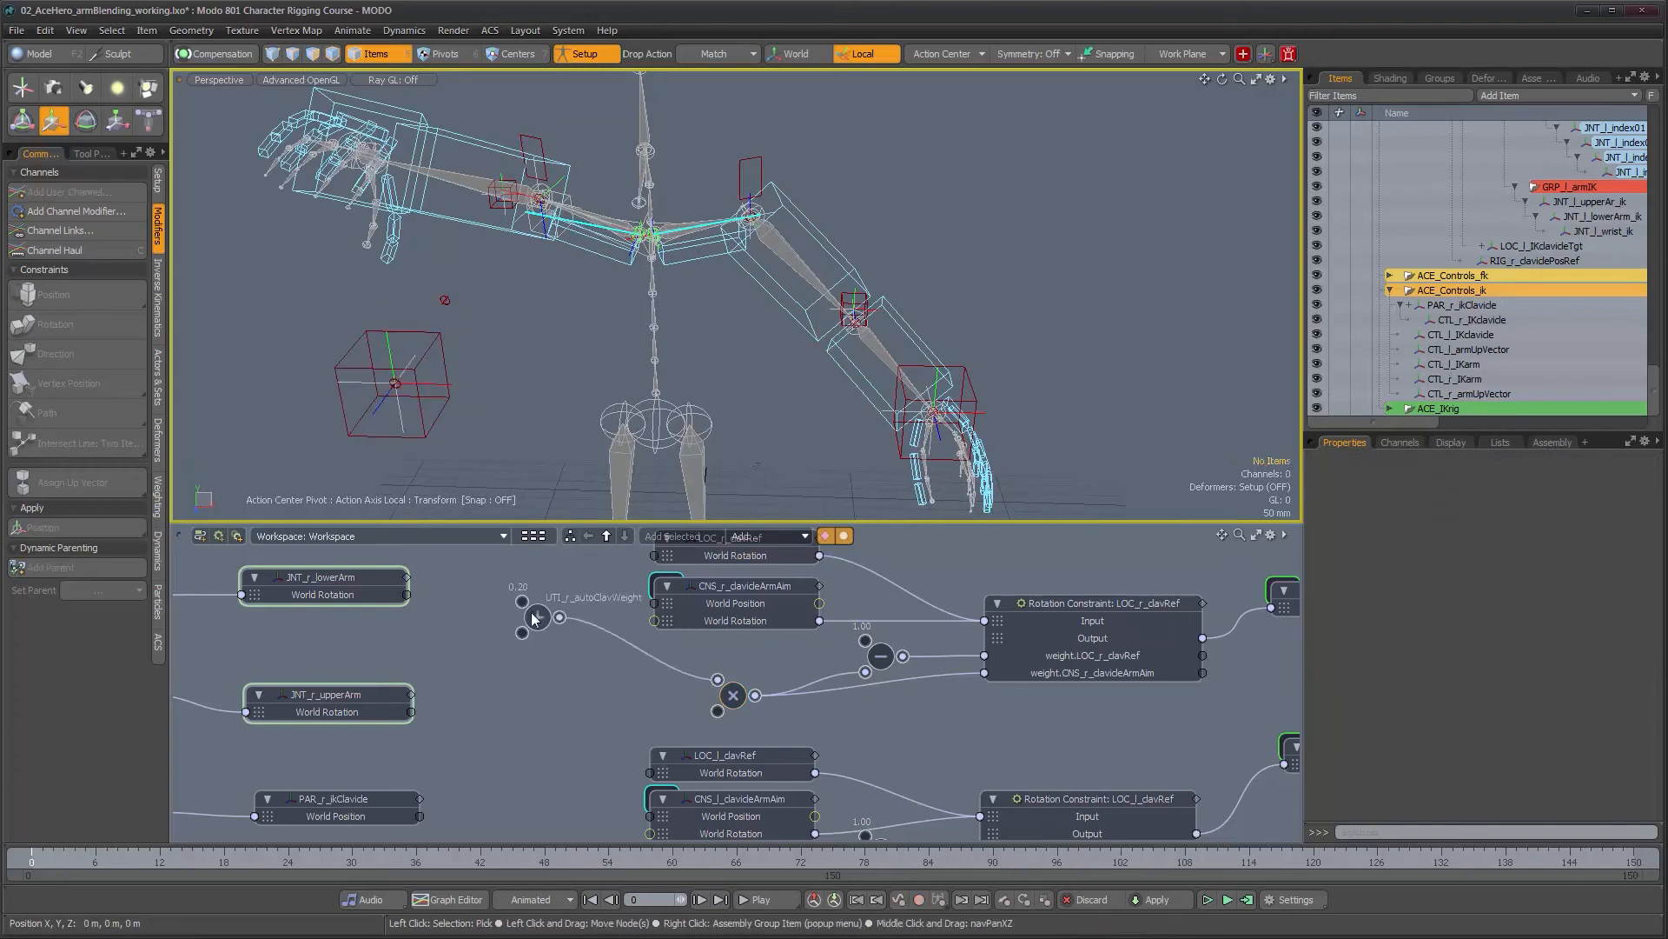
middle_click_drag(740, 705, 775, 706)
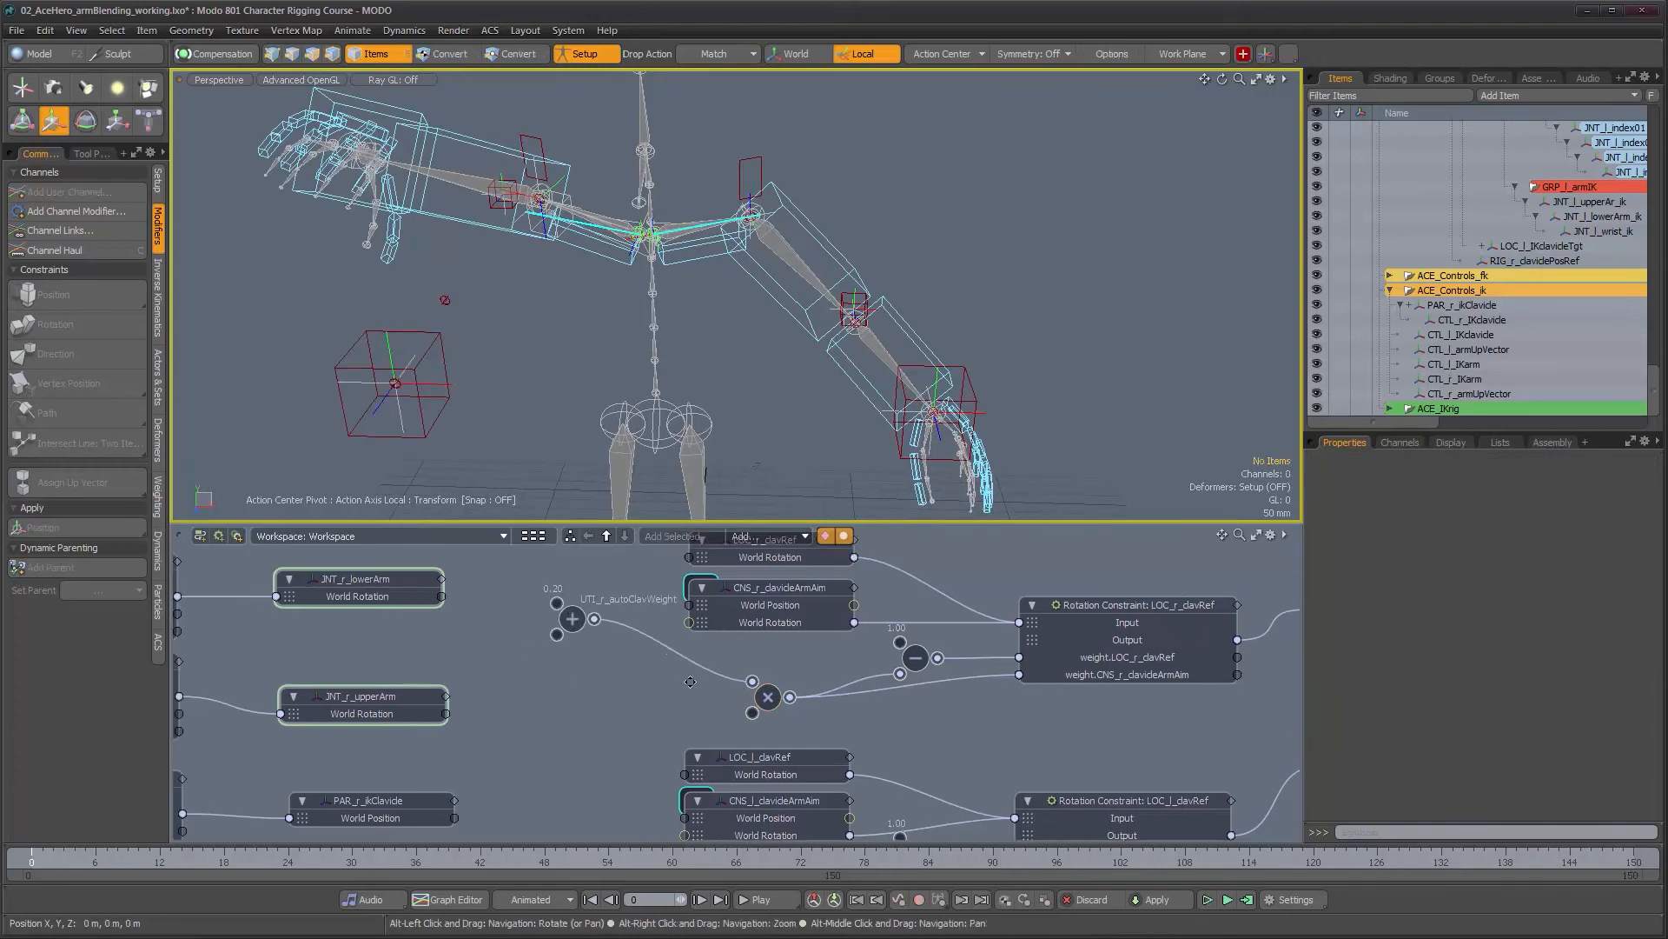
left_click(772, 703)
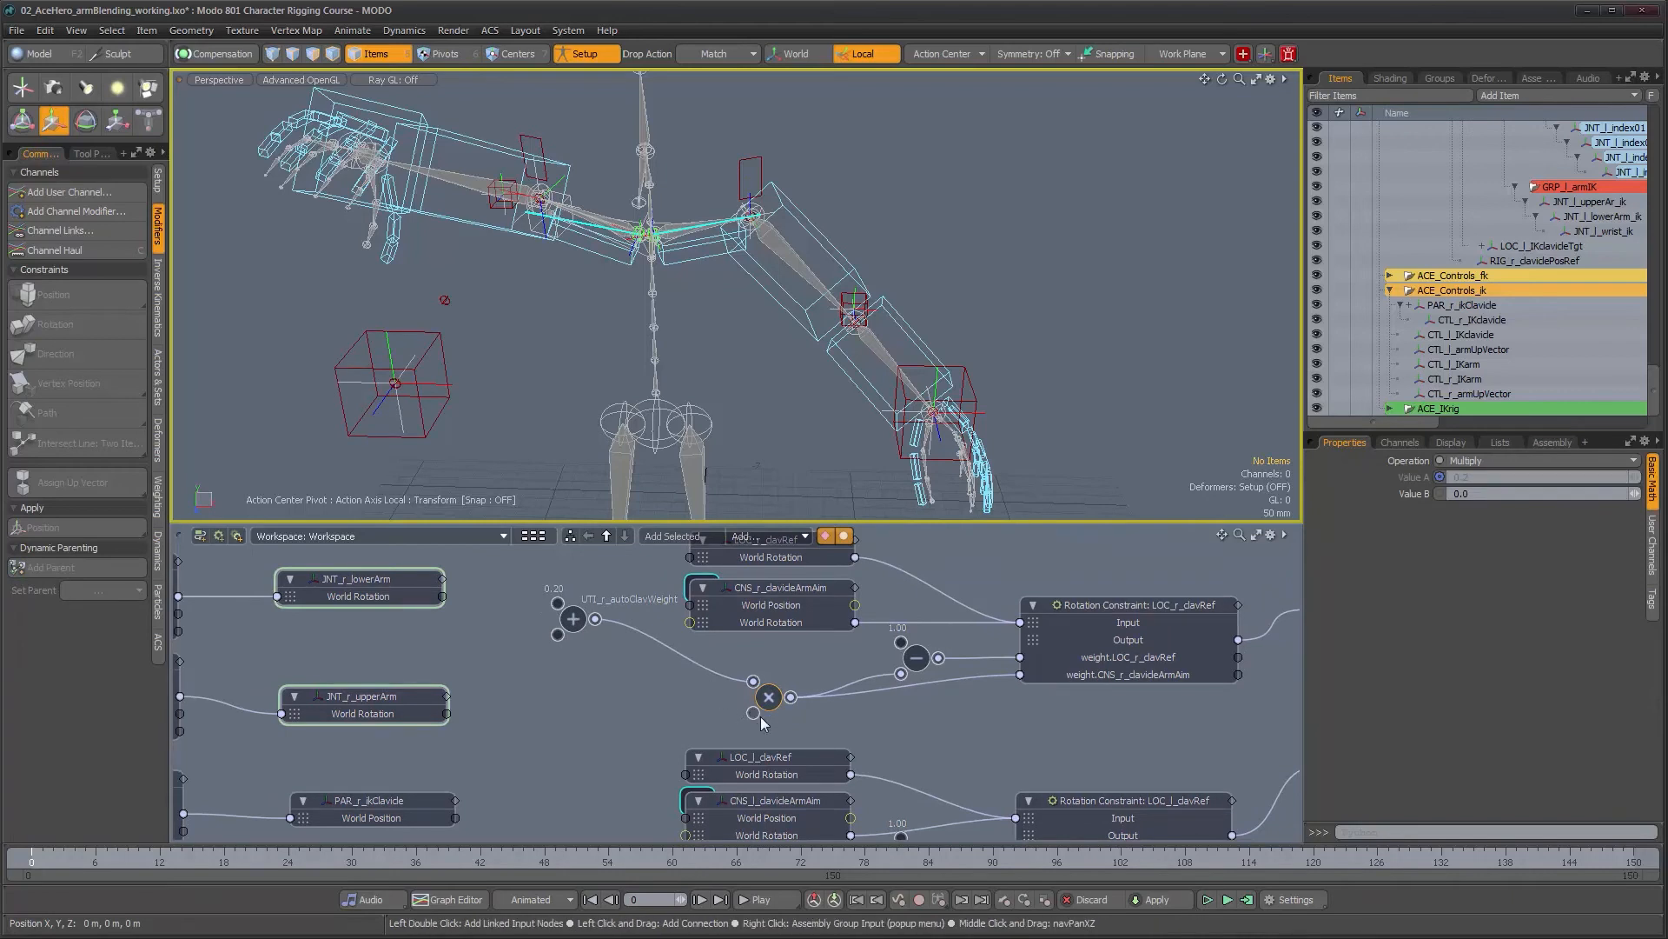
middle_click_drag(643, 699, 912, 698)
scroll(912, 695, "down", 4)
left_click_drag(198, 665, 1003, 701)
left_click_drag(1107, 708, 1071, 700, "alt")
Rotate the right arm's FK controls to test the pose, bending CTL_r_lowerArm to about 57.6° in Y
left_click_drag(528, 387, 713, 284, "alt")
key("e")
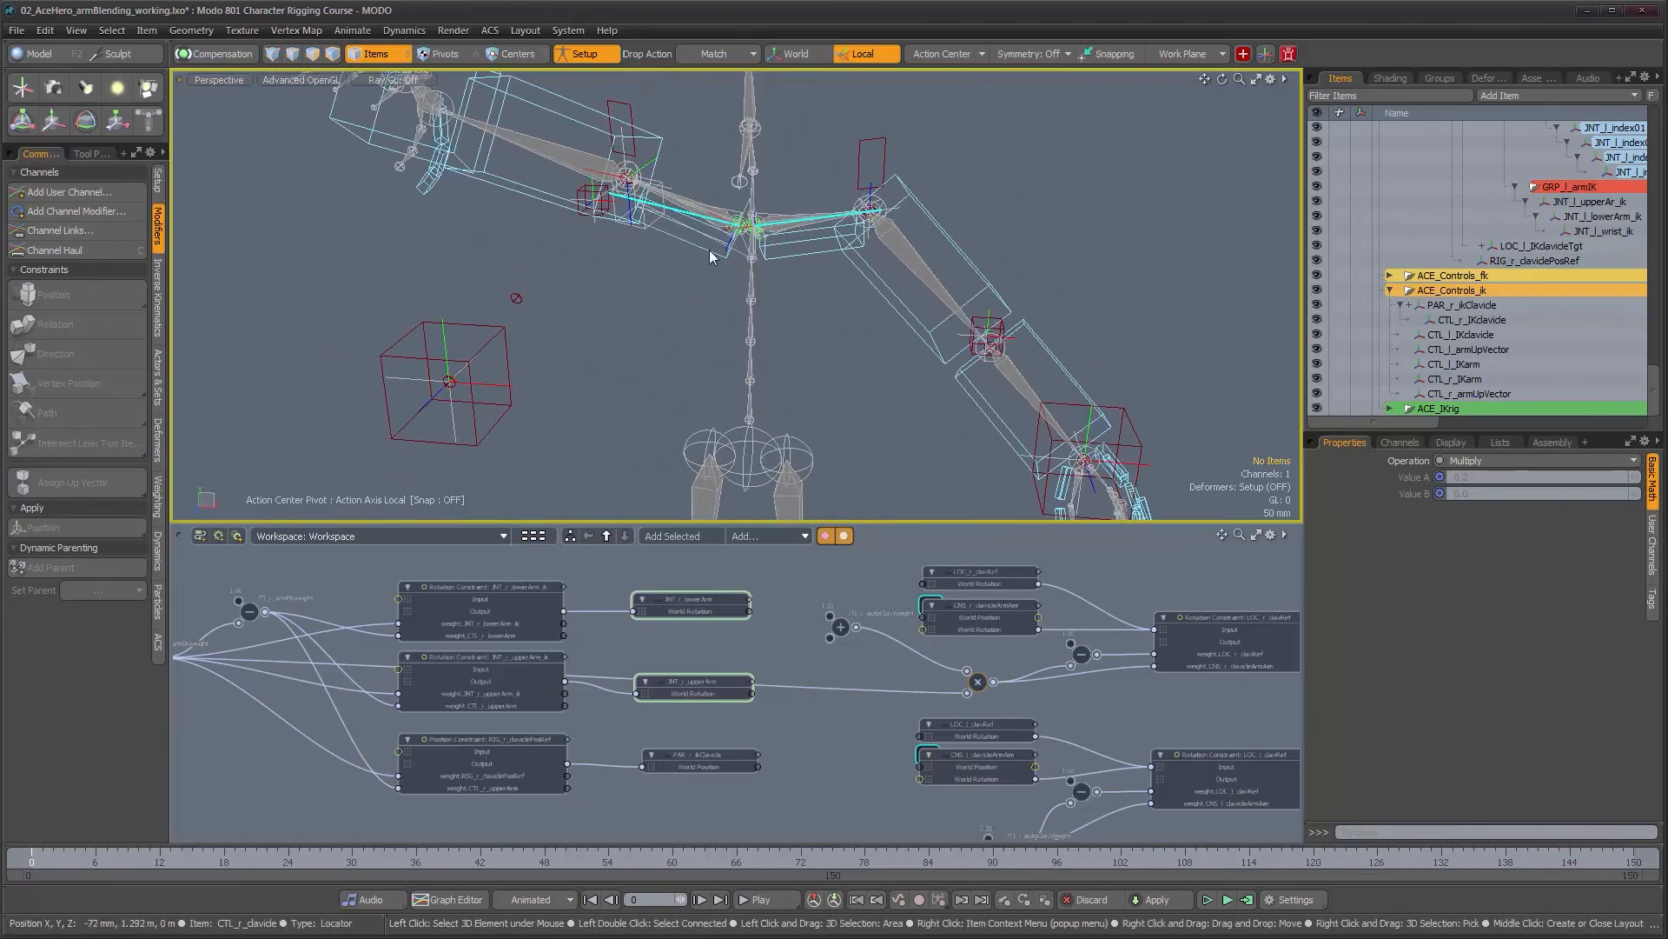
left_click(709, 249)
left_click_drag(736, 243, 712, 261)
mouse_move(807, 184)
left_mouse_down()
mouse_move(789, 162)
mouse_move(799, 171)
left_mouse_up()
left_click(644, 186)
left_click_drag(662, 189, 536, 332)
left_click_drag(536, 332, 742, 241, "alt")
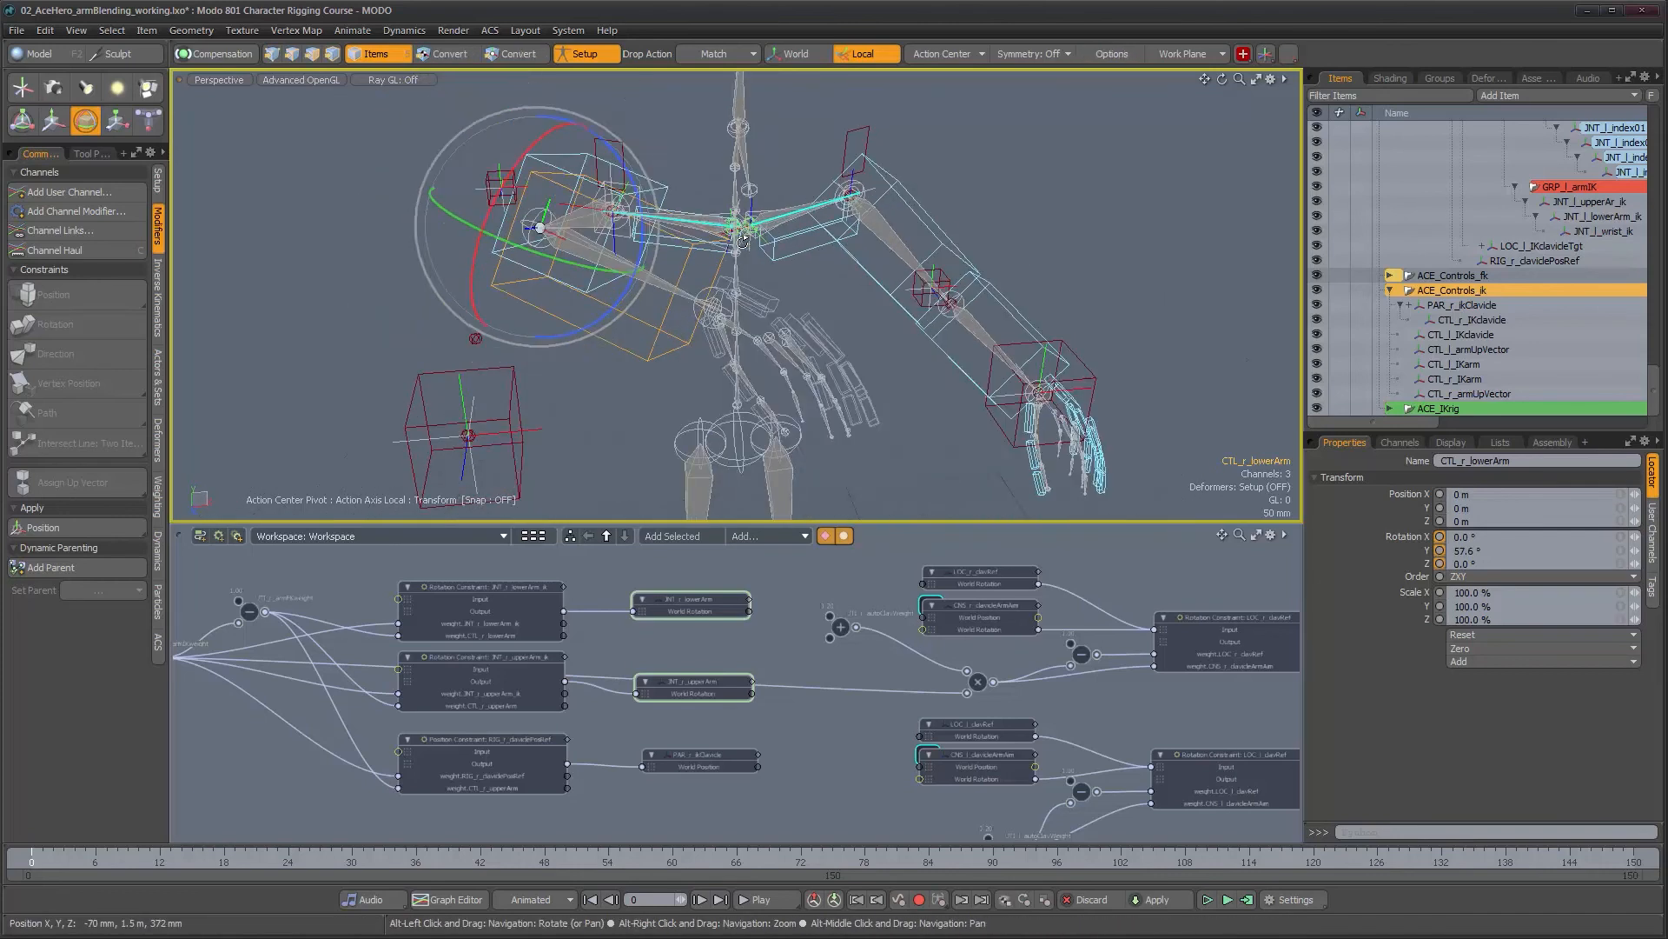
Move the CTL_r_IKarm control to about X 90.4, Y 202.2, Z 222.1 mm while the right arm is in FK
scroll(742, 241, "down", 1)
key("q")
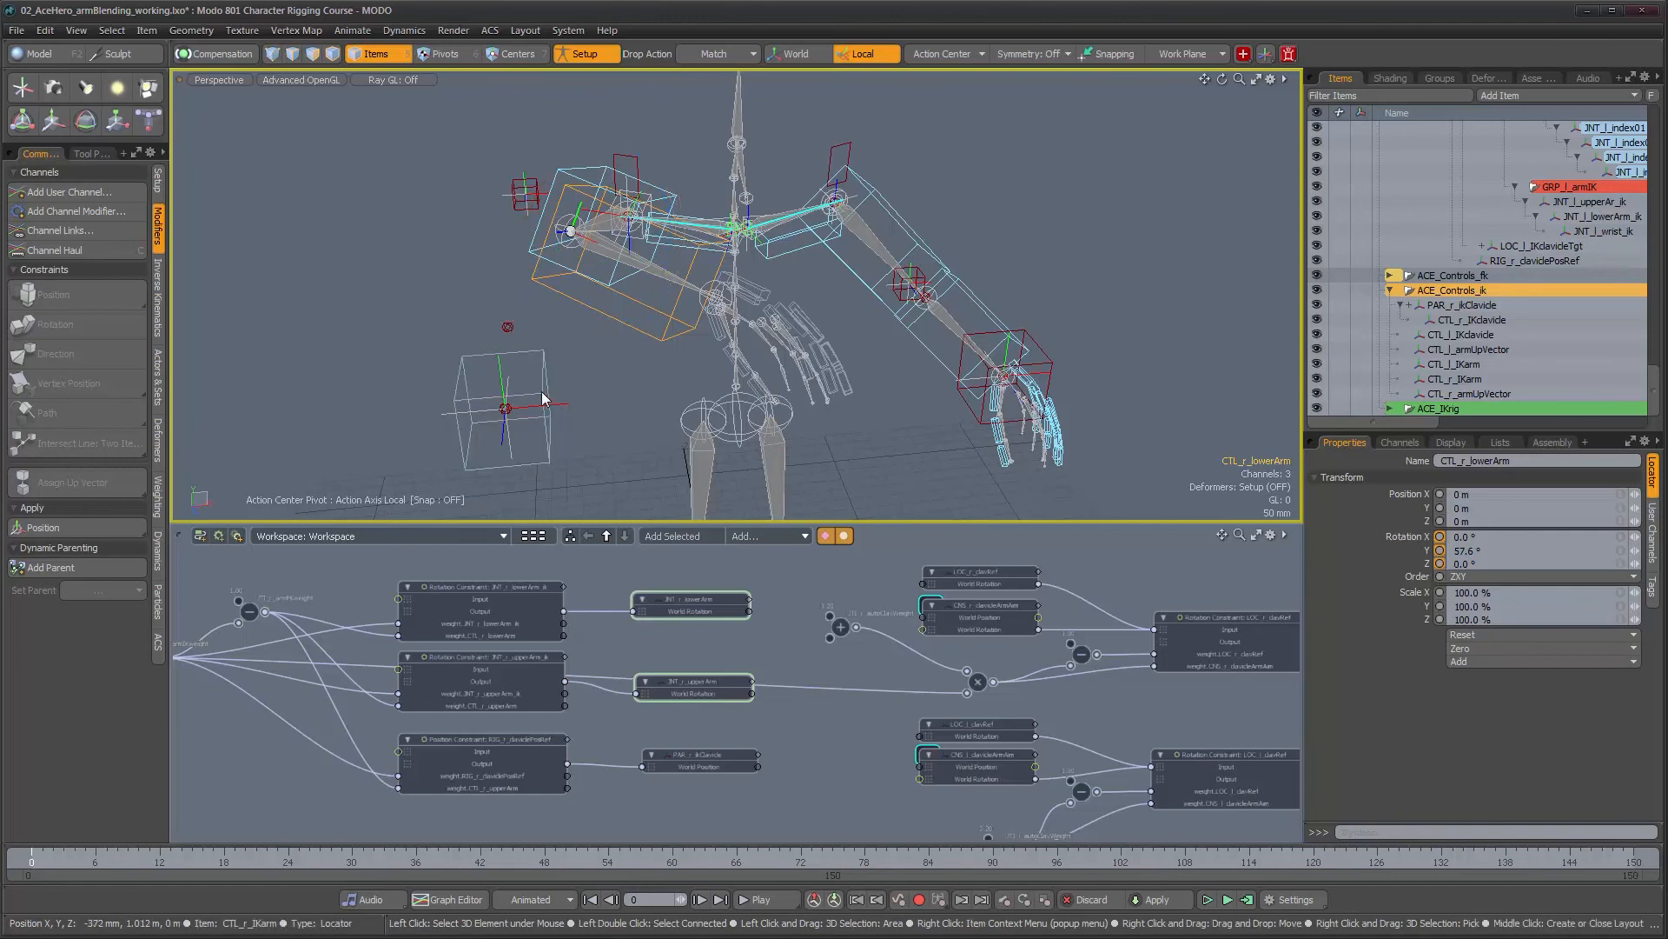
left_click(543, 398)
key("w")
left_click_drag(566, 365, 693, 269)
left_click_drag(619, 340, 477, 393)
left_click_drag(612, 378, 773, 388, "alt")
Raise Value A of UTI_r_armIKweight to blend the right arm to IK, and move CTL_r_IKarm to test the clavicle
left_click_drag(467, 669, 891, 691, "alt")
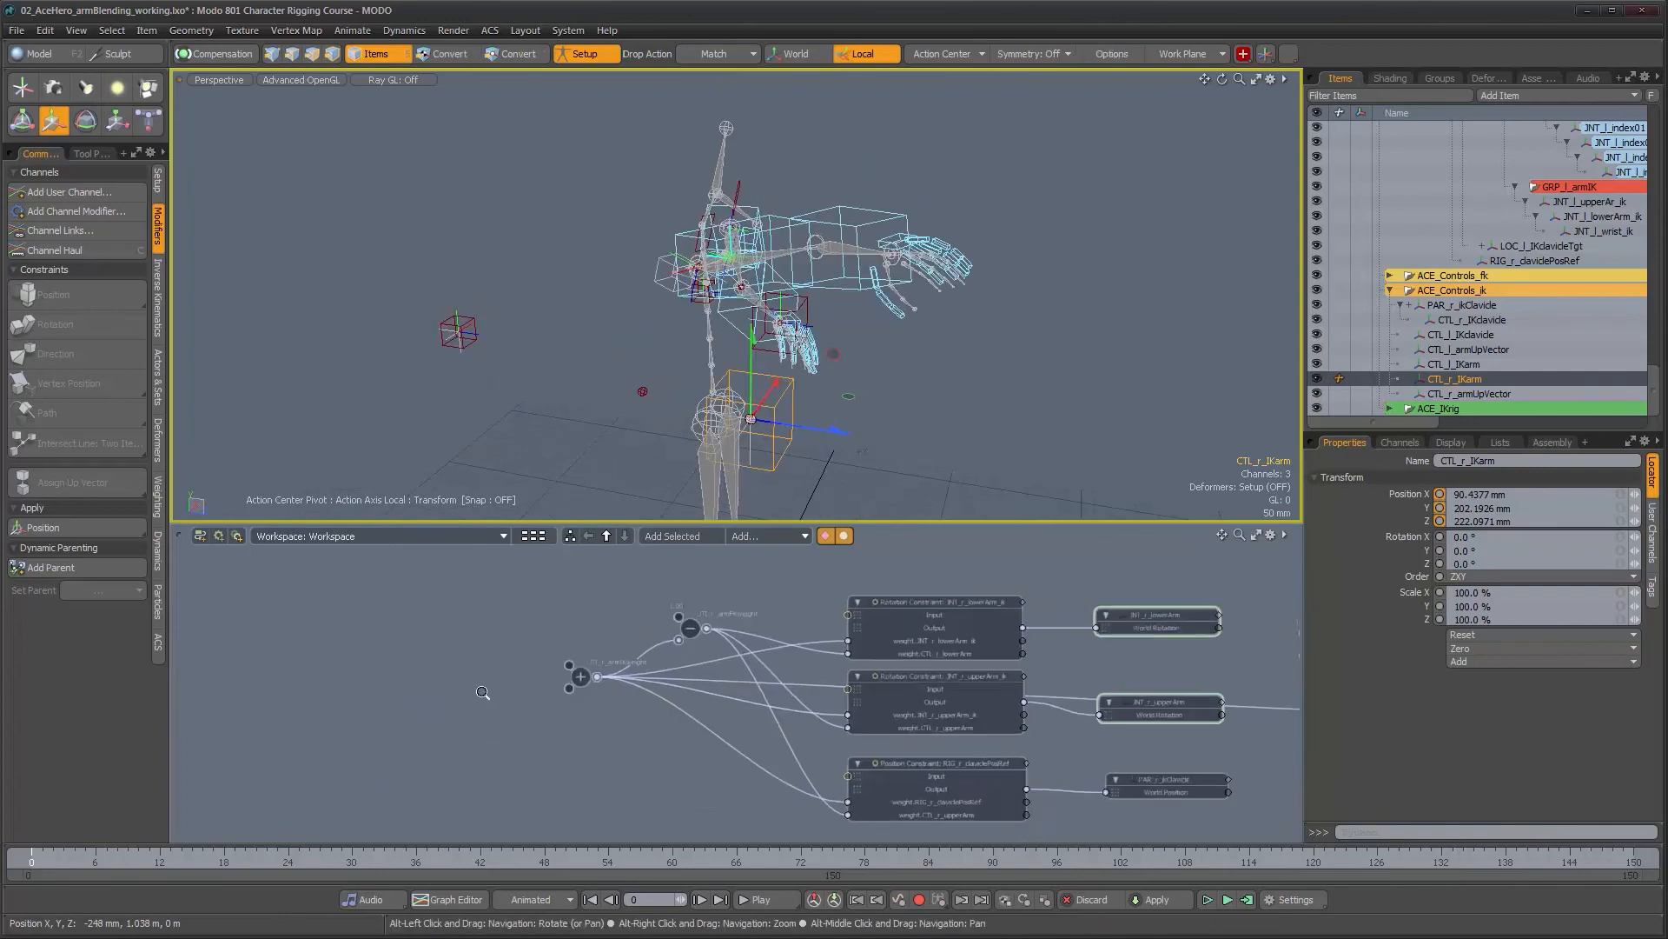
right_click_drag(484, 697, 521, 689, "alt")
left_click(638, 675)
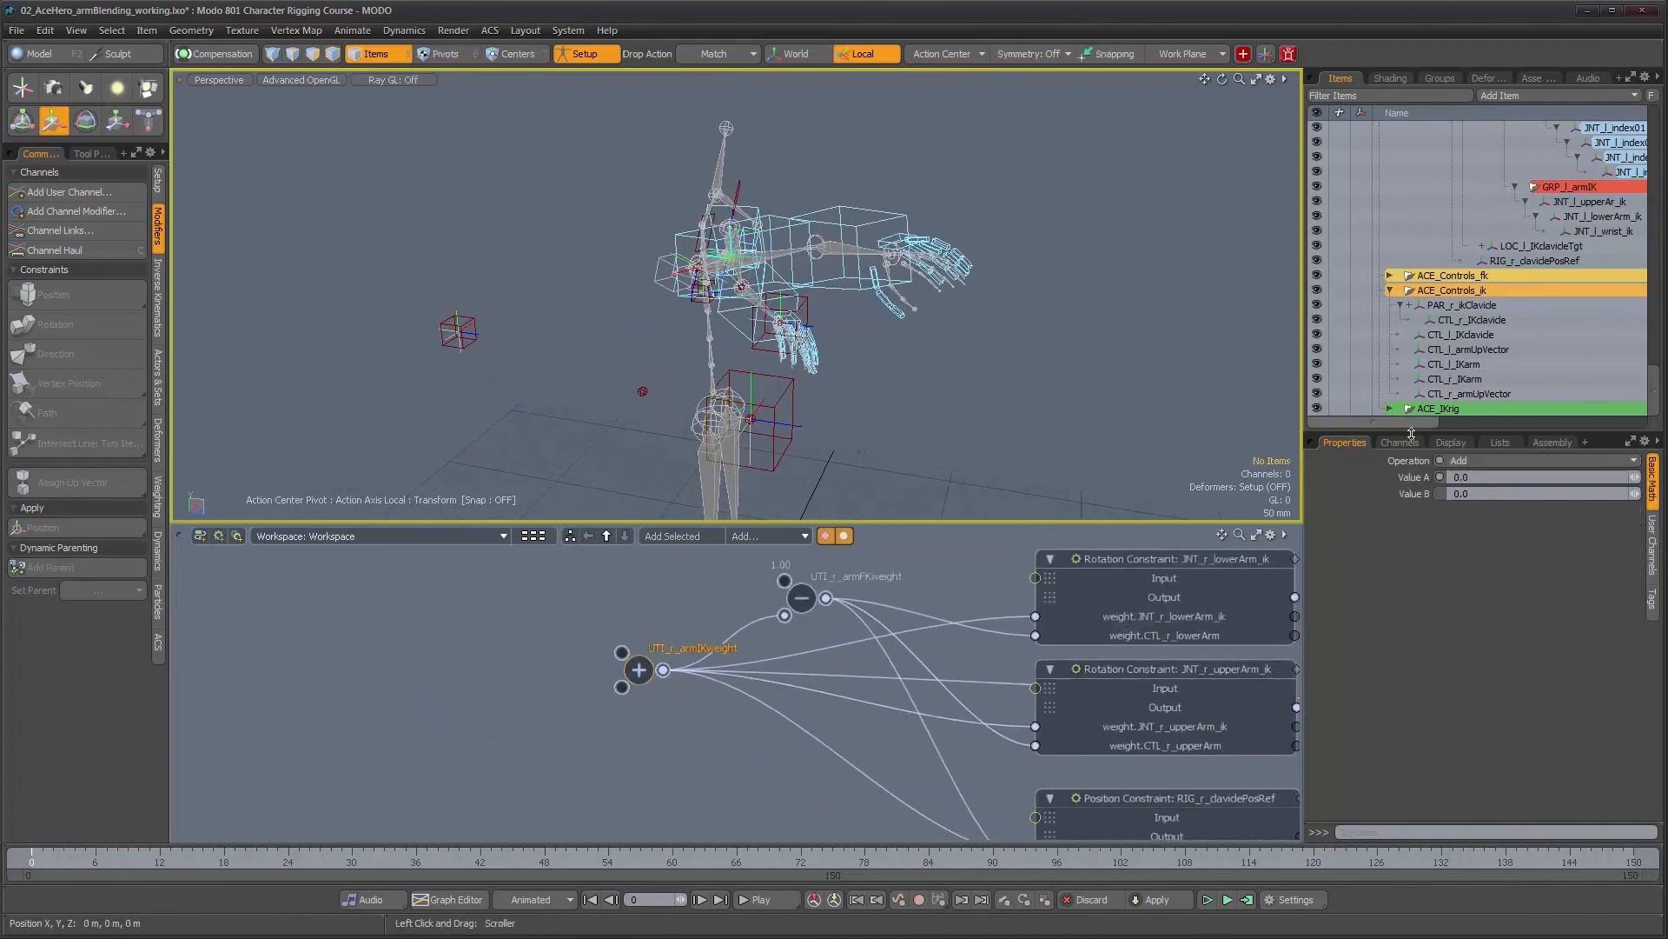
left_click_drag(1635, 477, 1586, 480)
left_click_drag(876, 365, 886, 297, "alt")
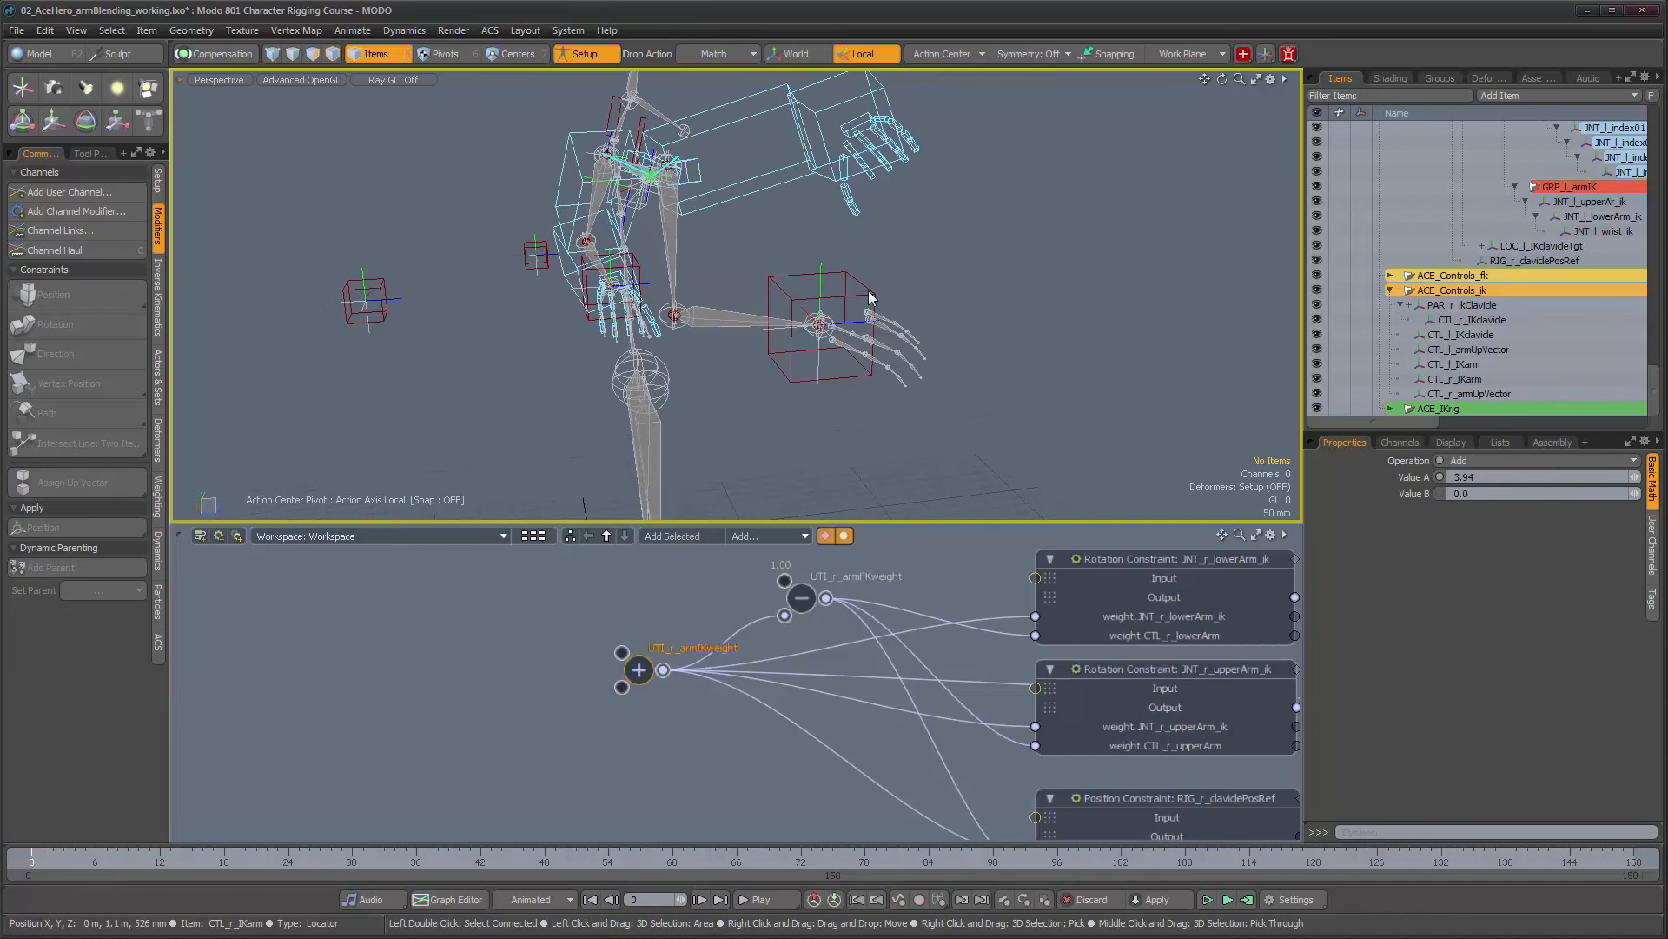
left_click(872, 298)
left_click_drag(900, 240, 608, 275)
Check the multiply node's input values, and set Value A of UTI_r_armIKweight to 1.0
left_click_drag(1217, 700, 472, 747, "alt")
left_click(660, 738)
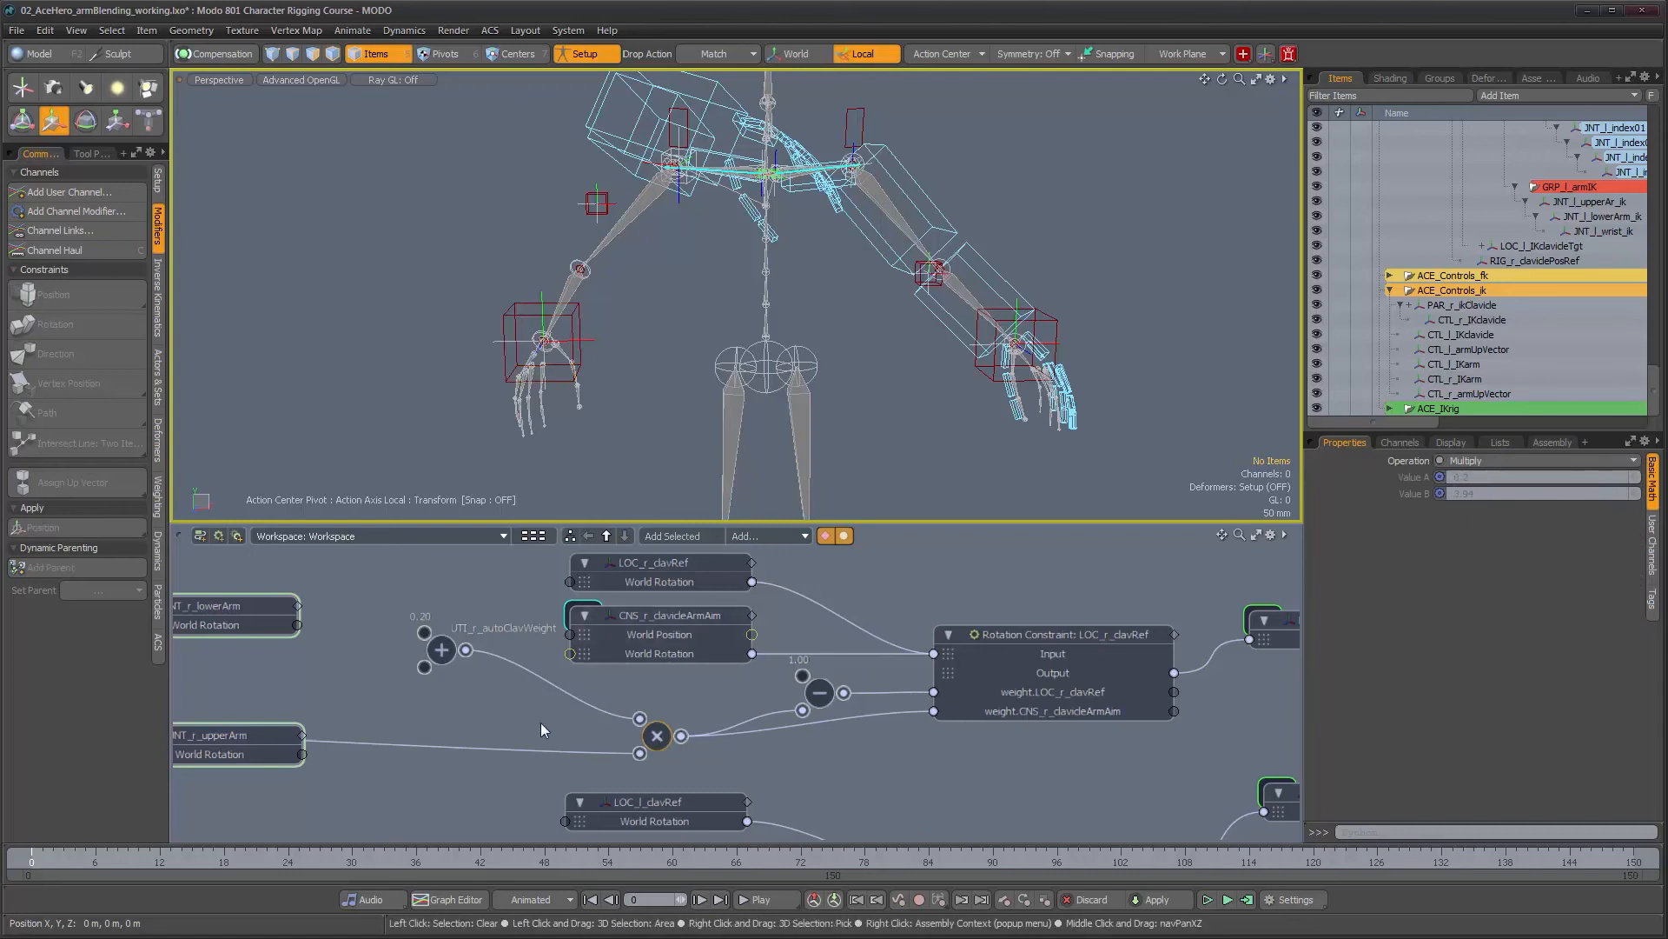
left_click_drag(657, 735, 1199, 735, "alt")
left_click_drag(605, 704, 1333, 690, "alt")
left_click(643, 688)
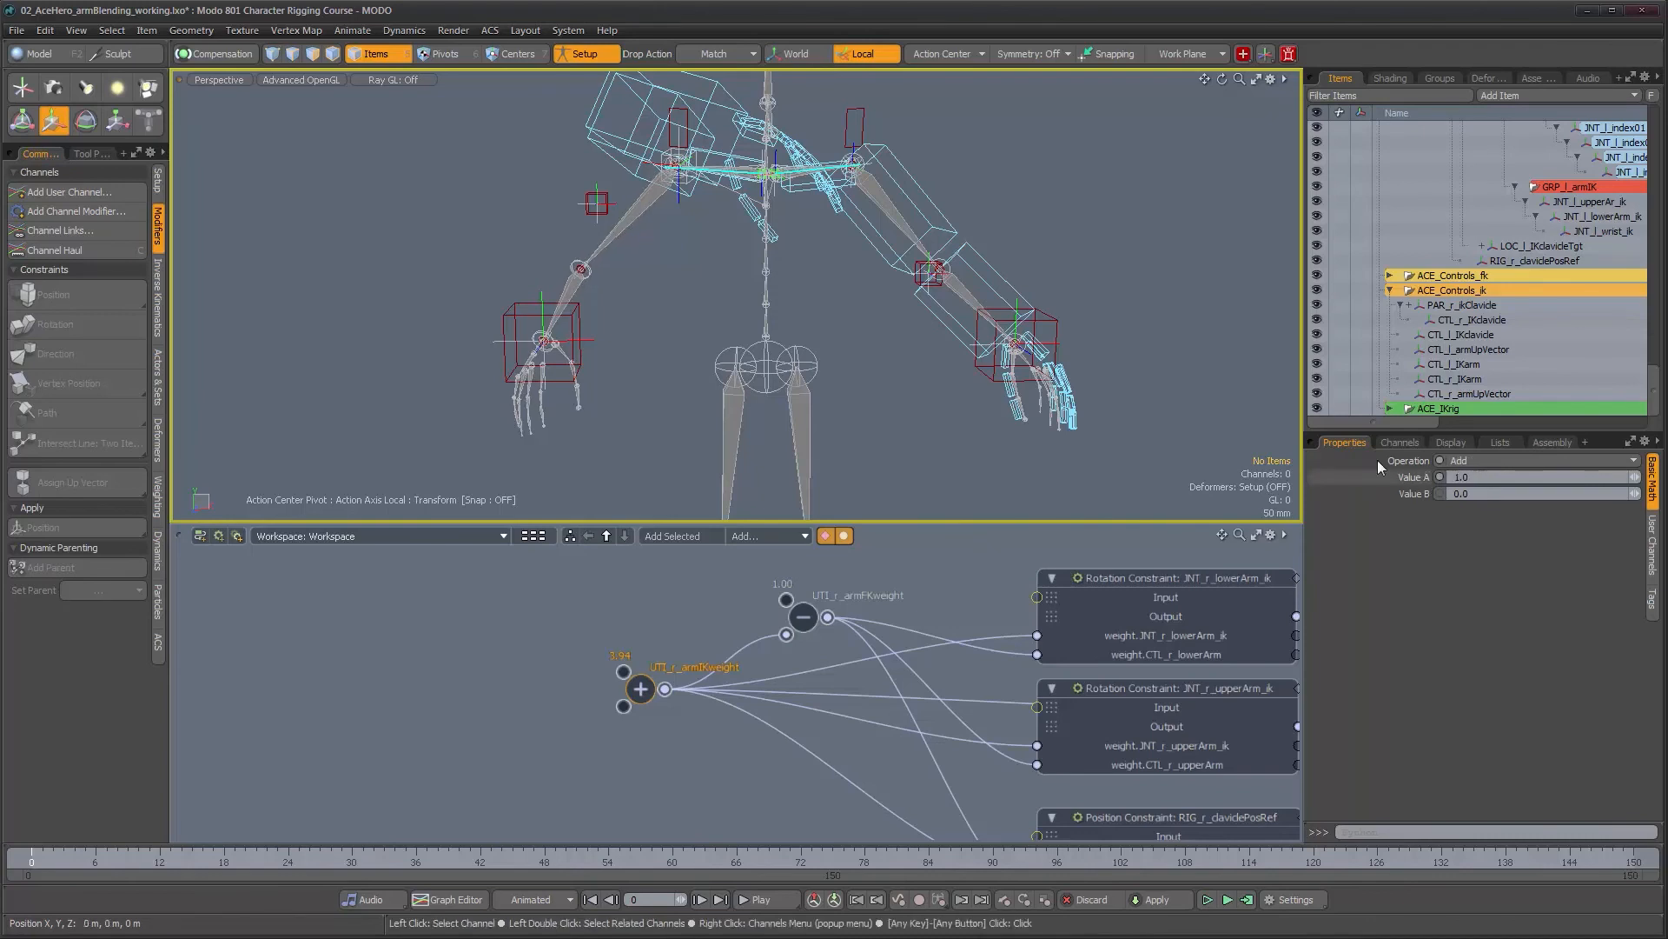
Move CTL_r_IKarm to about X 86.4, Y 122.2, Z 36.1 mm with the right arm fully in IK
left_click_drag(685, 375, 856, 354, "alt")
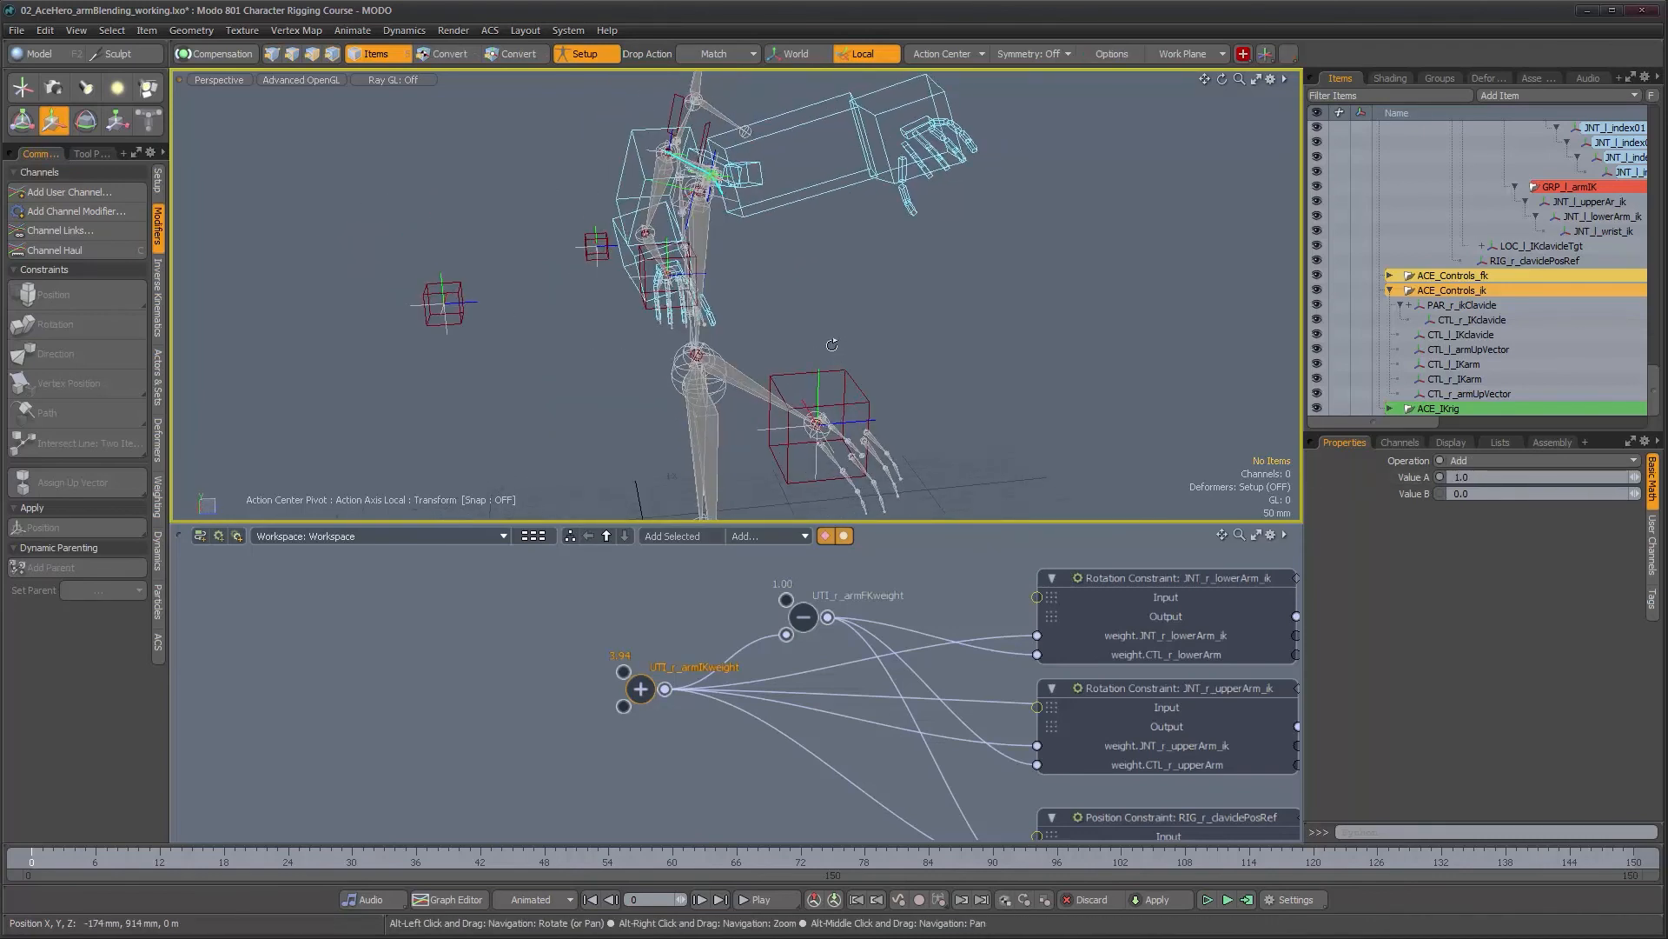
left_click(869, 403)
left_click_drag(877, 376, 862, 307, "alt")
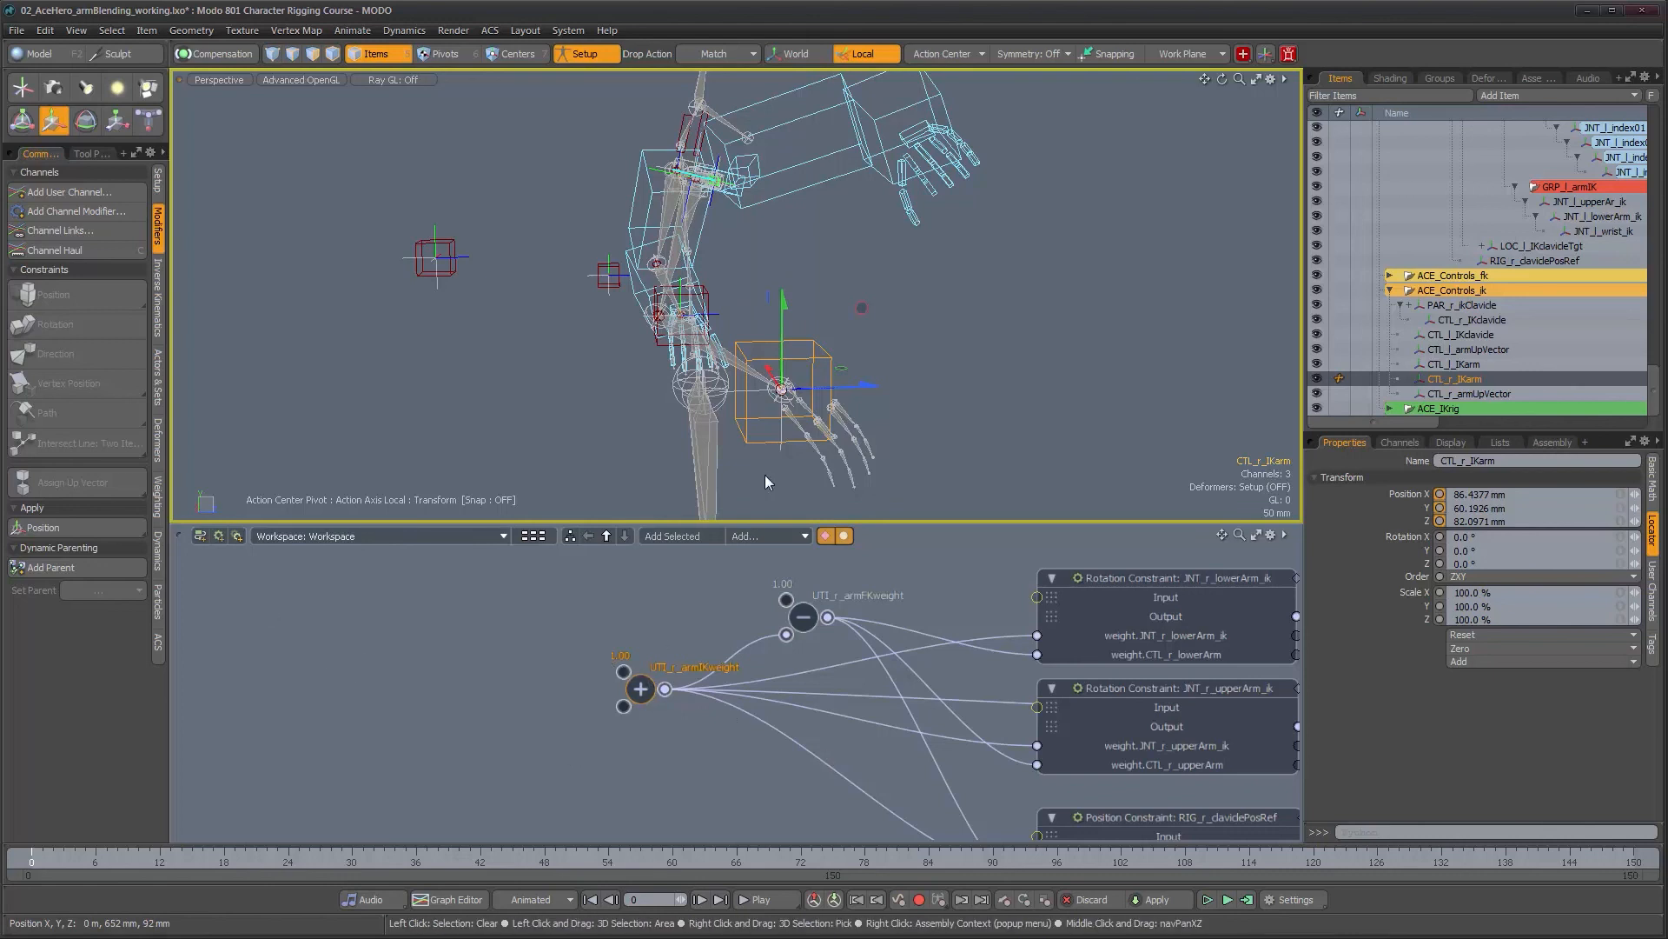
left_click_drag(768, 481, 773, 233, "alt")
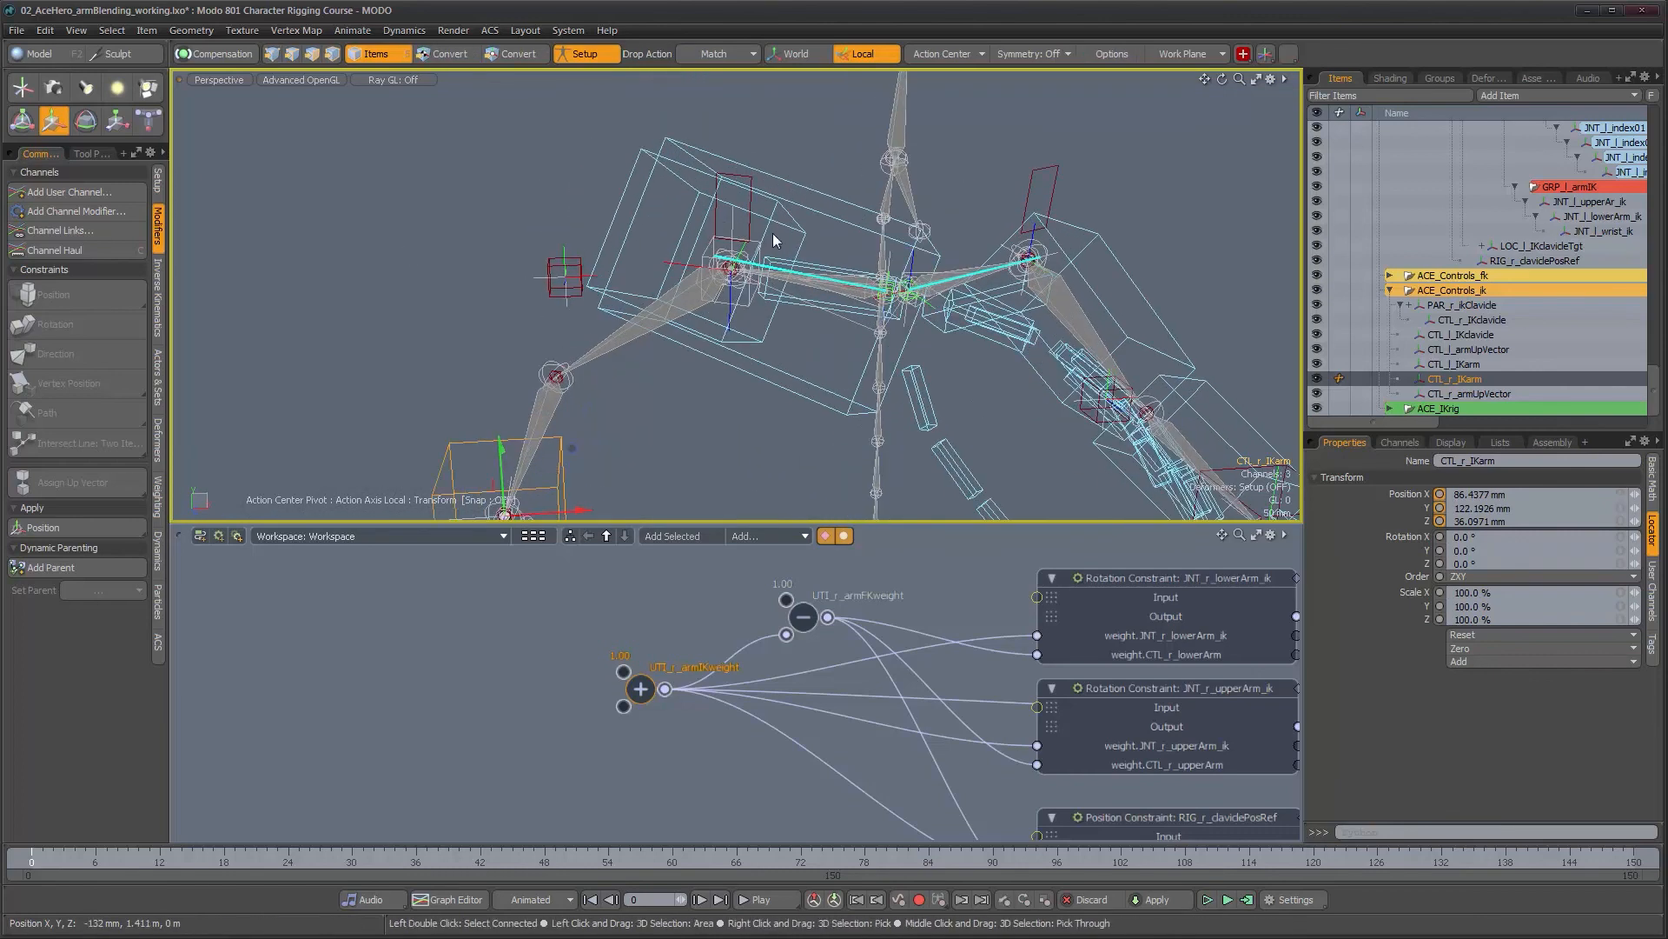
Try moving the CTL_r_IKclavicle control to test the right clavicle in IK
left_click(751, 217)
key("w")
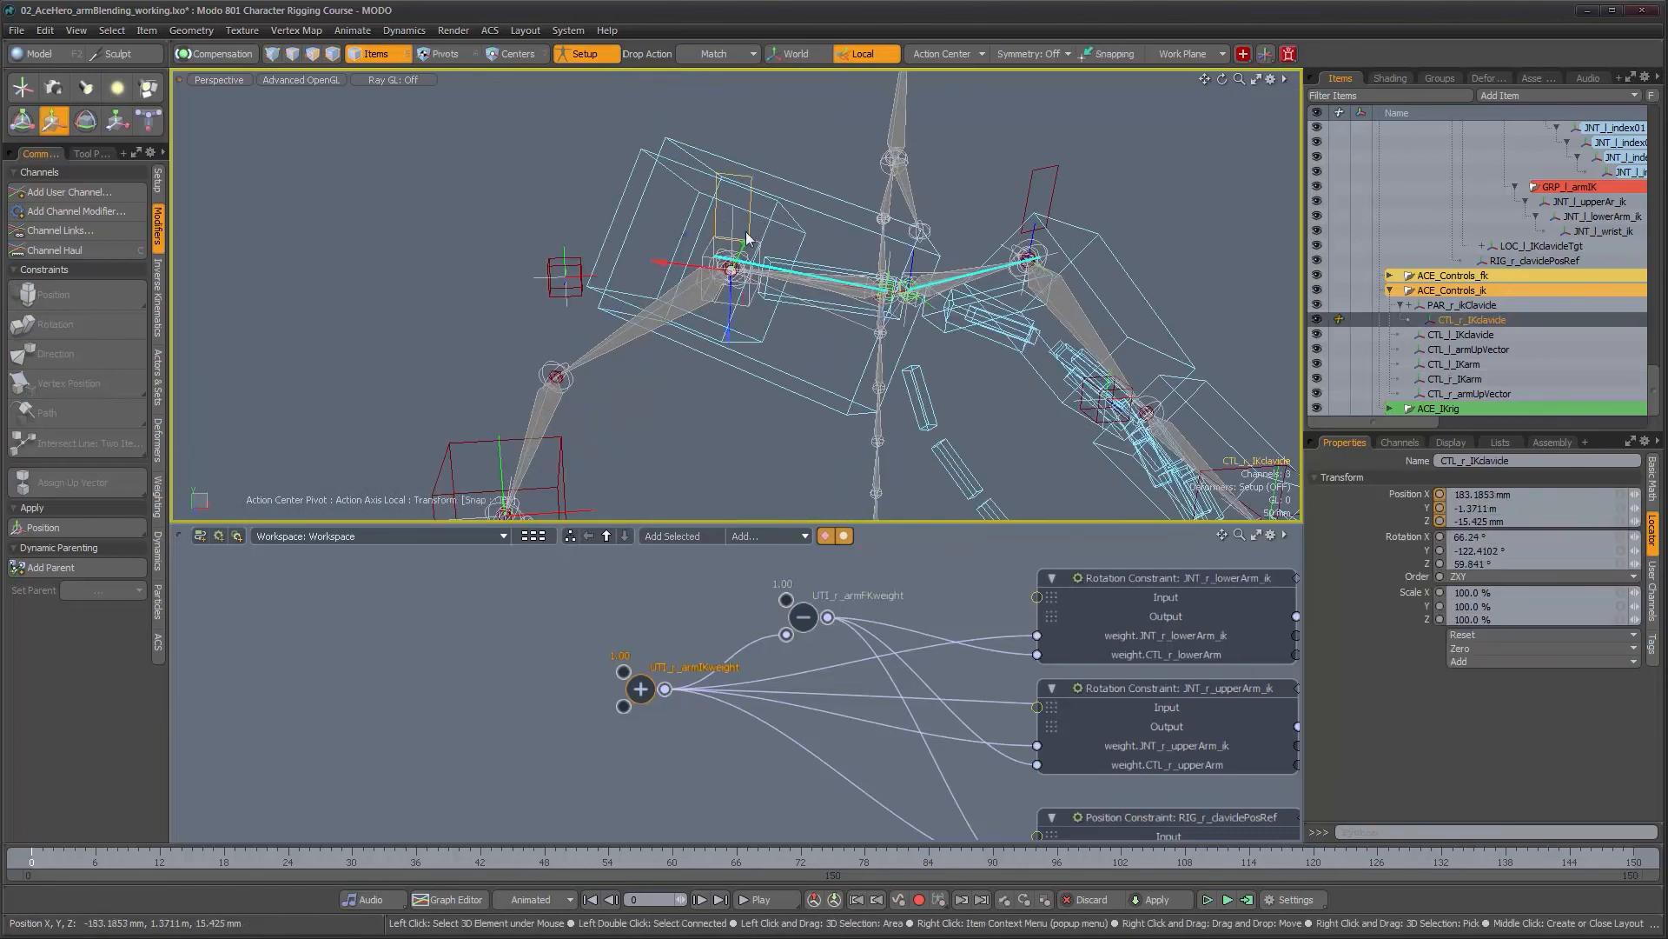
left_click_drag(731, 322, 732, 299)
left_click_drag(819, 395, 916, 358, "alt")
Select the CTL_r_armUpVector control and move it to about X 25.3, Y 130.8, Z -275.6 mm to adjust the elbow direction
key("space")
scroll(901, 362, "up", 4, "alt")
key("y")
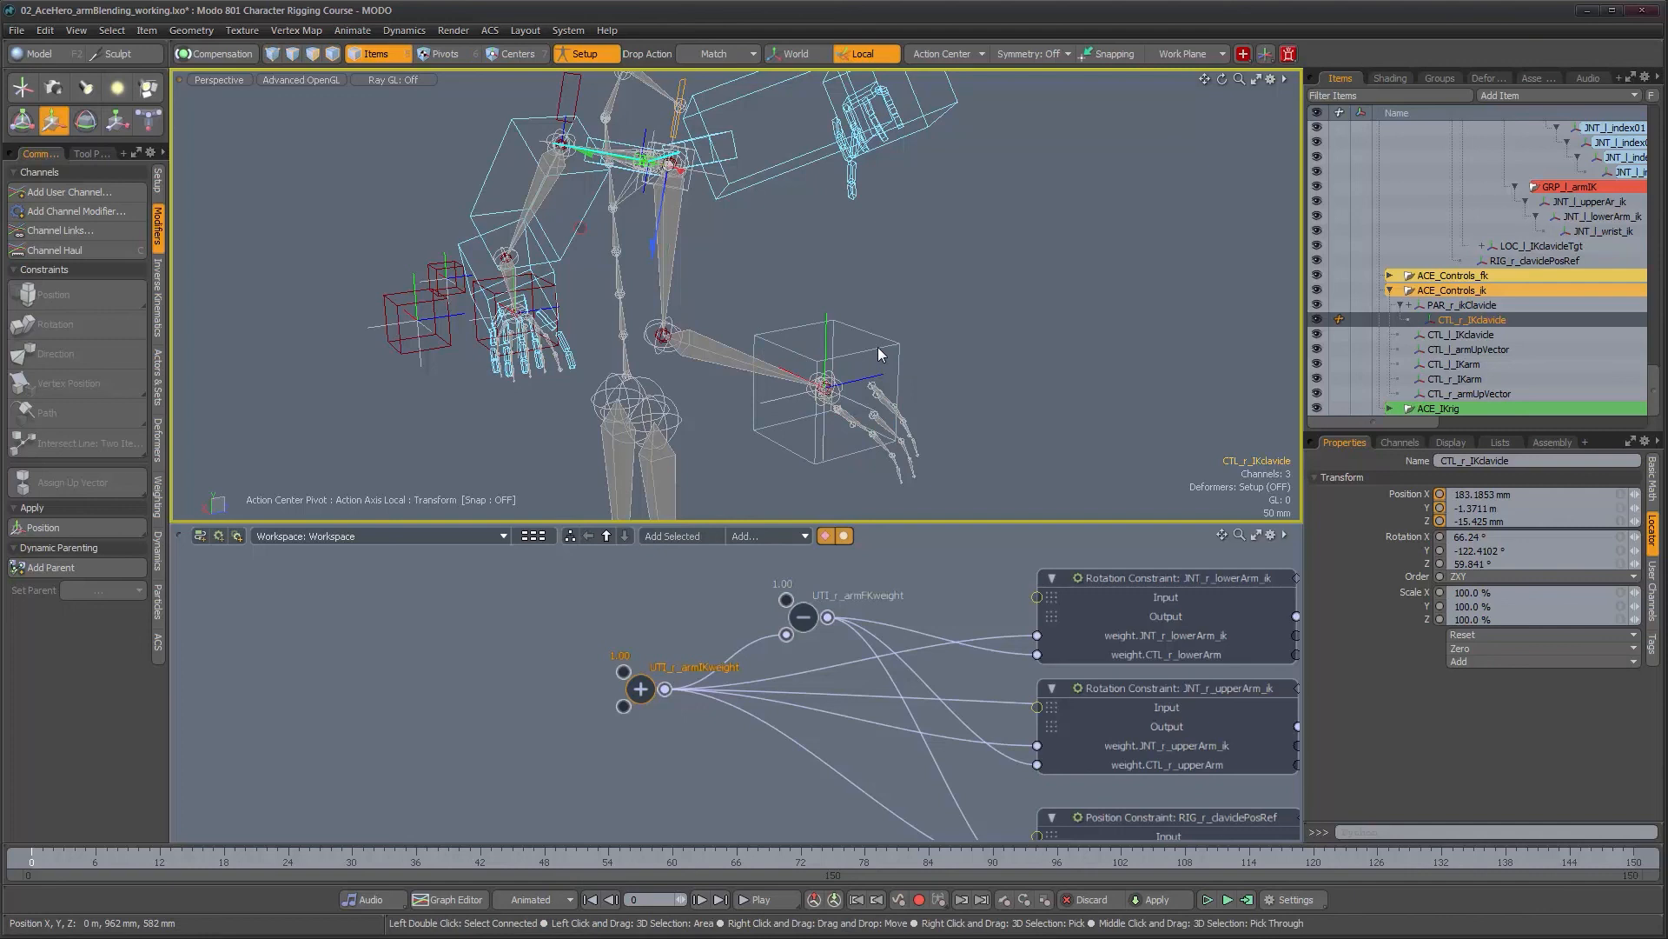
left_click_drag(878, 354, 808, 361, "alt")
key("alt+space")
left_click(715, 353)
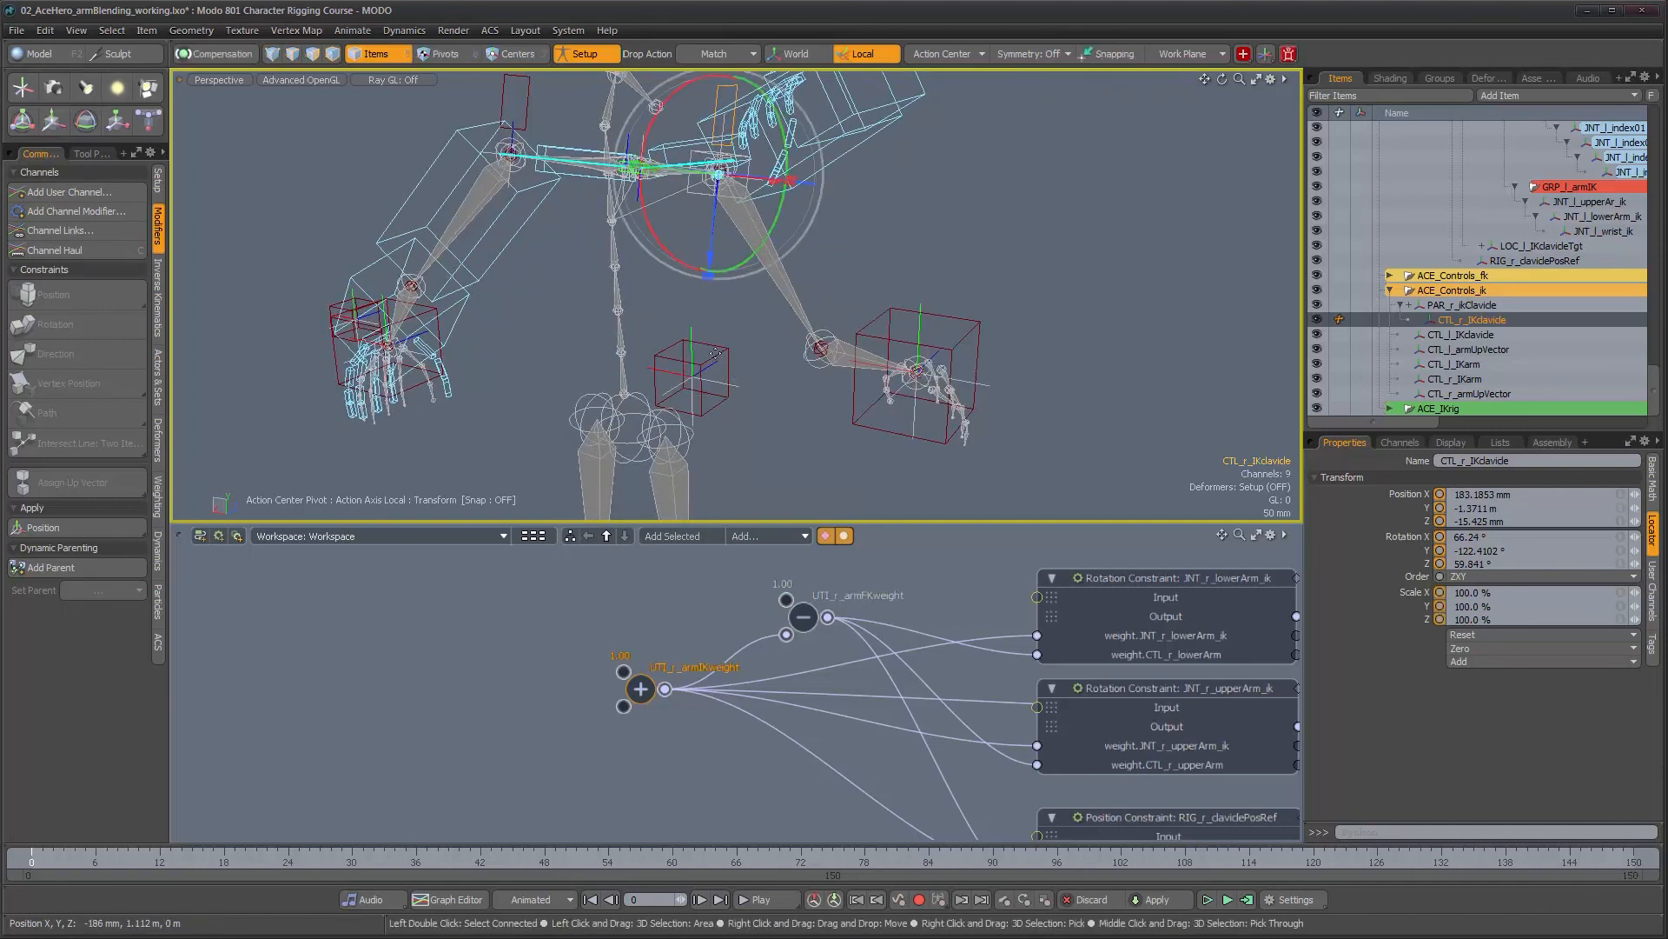
key("space")
left_click(721, 359)
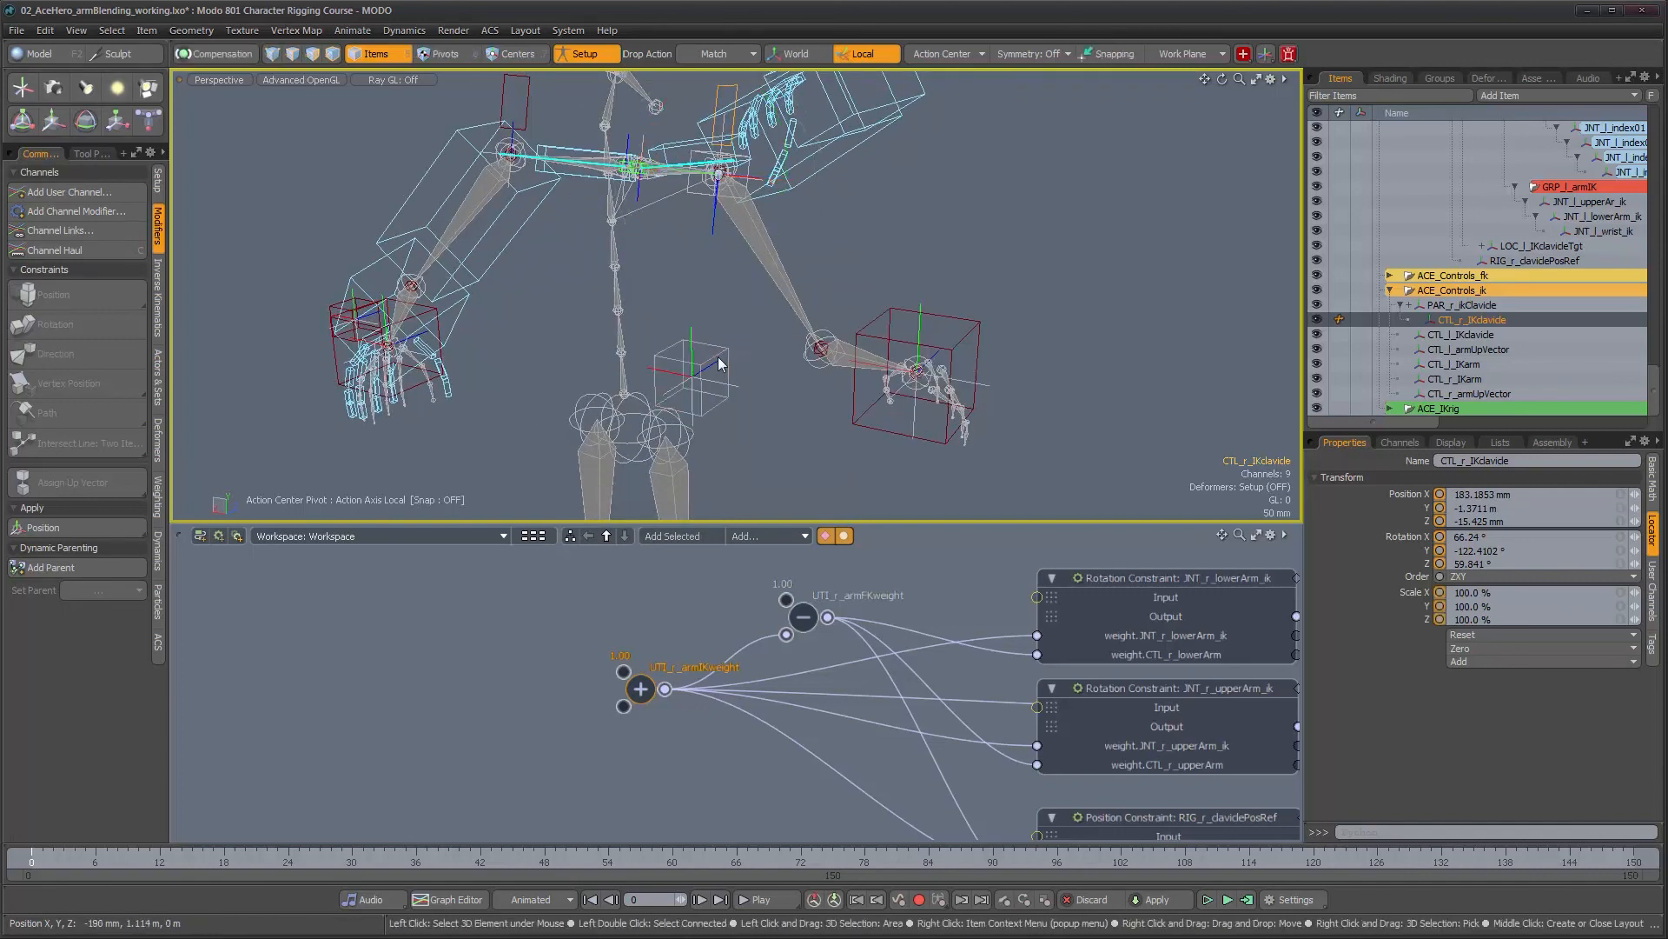
key("y")
left_click_drag(767, 372, 1034, 92, "alt")
left_click_drag(1141, 200, 776, 372)
left_click_drag(875, 295, 563, 144, "alt")
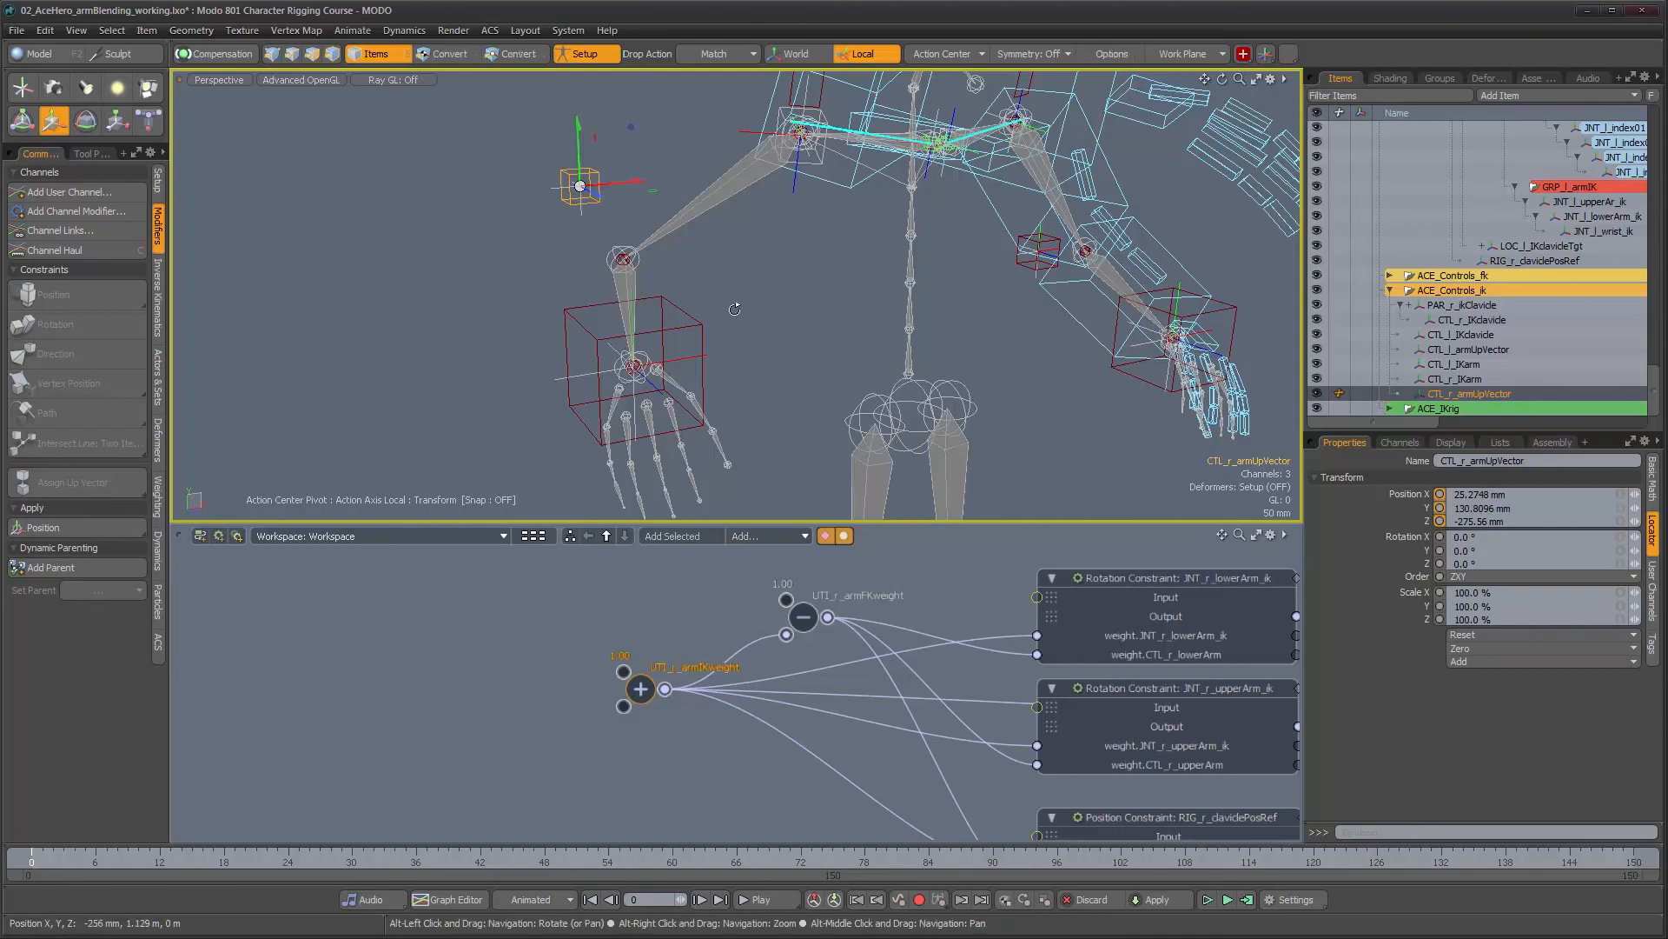
Move CTL_r_armUpVector further out to about X -34.7, Y 111.8, Z -275.6 mm
left_click_drag(745, 340, 705, 294, "alt")
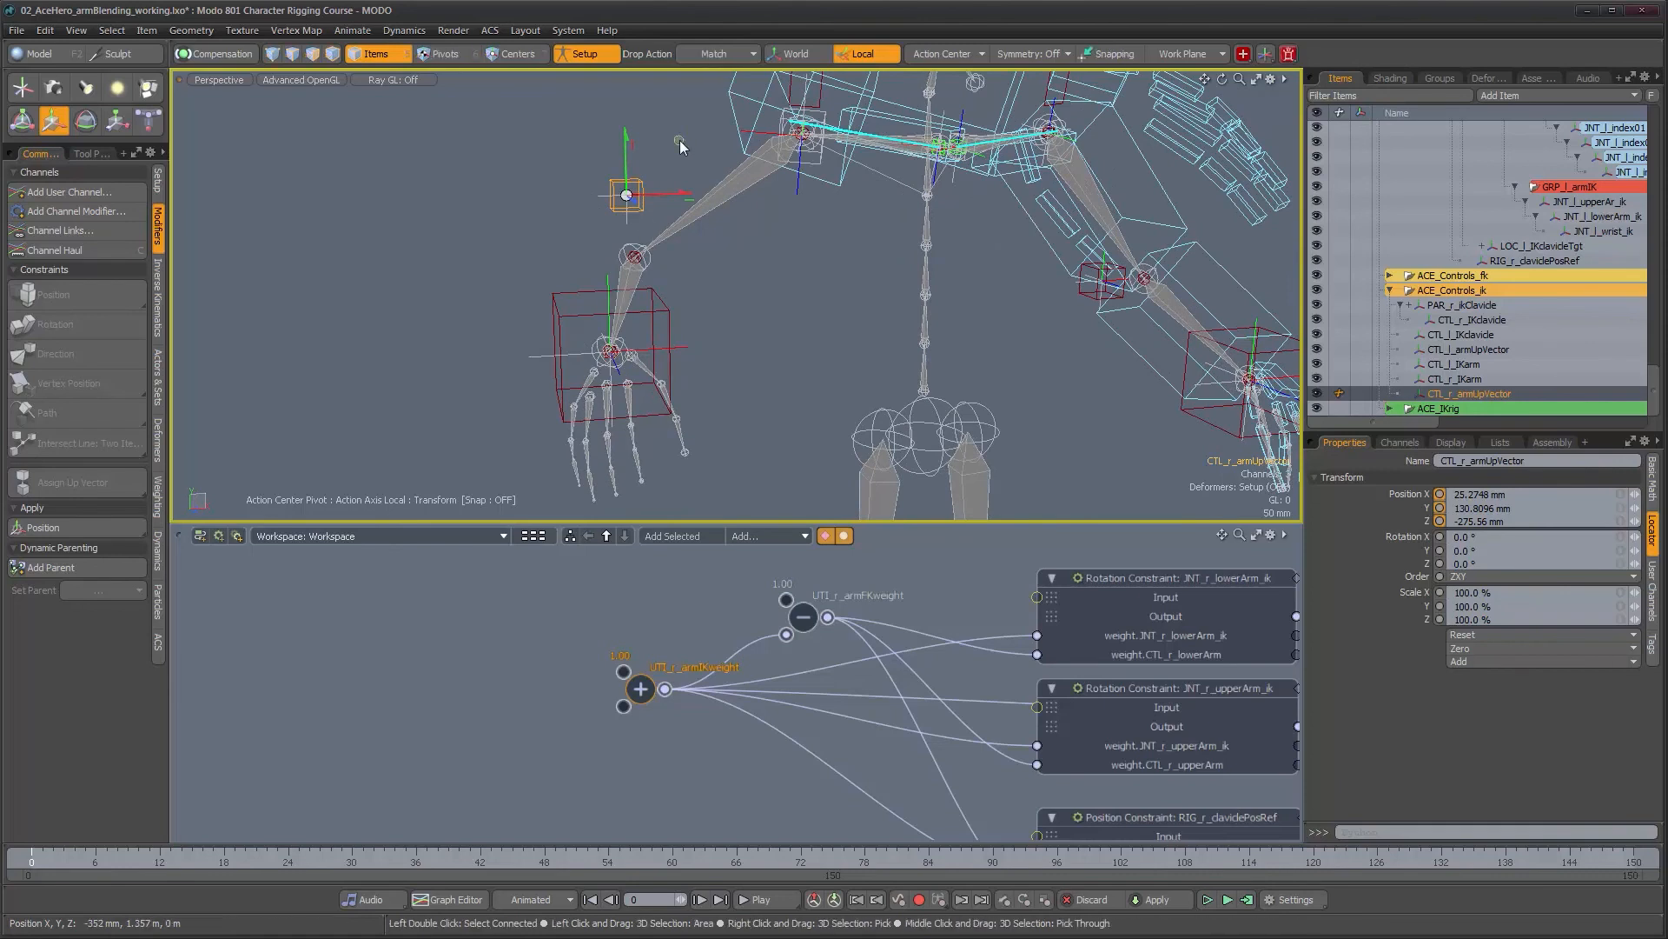
left_click_drag(679, 139, 648, 151)
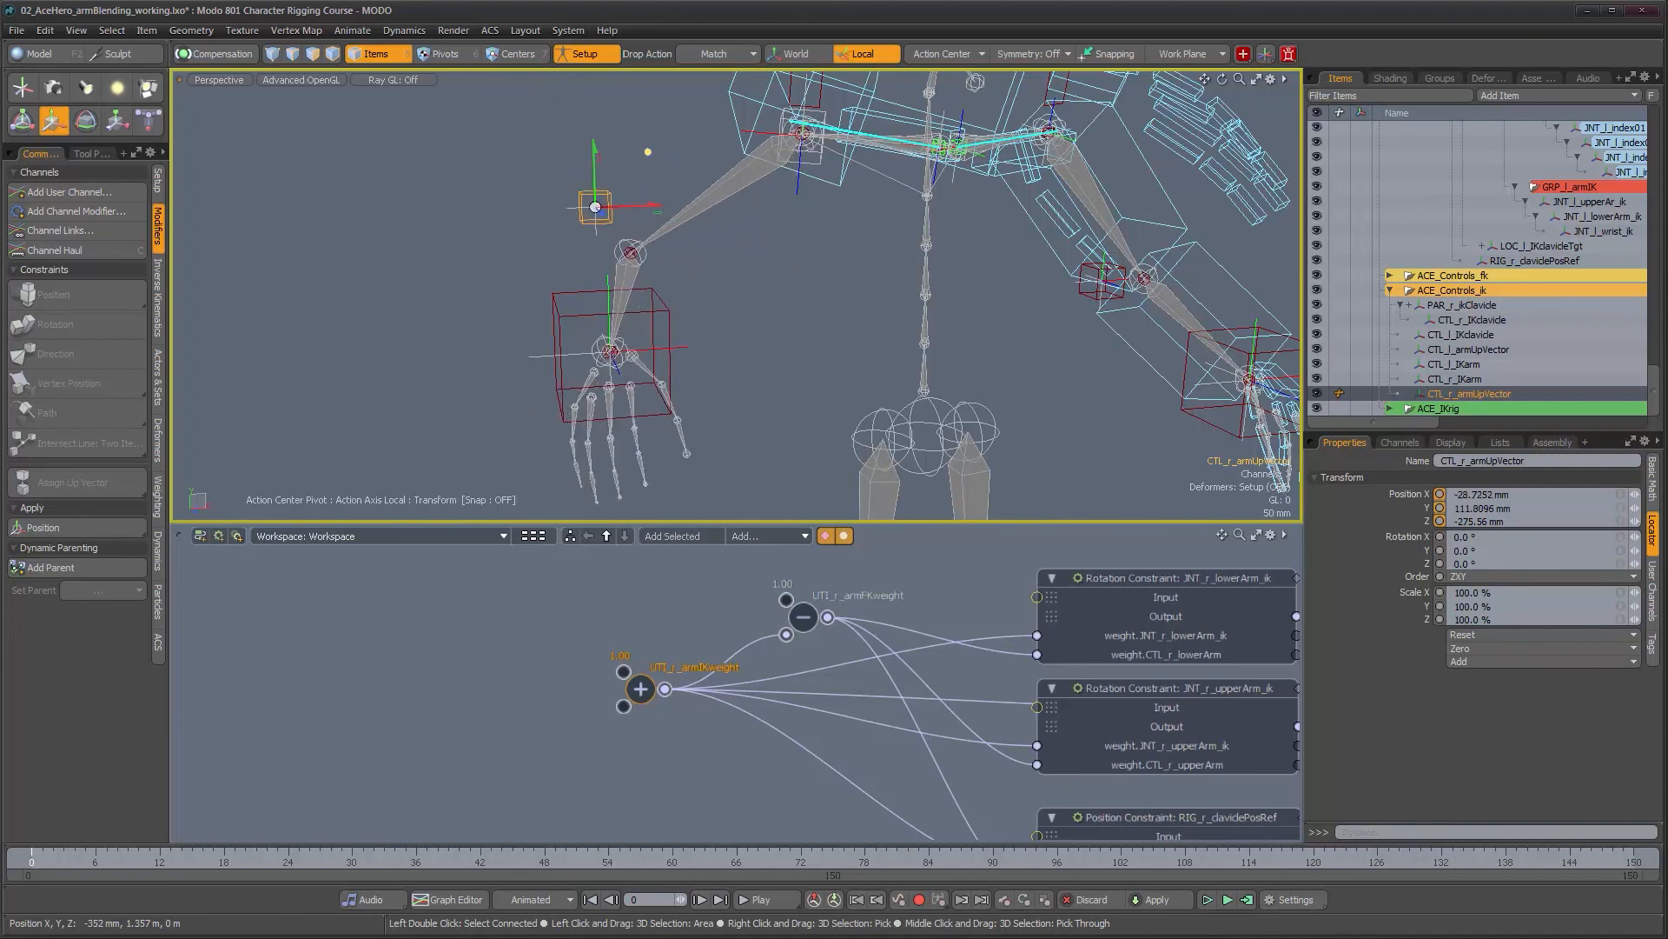
left_click_drag(763, 312, 783, 279, "alt")
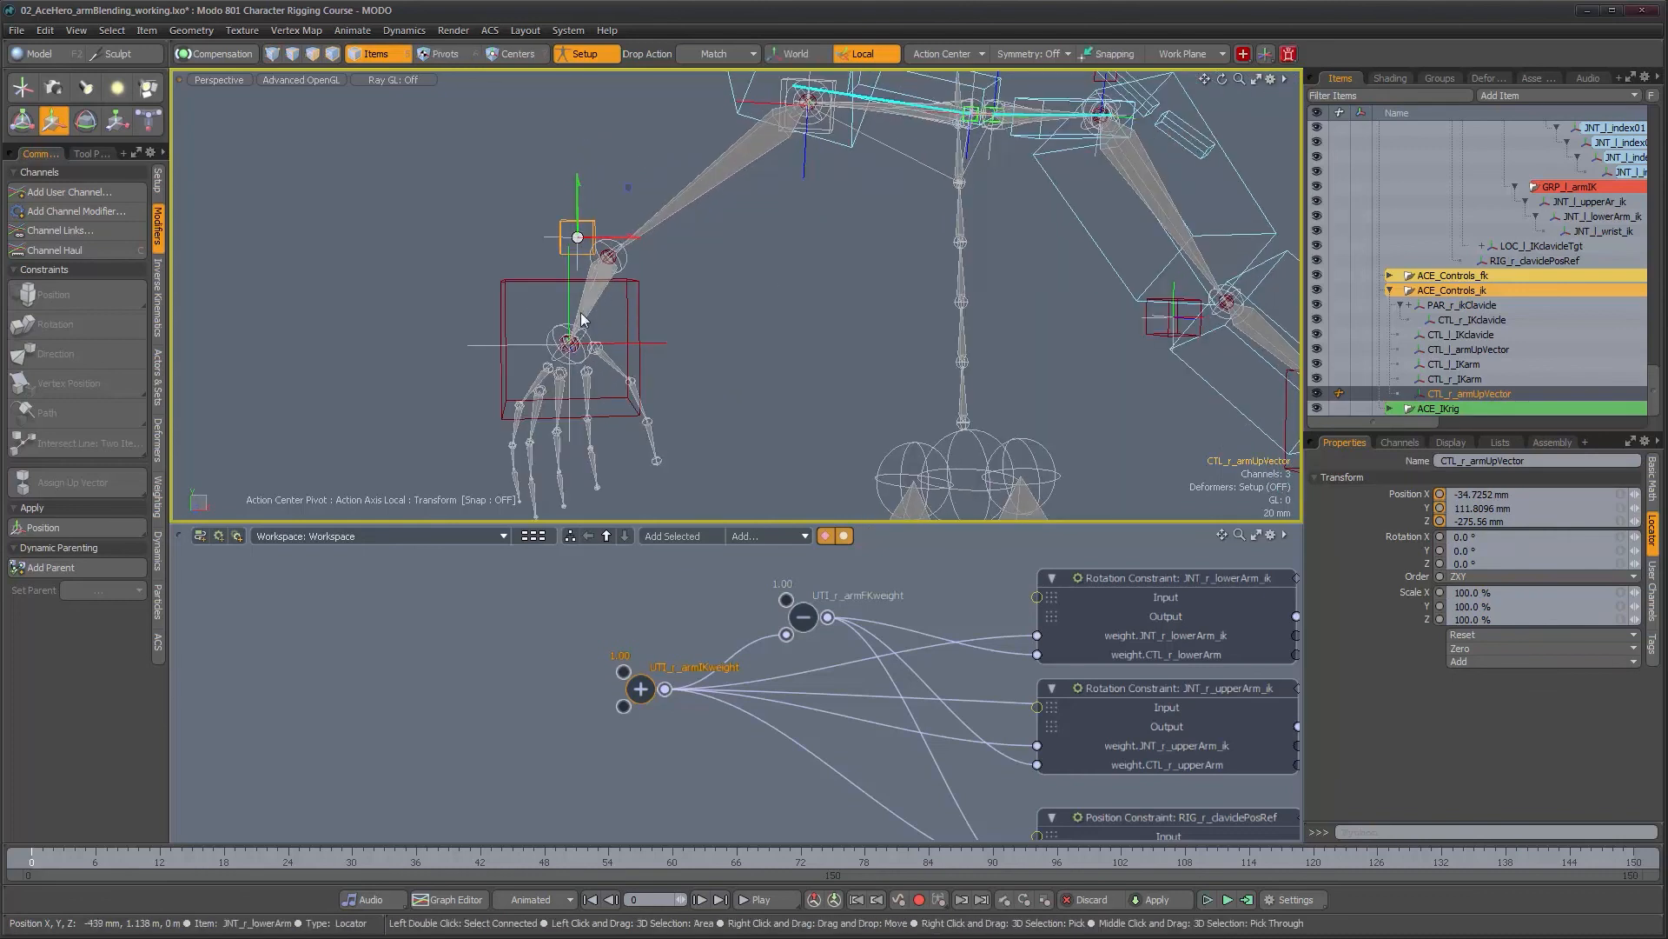
left_click_drag(779, 365, 693, 388, "alt")
left_click_drag(862, 318, 721, 287, "ctrl+alt")
left_click_drag(721, 287, 744, 329, "ctrl+alt")
left_click_drag(1058, 741, 745, 701, "alt")
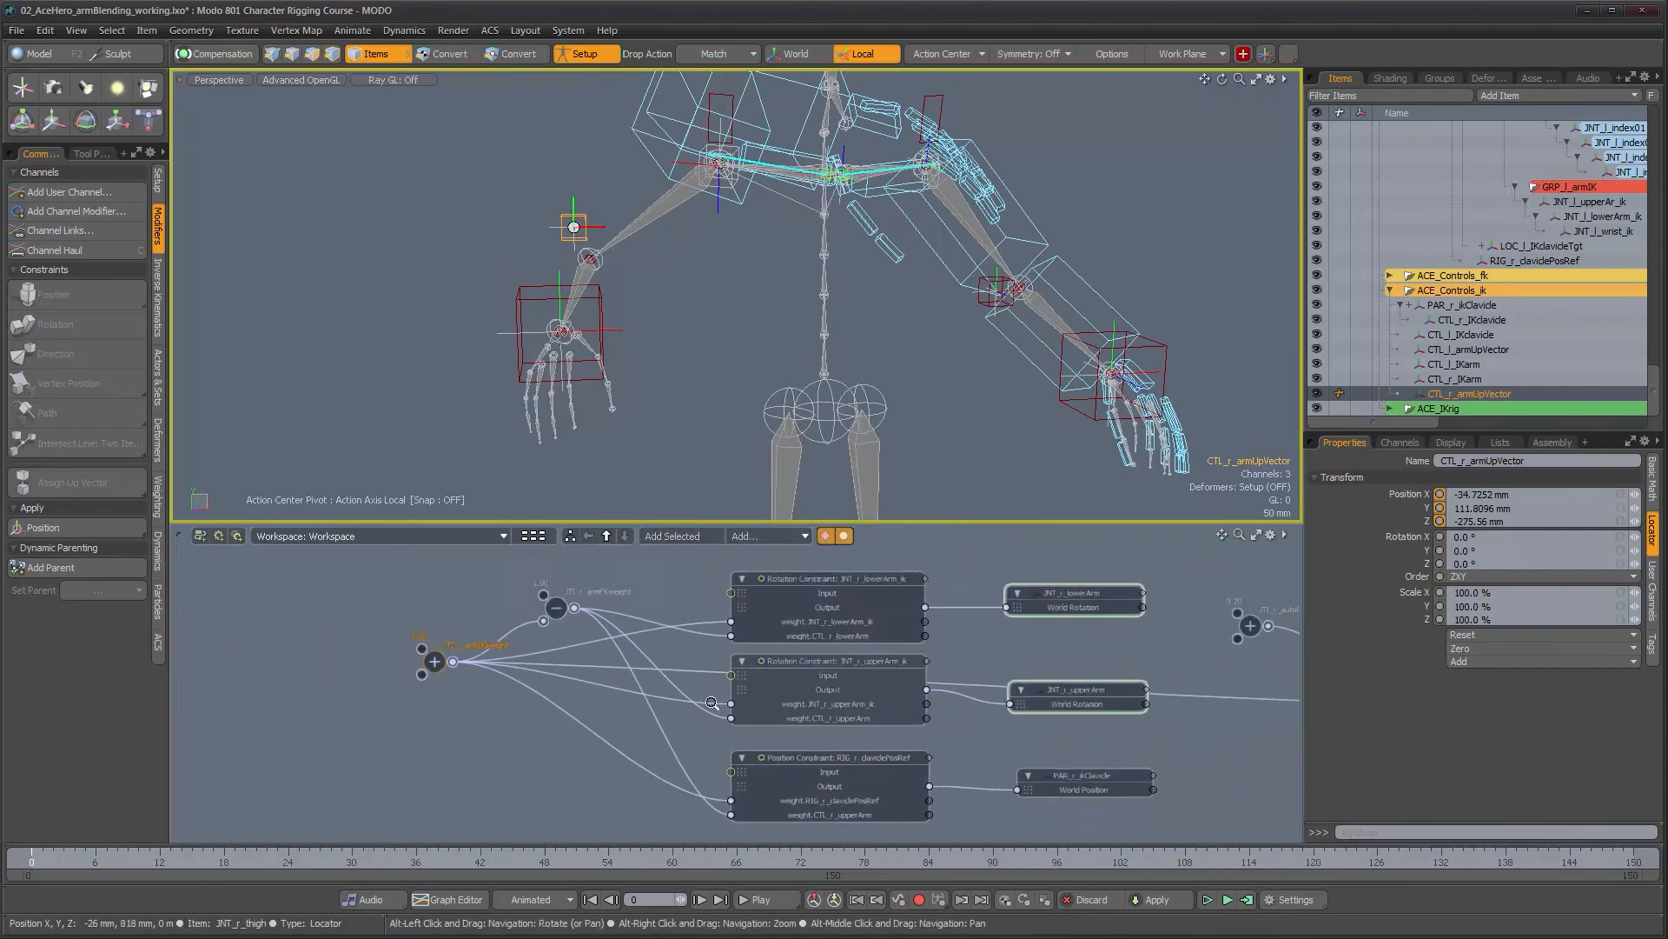